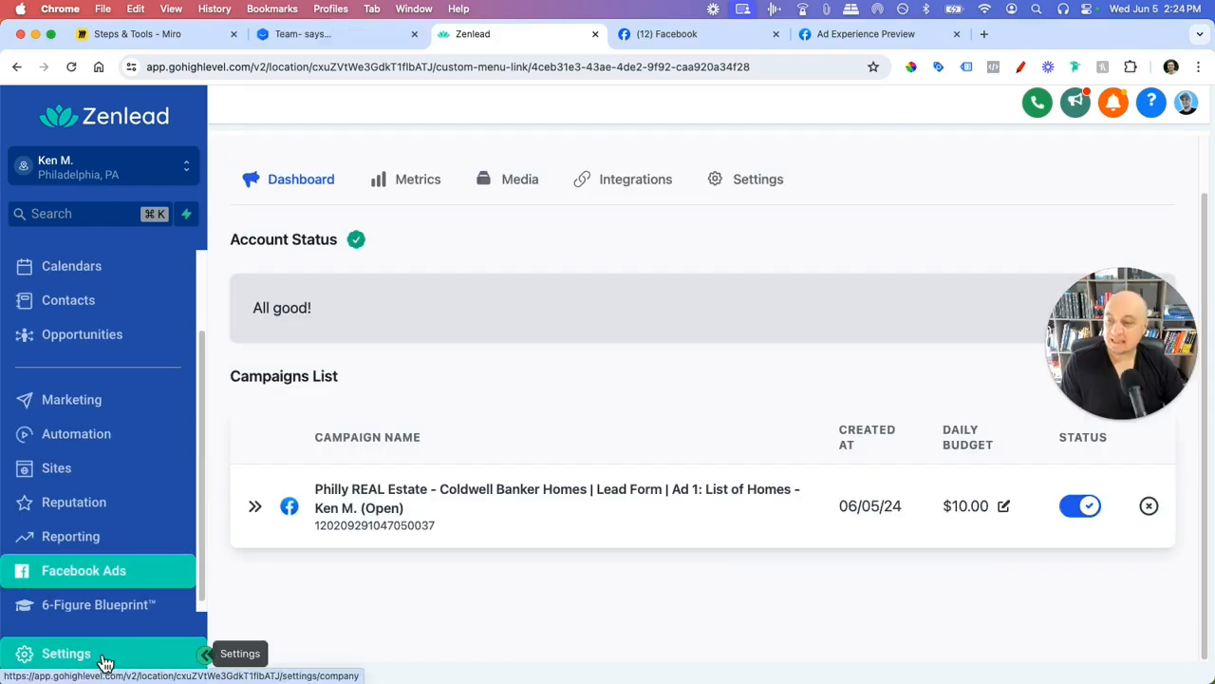
- Open the Integrations page in the account's settings
click(106, 662)
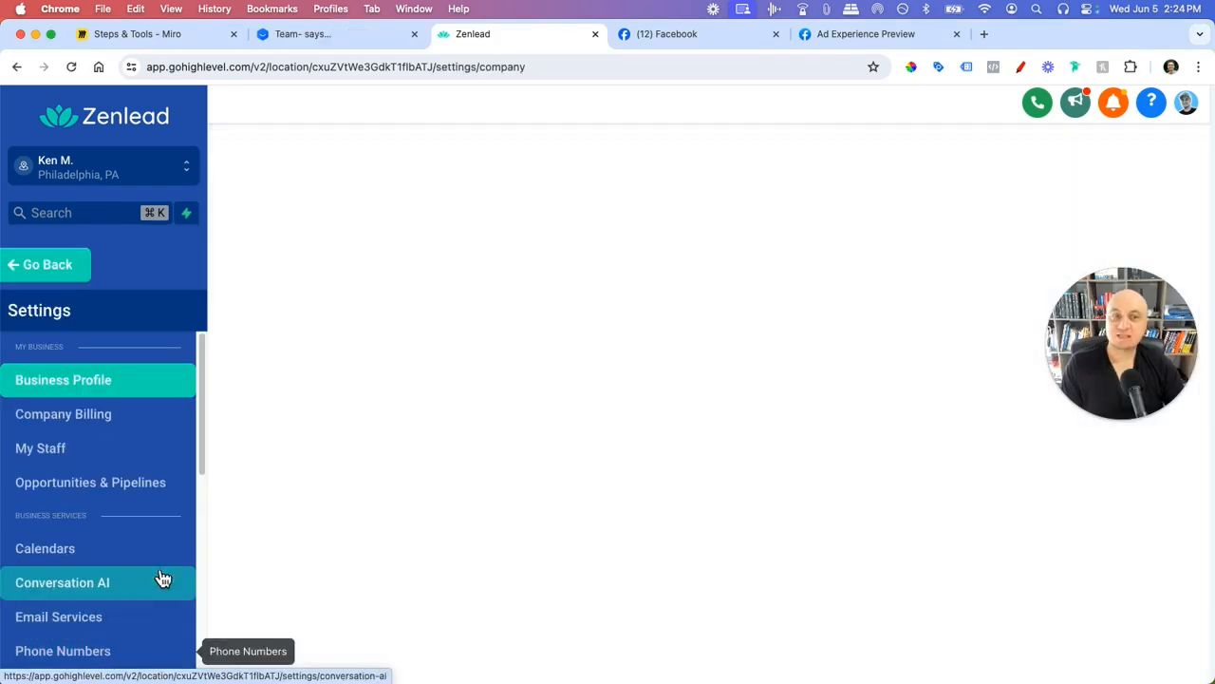
scroll(114, 570, down, 5)
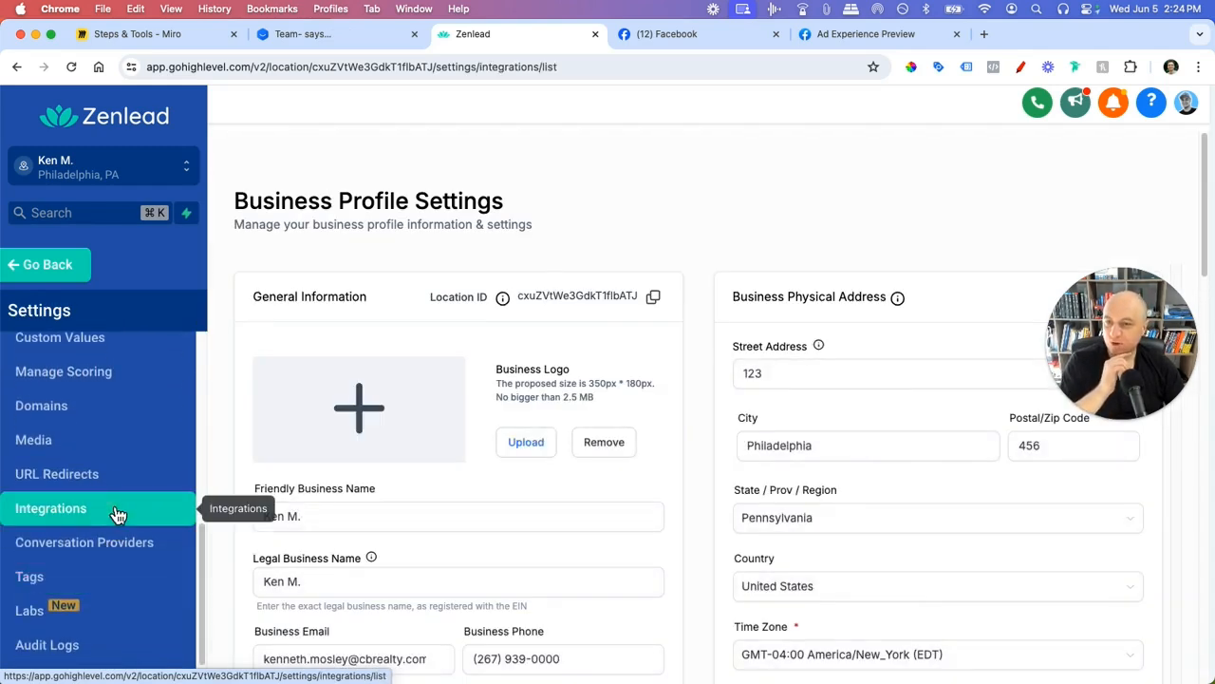
click(116, 514)
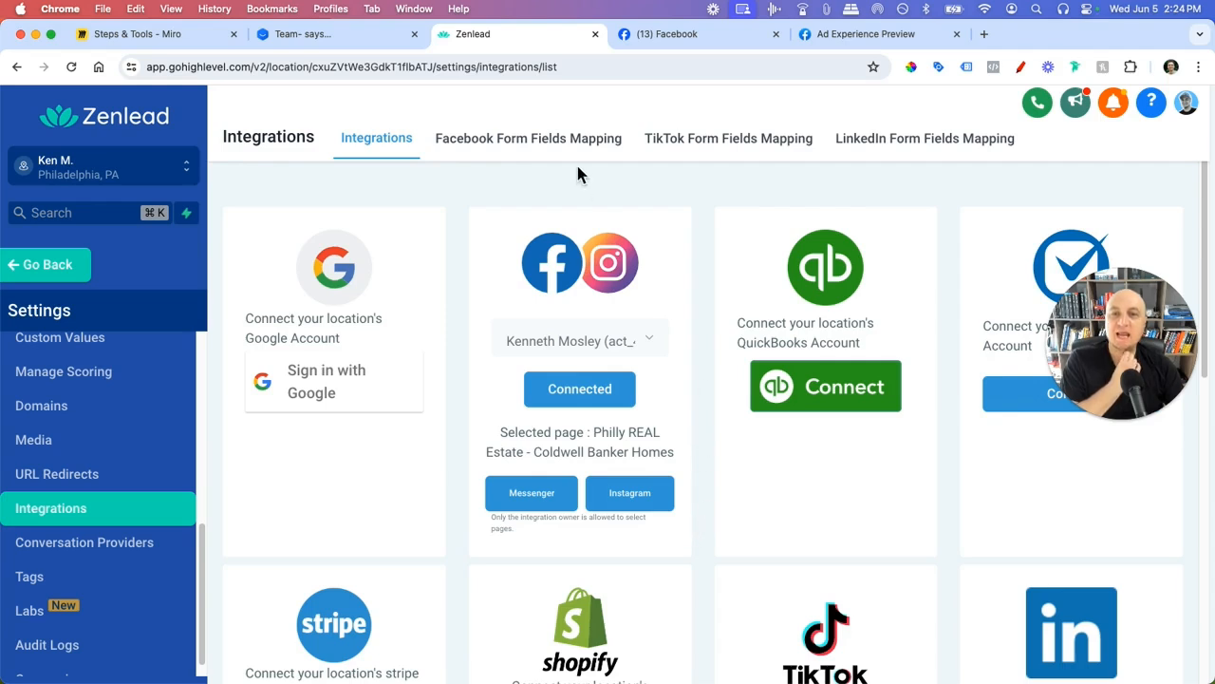
- Mark Integrations and Facebook Form Fields Mapping with a red pen, close the markup and open the Facebook Form Fields Mapping page
click(1021, 67)
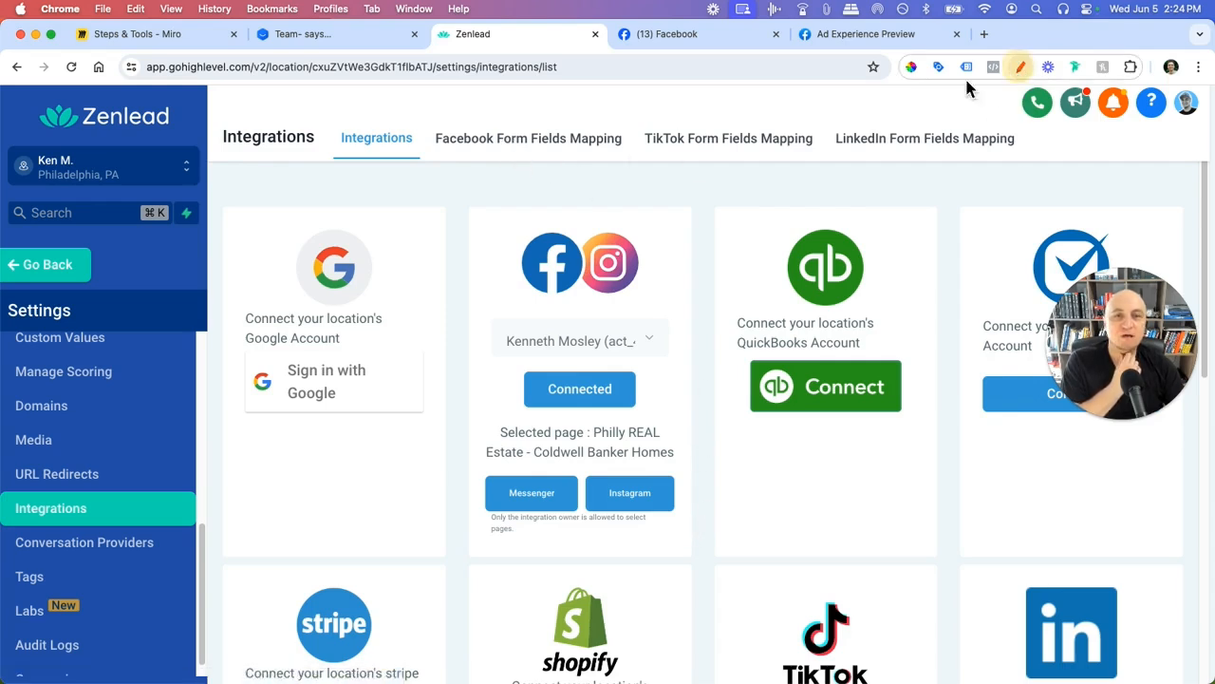
mouse_move(453, 157)
mouse_down()
mouse_move(618, 162)
mouse_move(624, 119)
mouse_move(434, 114)
mouse_move(439, 159)
mouse_up()
mouse_move(380, 121)
mouse_down()
mouse_move(404, 166)
mouse_move(387, 116)
mouse_up()
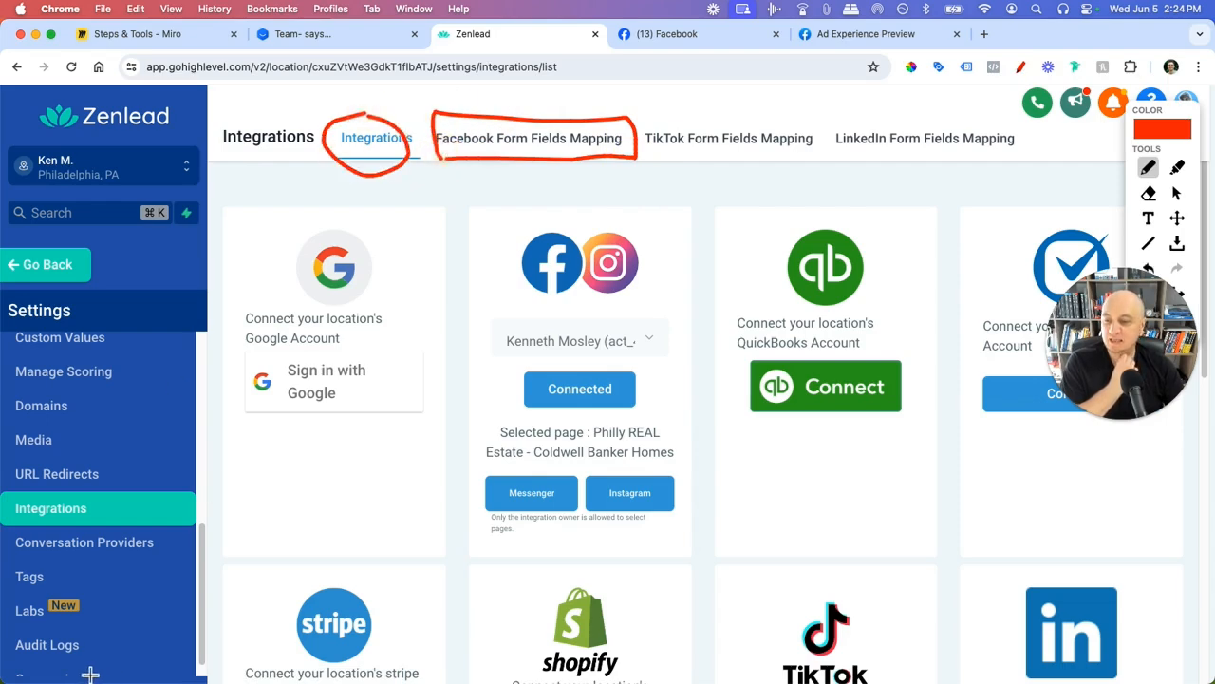
mouse_move(30, 493)
mouse_down()
mouse_move(8, 513)
mouse_move(90, 517)
mouse_move(19, 491)
mouse_up()
mouse_move(547, 93)
mouse_down()
mouse_move(546, 115)
mouse_move(559, 101)
mouse_up()
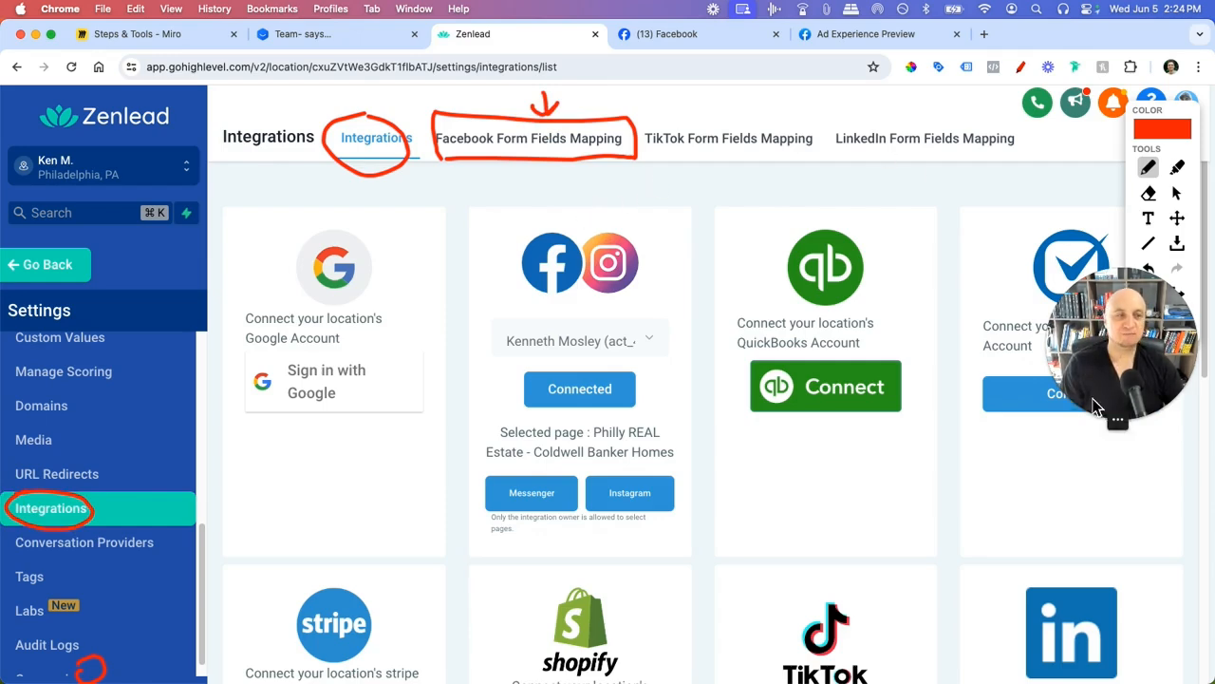
drag(1105, 349, 1090, 463)
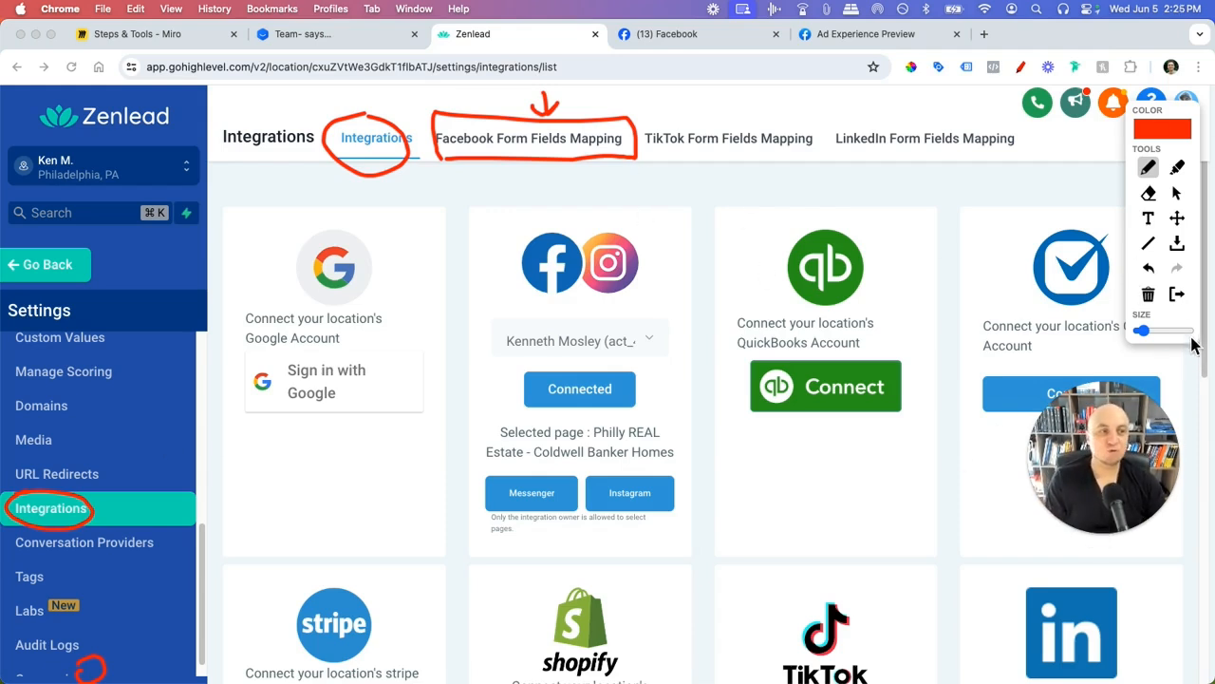
double_click(1180, 298)
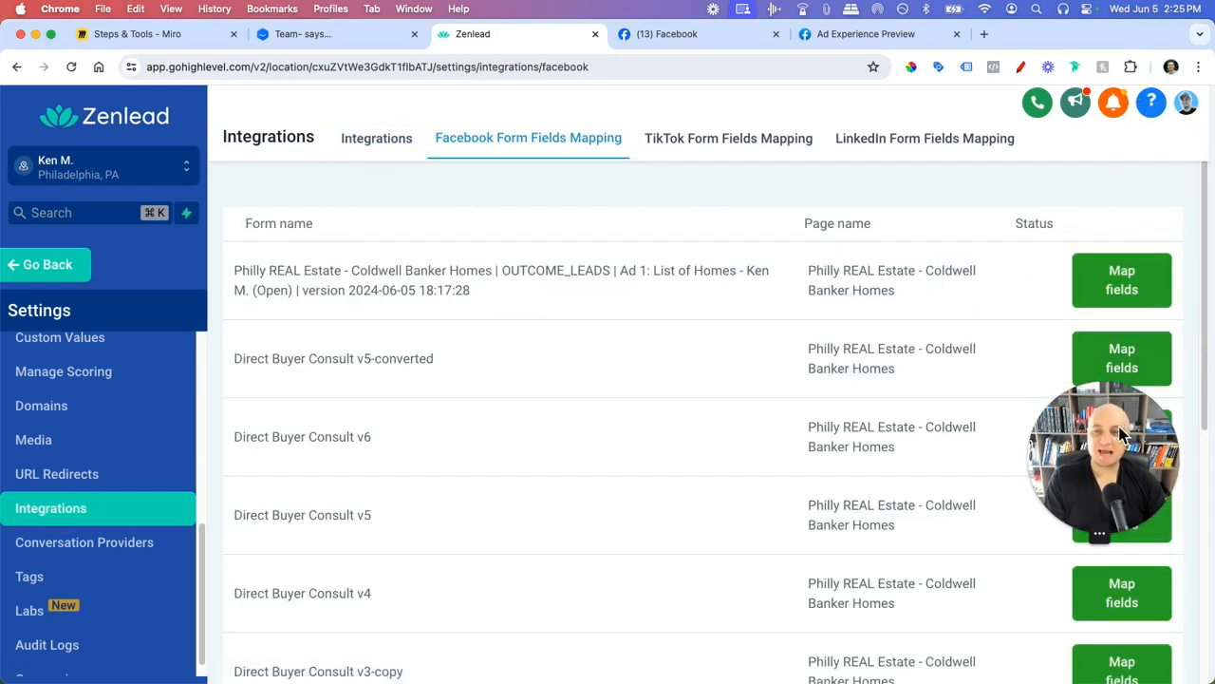
- Mark the Direct Buyer Consult v5-converted, v6 and v5 forms, circle the Ad 1: List of Homes form in red, and close the markup
drag(1123, 433, 1113, 532)
click(1022, 67)
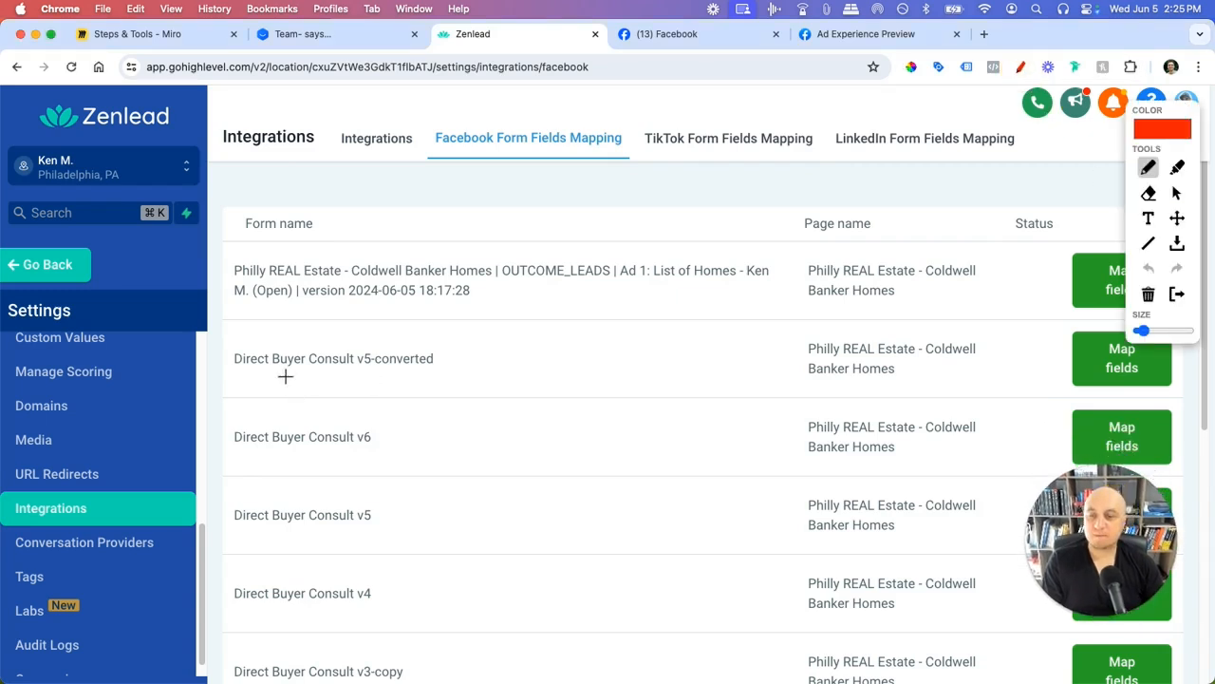
drag(226, 354, 350, 380)
mouse_move(275, 401)
mouse_down()
mouse_move(223, 431)
mouse_move(323, 468)
mouse_up()
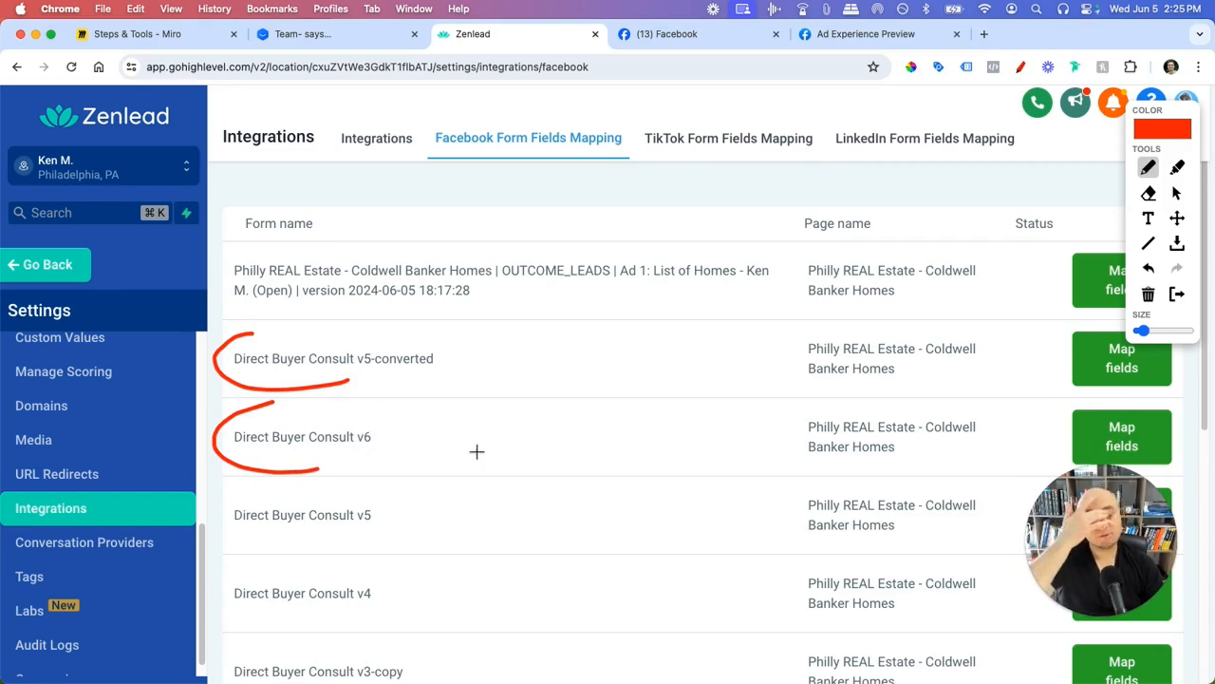
drag(249, 495, 373, 568)
mouse_move(276, 239)
mouse_down()
mouse_move(259, 240)
mouse_move(234, 315)
mouse_move(700, 323)
mouse_move(786, 271)
mouse_move(397, 223)
mouse_move(270, 232)
mouse_up()
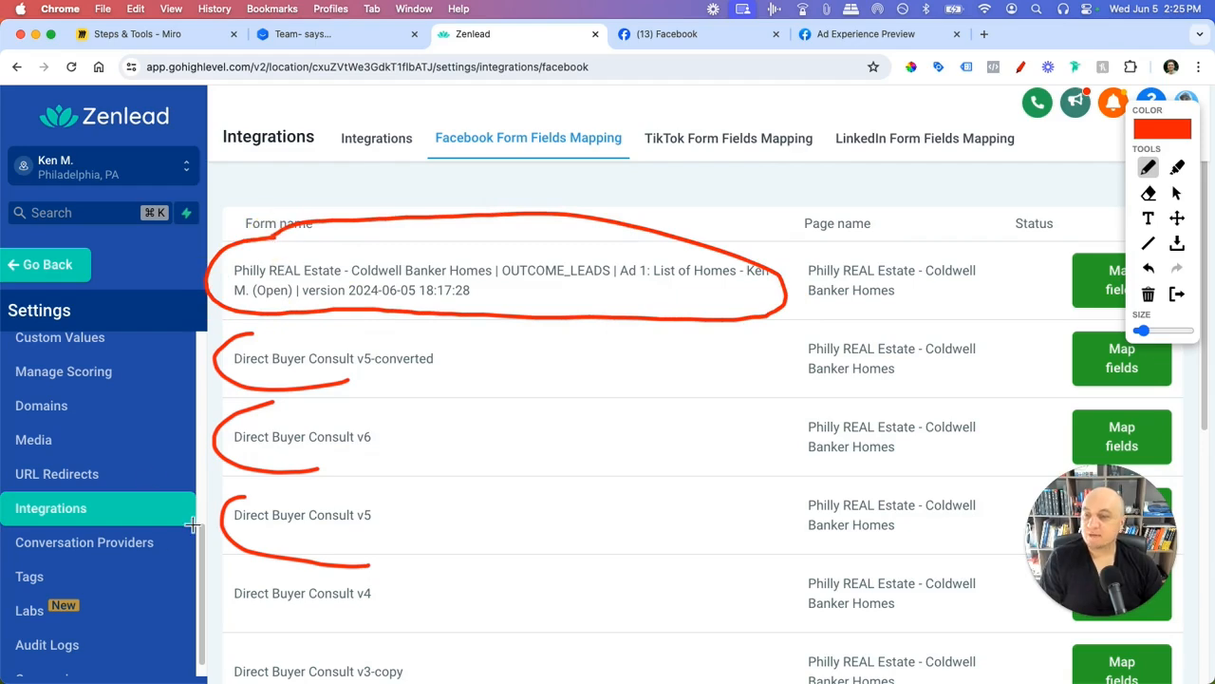
click(1178, 295)
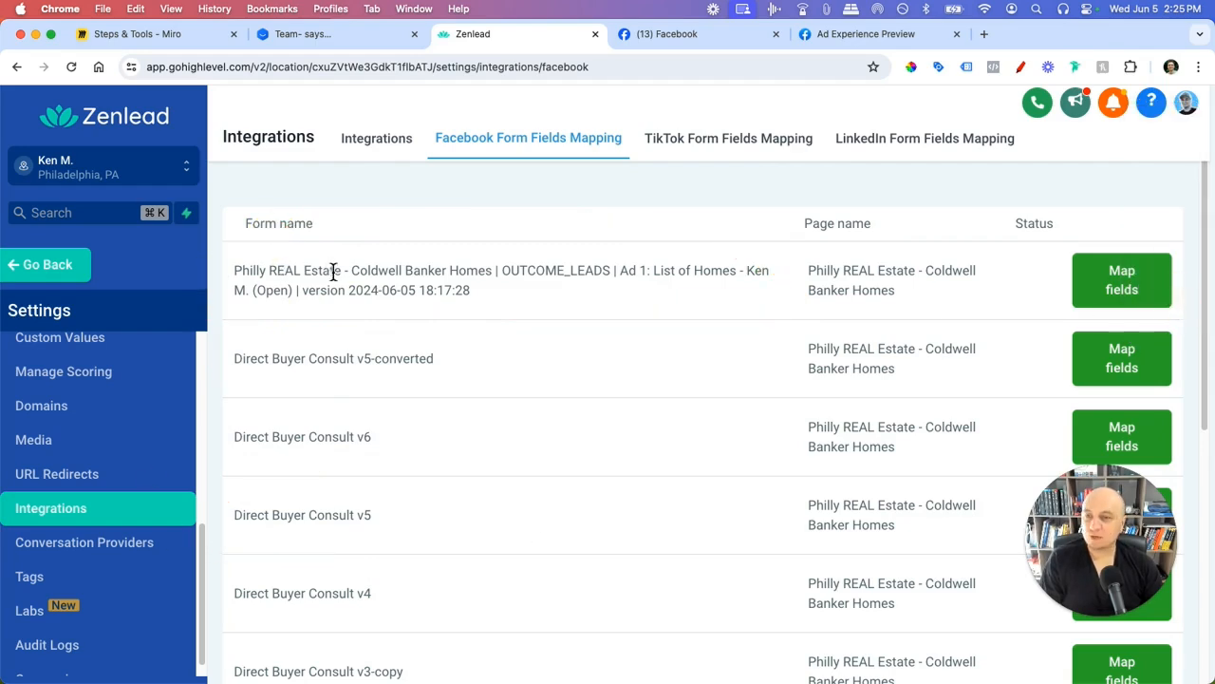
- Compare the first lead form's name with the campaign name shown in the Facebook Ads campaigns list
drag(239, 271, 496, 268)
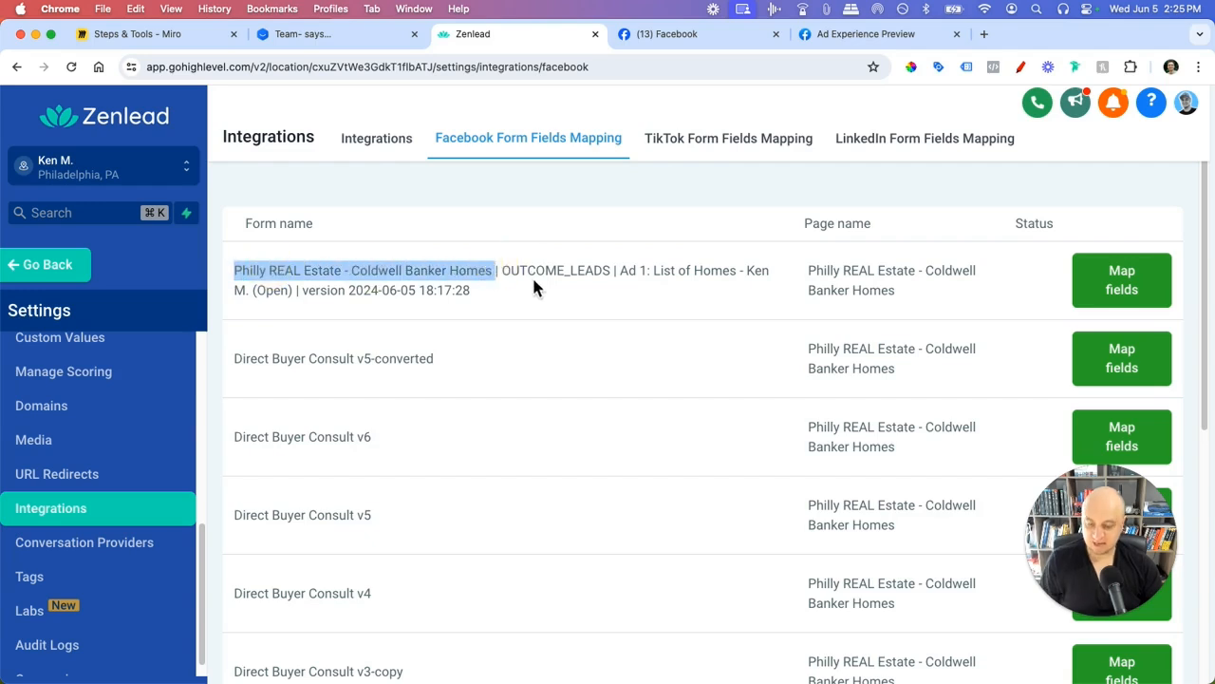
click(48, 265)
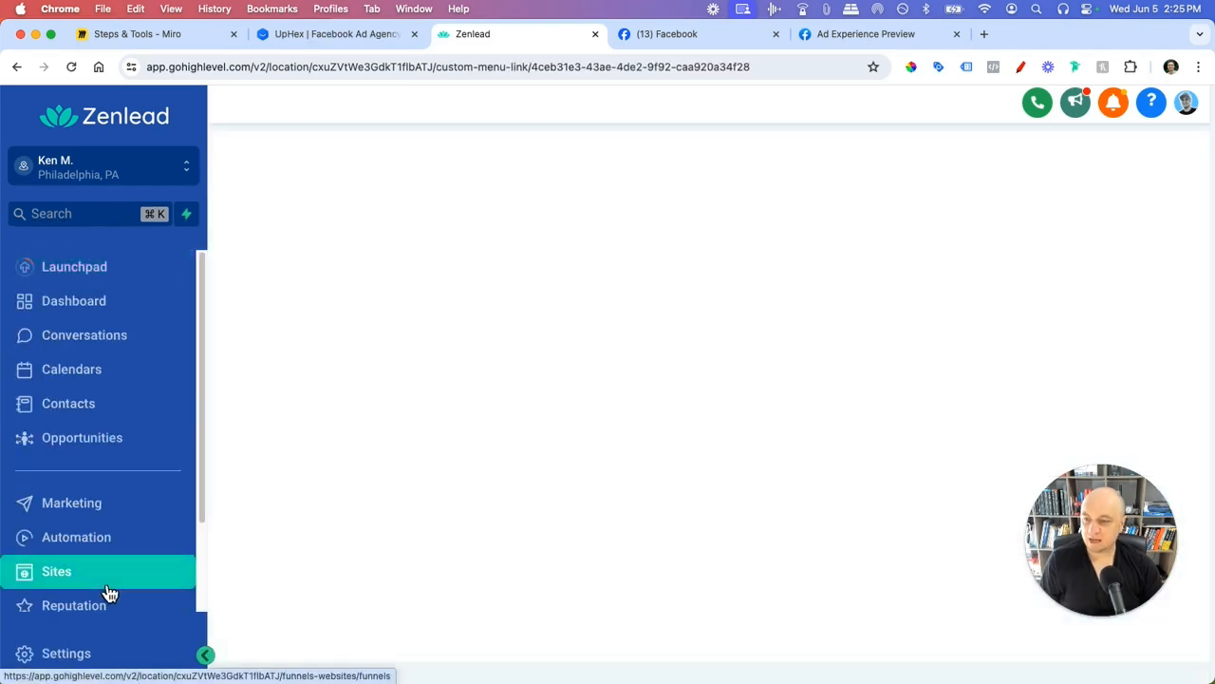
scroll(106, 579, down, 2)
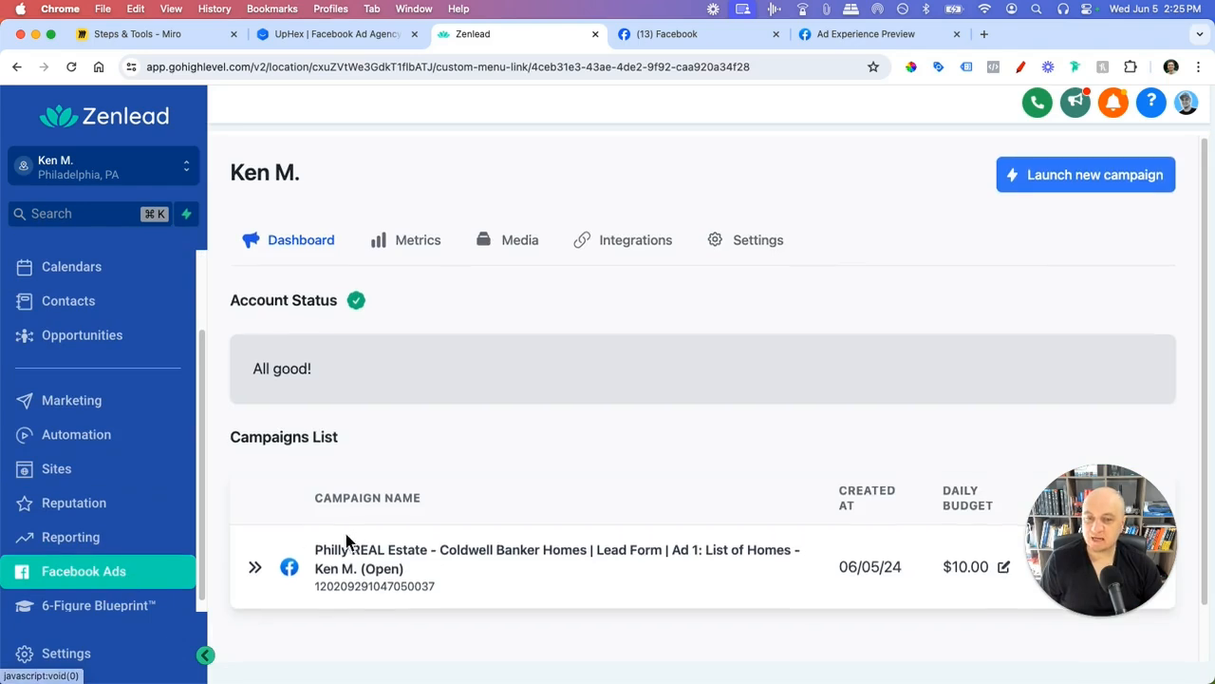
scroll(327, 493, down, 1)
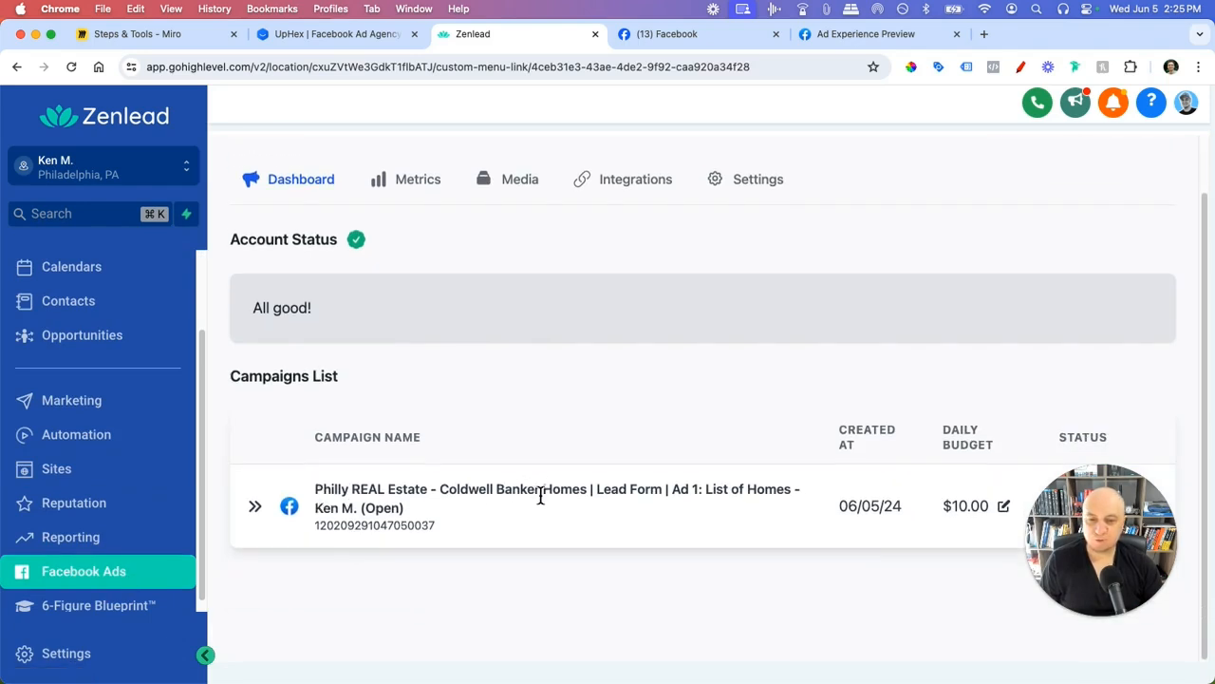
drag(533, 491, 717, 498)
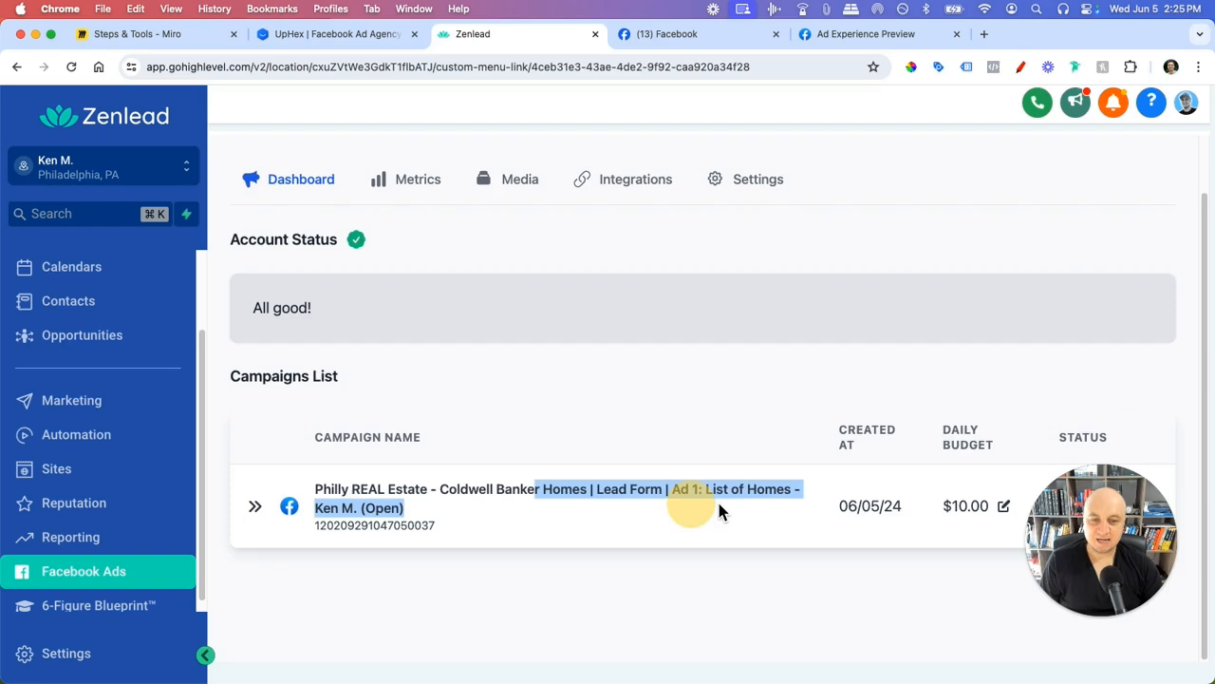
click(298, 640)
- Return to the Facebook Form Fields Mapping page under the Integrations settings
click(60, 654)
scroll(85, 570, down, 5)
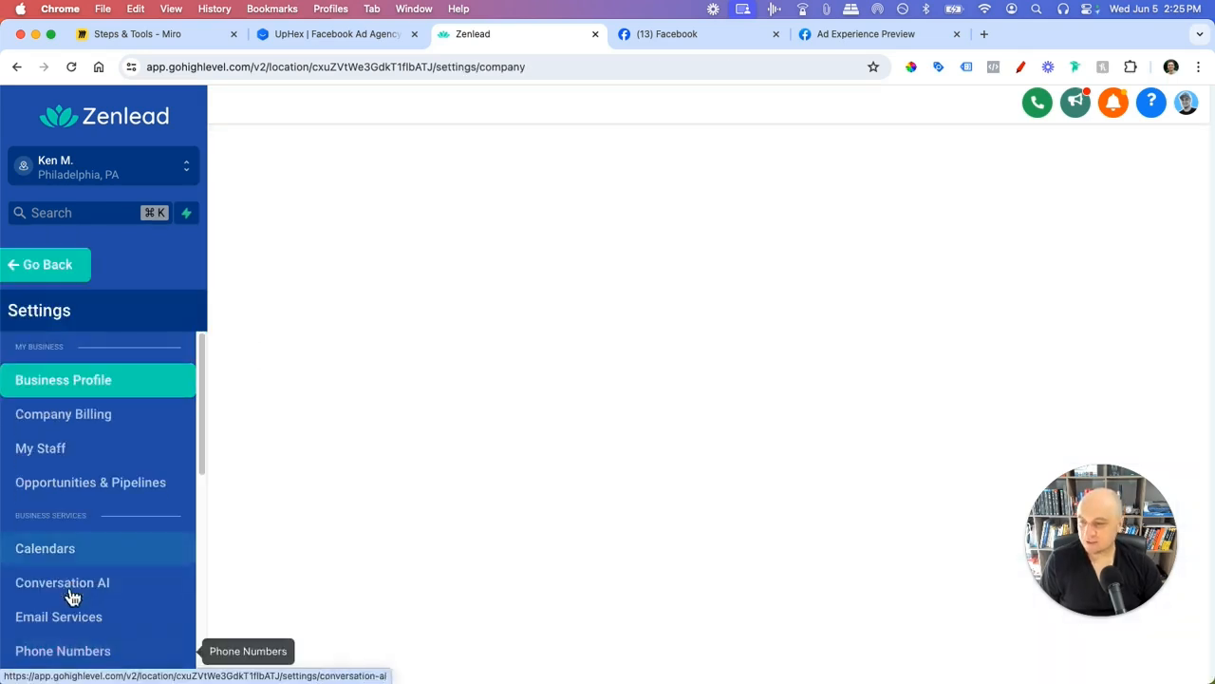
scroll(114, 551, down, 5)
click(94, 497)
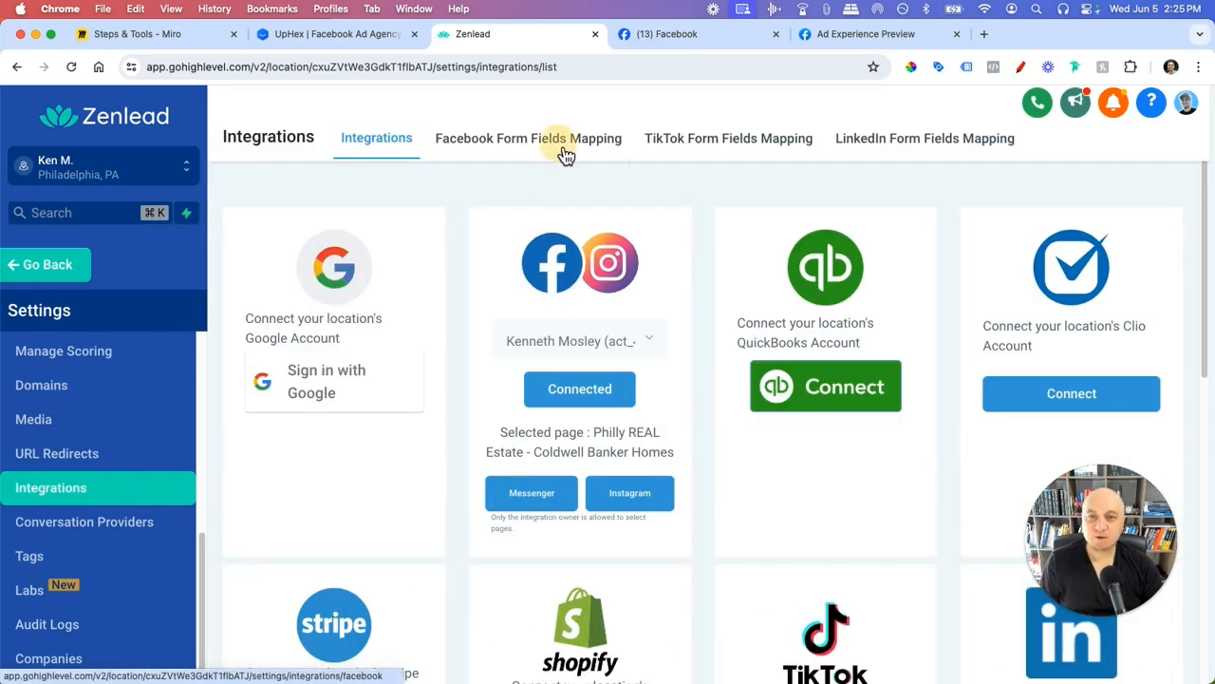
click(565, 147)
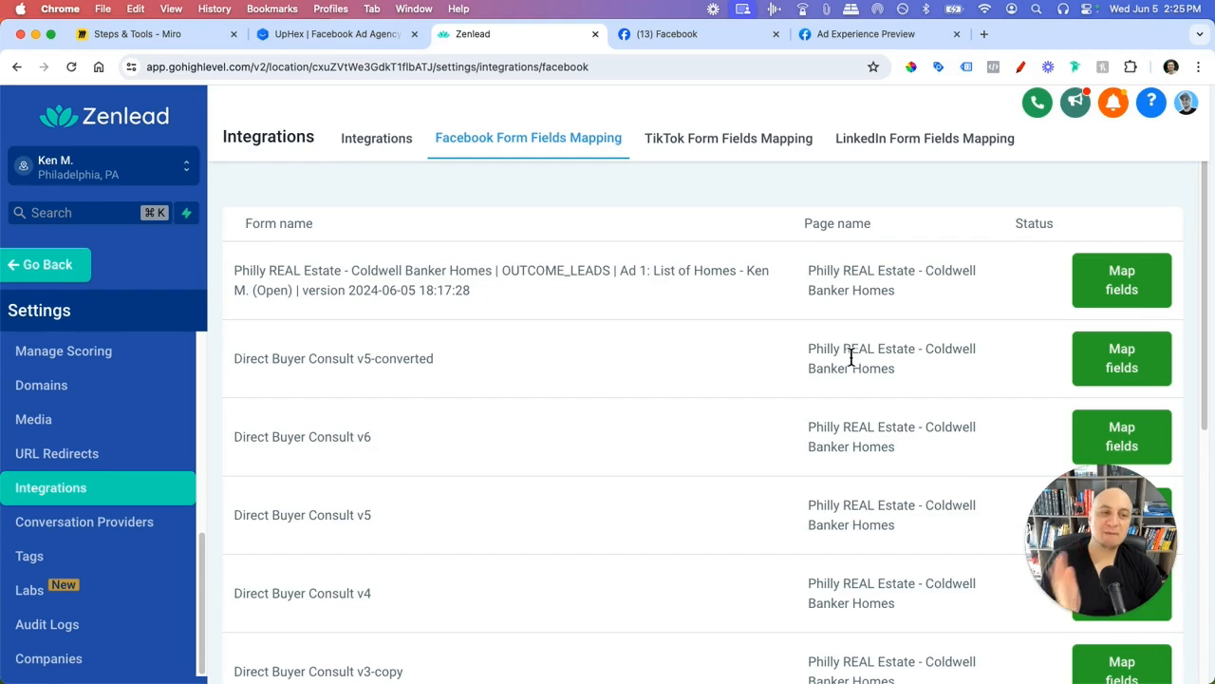
- Mark up the full name, phone number and email pairings of the Ad 1: List of Homes form and save its field mapping
click(1138, 288)
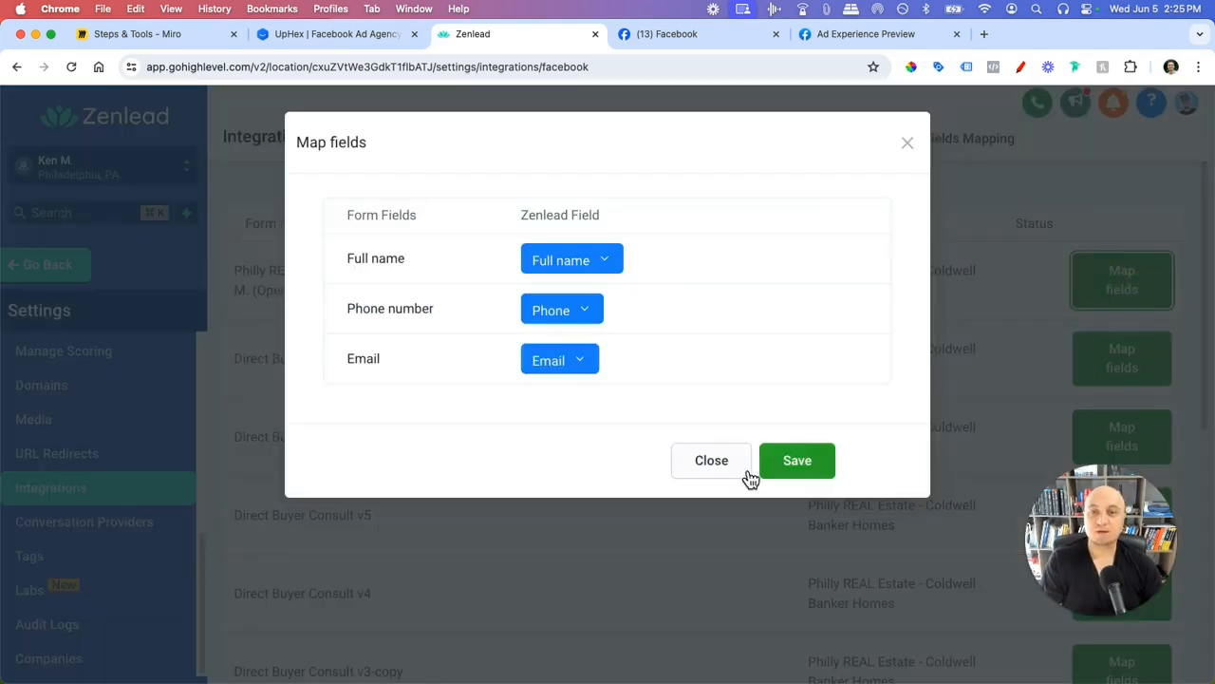
key(alt+m)
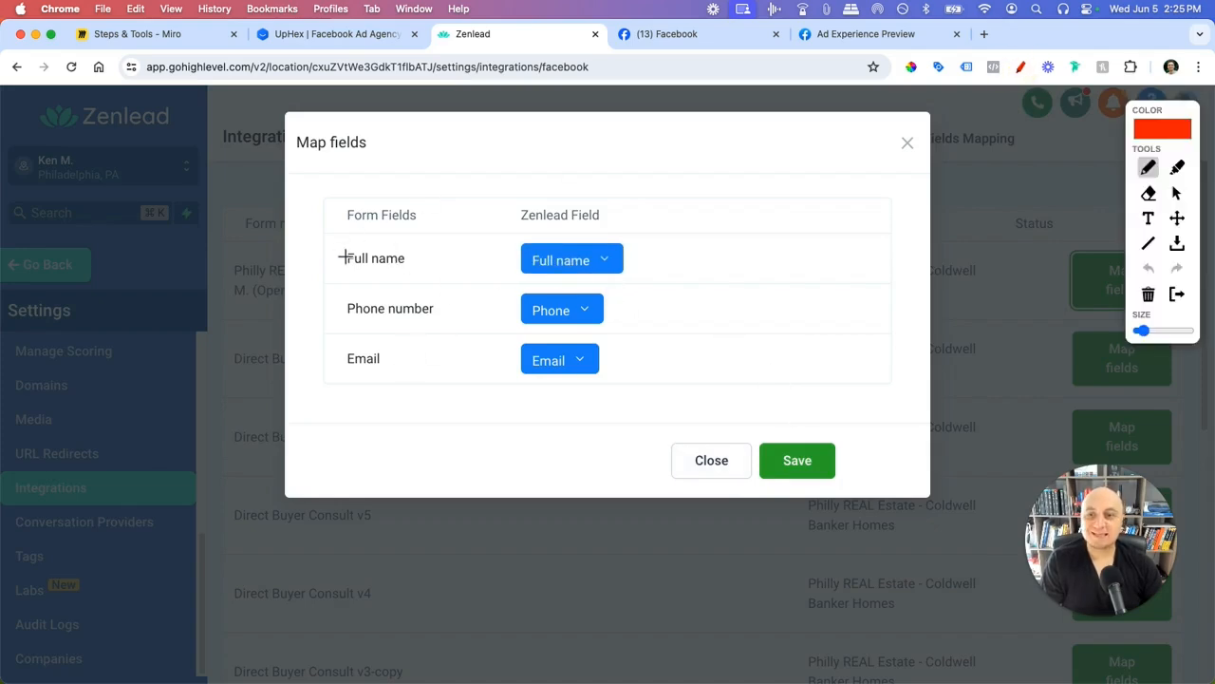
mouse_move(356, 244)
mouse_down()
mouse_move(320, 359)
mouse_move(443, 377)
mouse_move(360, 220)
mouse_move(346, 231)
mouse_up()
mouse_move(549, 231)
mouse_down()
mouse_move(510, 376)
mouse_move(656, 314)
mouse_move(570, 230)
mouse_move(522, 228)
mouse_up()
mouse_move(410, 256)
mouse_down()
mouse_move(488, 250)
mouse_move(491, 261)
mouse_up()
drag(473, 319, 490, 312)
drag(411, 359, 484, 362)
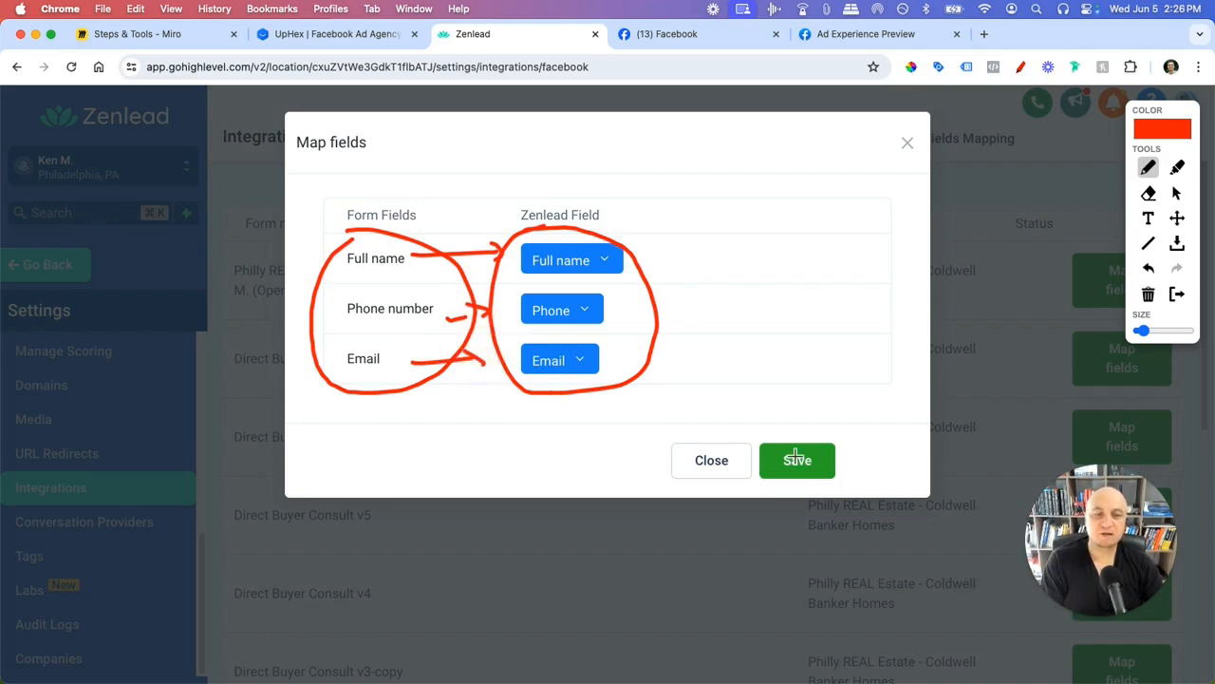
click(1180, 297)
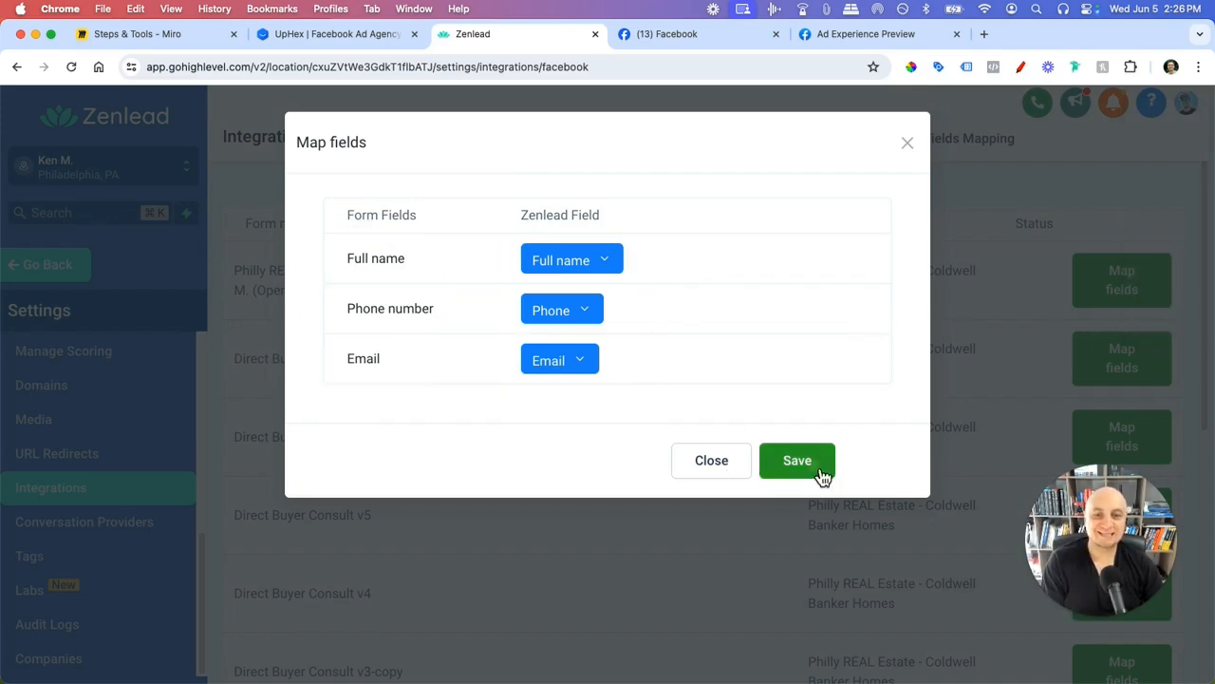
click(820, 470)
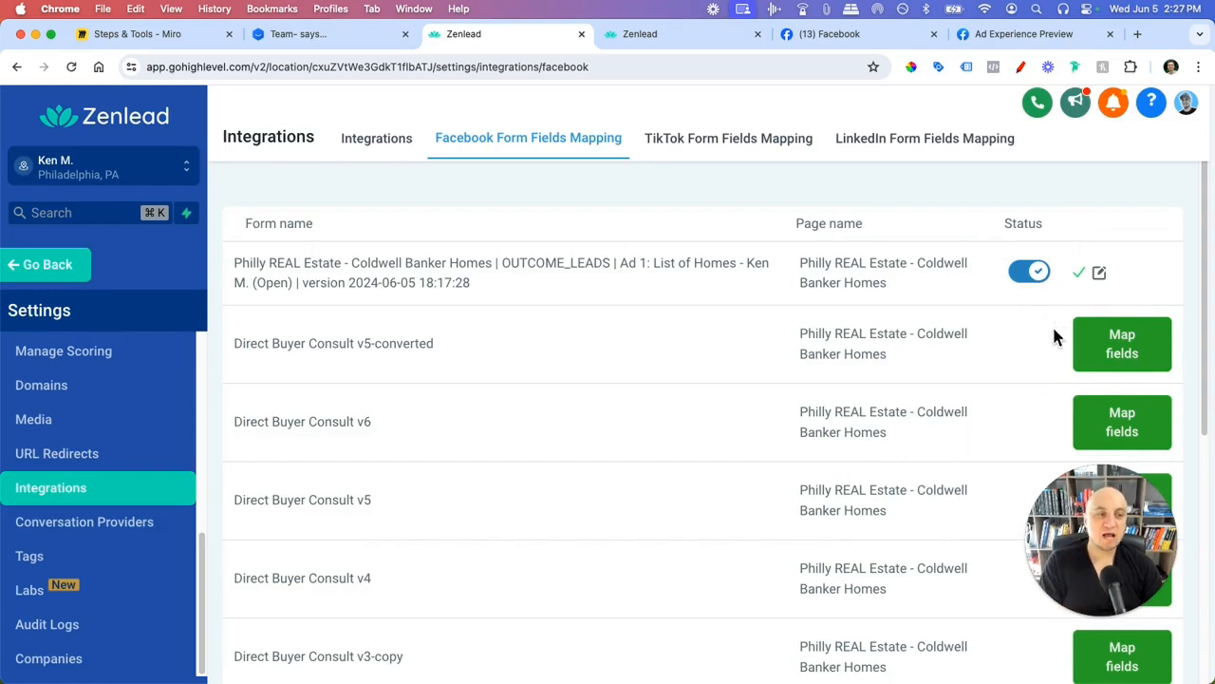
- Sketch a red diagram of one small circle leading into several branching lines over the forms list, and close the markup
click(1019, 65)
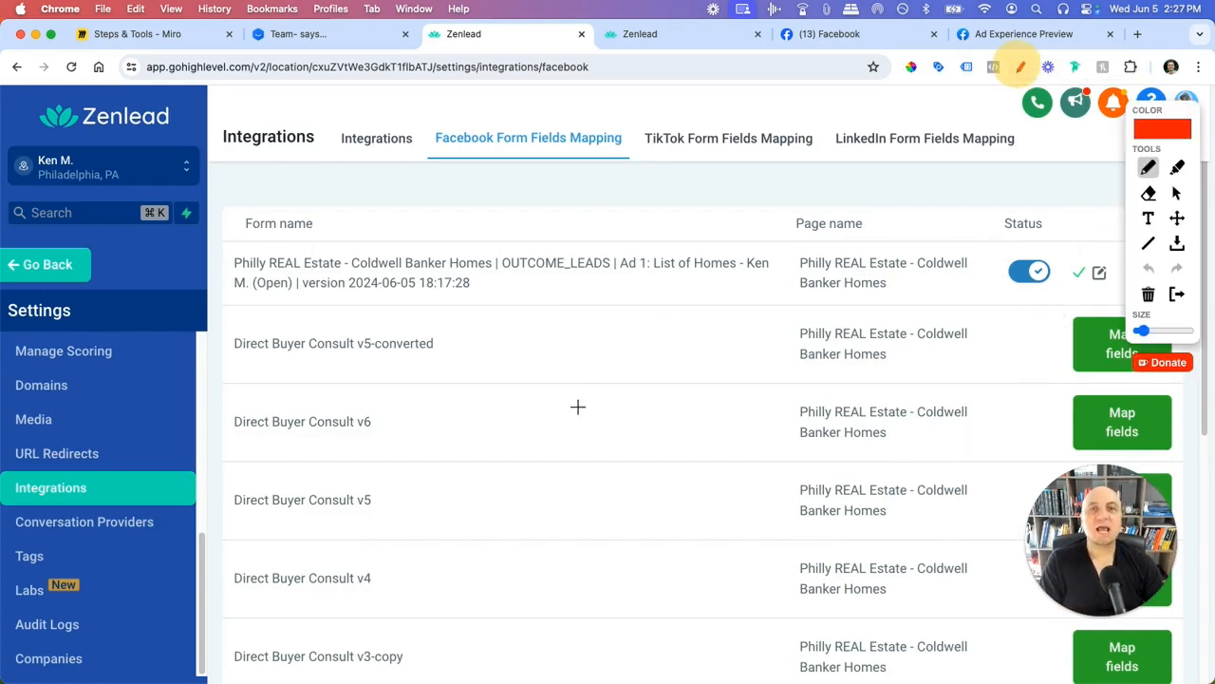
drag(522, 379, 632, 336)
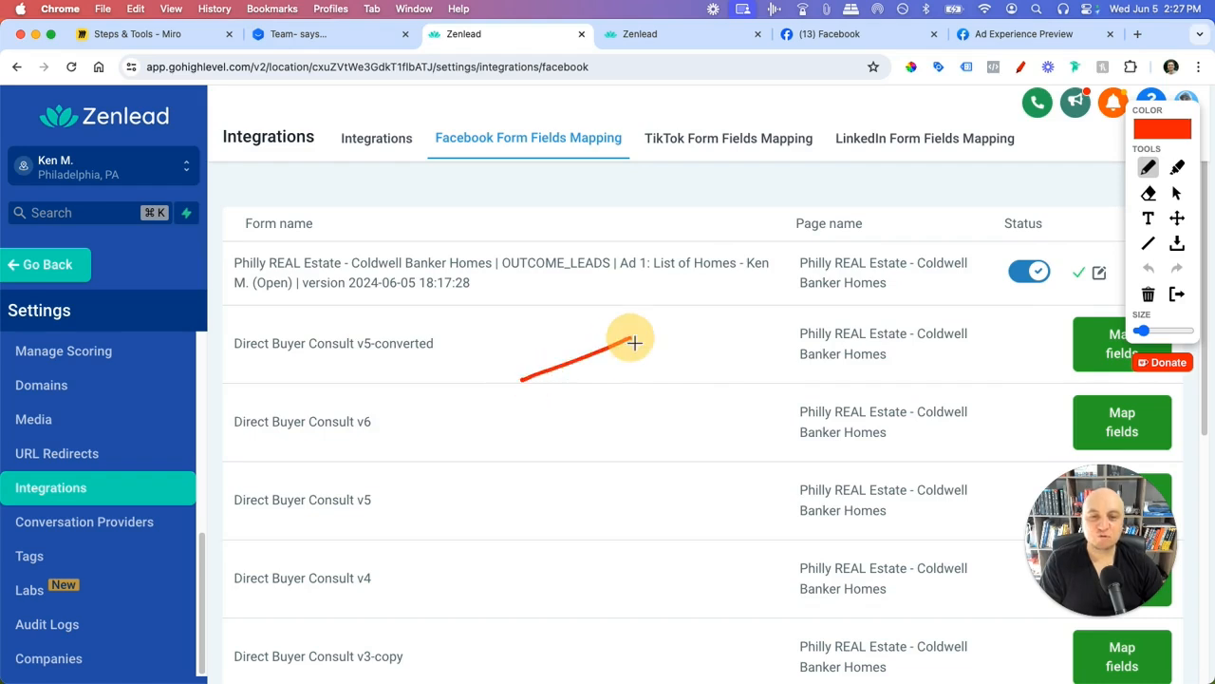
mouse_move(495, 379)
mouse_down()
mouse_move(487, 389)
mouse_move(513, 392)
mouse_up()
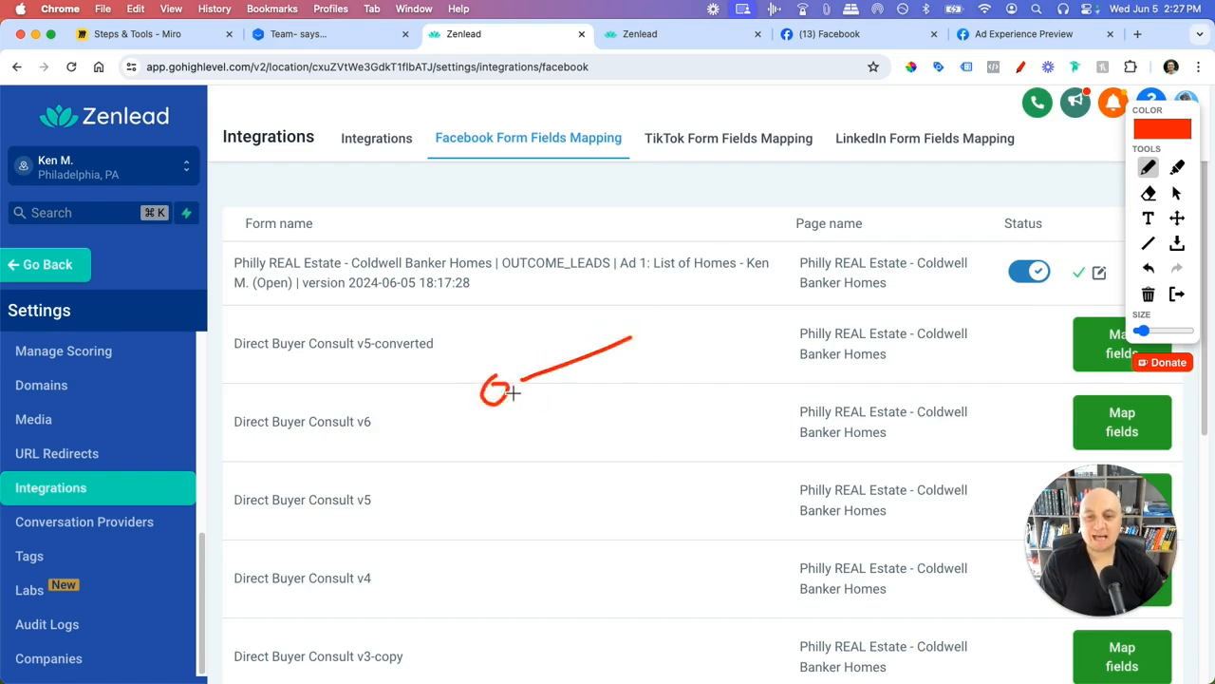
click(512, 391)
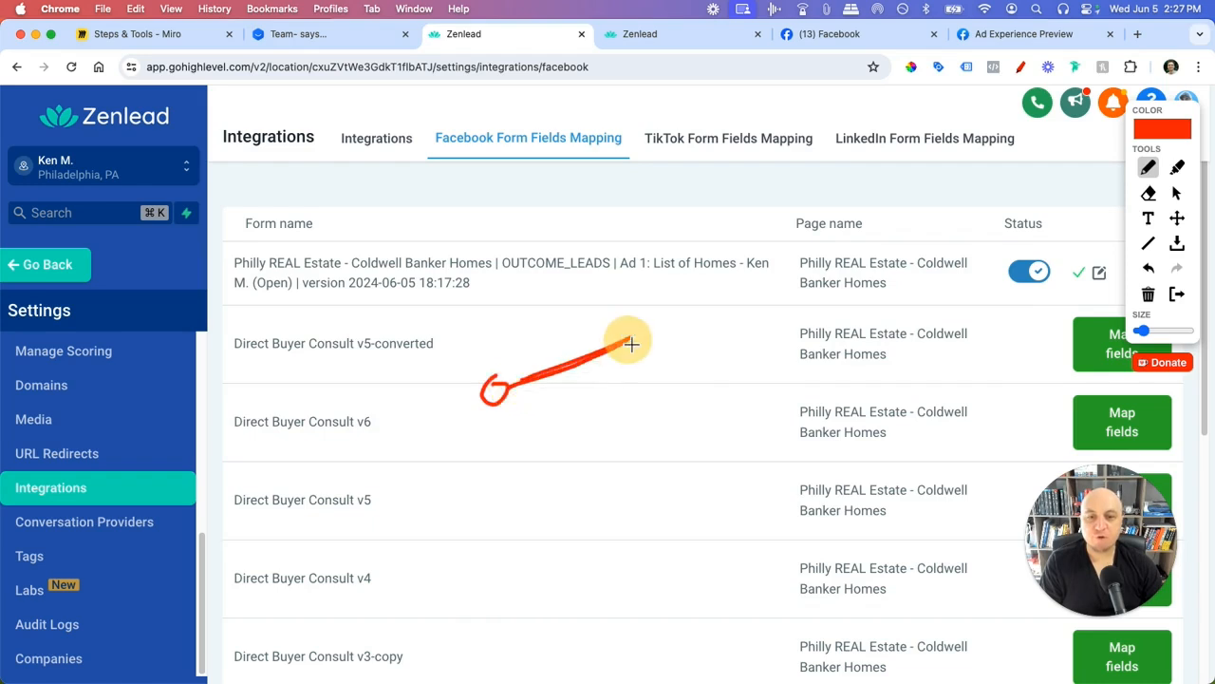
mouse_move(634, 337)
mouse_down()
mouse_move(706, 241)
mouse_move(695, 304)
mouse_move(764, 254)
mouse_up()
drag(671, 321, 753, 299)
mouse_move(620, 351)
mouse_down()
mouse_move(748, 332)
mouse_move(748, 403)
mouse_up()
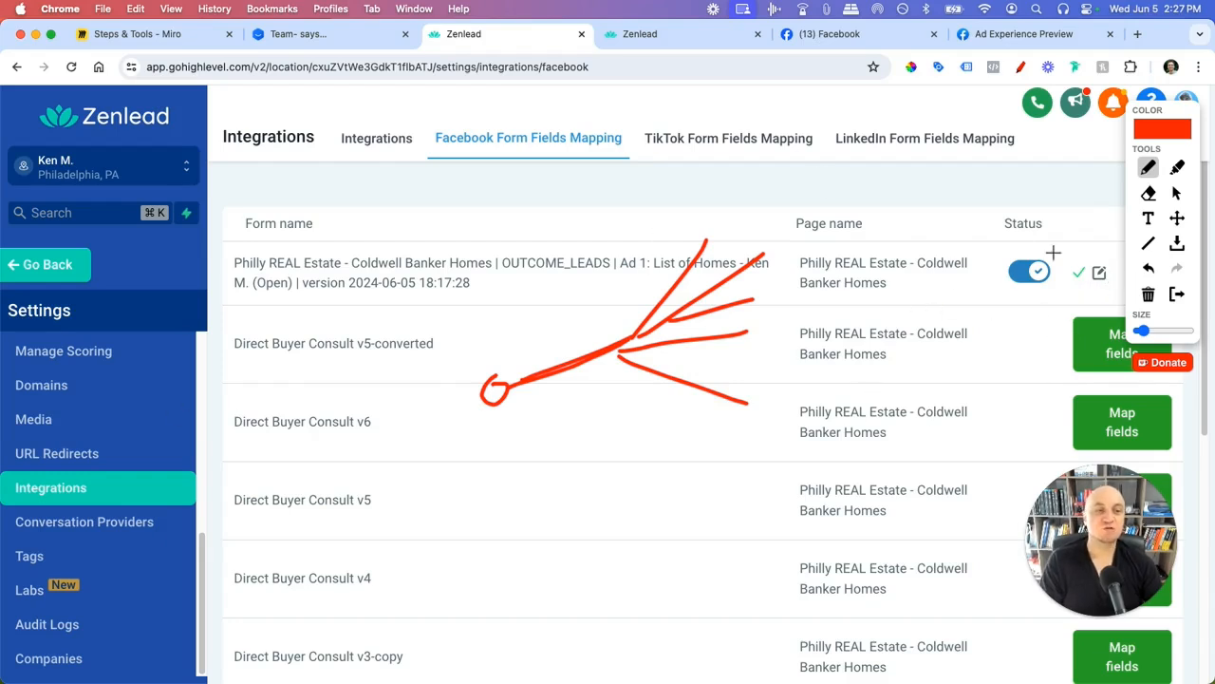
click(1175, 296)
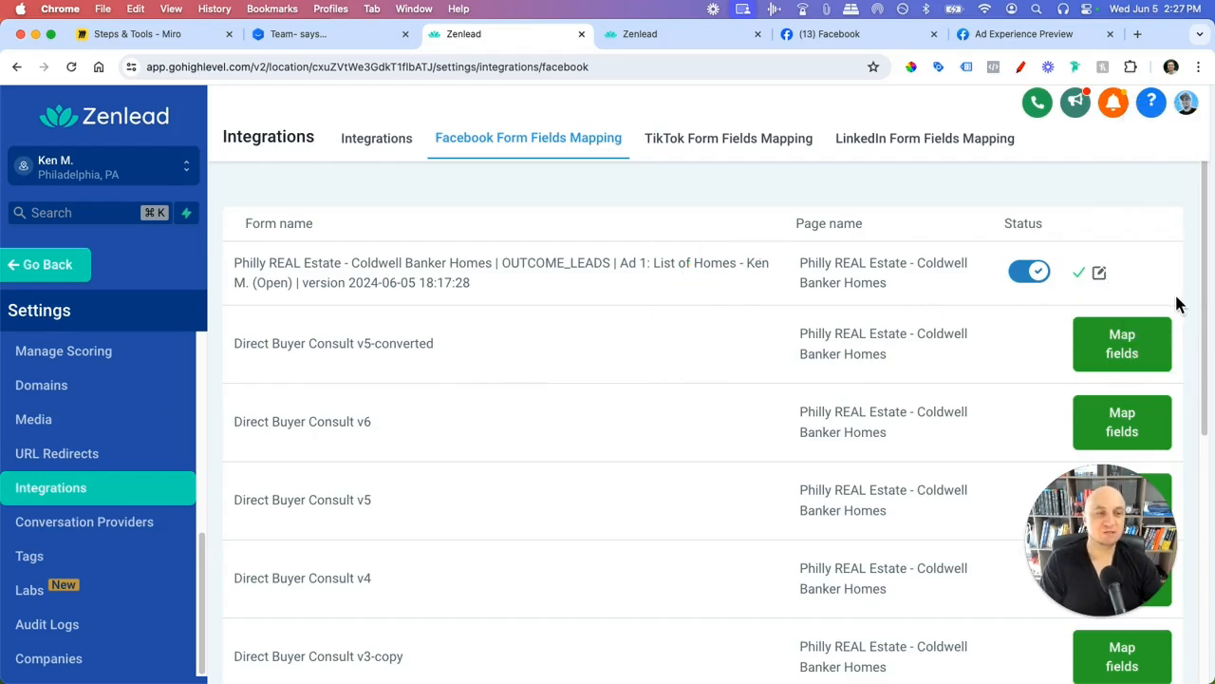
- Reopen the Ad 1: List of Homes form's mapping and tick the full name, phone and email fields in red
click(1102, 275)
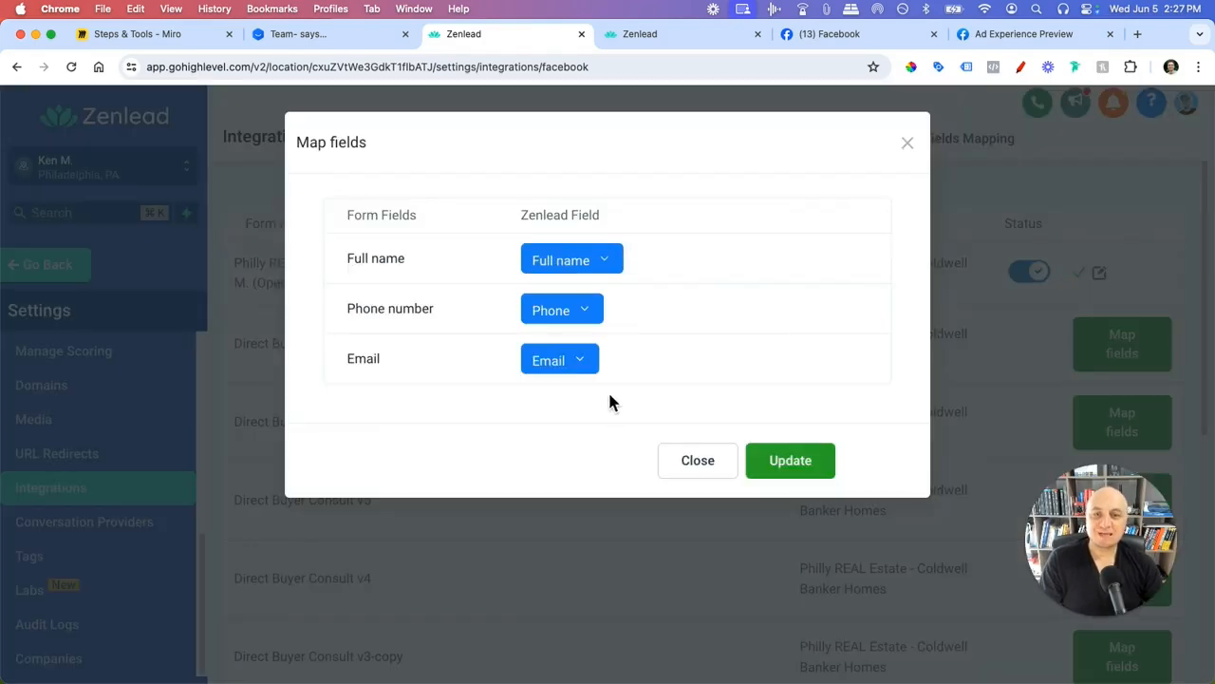
click(1022, 68)
drag(674, 269, 683, 258)
drag(662, 311, 710, 304)
drag(667, 370, 700, 363)
- Switch to the other Zenlead account's open mapping and examine how "Property location to analyze" is paired with a seller lead field
click(646, 43)
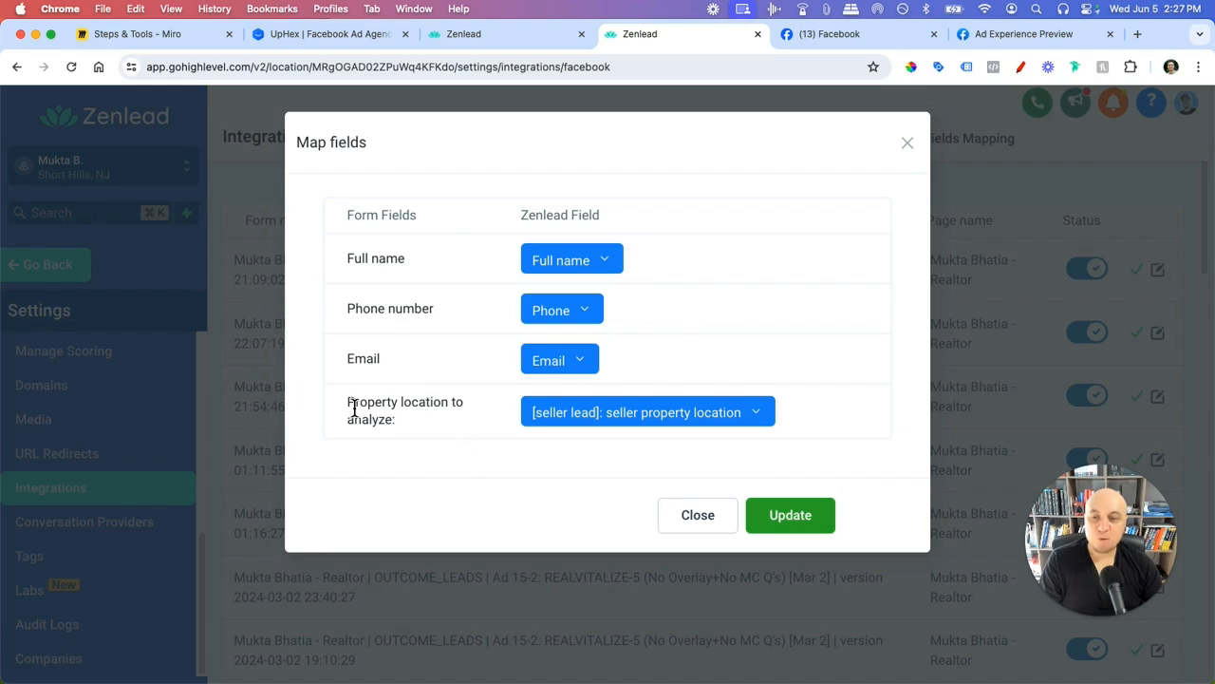
drag(353, 409, 438, 413)
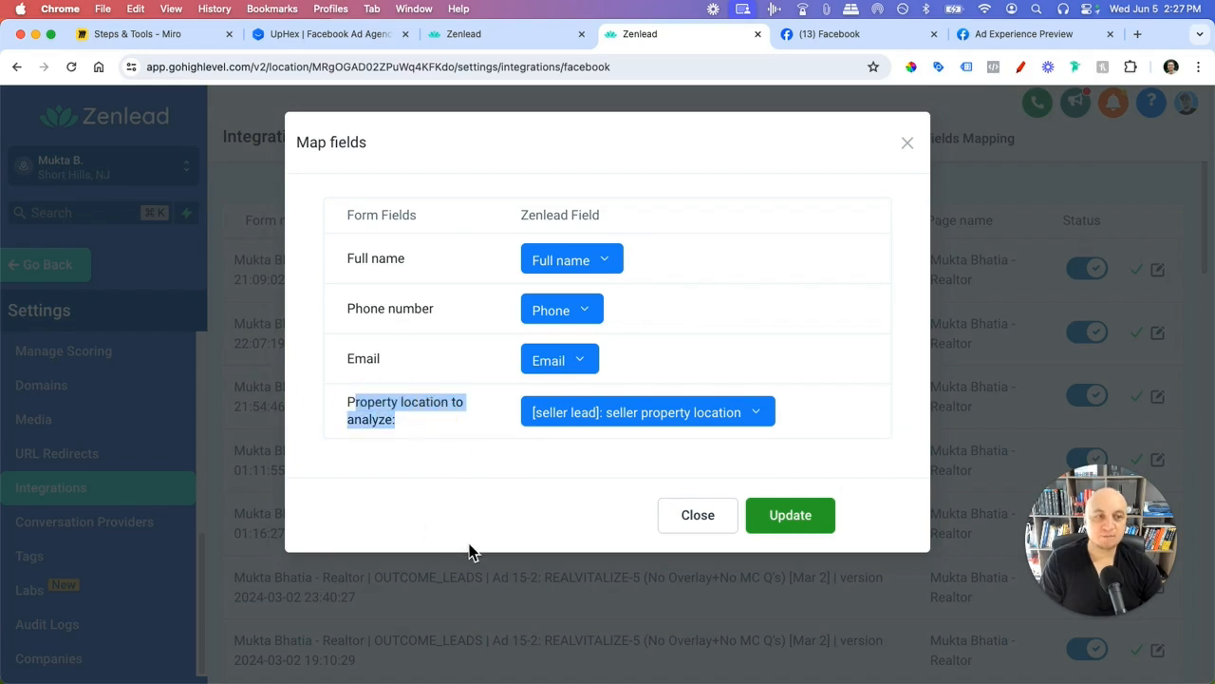
click(421, 457)
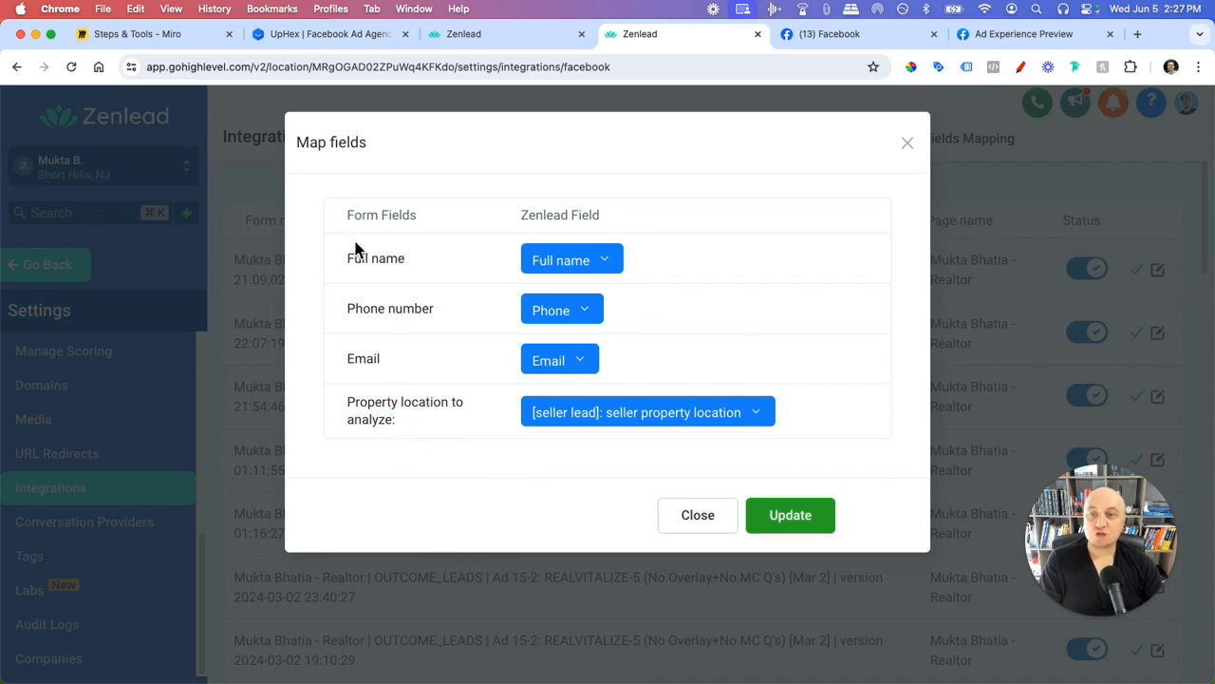
- Look through the Zenlead fields available for "Property location to analyze", keeping its seller property location pairing
drag(358, 407, 407, 426)
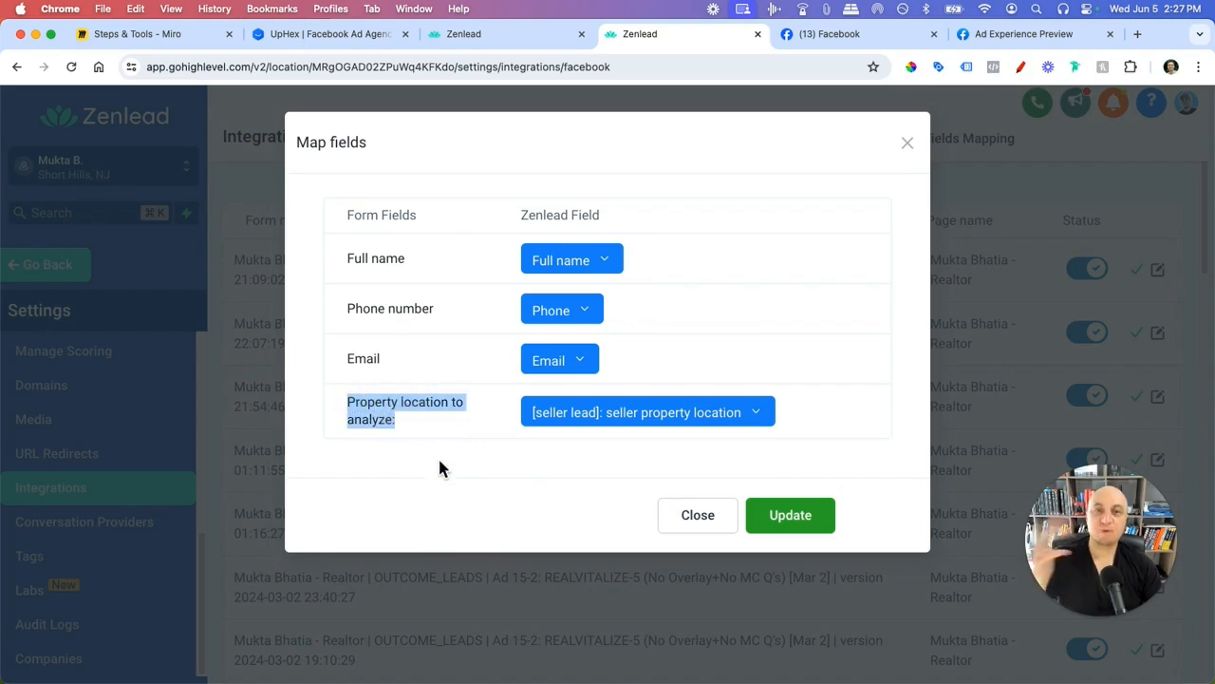
click(615, 421)
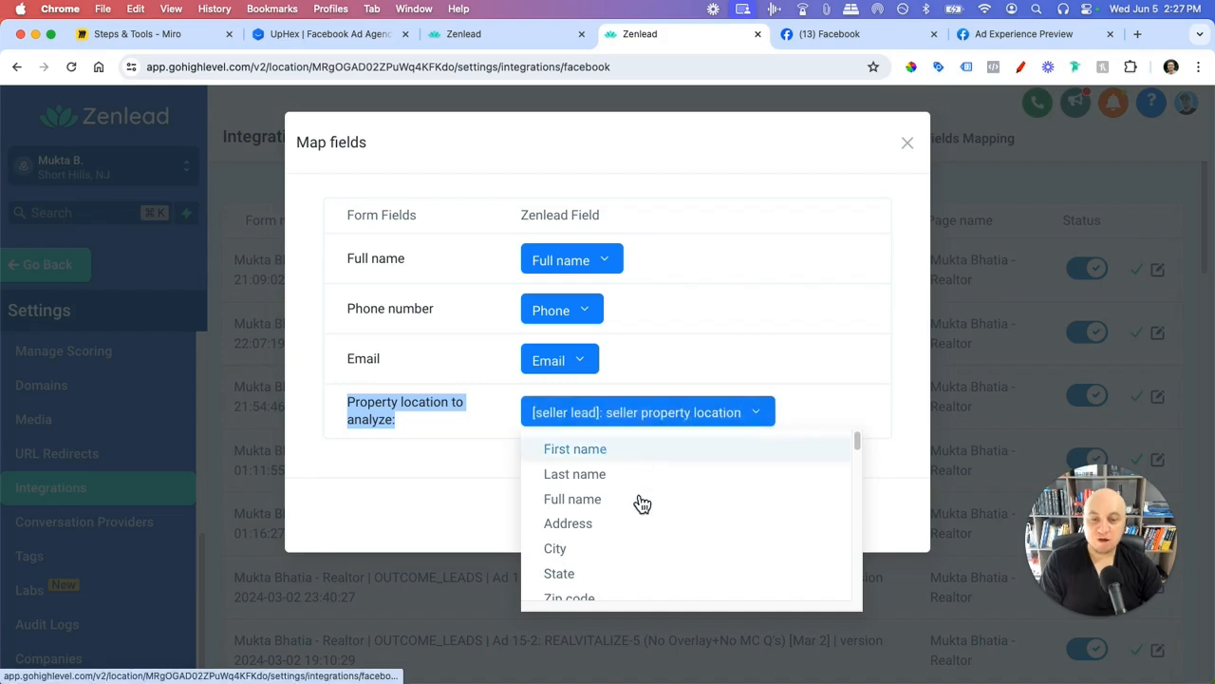
scroll(641, 527, down, 12)
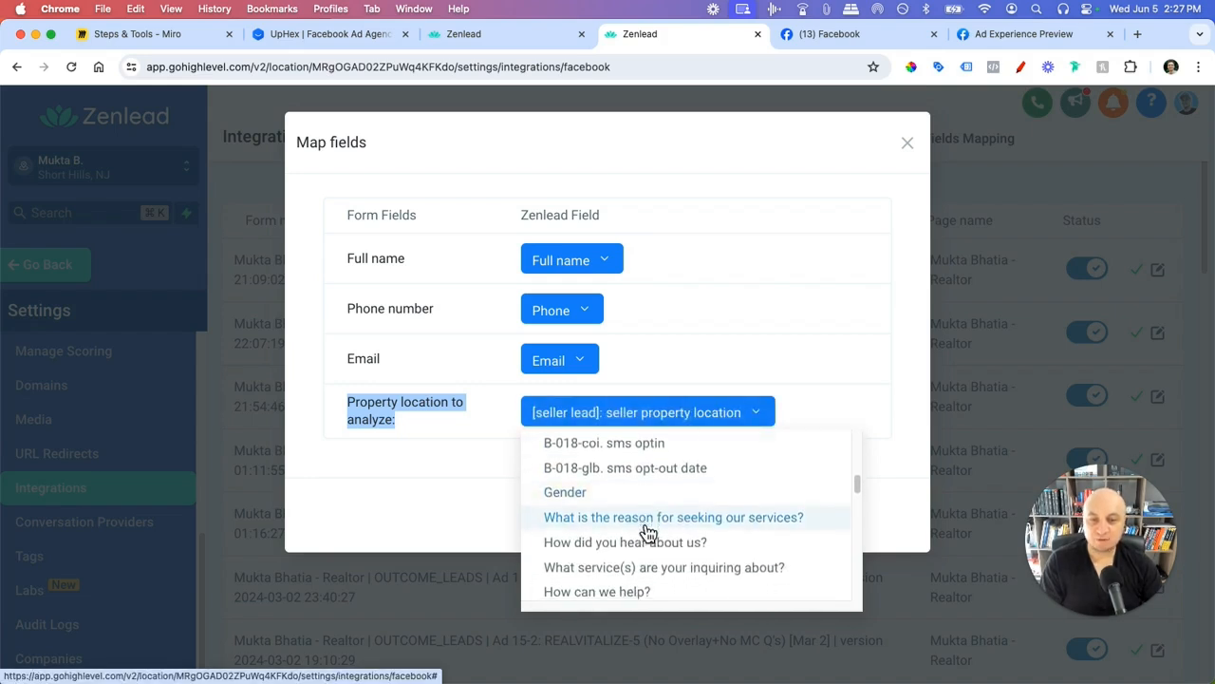
scroll(655, 541, down, 3)
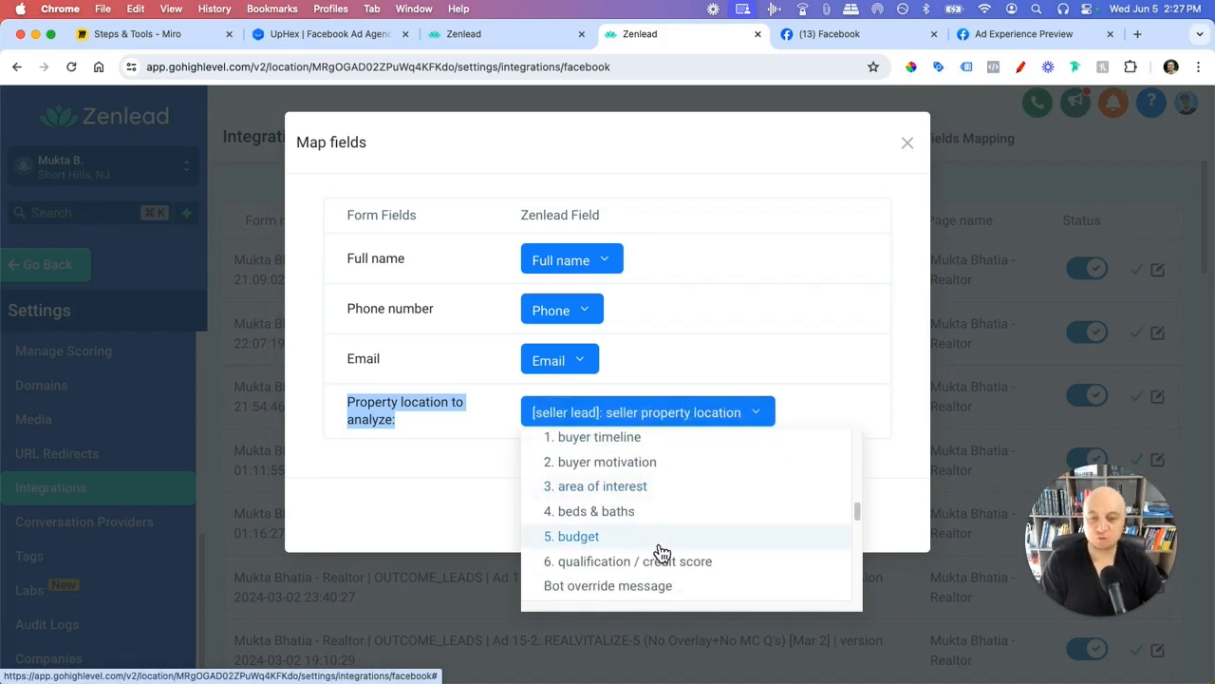
scroll(662, 553, down, 10)
scroll(698, 567, down, 2)
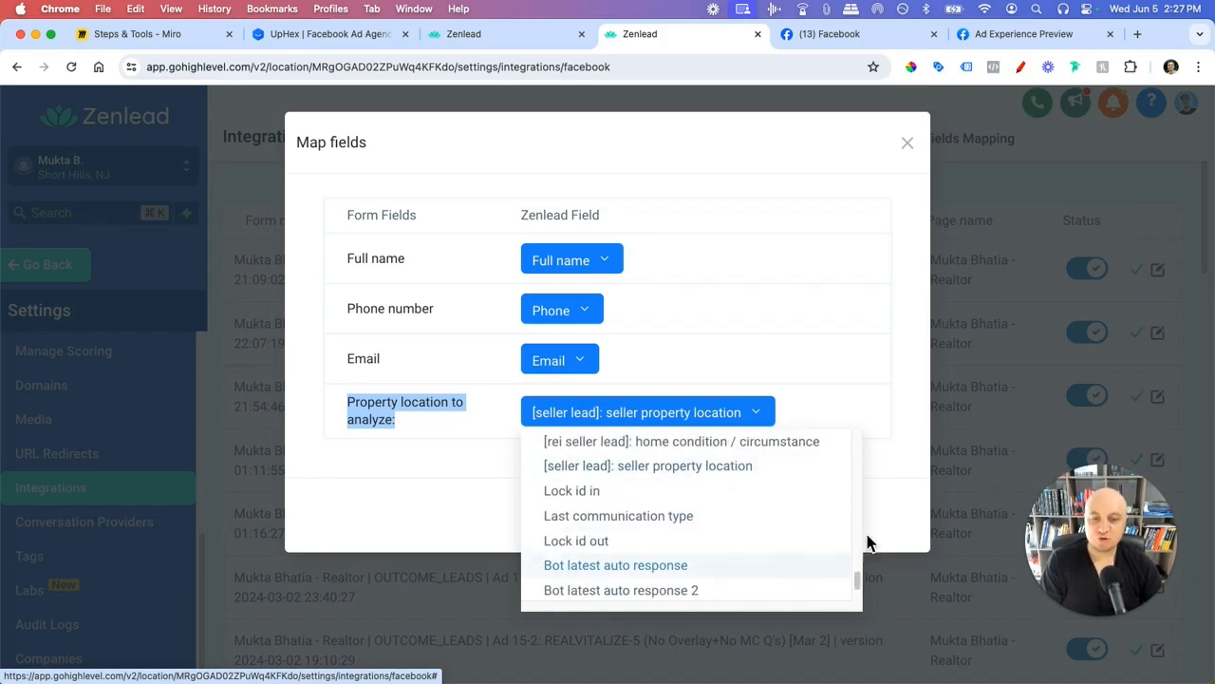
click(489, 468)
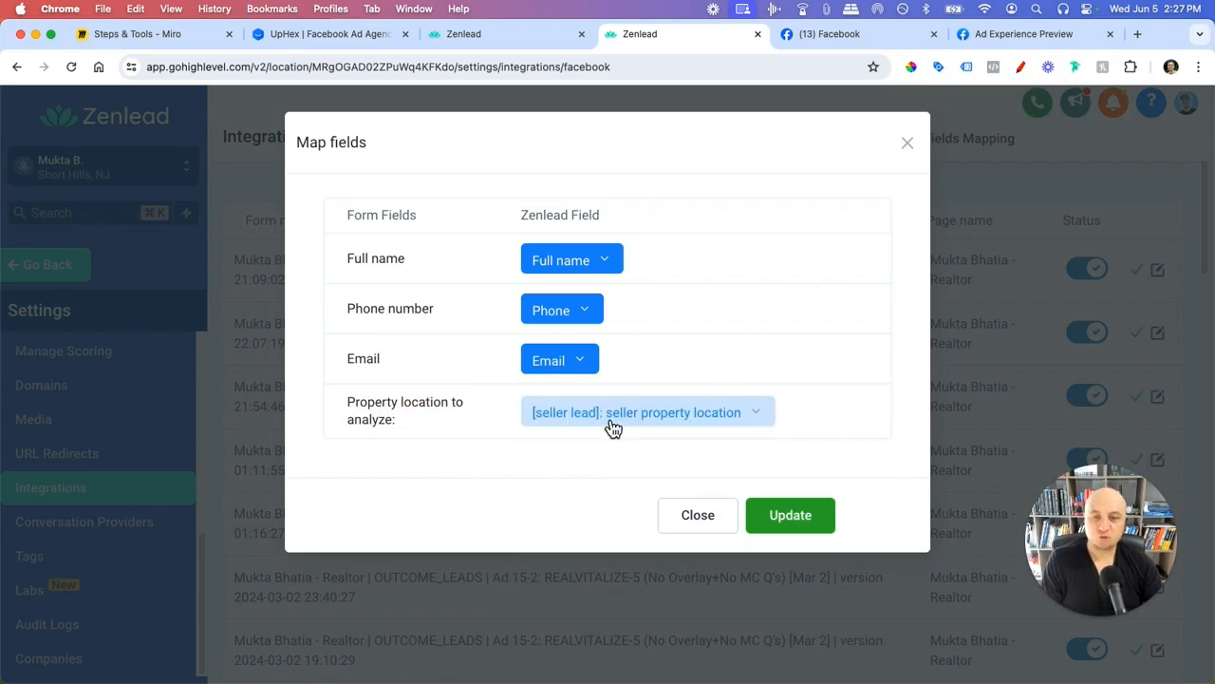
click(574, 428)
scroll(608, 566, up, 15)
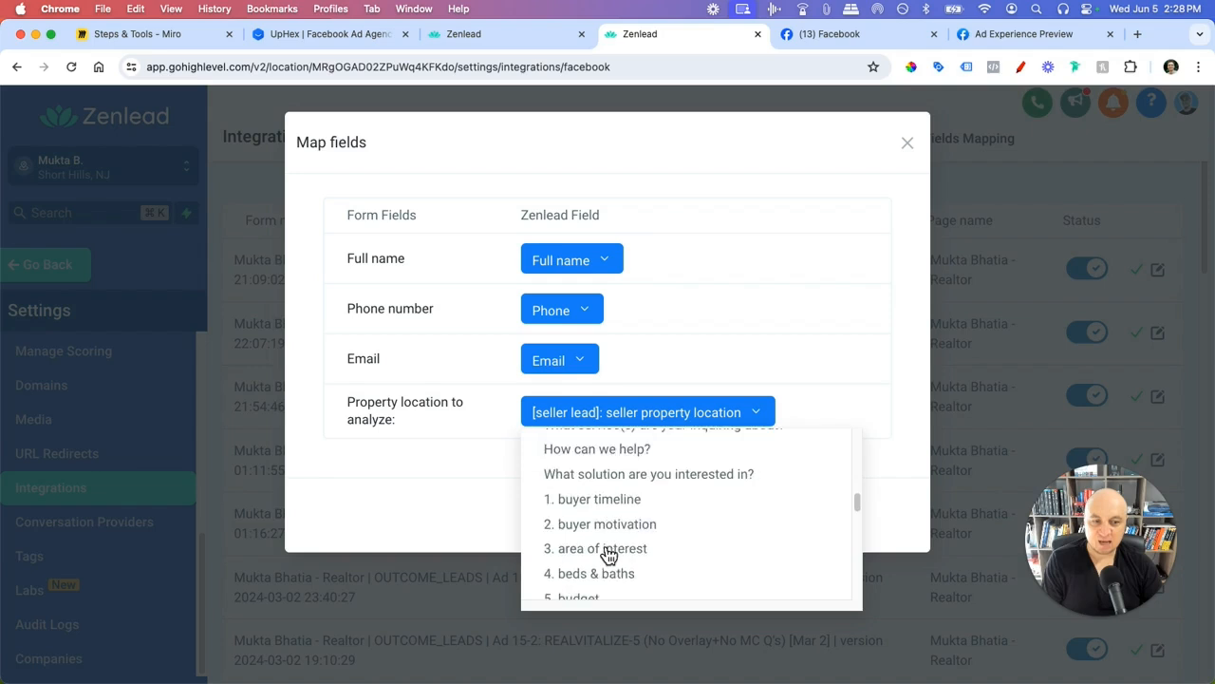
scroll(665, 560, down, 15)
click(422, 460)
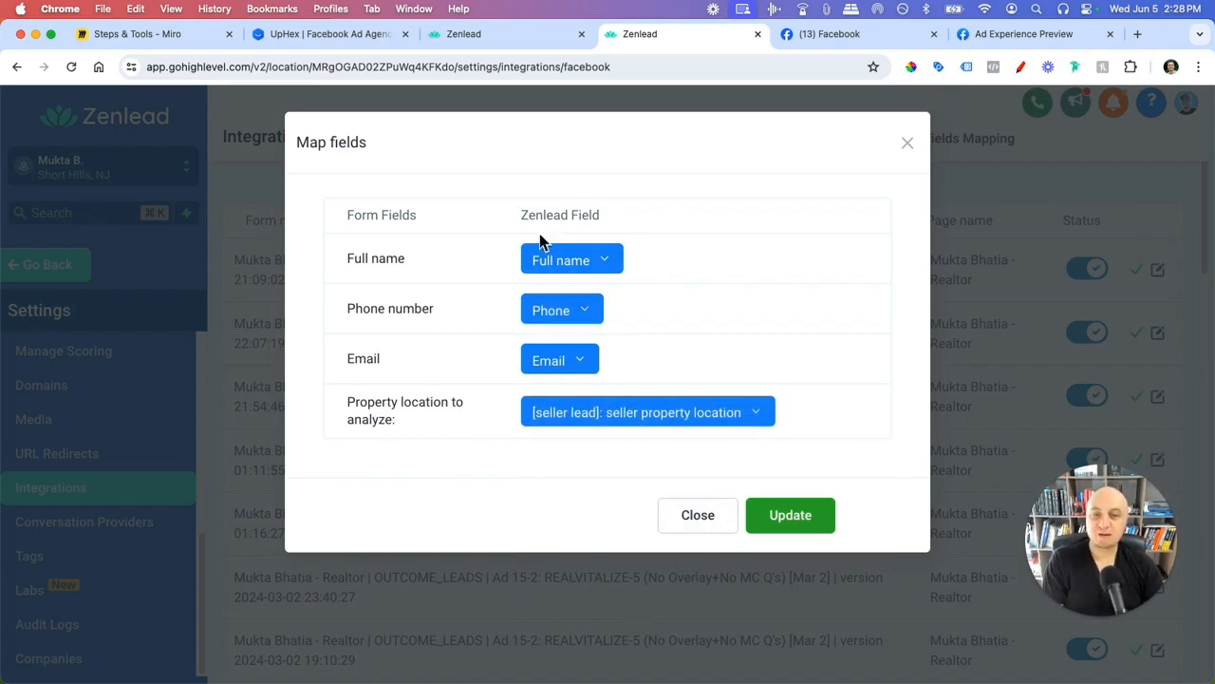
- Circle the Full name, Phone and Email fields in red, add short strokes and a branching sketch beside the custom pairing, and close the markup
click(1021, 68)
mouse_move(537, 239)
mouse_down()
mouse_move(478, 336)
mouse_move(629, 369)
mouse_move(510, 199)
mouse_up()
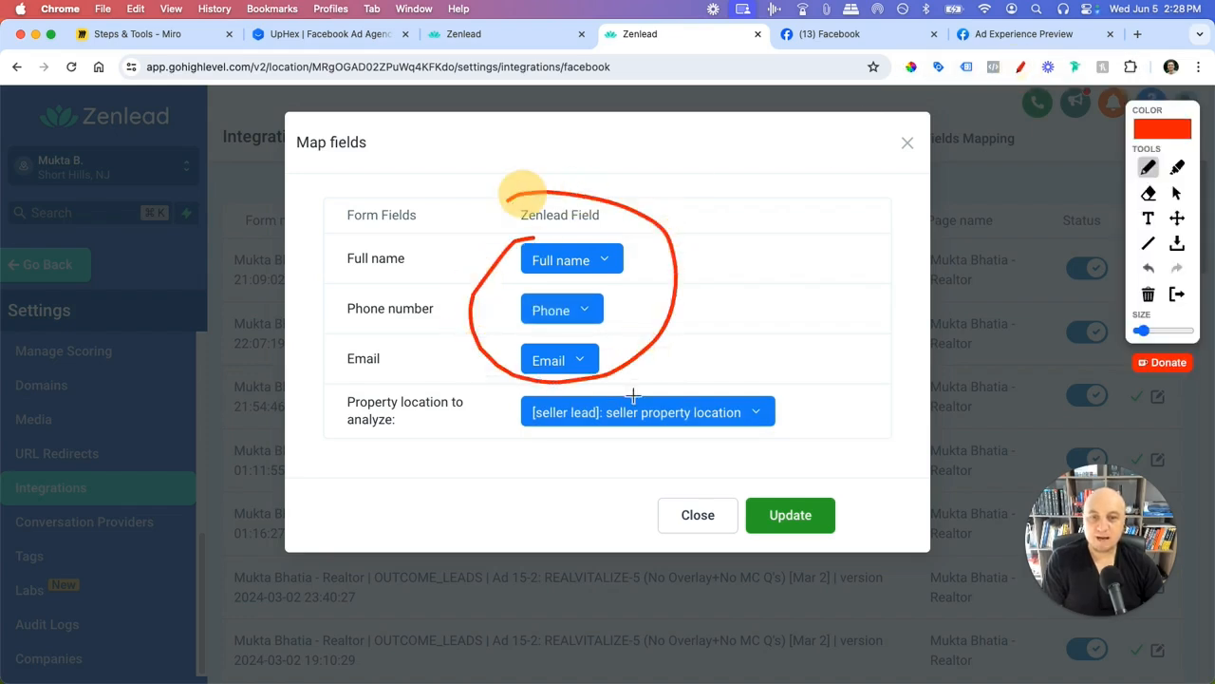
drag(628, 447, 634, 437)
drag(603, 472, 654, 469)
drag(600, 509, 619, 507)
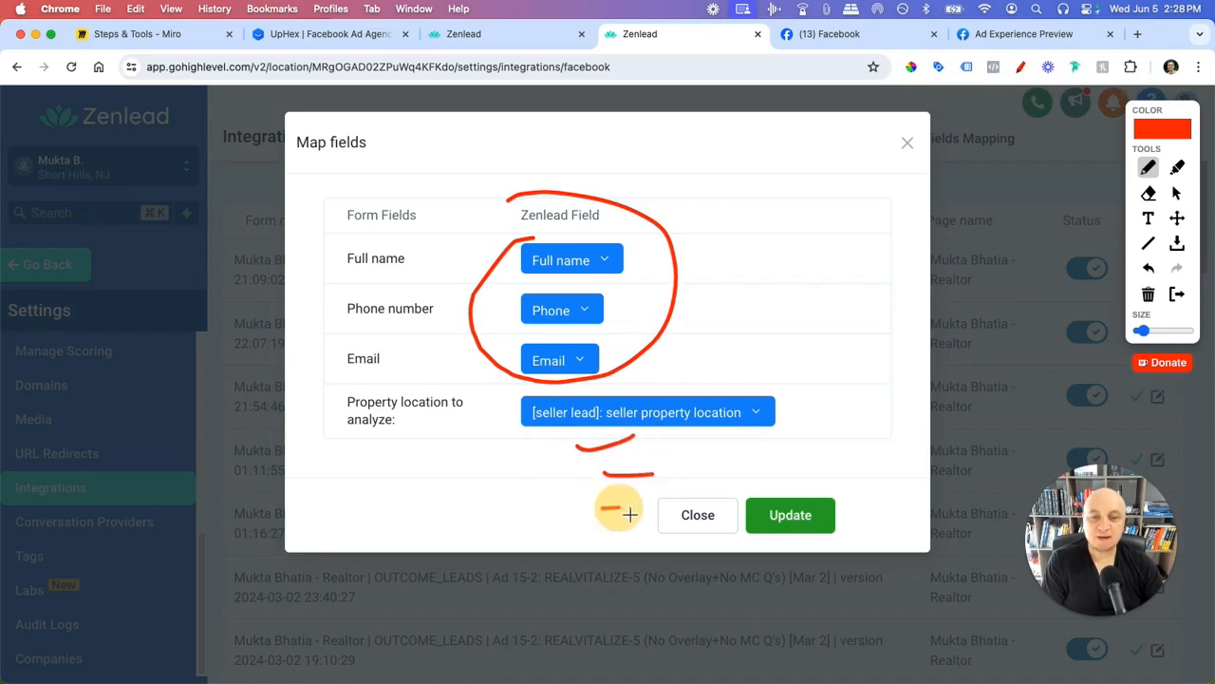
mouse_move(898, 421)
mouse_down()
mouse_move(827, 444)
mouse_move(892, 483)
mouse_up()
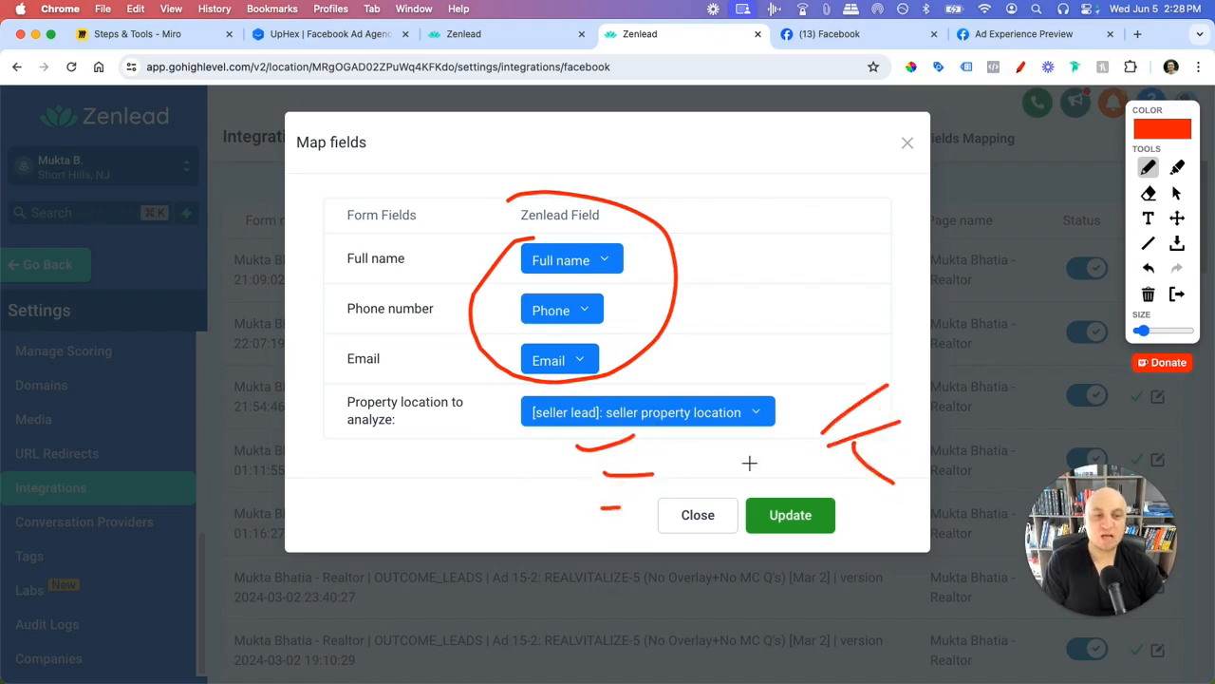
drag(903, 383, 906, 376)
drag(913, 428, 922, 430)
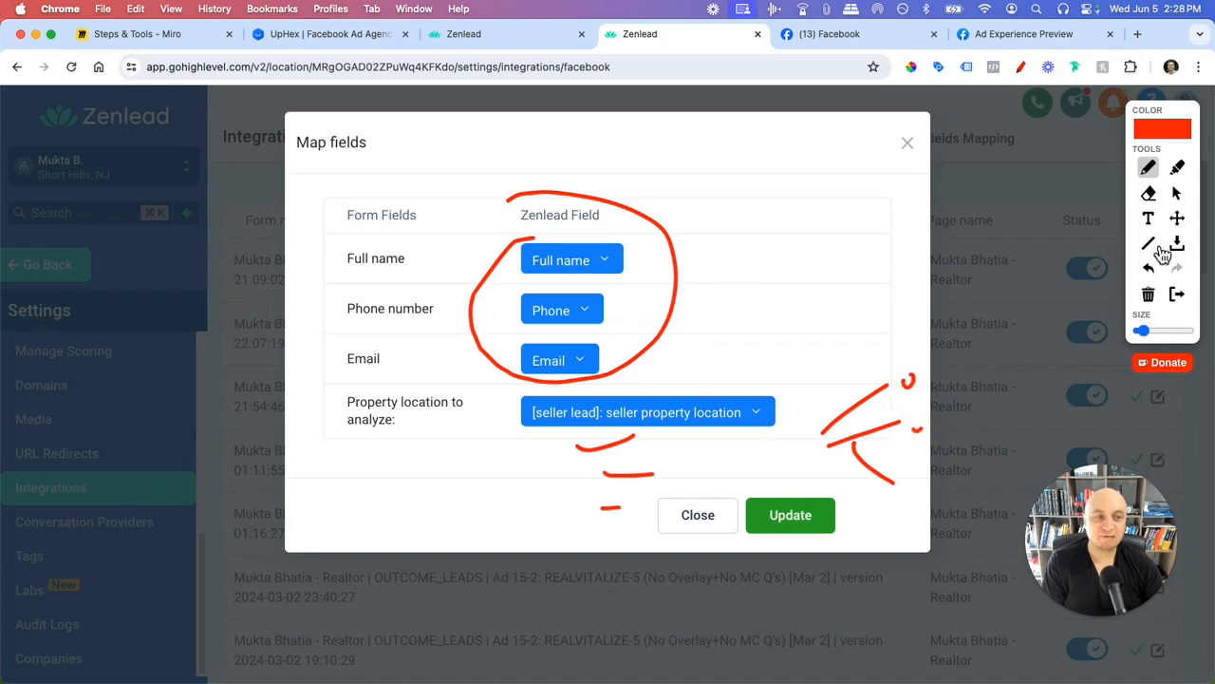
click(1178, 295)
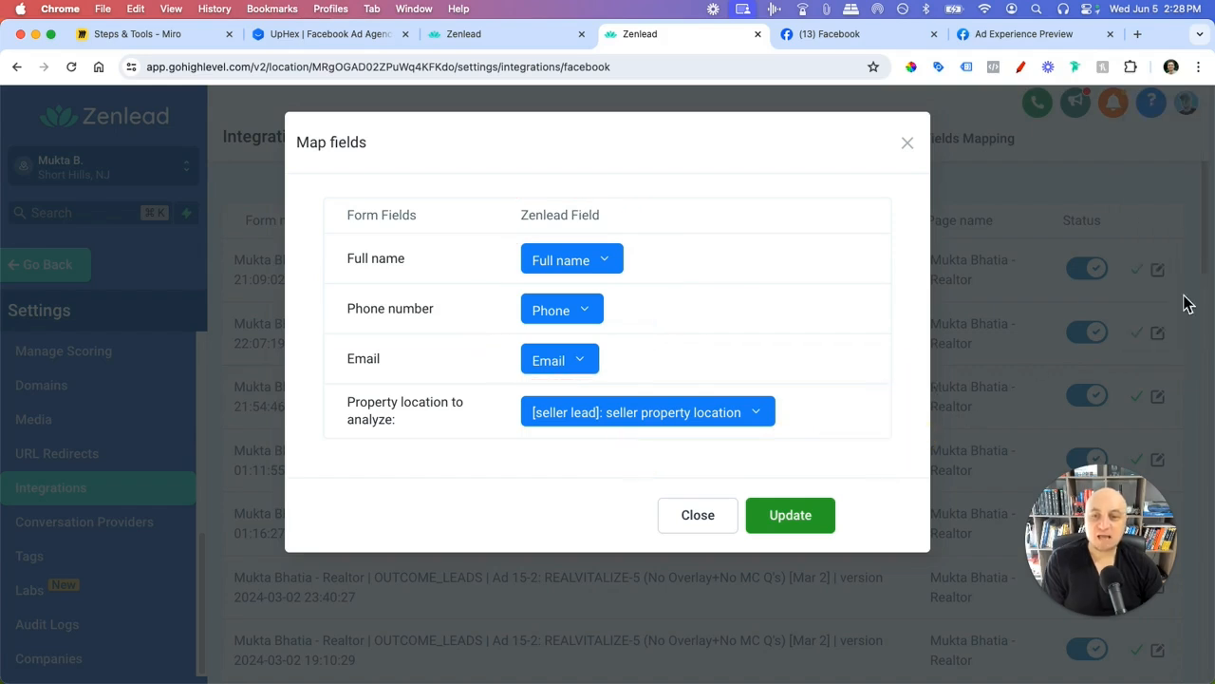
- Close the field mapping without updating it and open the Additional Info folder in the account's custom fields
click(698, 514)
scroll(141, 608, down, 5)
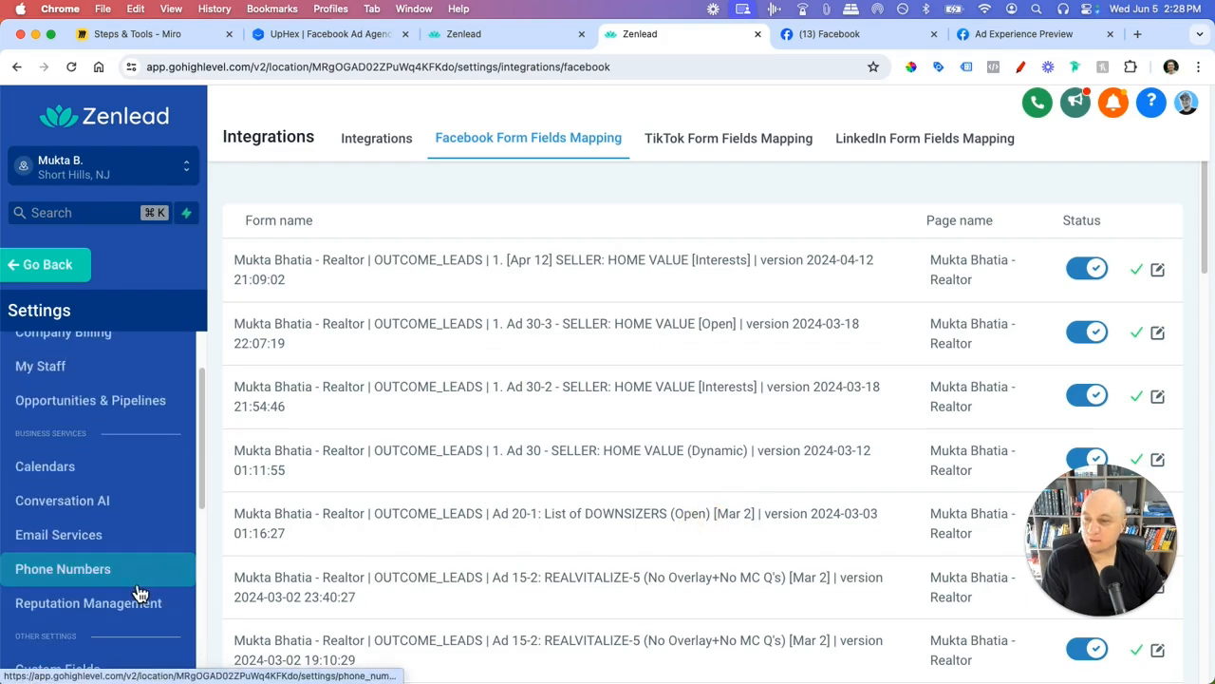
scroll(136, 579, down, 4)
click(126, 491)
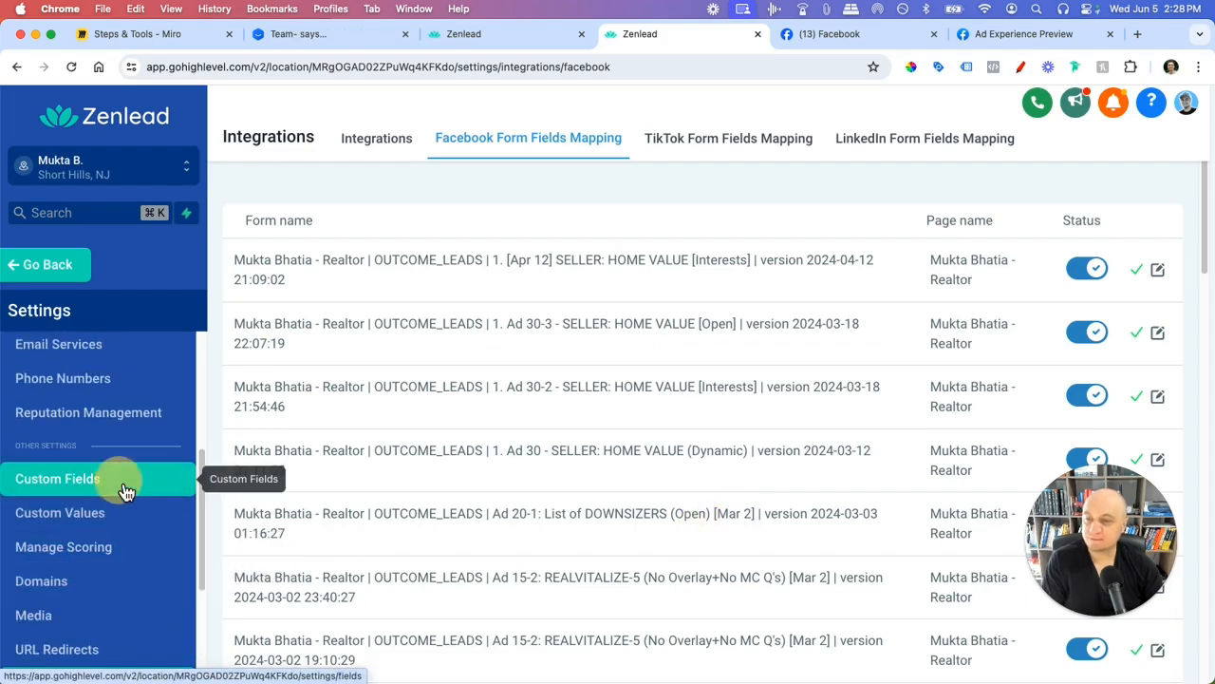
click(370, 224)
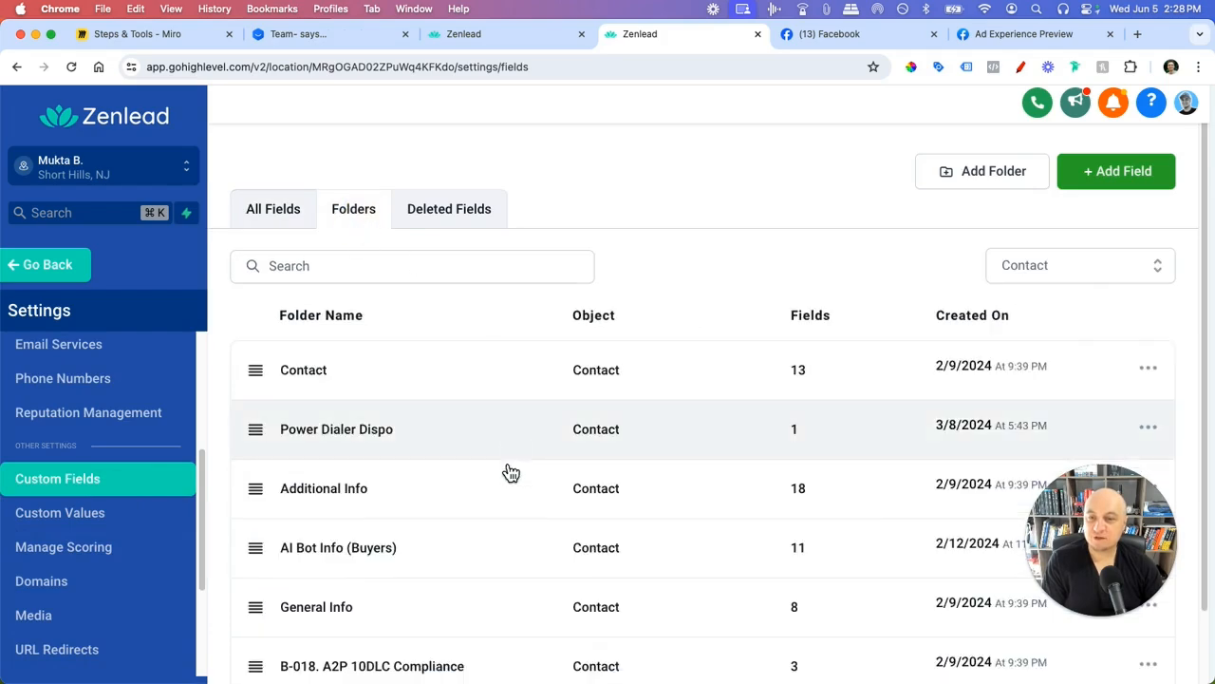
scroll(511, 473, down, 2)
- Open the [Buyer Lead]: Buyer Timeline [2] custom field for editing, examine its options, and close it without saving
click(1148, 308)
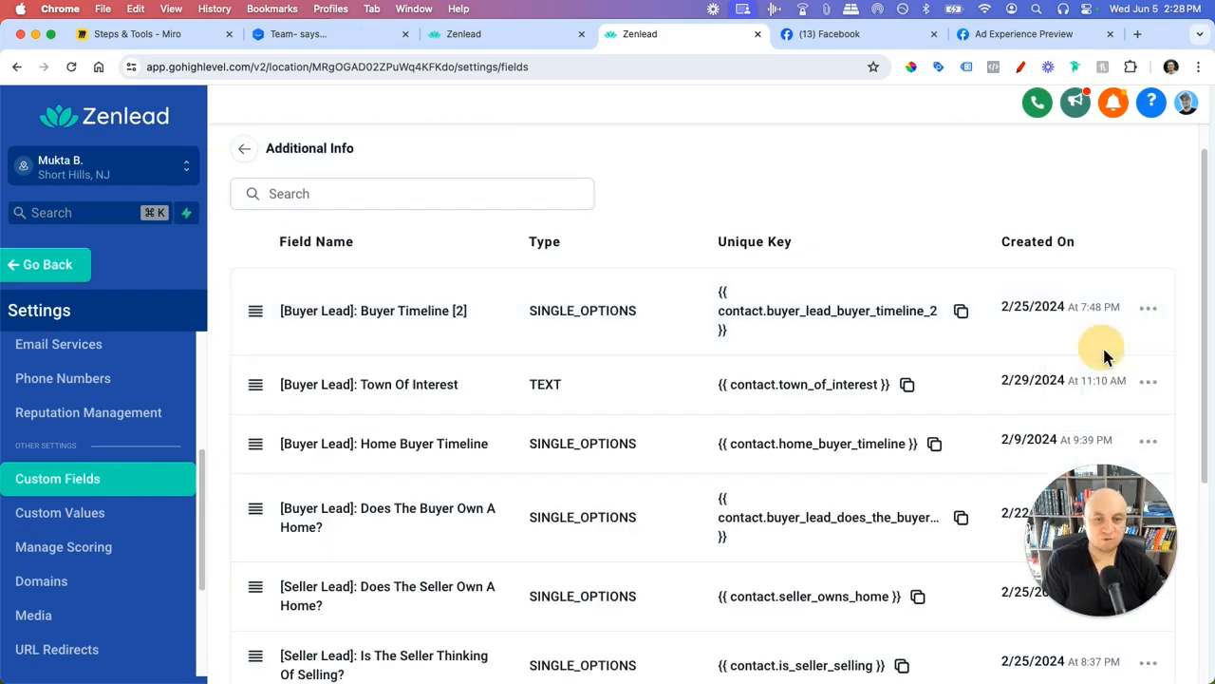
click(1104, 352)
scroll(498, 404, down, 1)
drag(342, 275, 443, 284)
scroll(418, 366, down, 2)
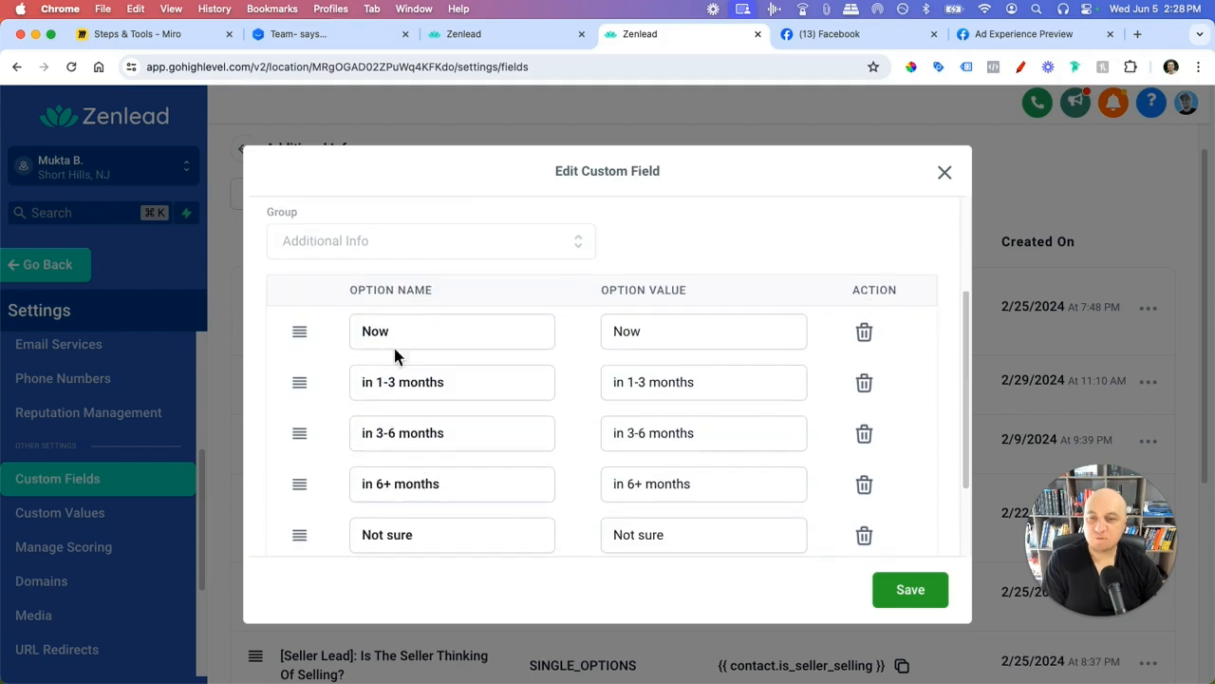
scroll(427, 503, down, 2)
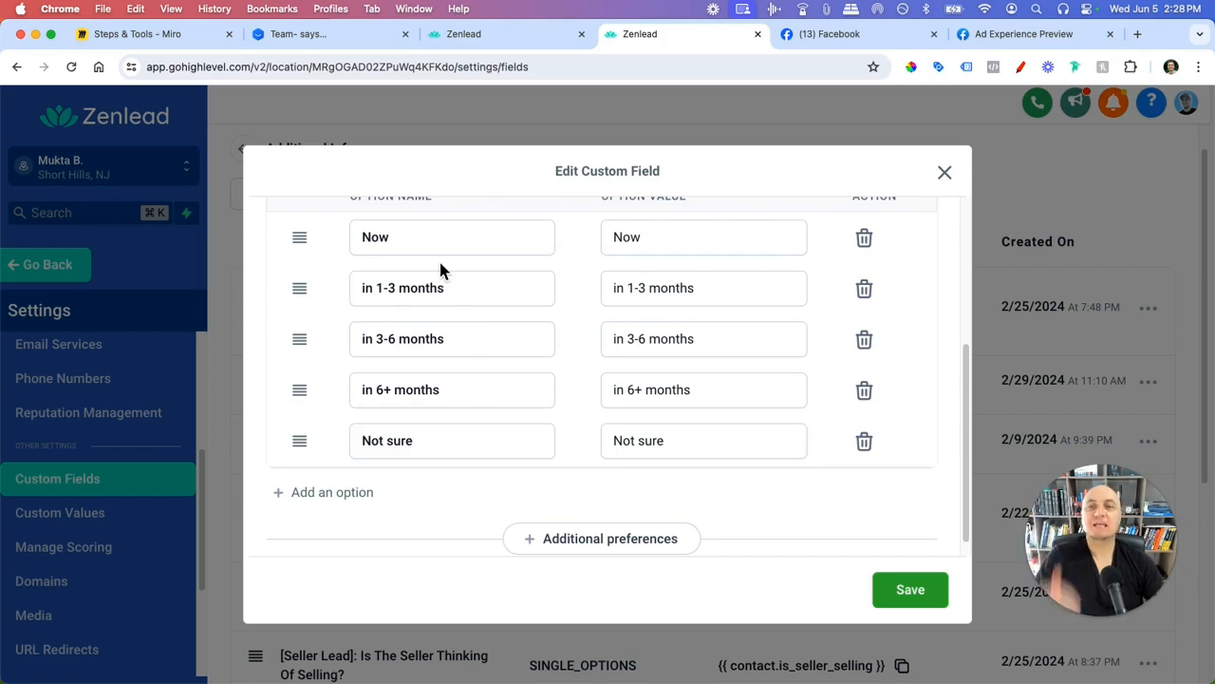
click(962, 177)
- Return to the first Zenlead account, clear the red markup, and save the Ad 1: List of Homes form's field mapping
click(571, 43)
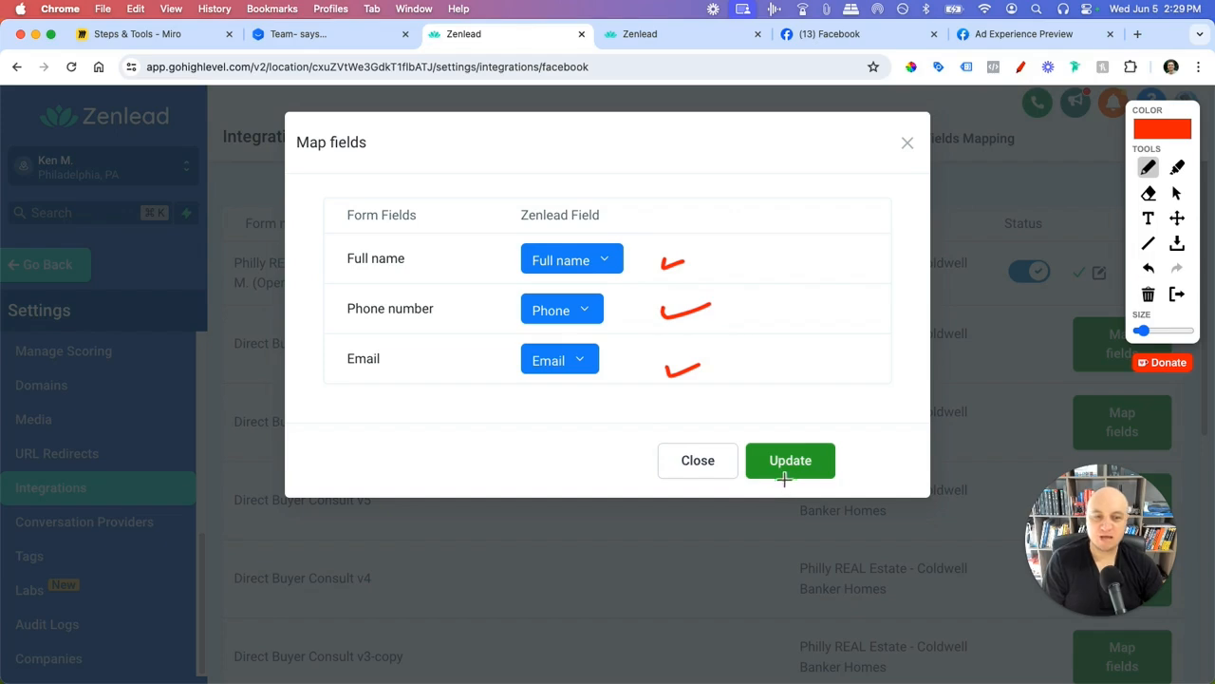
click(1178, 296)
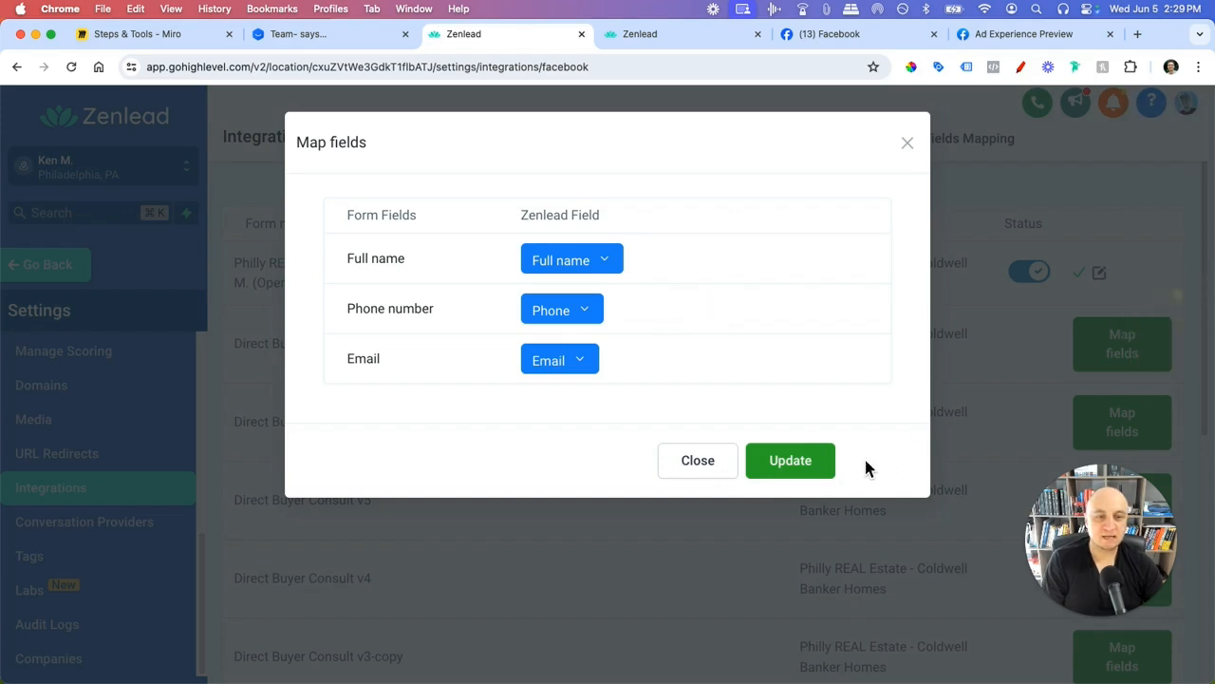
click(795, 462)
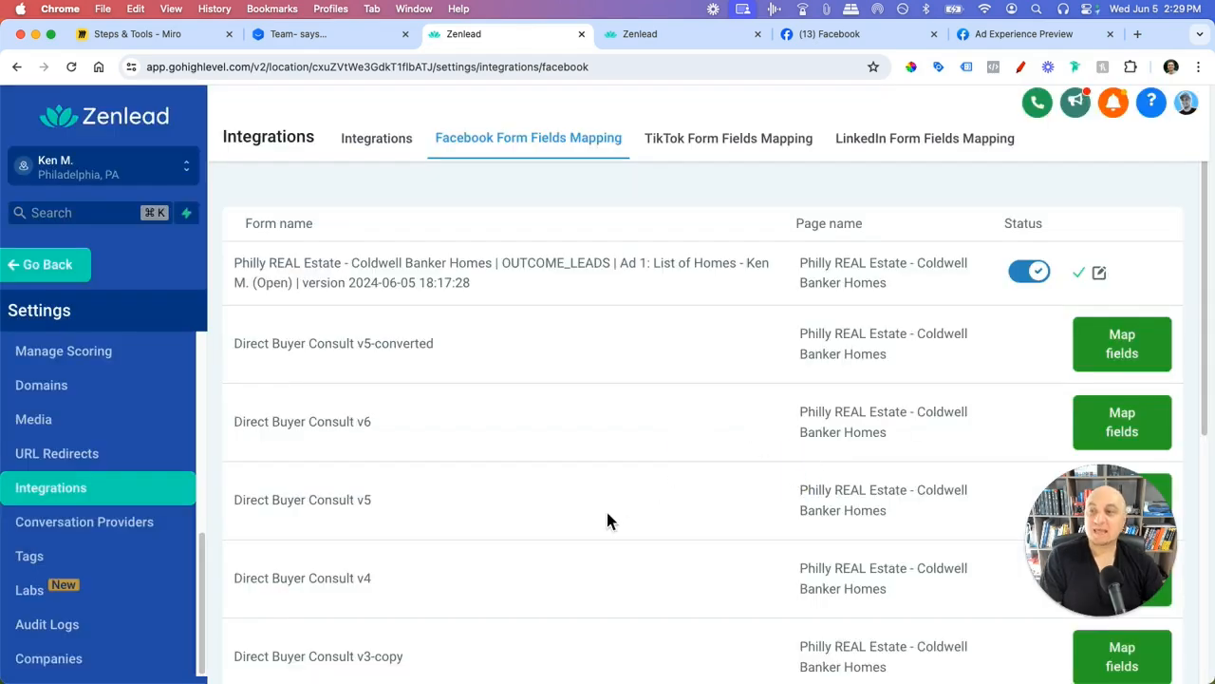
- Leave the account settings and open the list of automation workflows
click(47, 264)
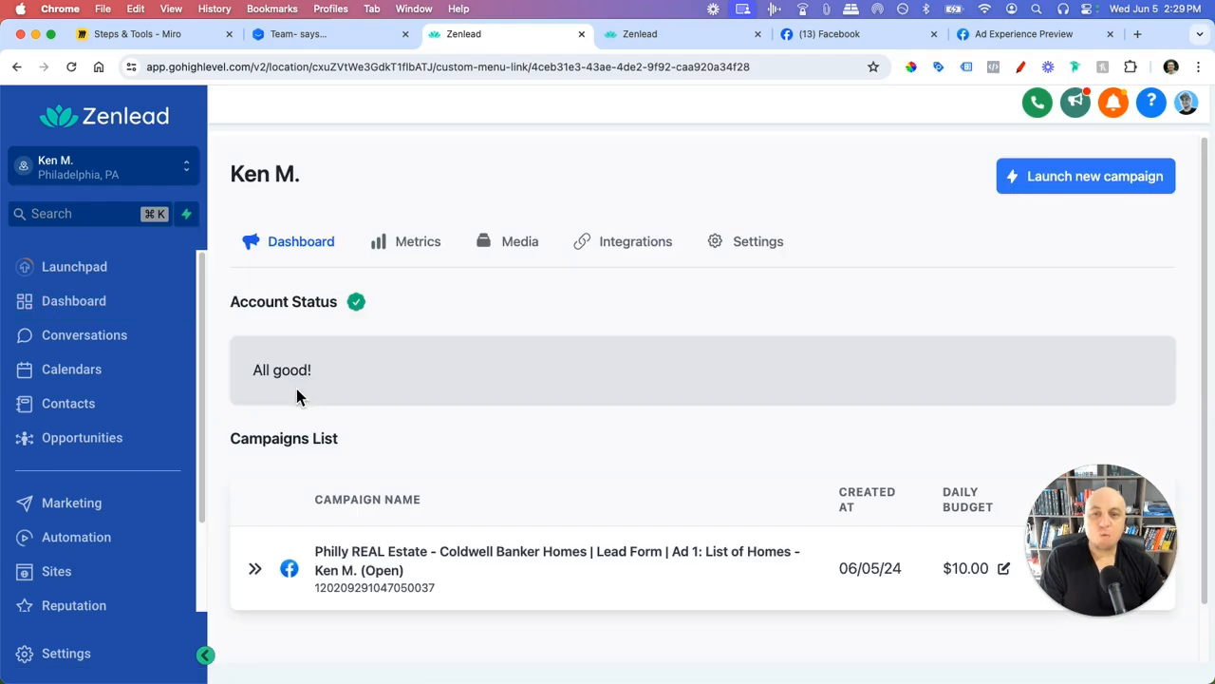
drag(1086, 507, 1101, 368)
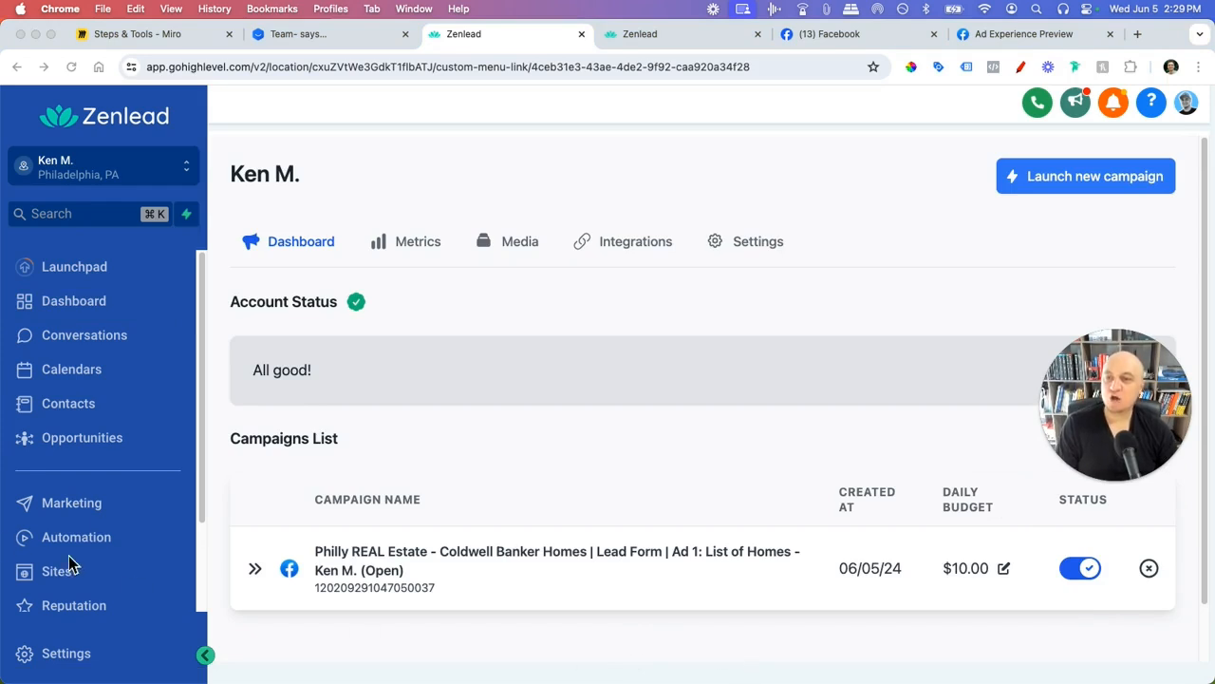
scroll(104, 546, down, 1)
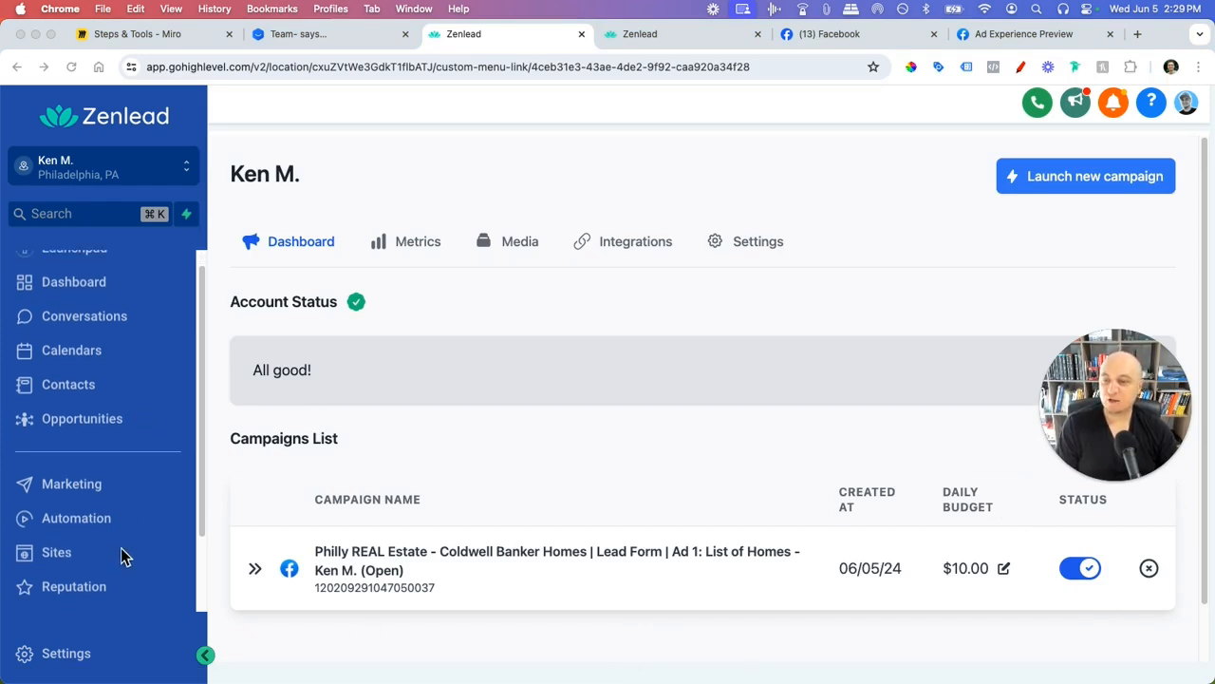
click(152, 529)
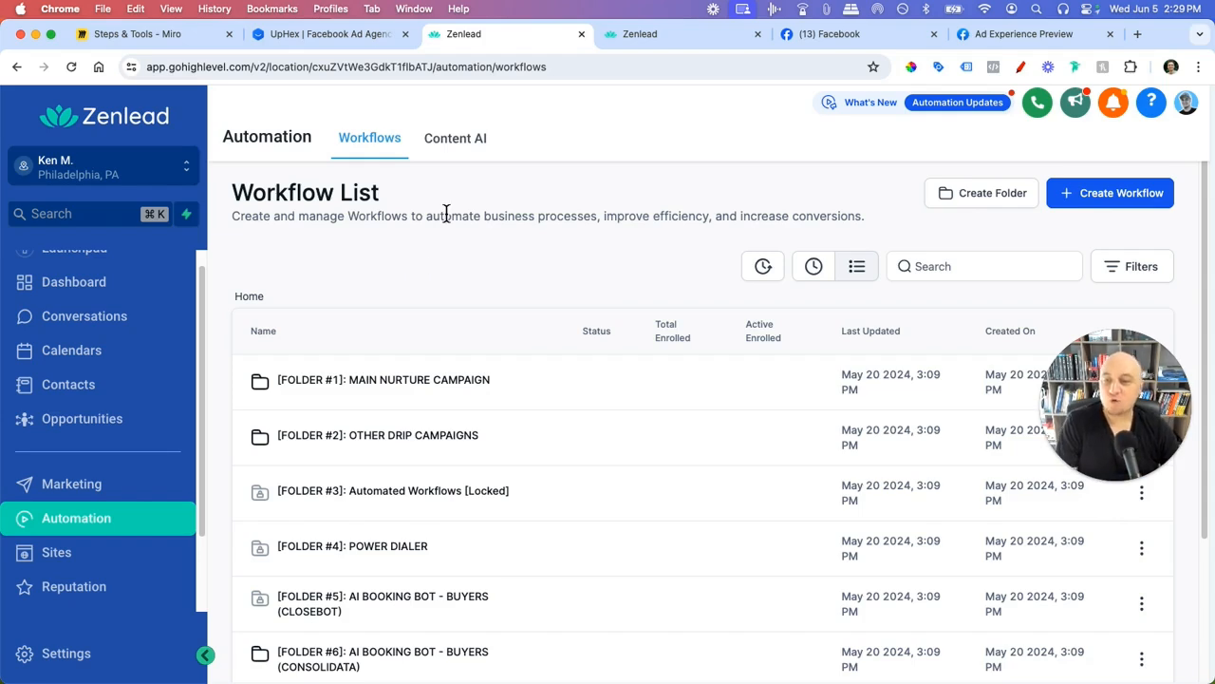
- Look over the workflow folders and the choices for creating a workflow without starting one
scroll(437, 569, down, 2)
scroll(450, 622, up, 2)
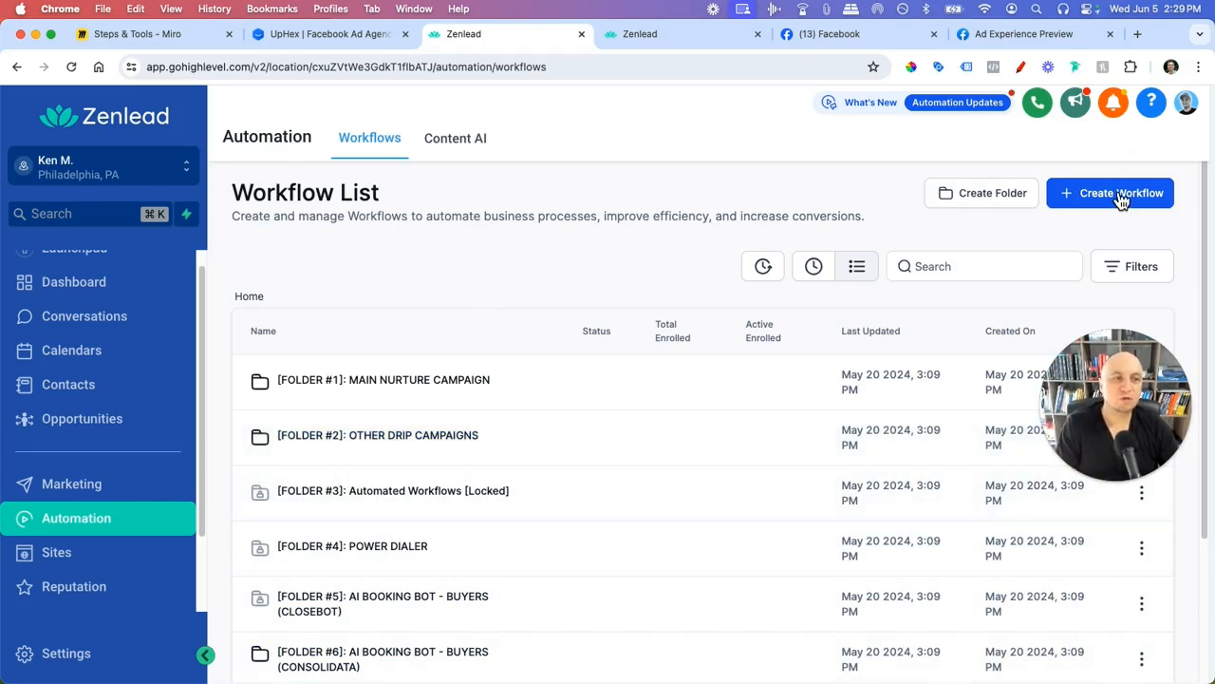
click(1121, 195)
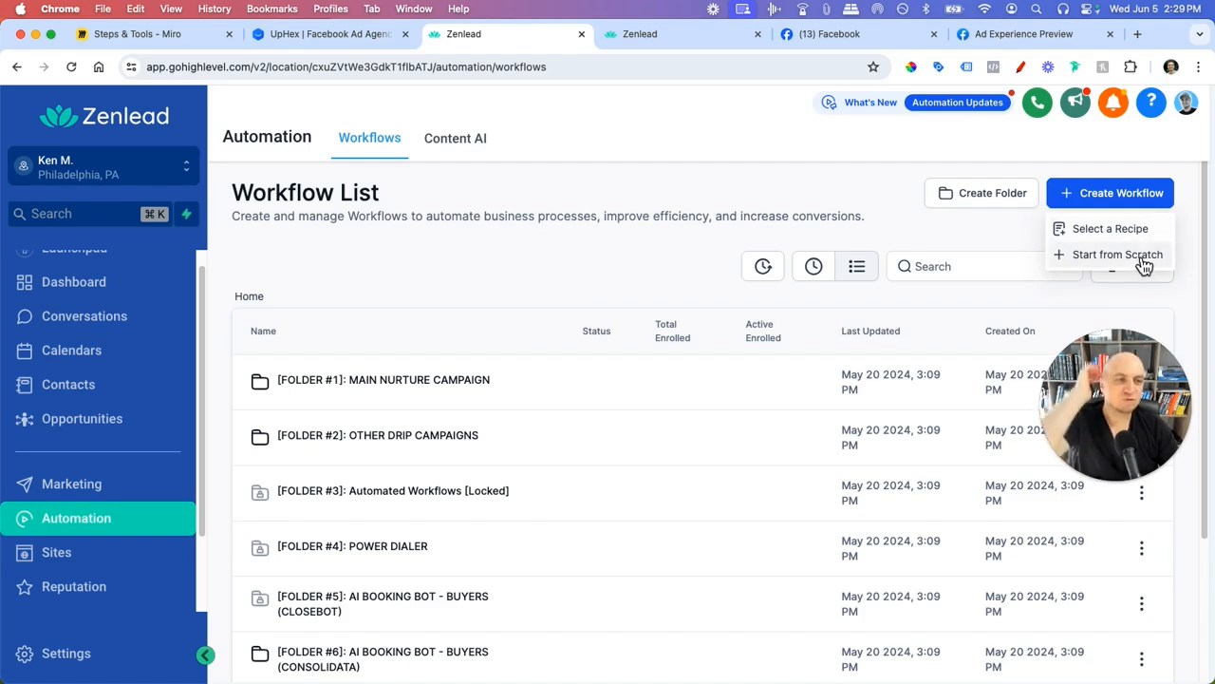
click(648, 262)
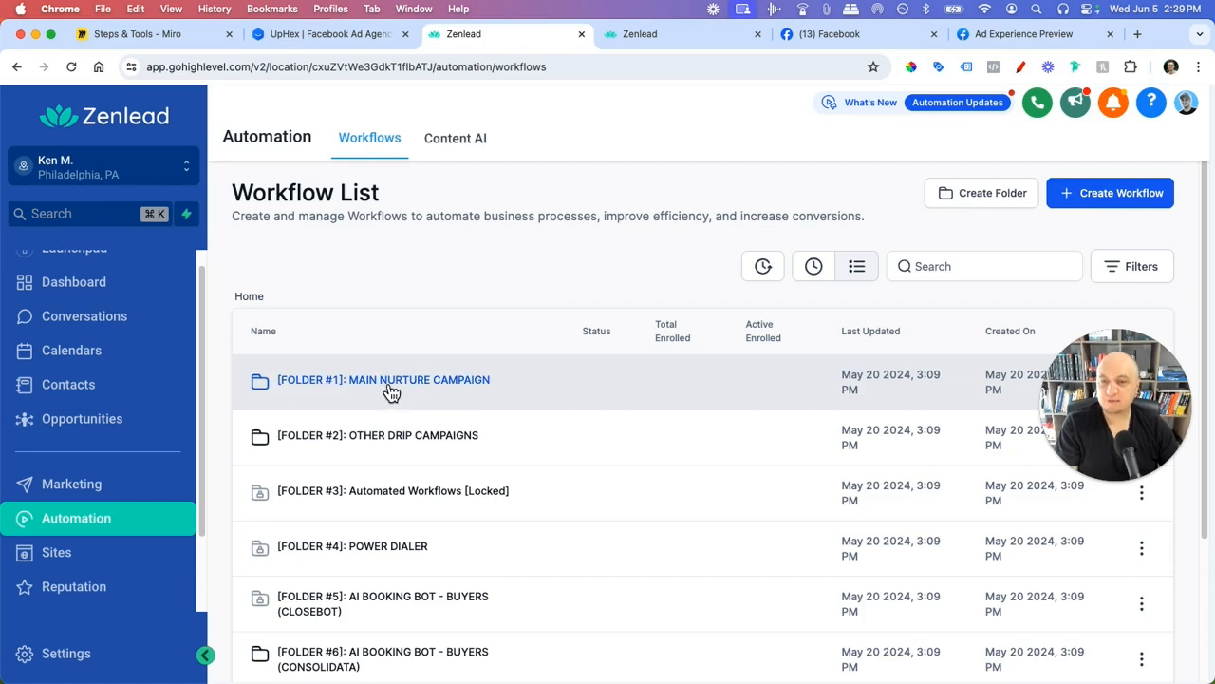
- Open the [1-3]: BUYER LEADS (SMS-First) *** workflow in the MAIN NURTURE CAMPAIGN folder and examine its trigger and first actions
click(390, 380)
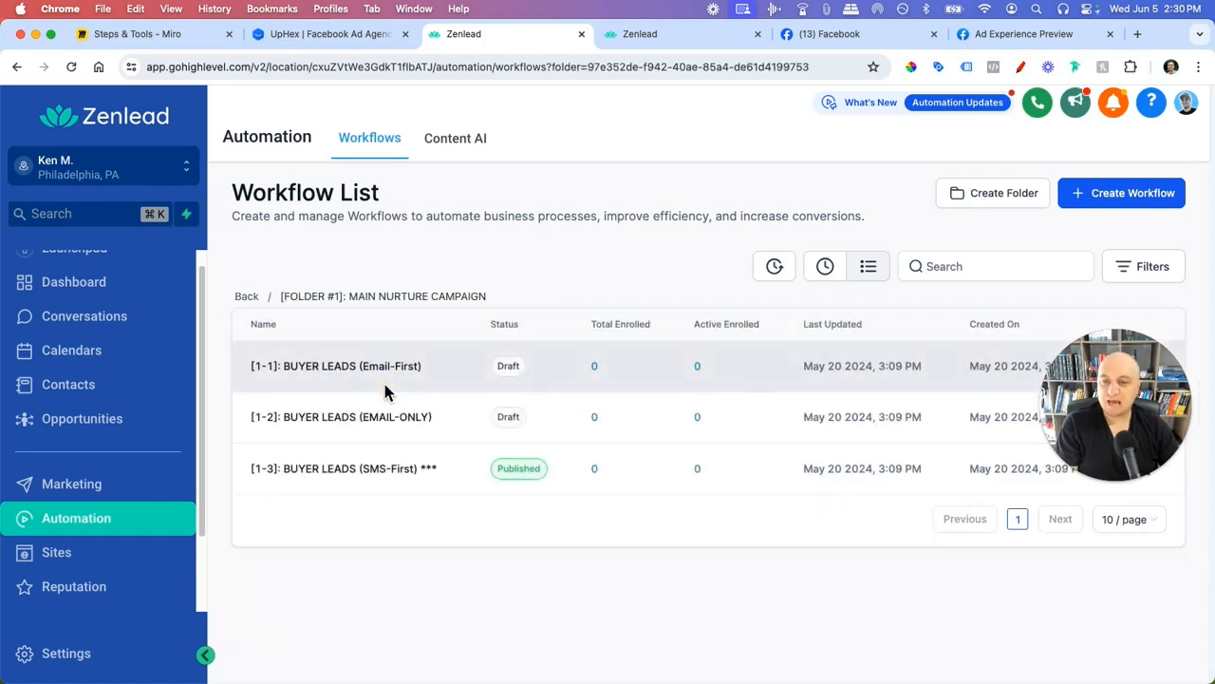
click(356, 480)
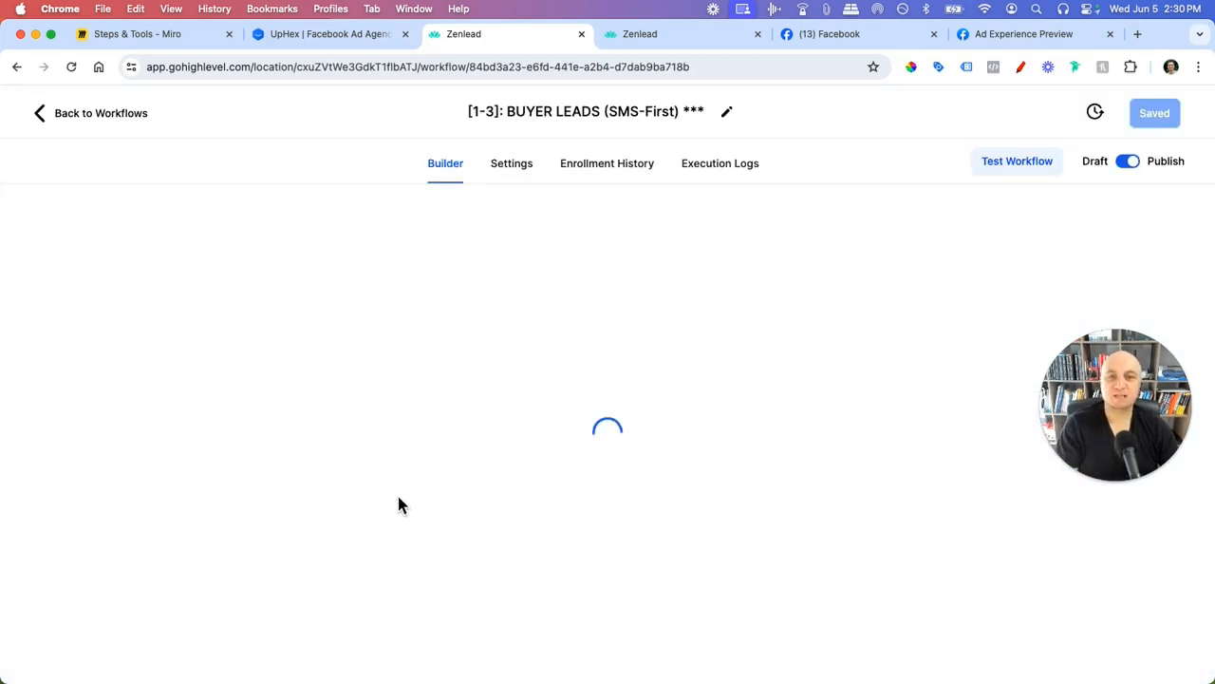
drag(1090, 423, 1091, 333)
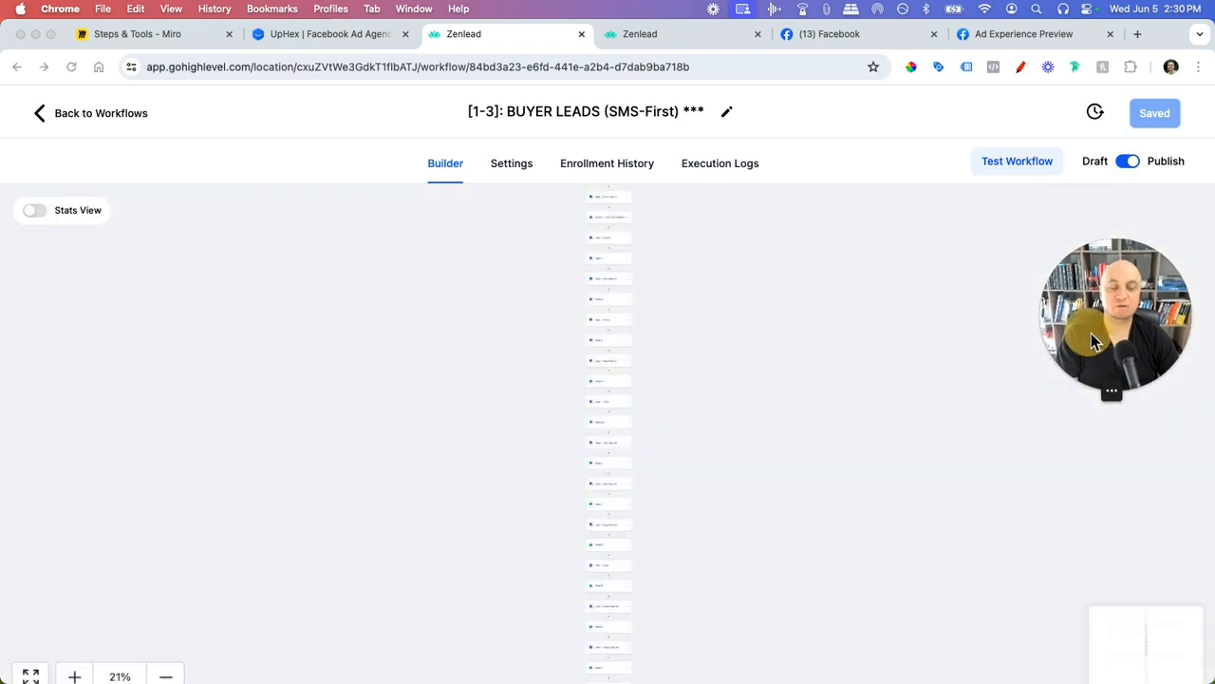
scroll(752, 459, up, 2)
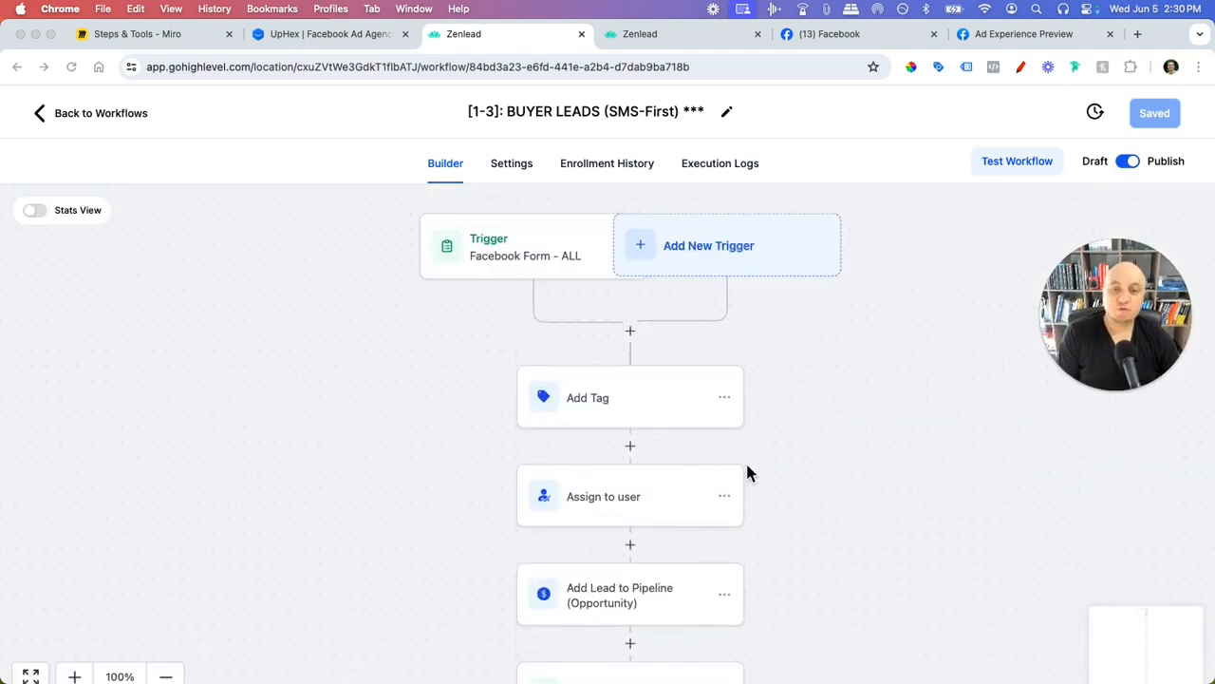
scroll(758, 494, down, 2)
scroll(742, 522, up, 2)
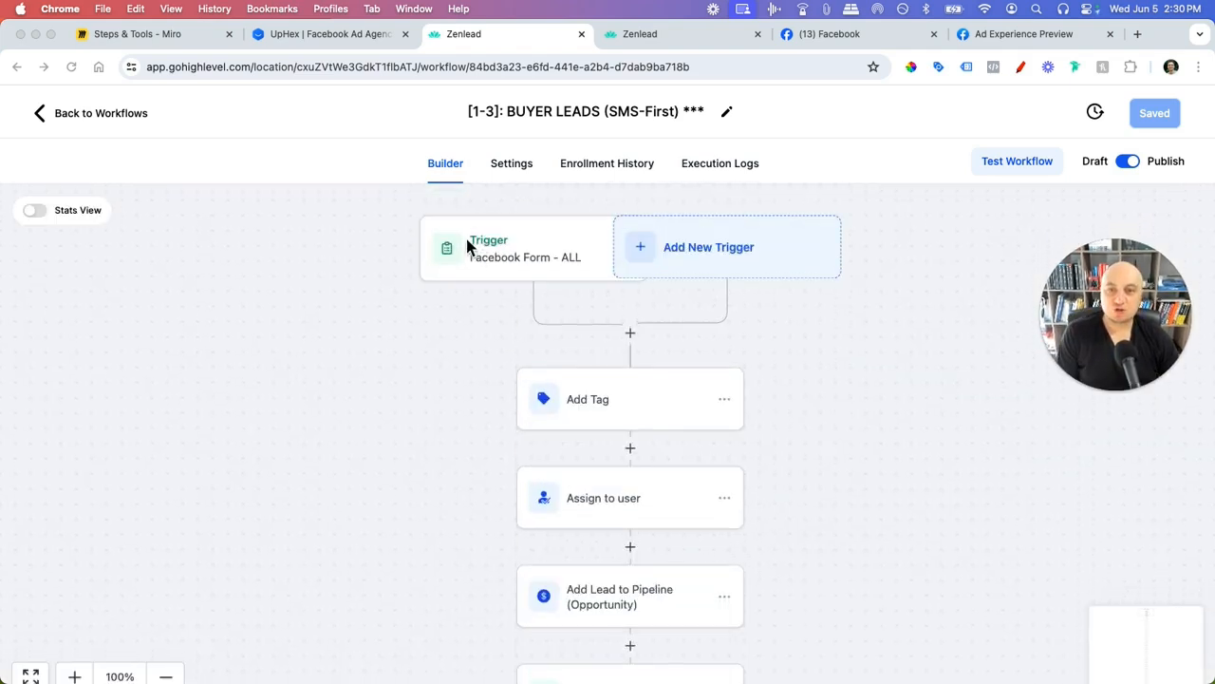
scroll(593, 424, down, 6)
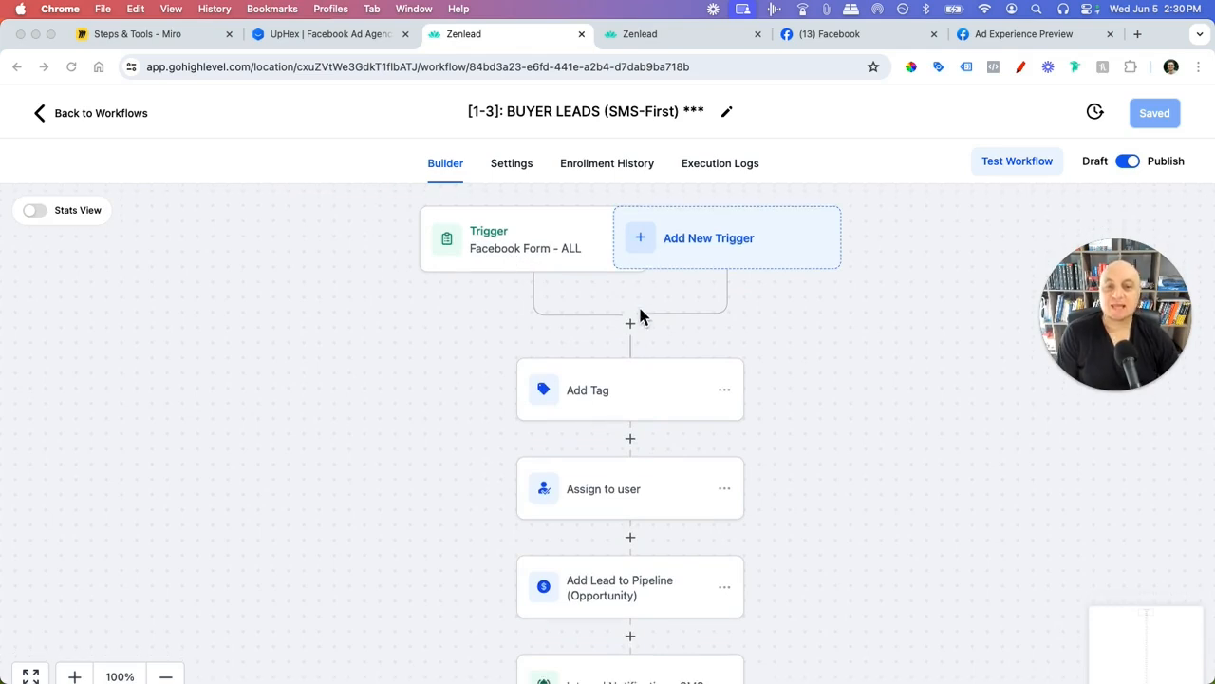
- Open the SMS 1 - GREETING action, read its message, and close it without changes
scroll(651, 427, down, 12)
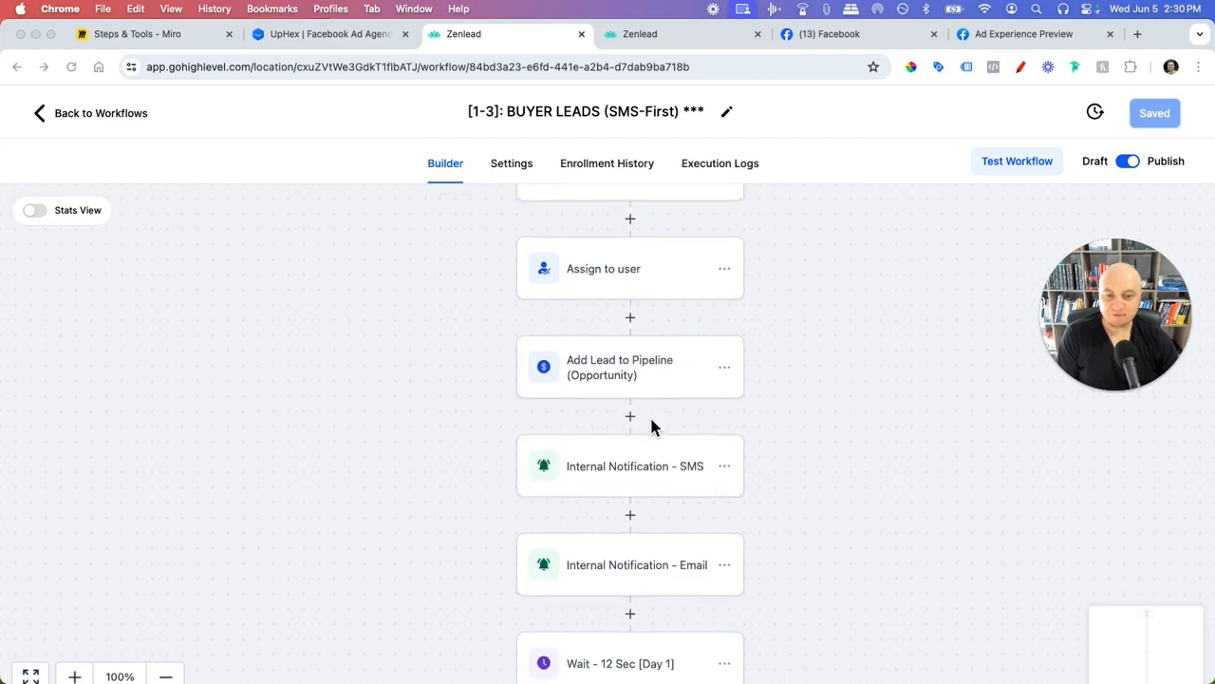
click(640, 429)
scroll(749, 465, down, 2)
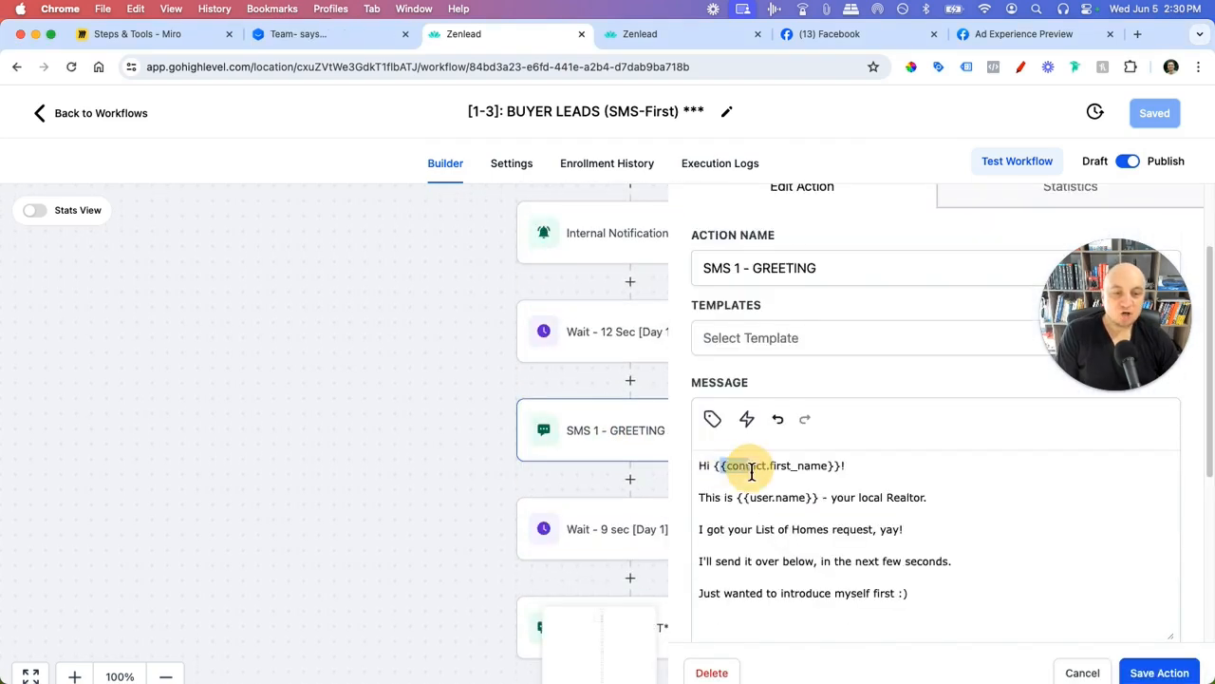
double_click(776, 497)
click(848, 530)
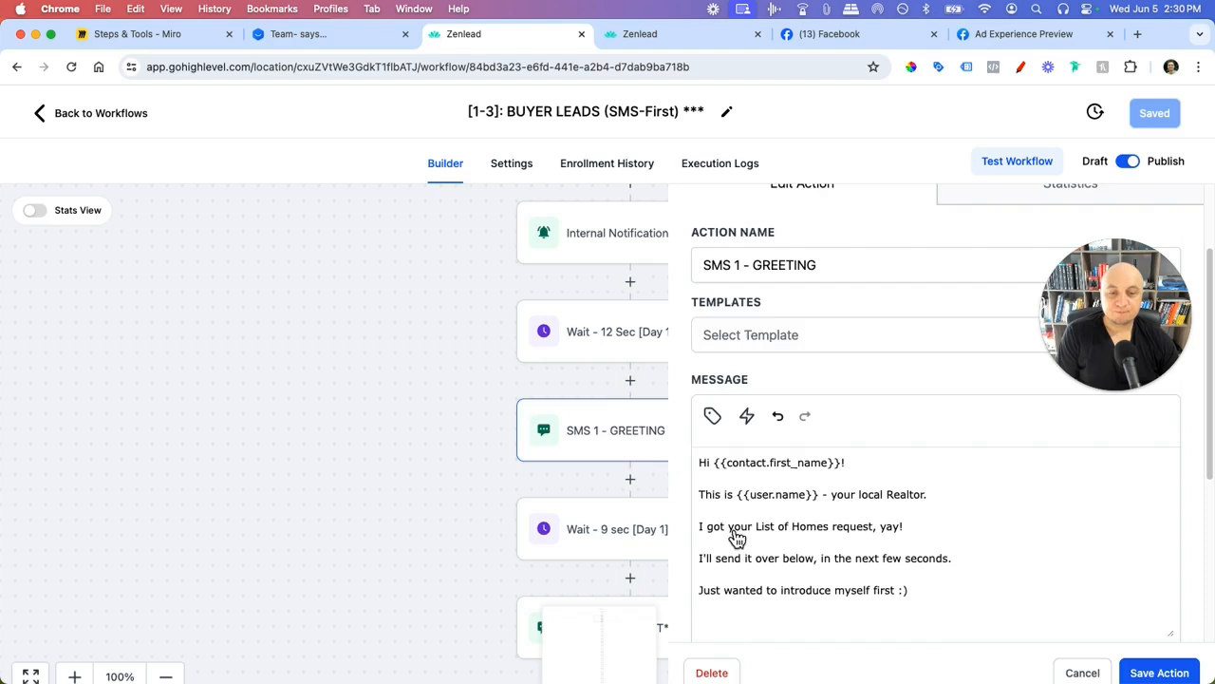
click(1082, 672)
- Read the SMS 1.5 - *INSERT* LINK message and close it without changes
scroll(640, 500, down, 2)
scroll(588, 446, down, 2)
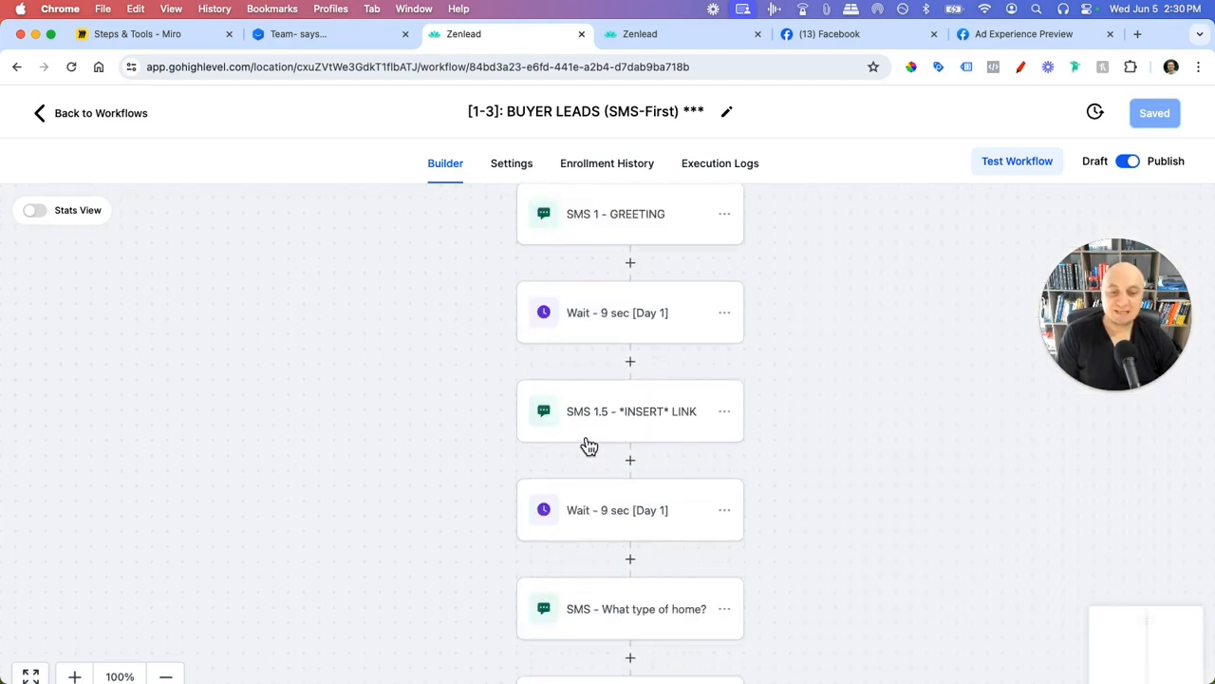
click(630, 428)
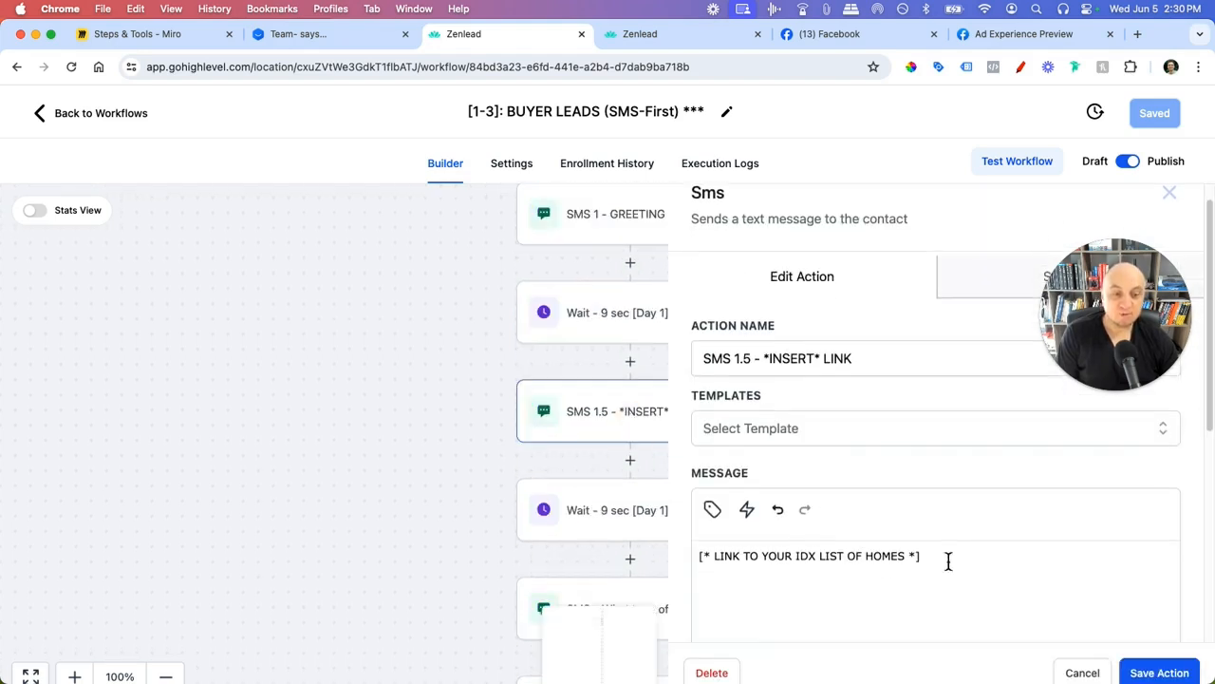
click(1100, 674)
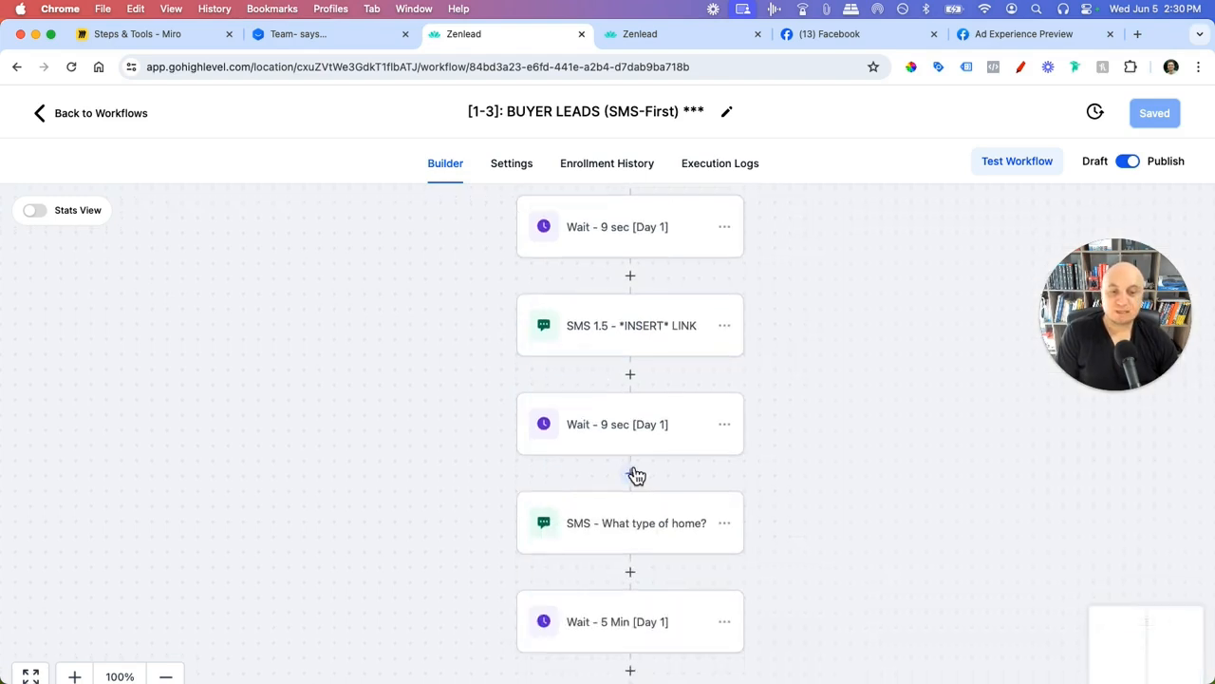
- Read the message of the SMS - What type of home? action and close it without changes
scroll(632, 472, down, 1)
click(654, 488)
scroll(963, 537, down, 1)
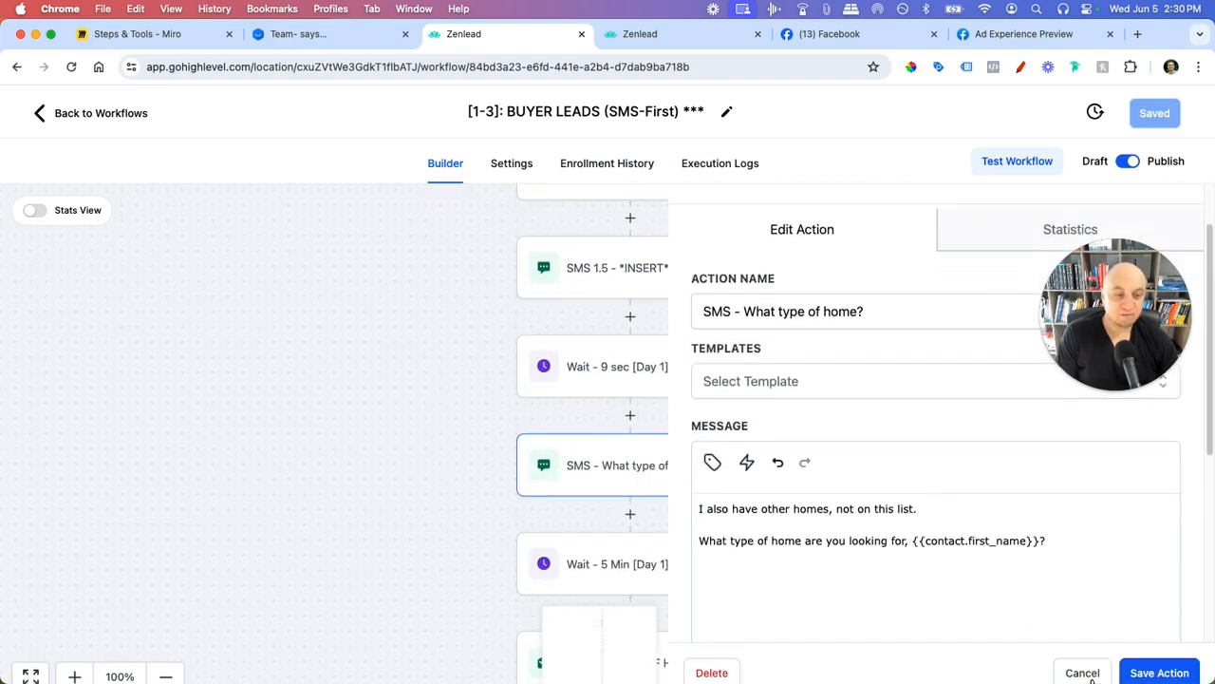
scroll(711, 537, down, 5)
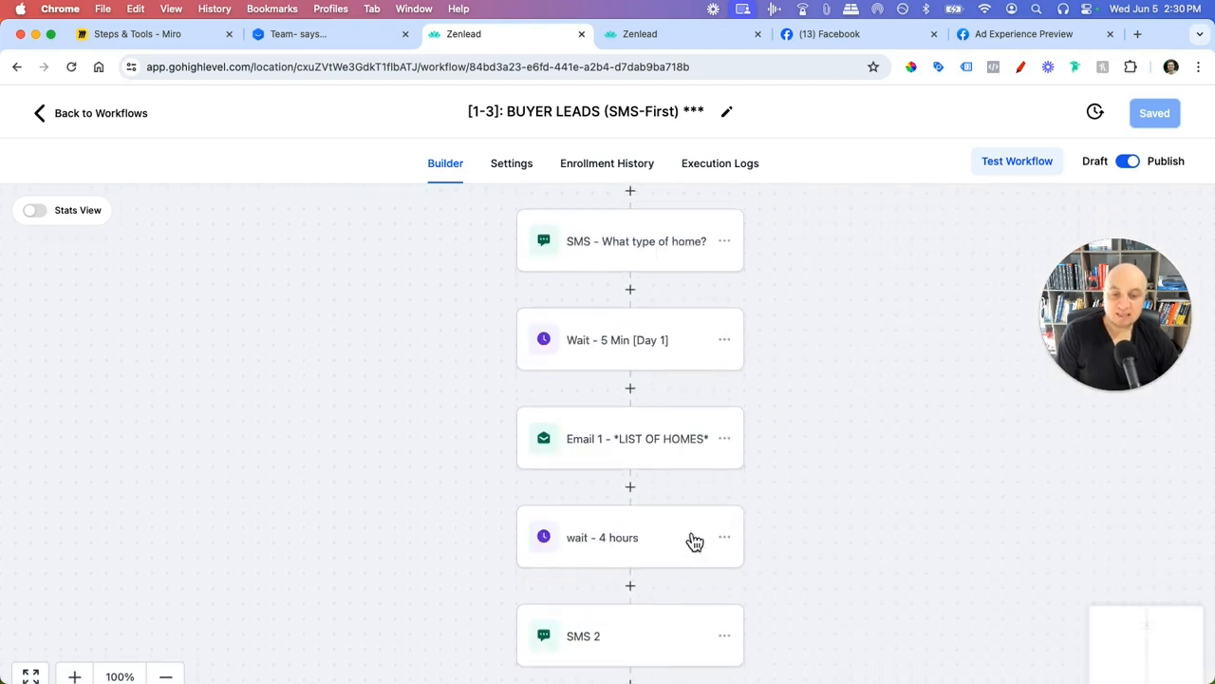
- Read the body of the Email 1 - *LIST OF HOMES* action and close it without changes
click(651, 452)
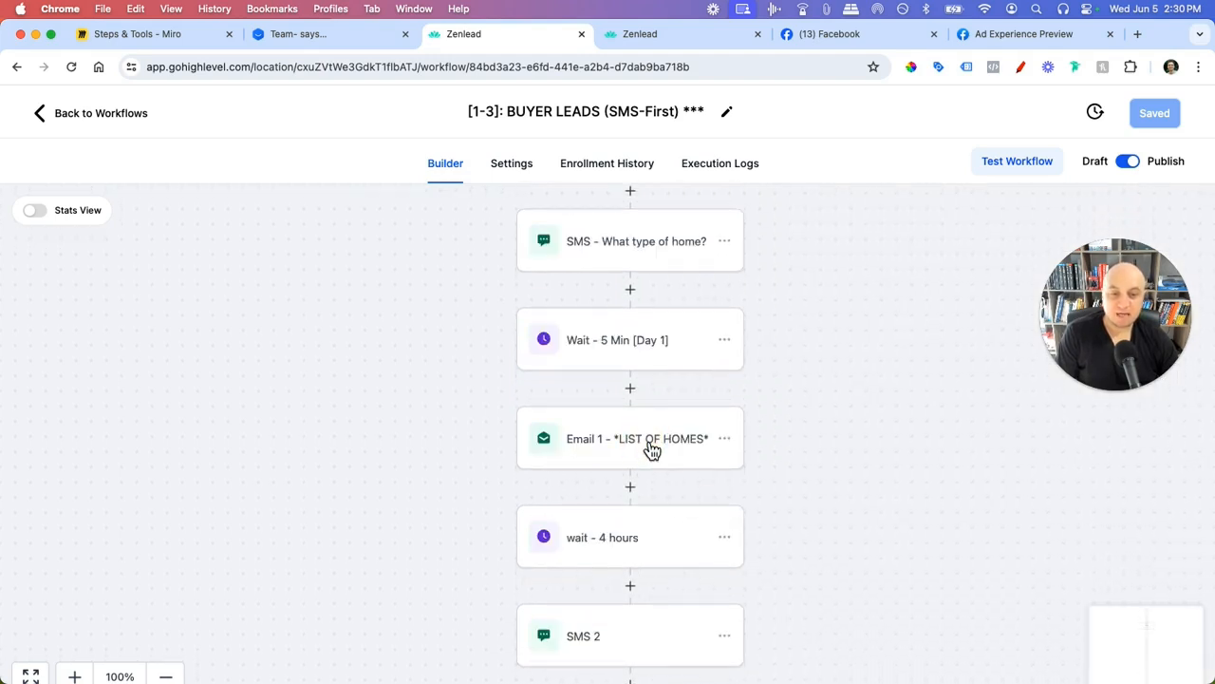
scroll(869, 546, down, 4)
scroll(860, 551, down, 3)
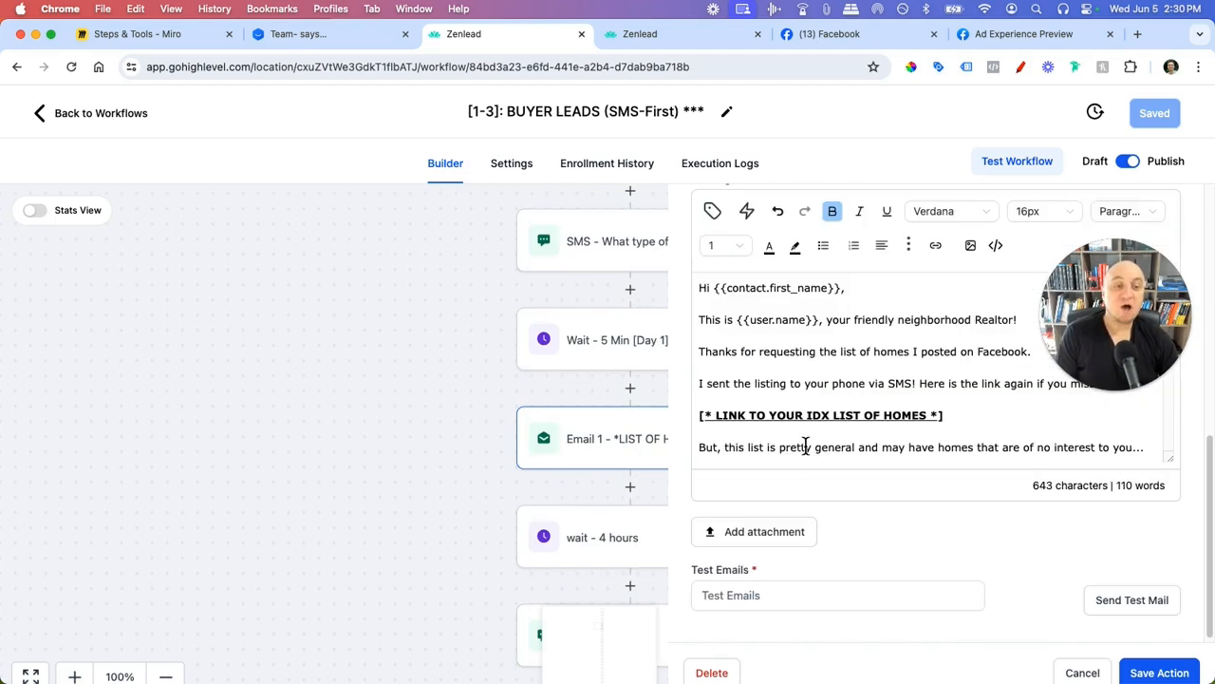
click(1084, 674)
- Read the subject and message of the Email 2 action and close it without changes
scroll(645, 527, down, 8)
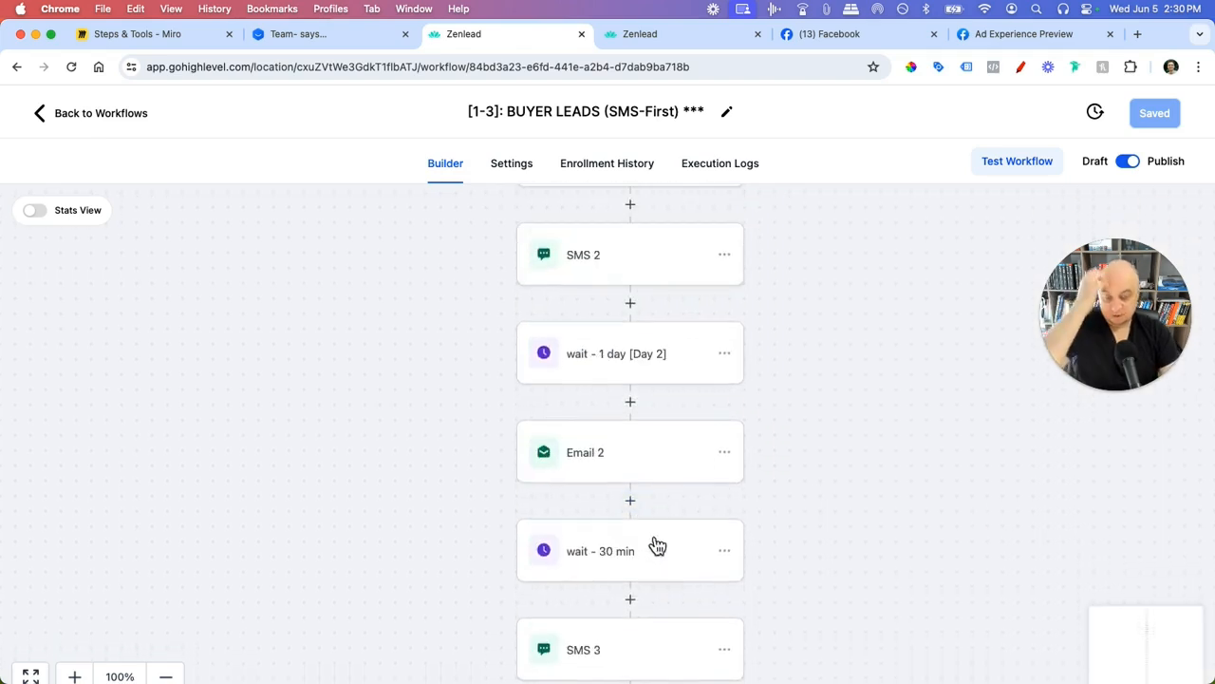
scroll(658, 543, down, 1)
click(613, 416)
scroll(949, 499, down, 2)
scroll(934, 521, down, 5)
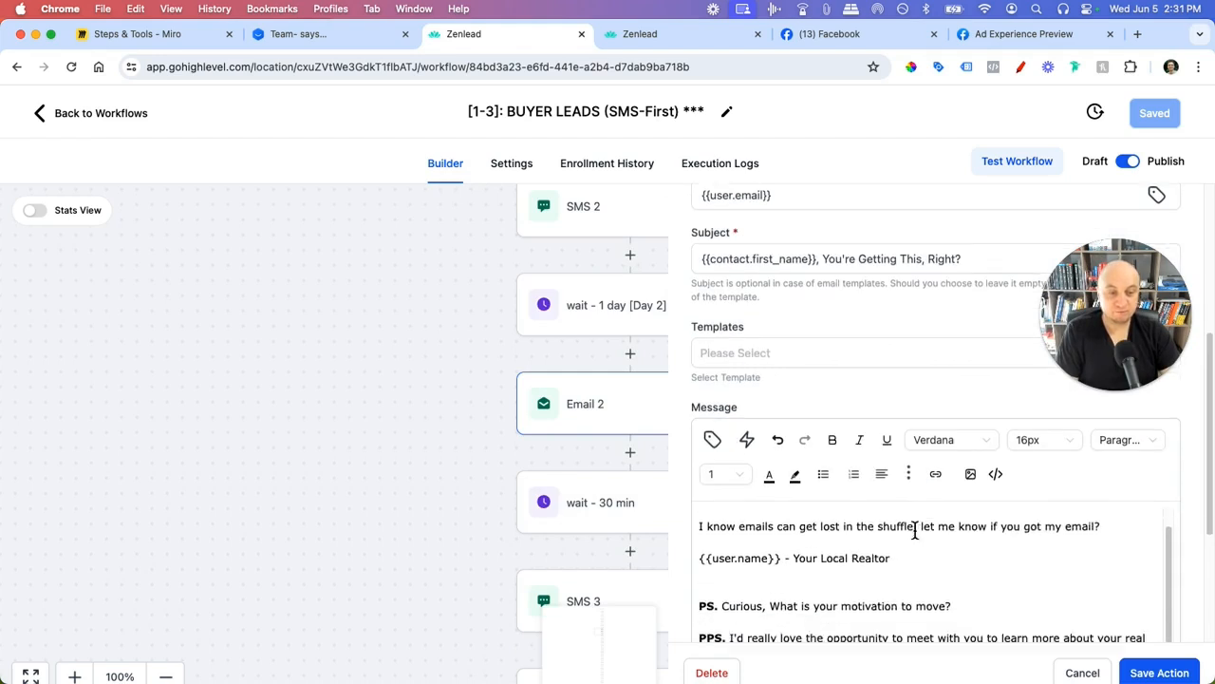
click(1082, 673)
- Read the financing message in the SMS 3.5 action and close it without changes
scroll(494, 505, down, 8)
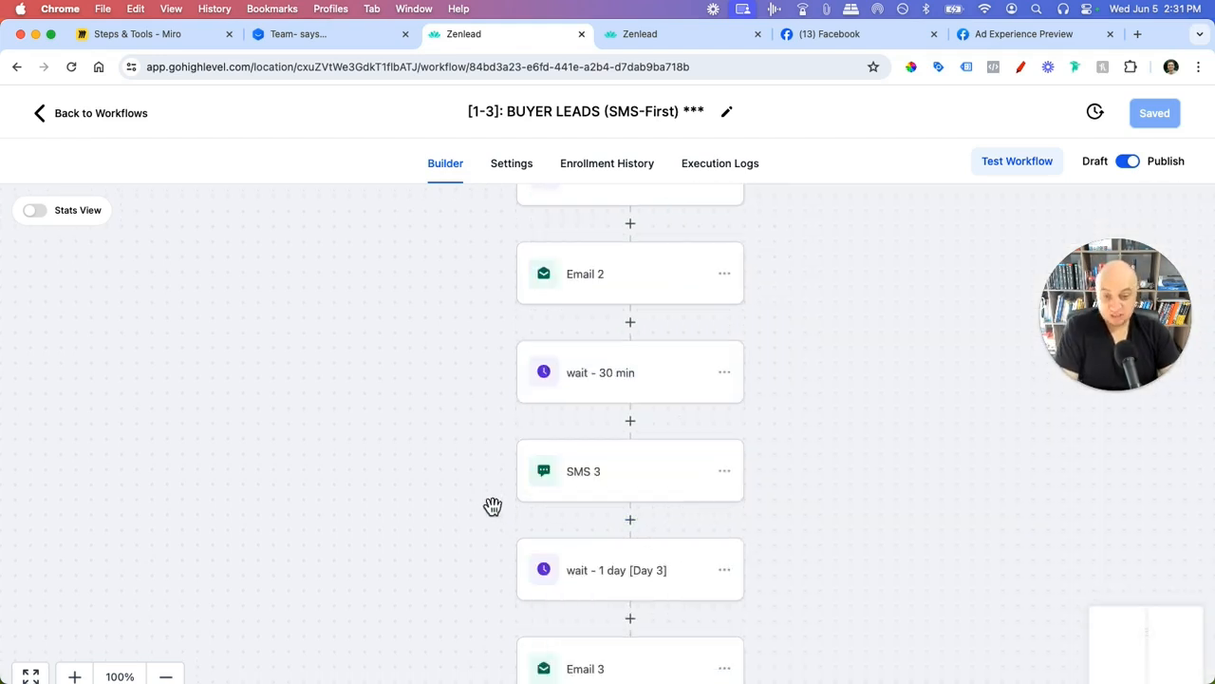
scroll(513, 498, down, 4)
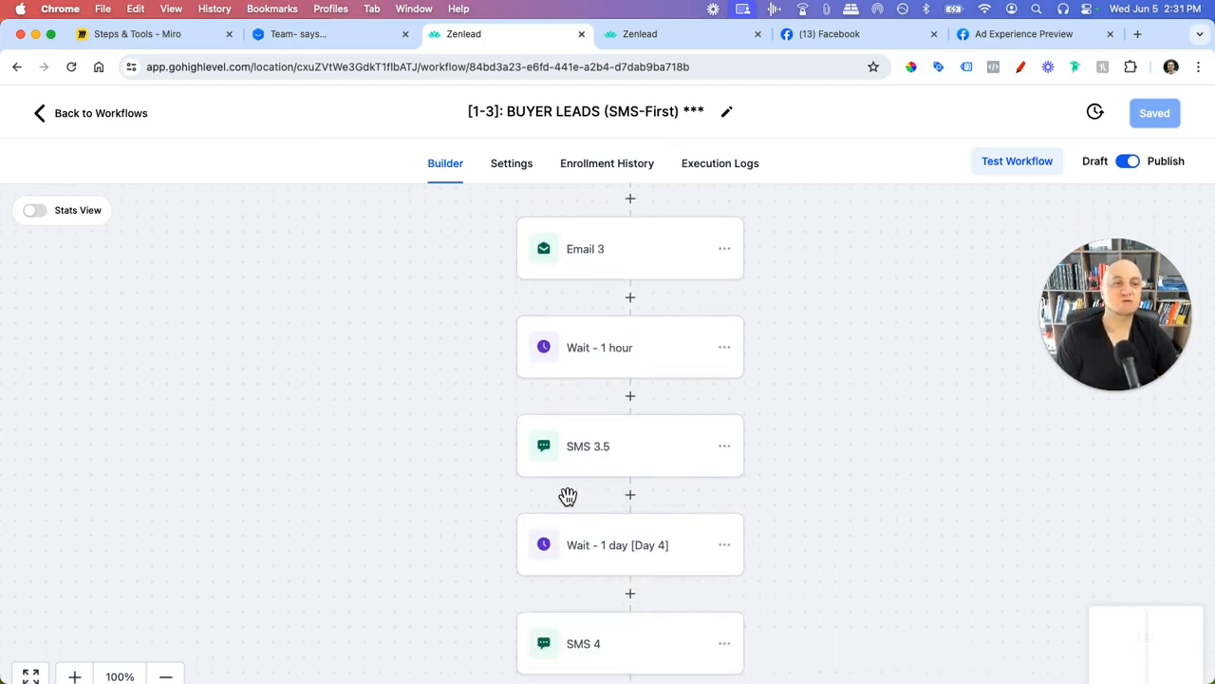
scroll(679, 536, down, 1)
click(641, 404)
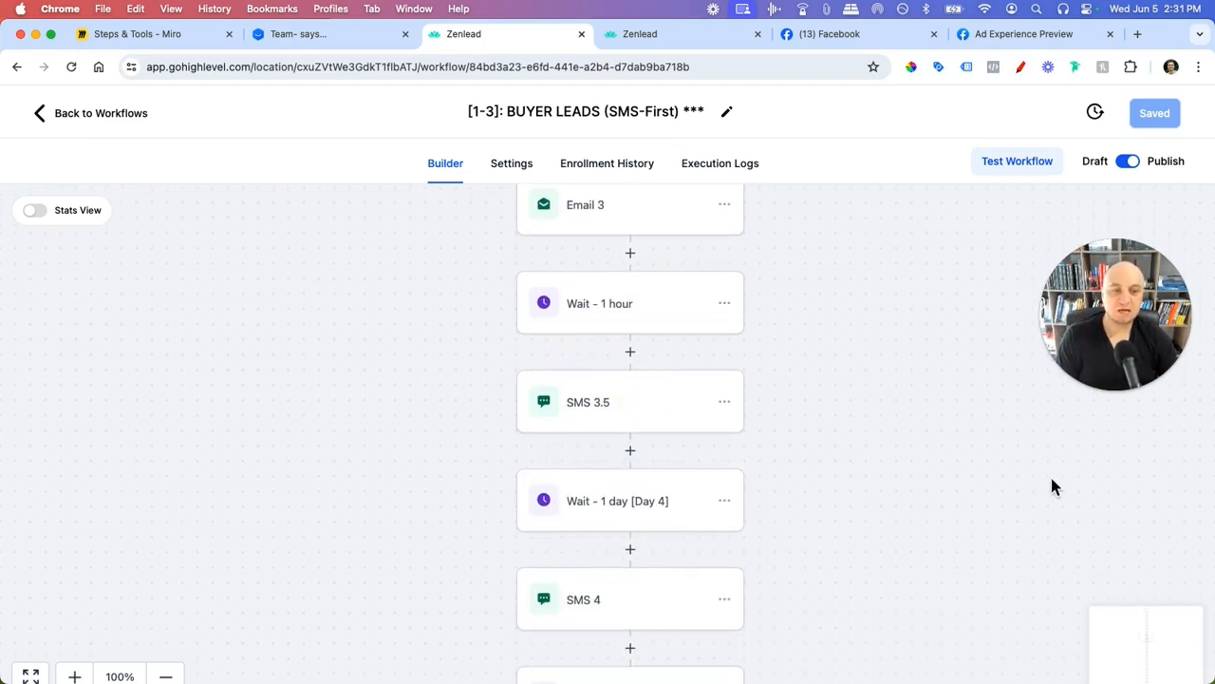
scroll(916, 560, down, 2)
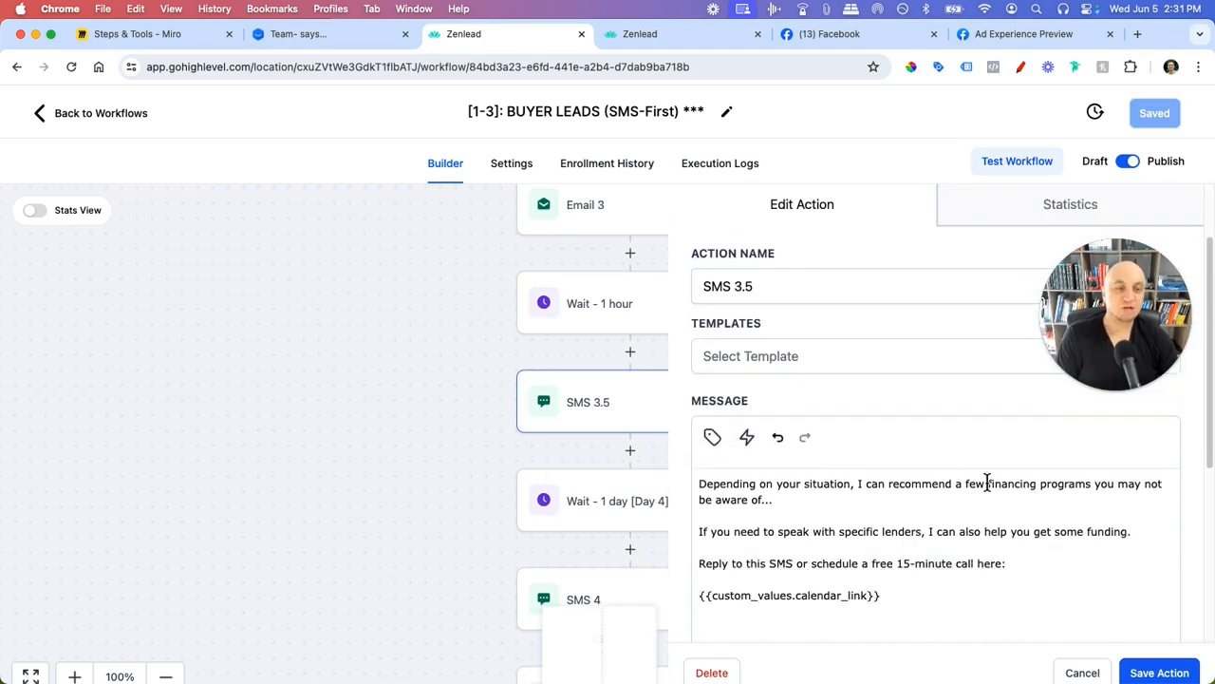
click(1084, 490)
click(1050, 499)
click(1060, 500)
click(1092, 673)
- Switch to the Facebook page and step through the ad's lead form up to its privacy policy page
scroll(636, 532, up, 15)
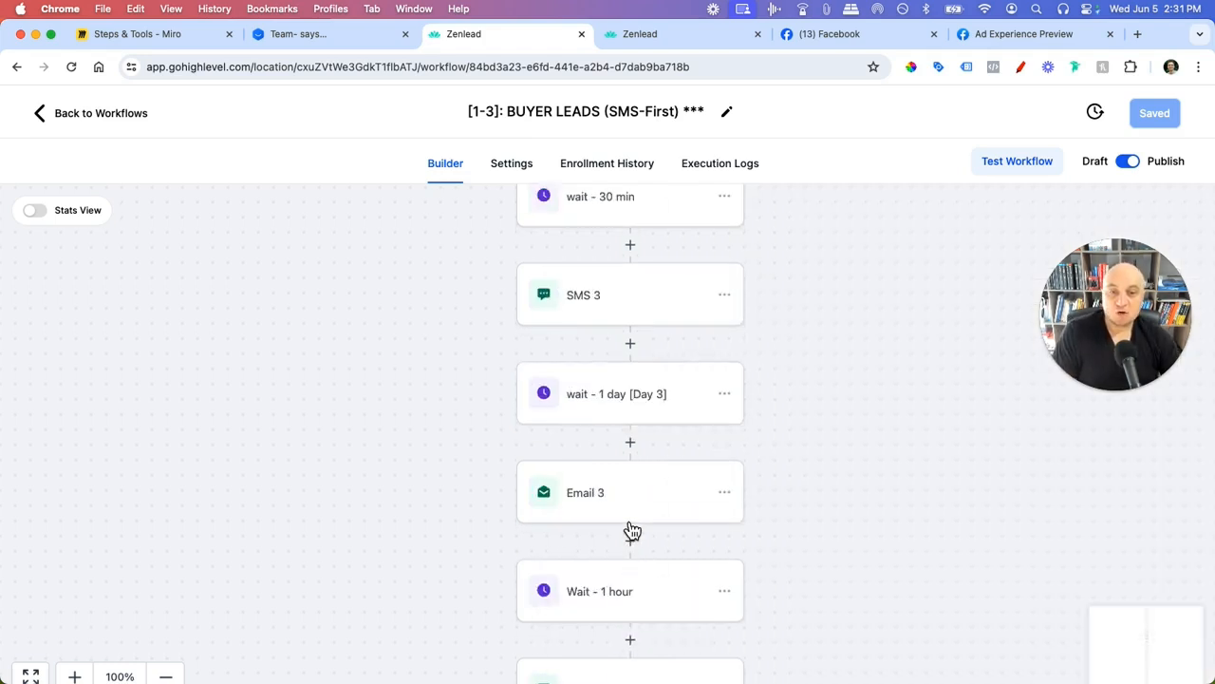
scroll(631, 528, up, 5)
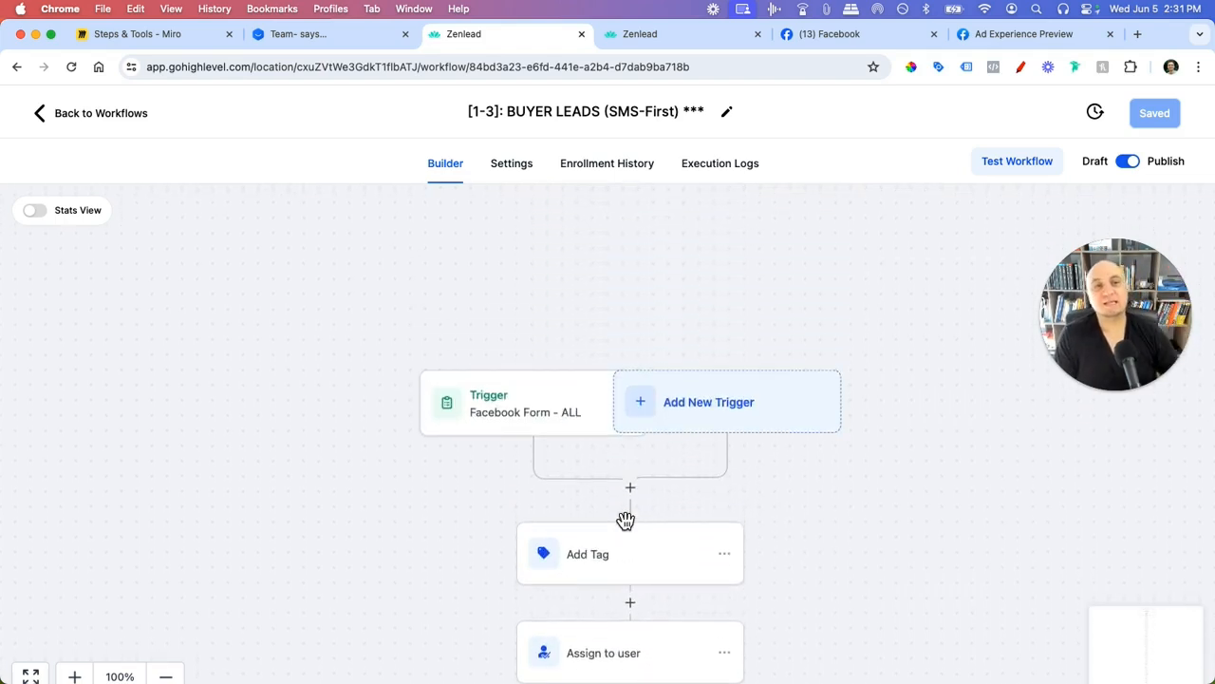
click(845, 36)
click(774, 558)
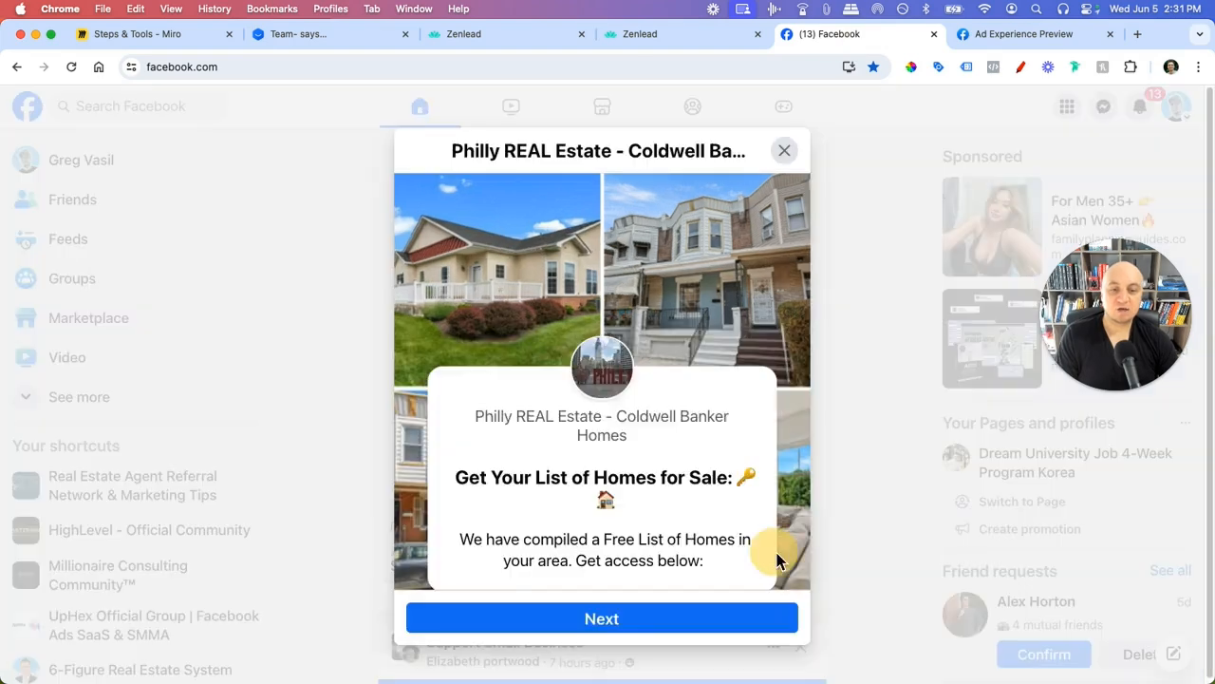
scroll(676, 527, down, 1)
click(662, 618)
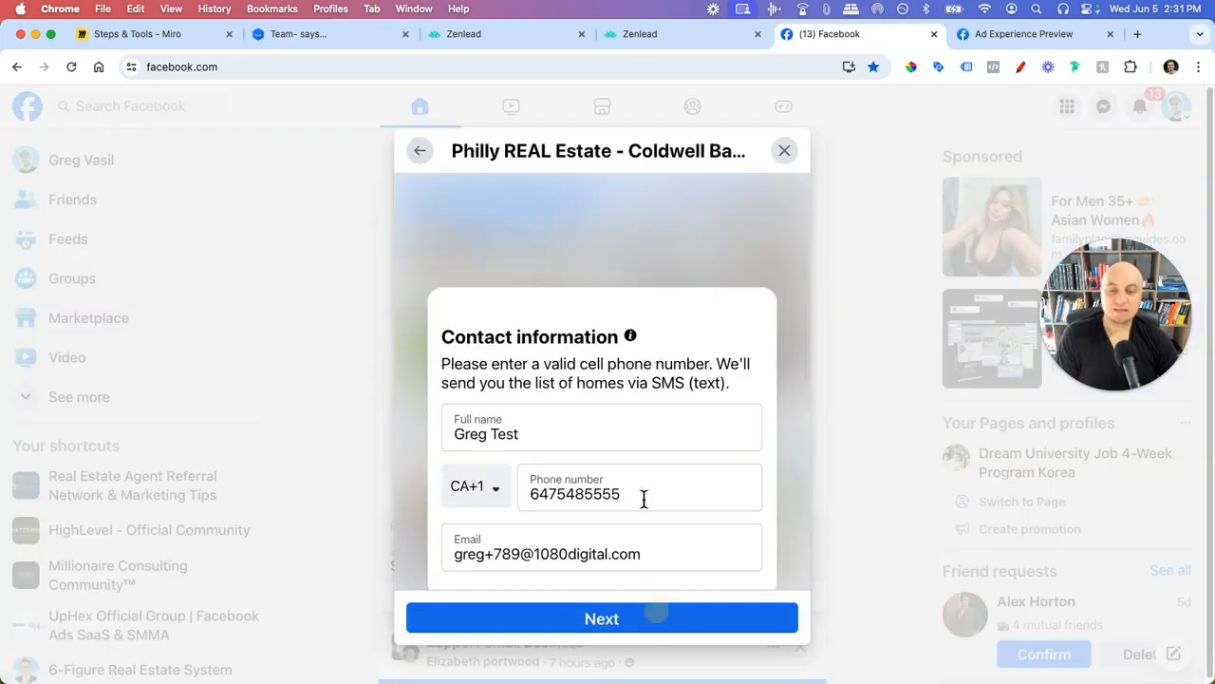
click(674, 631)
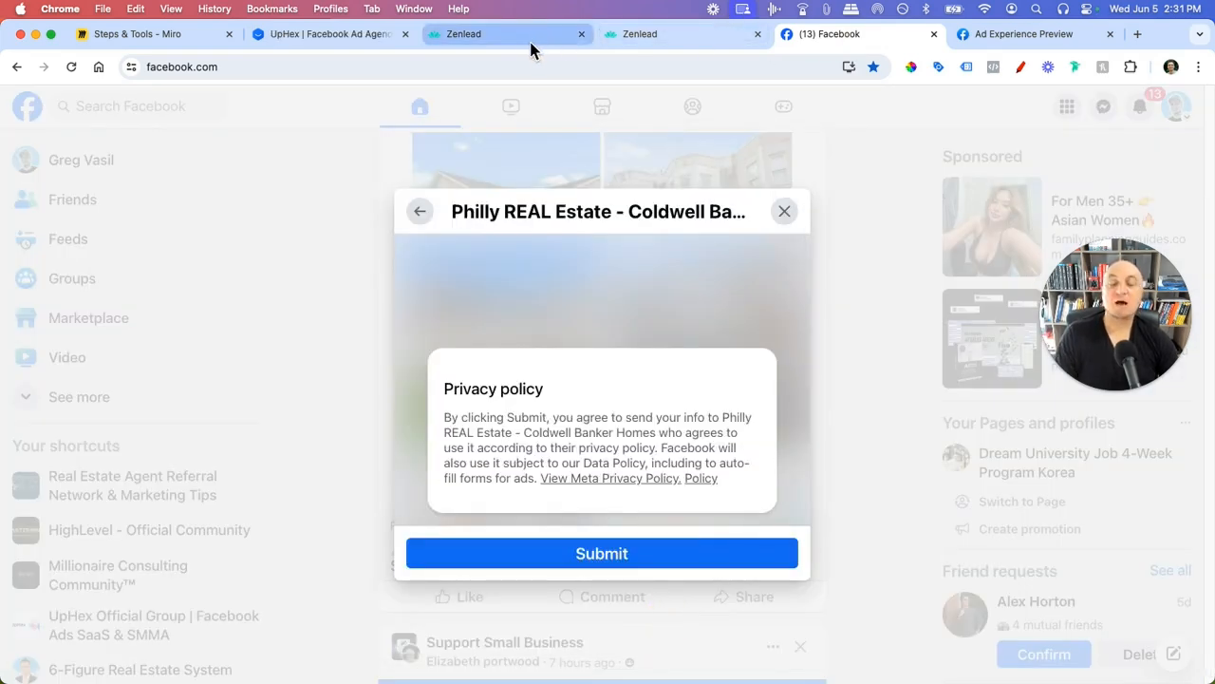
- Return to the [1-3]: BUYER LEADS (SMS-First) *** workflow and look at its trigger and first actions
click(677, 38)
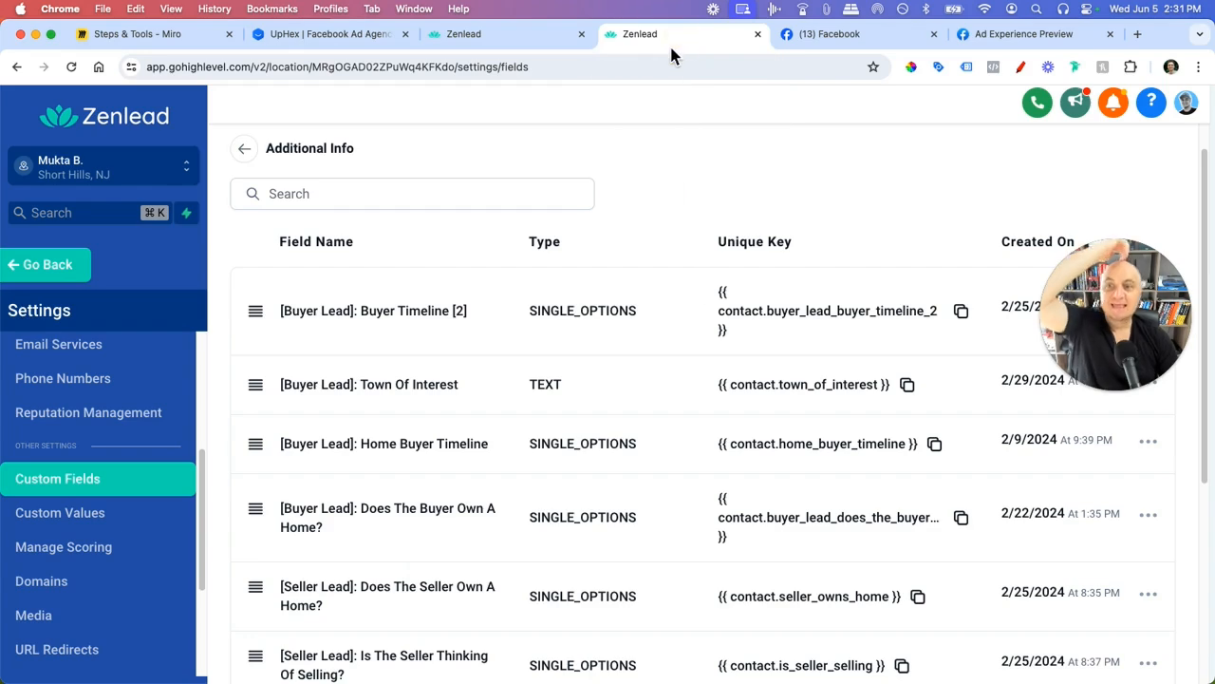
key(ctrl+shift+Tab)
scroll(626, 390, down, 2)
scroll(664, 402, up, 1)
scroll(674, 399, up, 1)
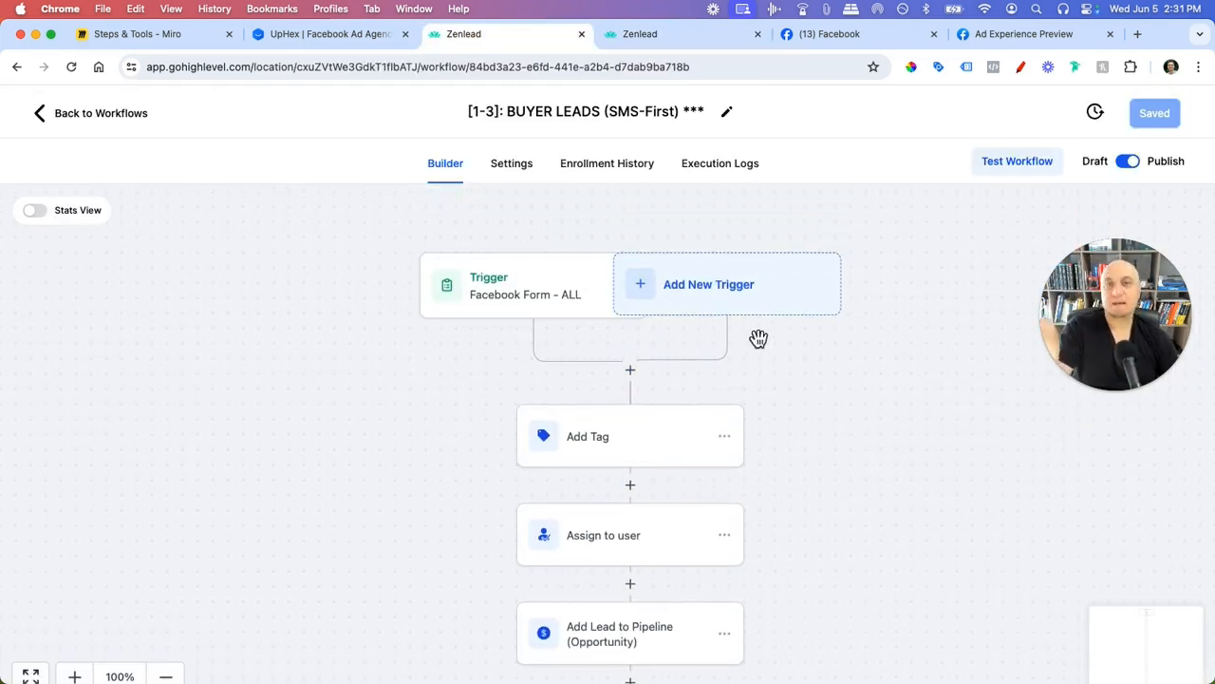
- Start a new Facebook Lead Form Submitted trigger by searching for "facebook", and cancel it without saving
click(716, 295)
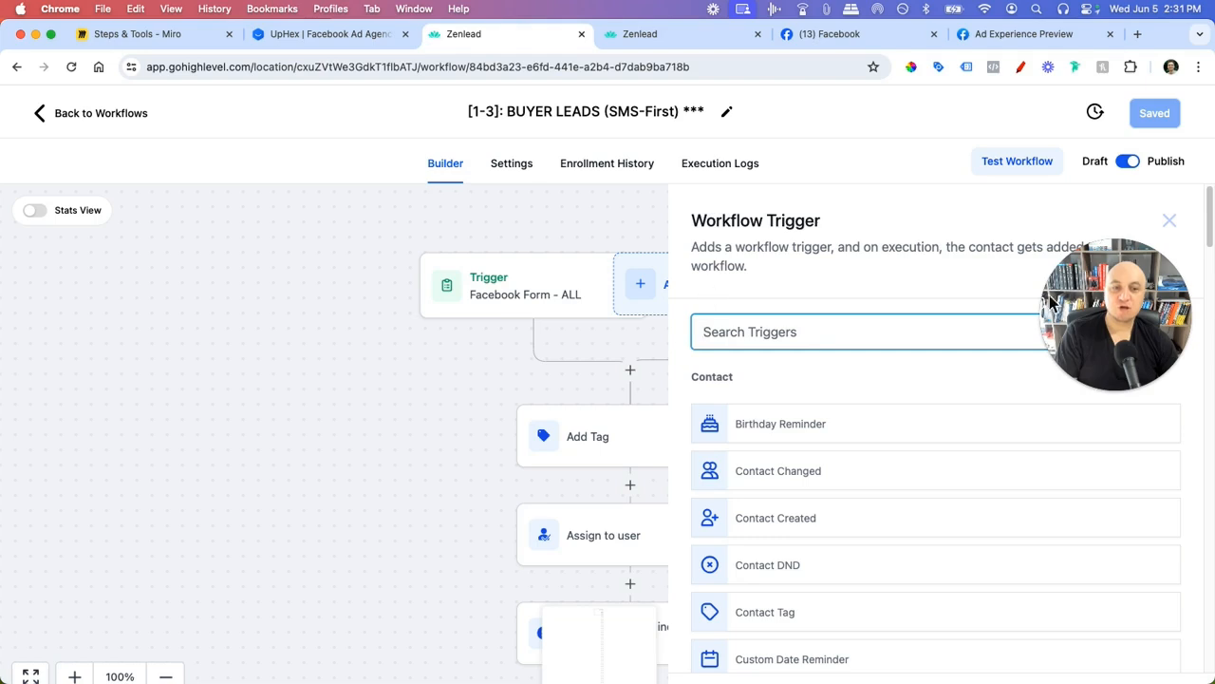
click(814, 331)
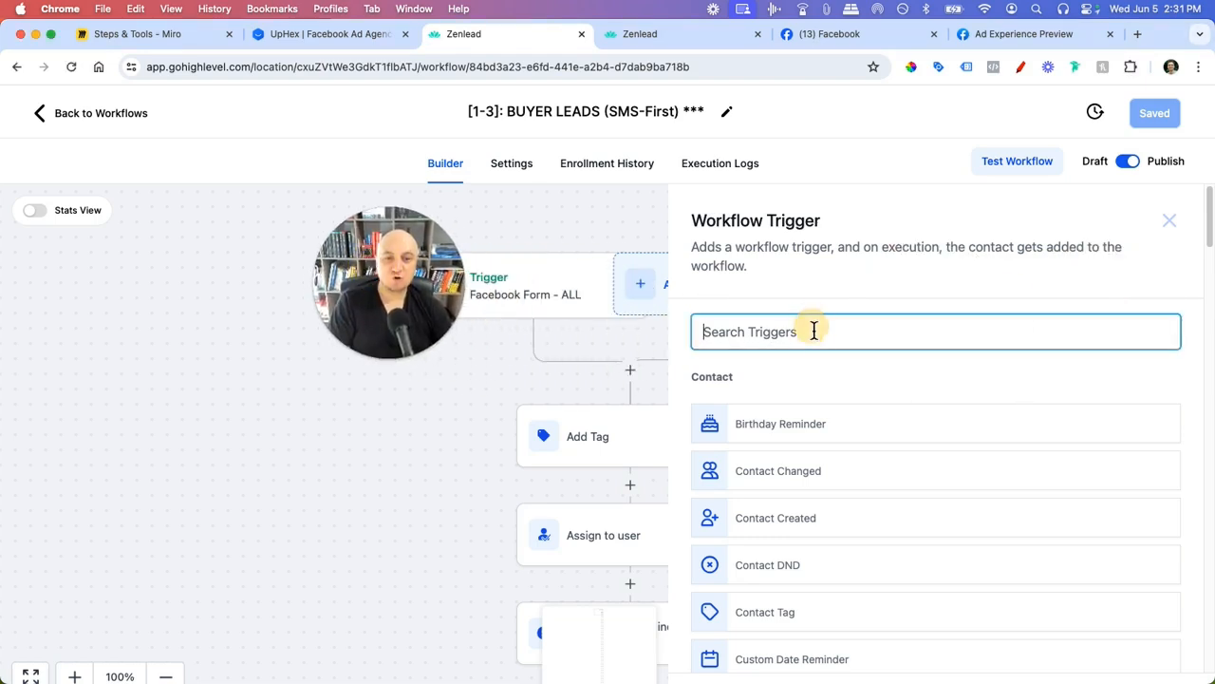
text(facebook)
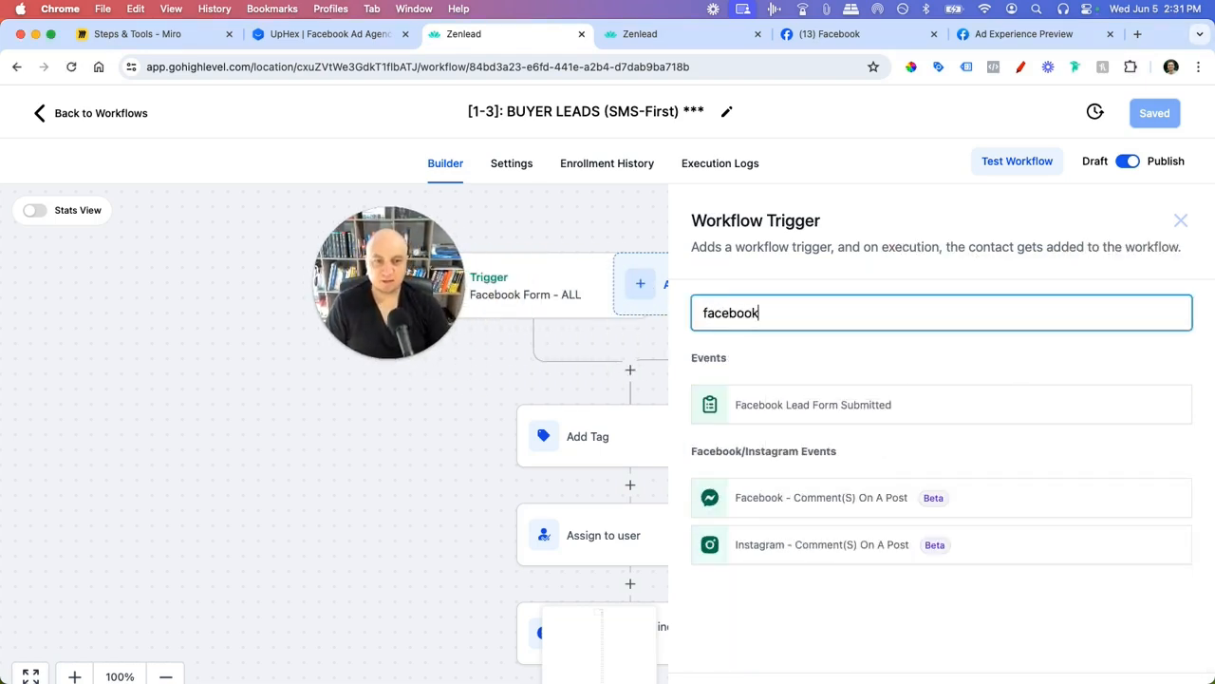
click(863, 416)
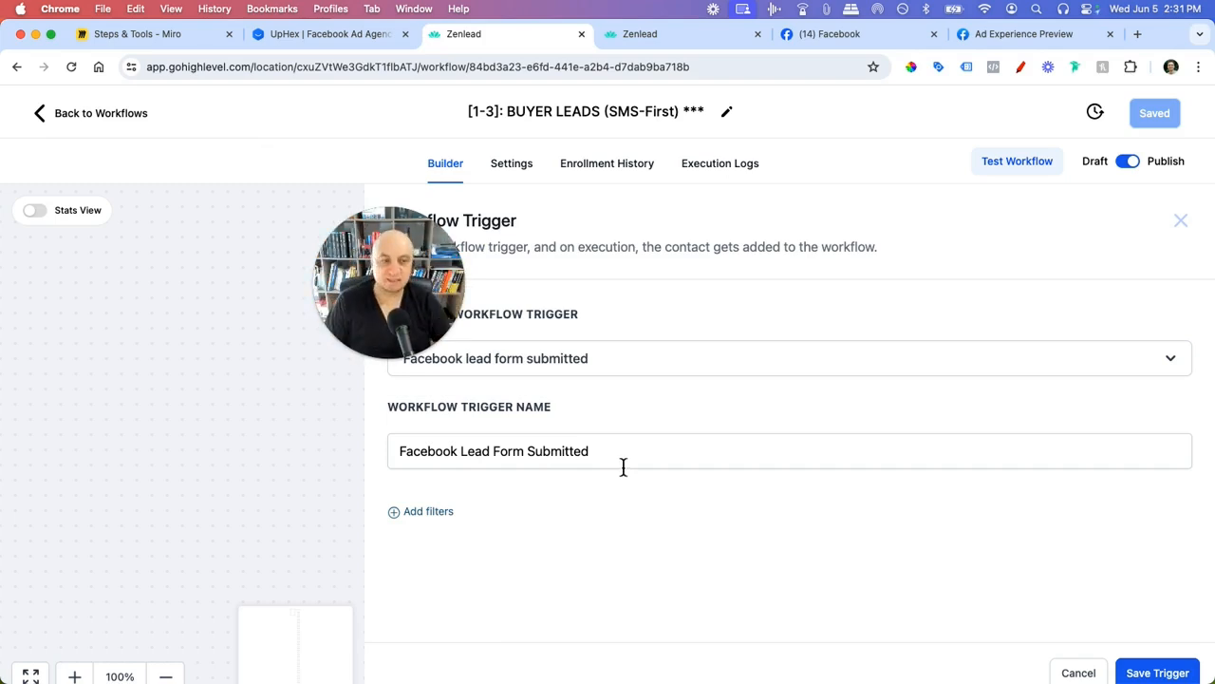
click(1092, 673)
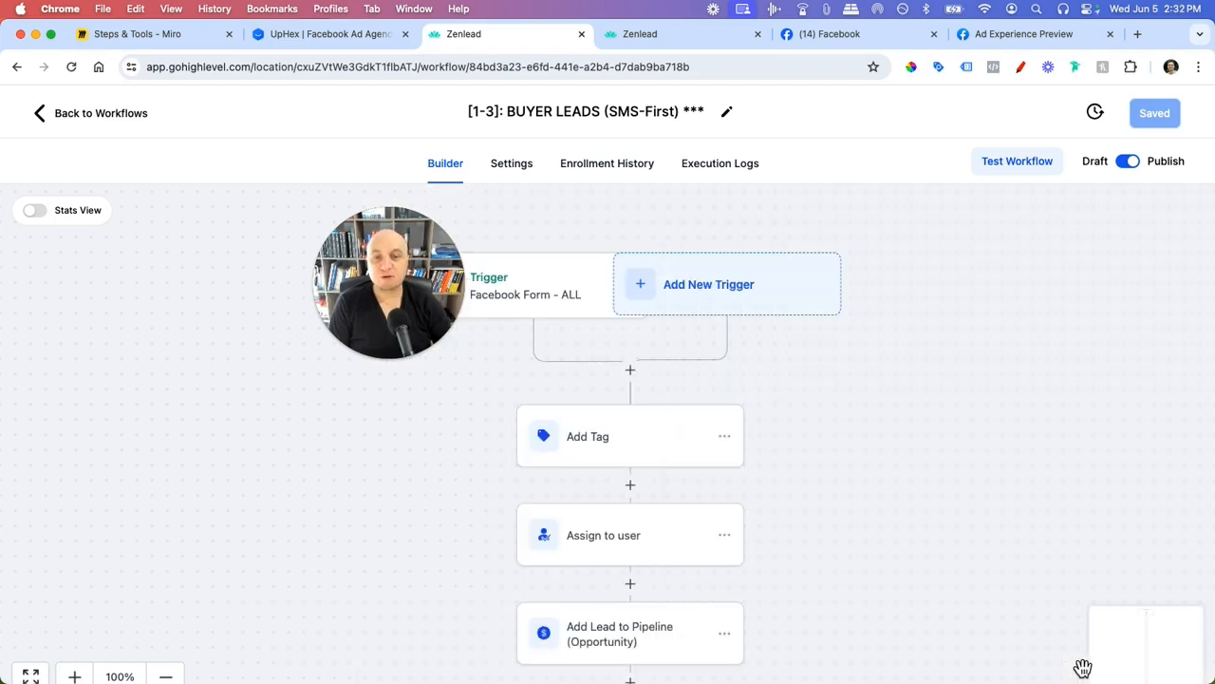
- Open the Facebook Form - ALL trigger and add an In Form filter to it
scroll(630, 453, down, 5)
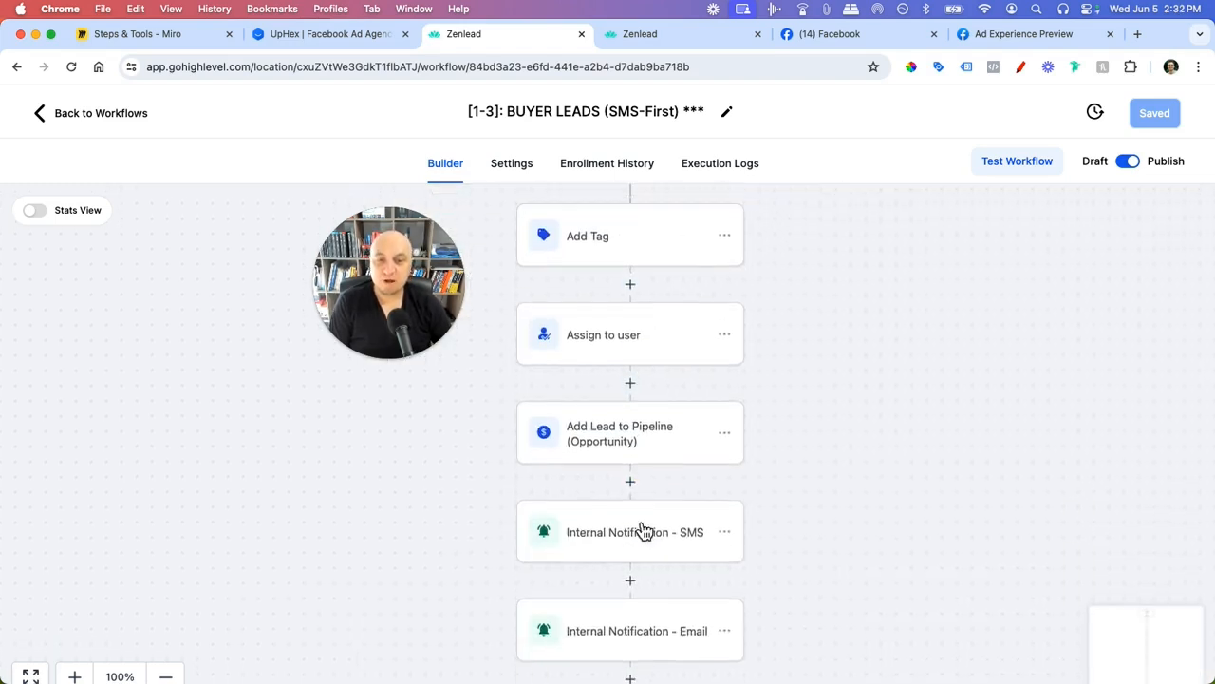
scroll(646, 532, up, 3)
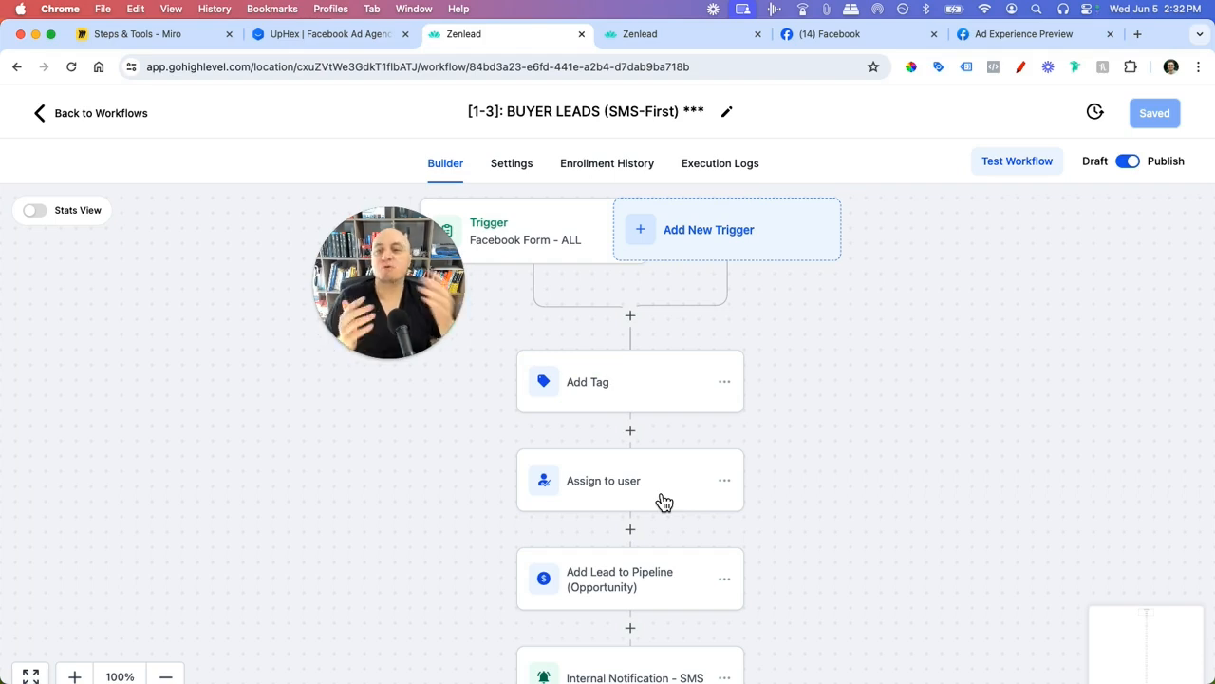
scroll(760, 465, up, 1)
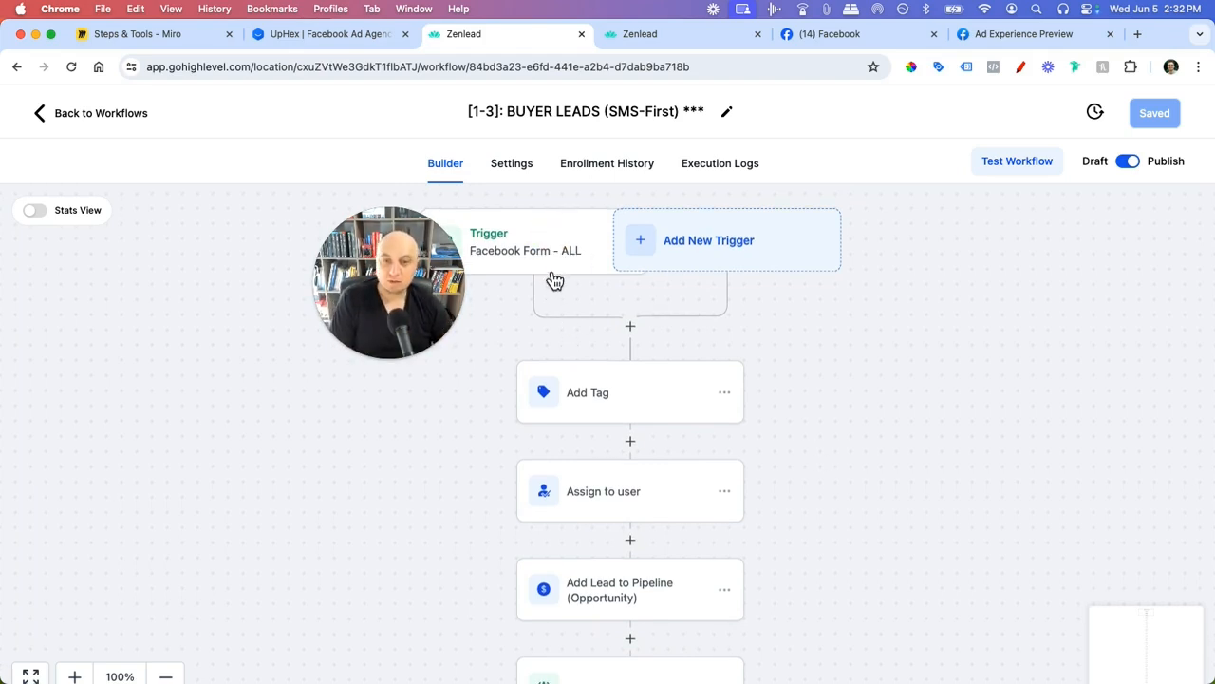
click(551, 269)
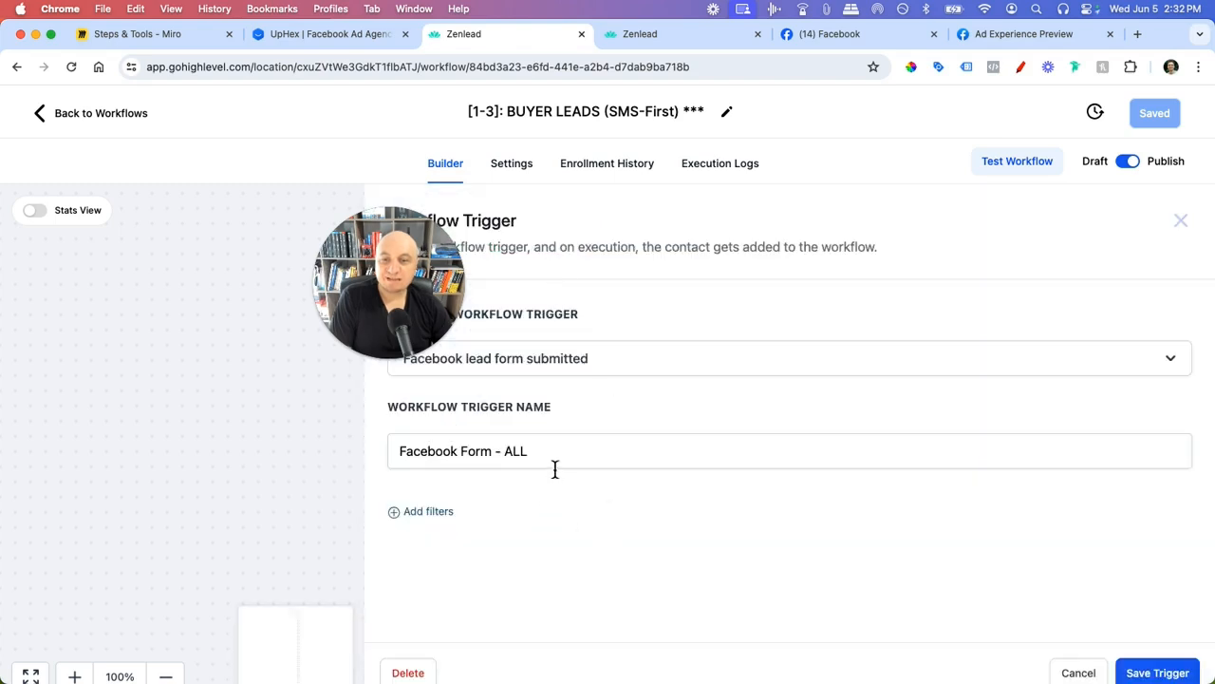
click(450, 514)
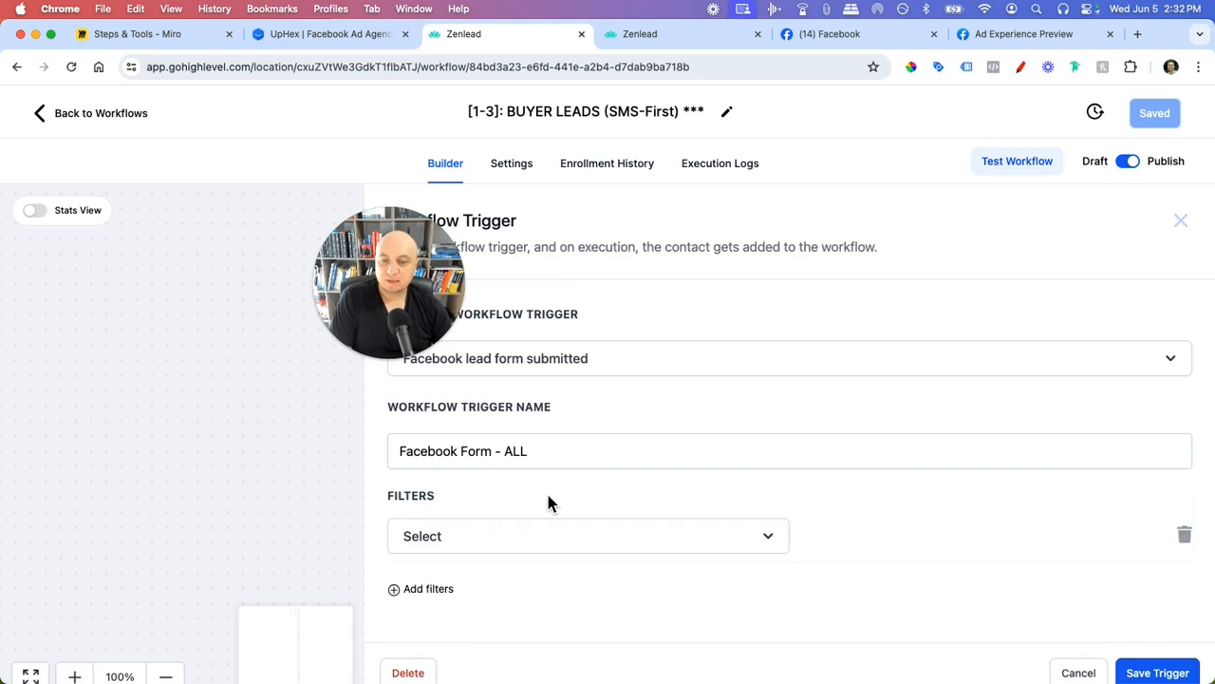
click(529, 441)
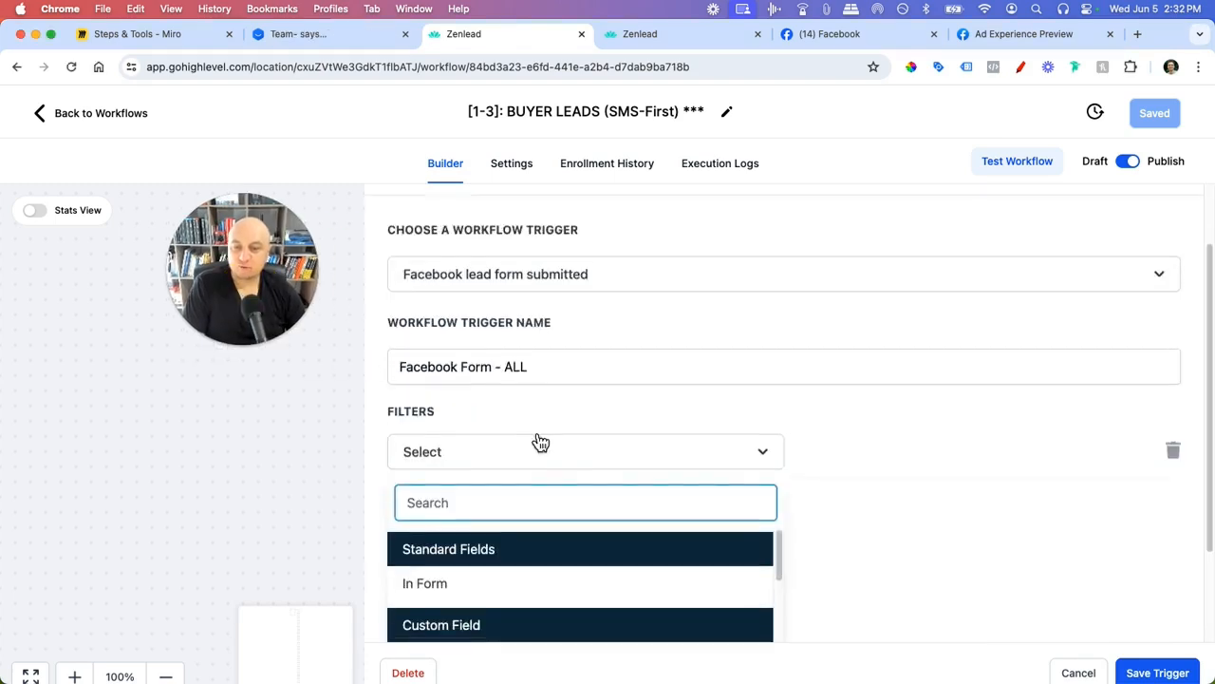
click(453, 493)
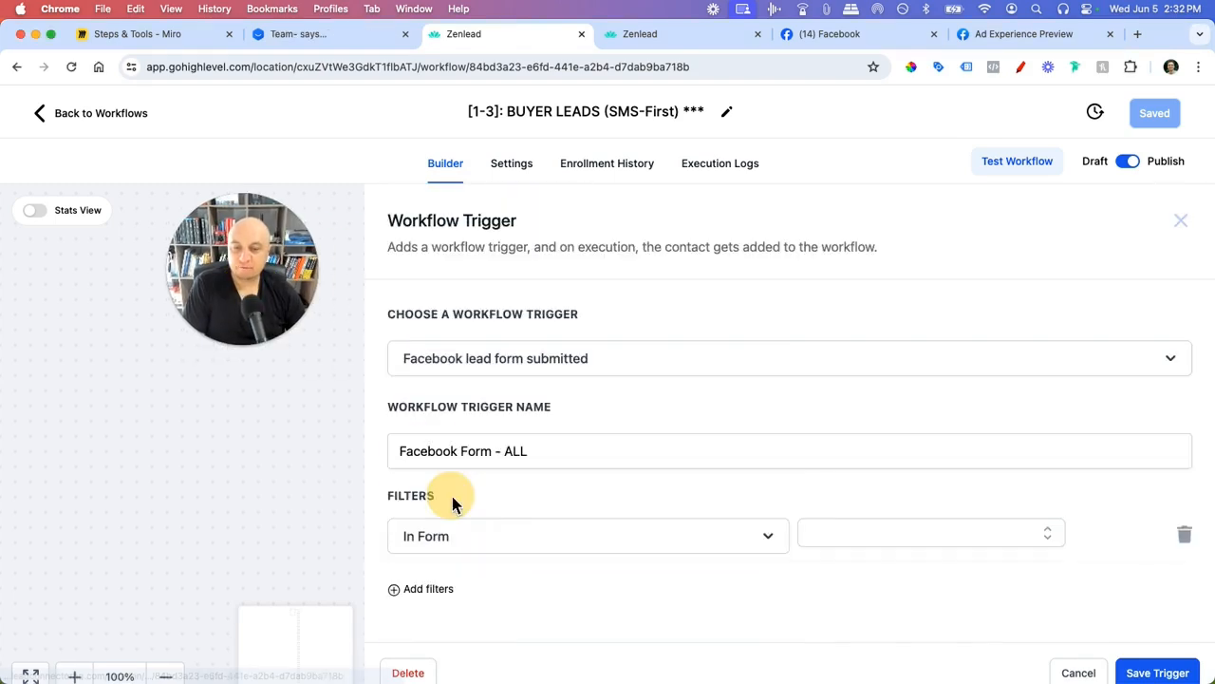
- Restrict the trigger to the Philly REAL Estate - Coldwell Banker Homes Ad 1: List of Homes form and save the trigger
click(868, 537)
scroll(912, 570, down, 10)
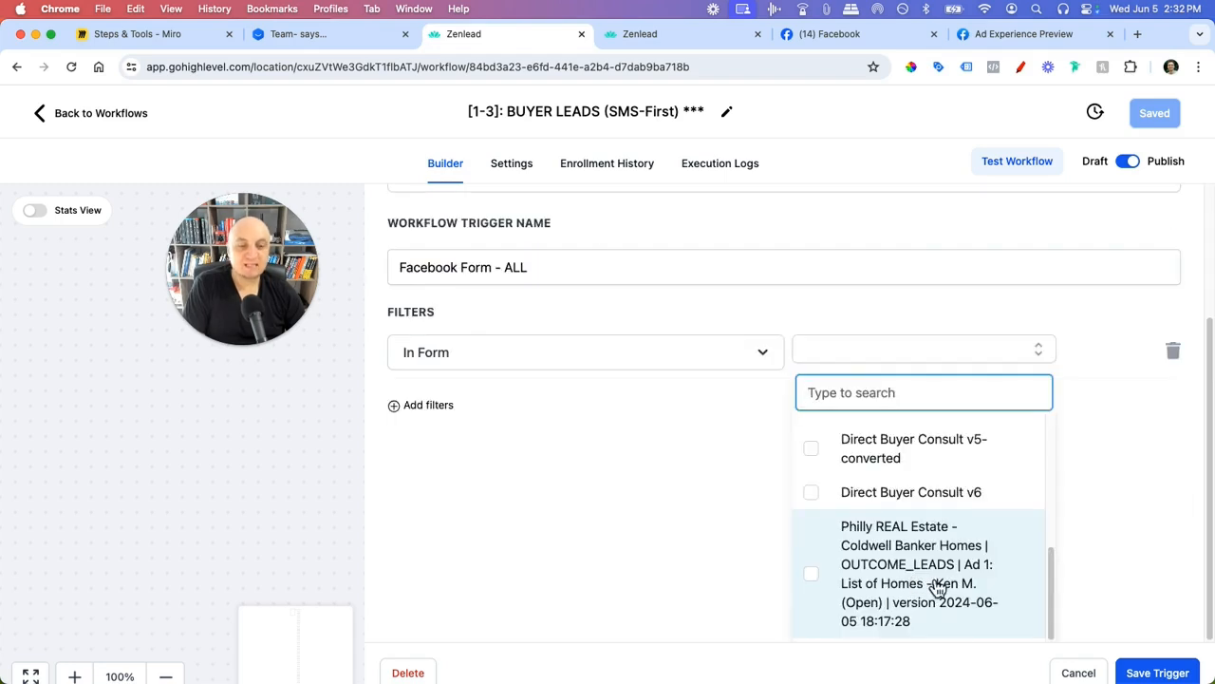
scroll(950, 513, up, 3)
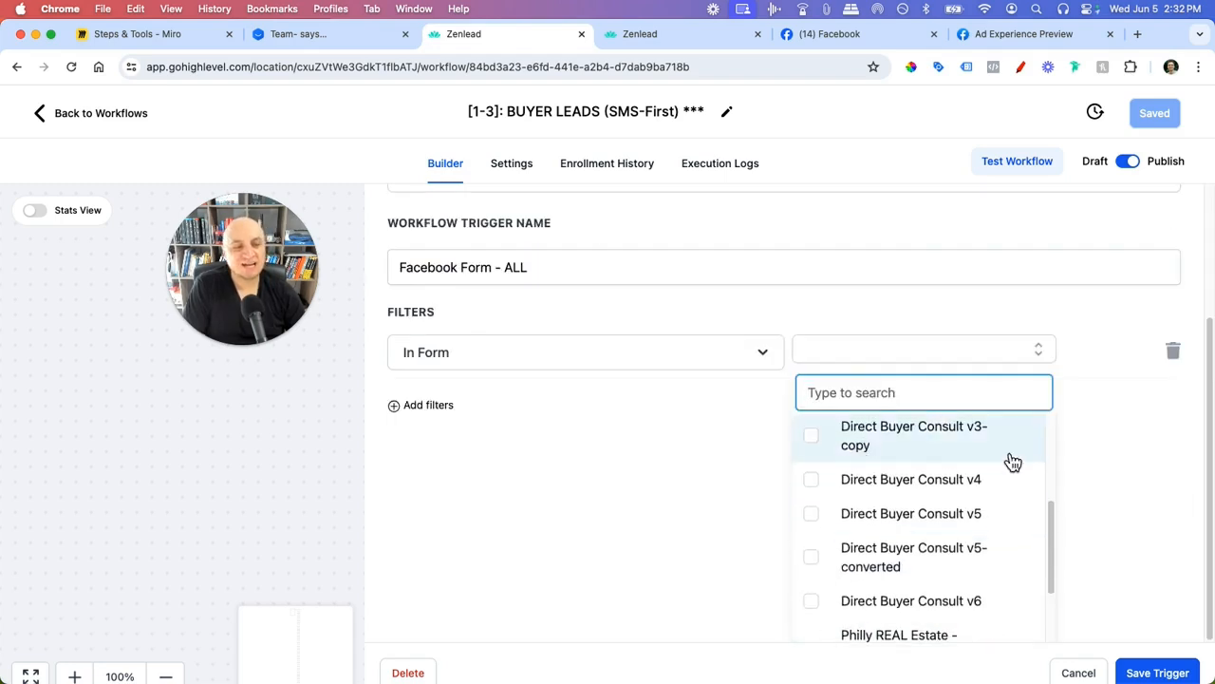
scroll(920, 545, down, 3)
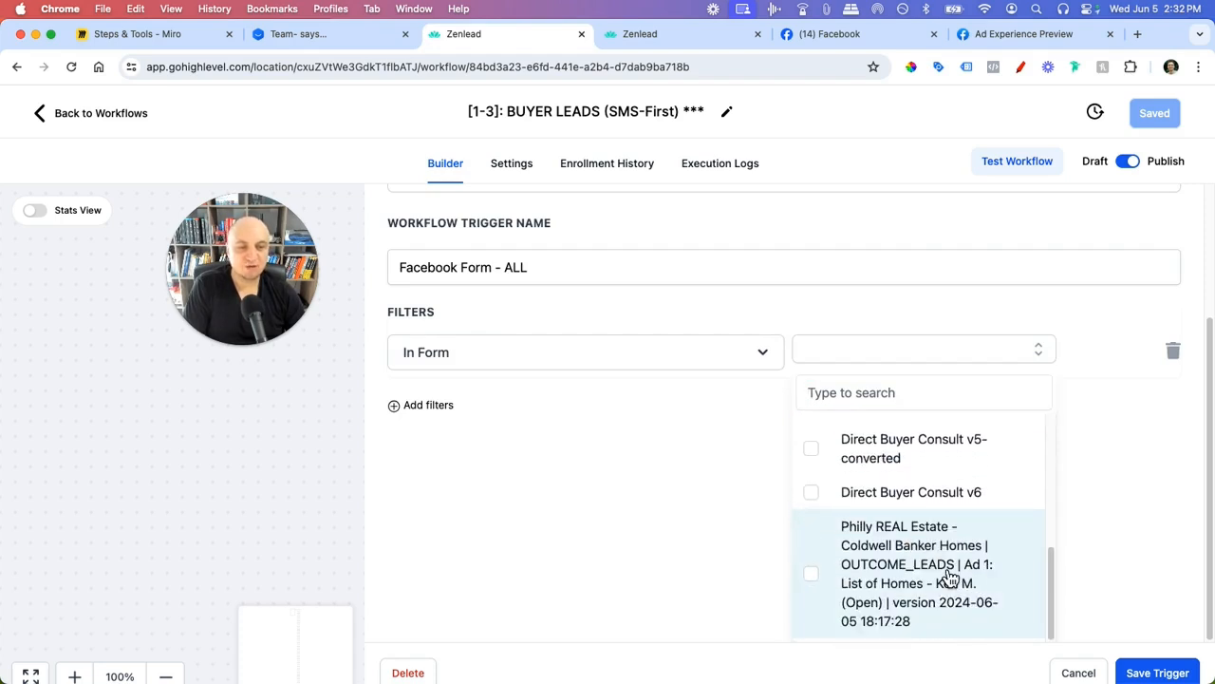
click(949, 579)
click(681, 522)
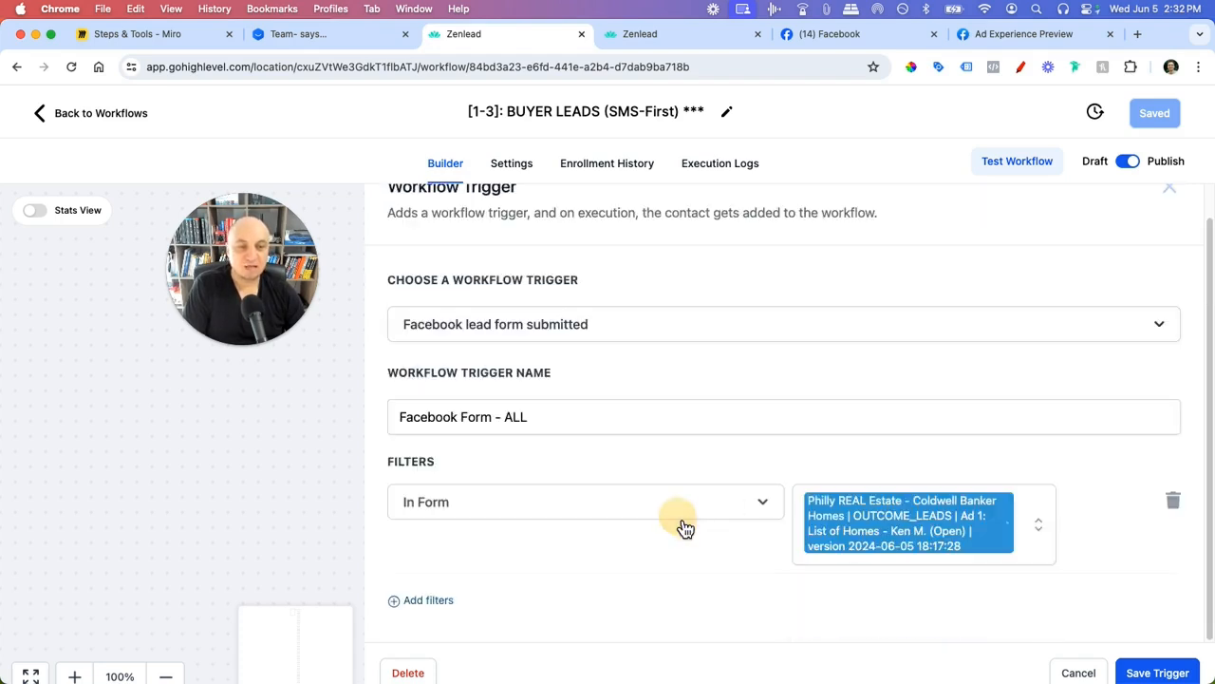
click(1158, 672)
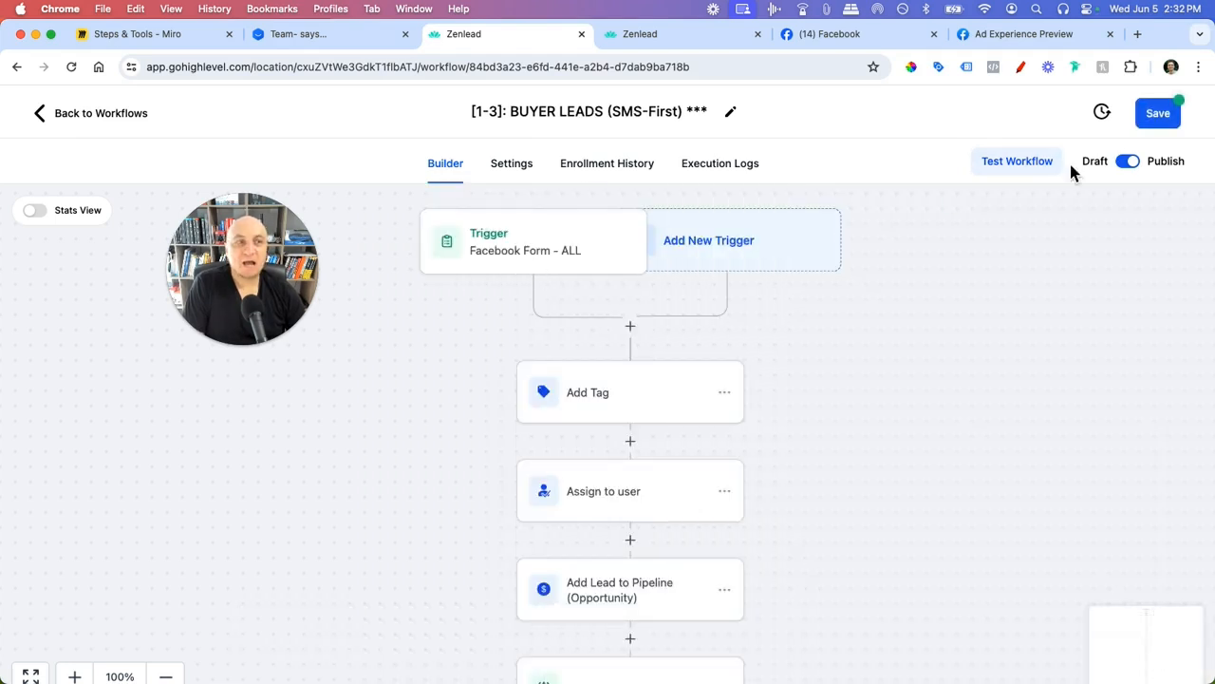
- Rename the Facebook form trigger to "Facebook Form - Philly Form Ad 1" and save both the trigger and the workflow
click(589, 229)
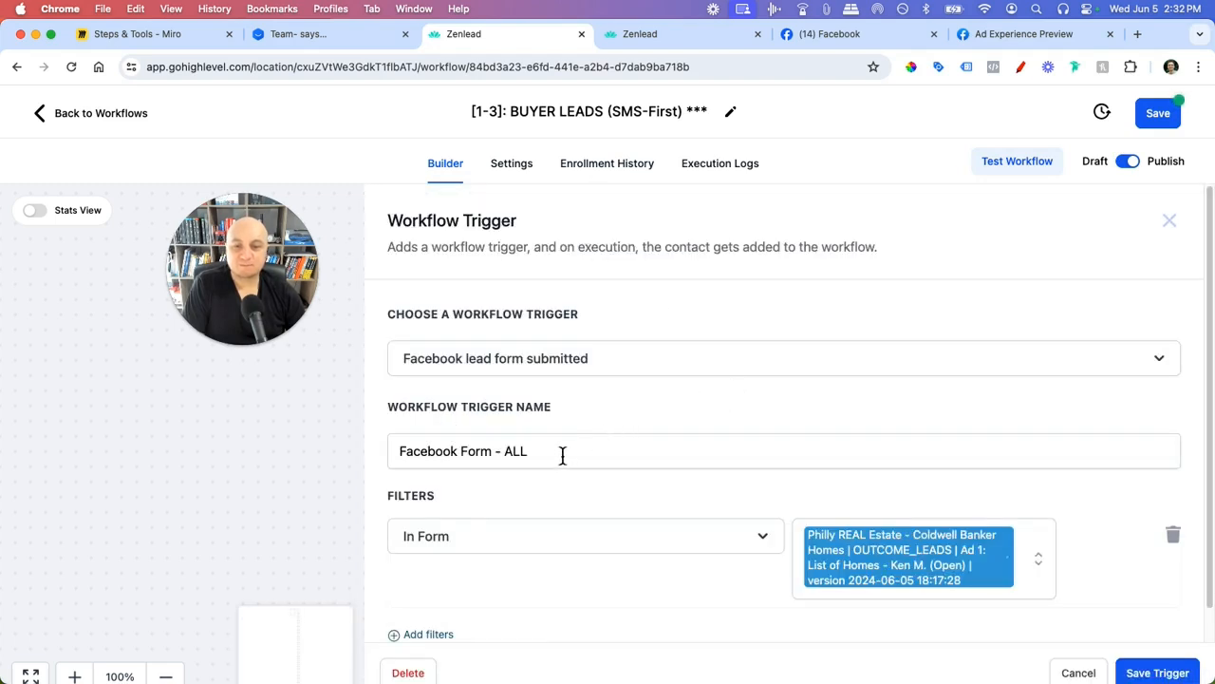
click(516, 454)
double_click(507, 462)
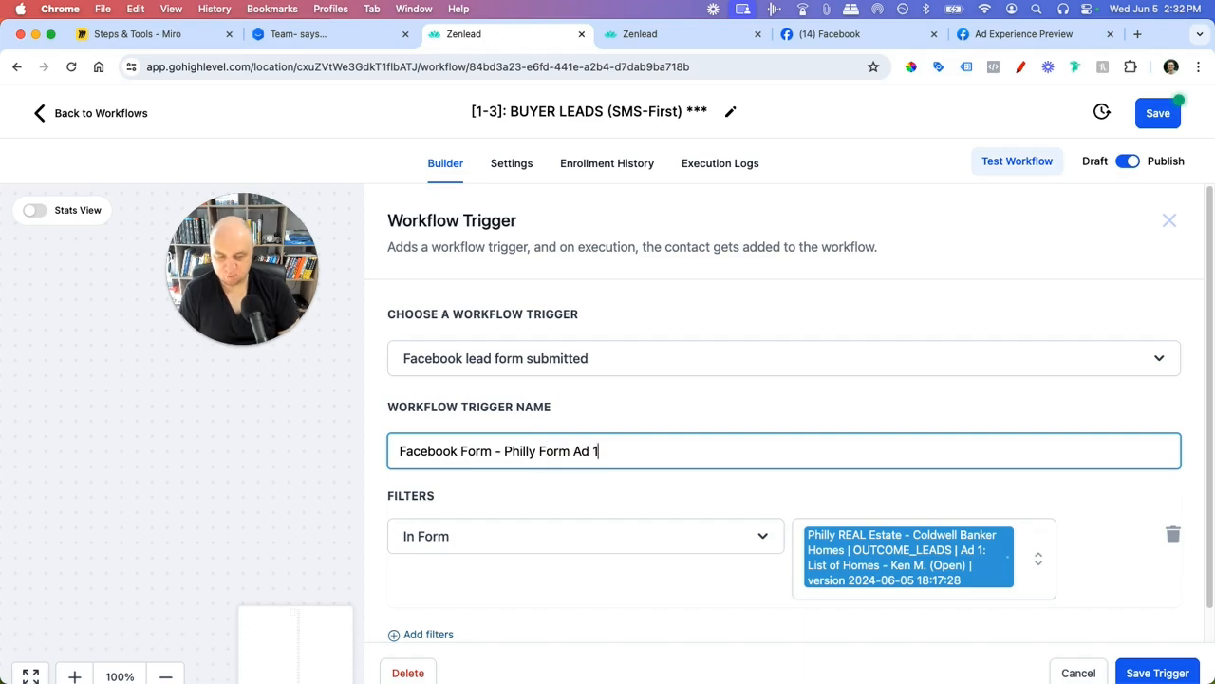
click(617, 480)
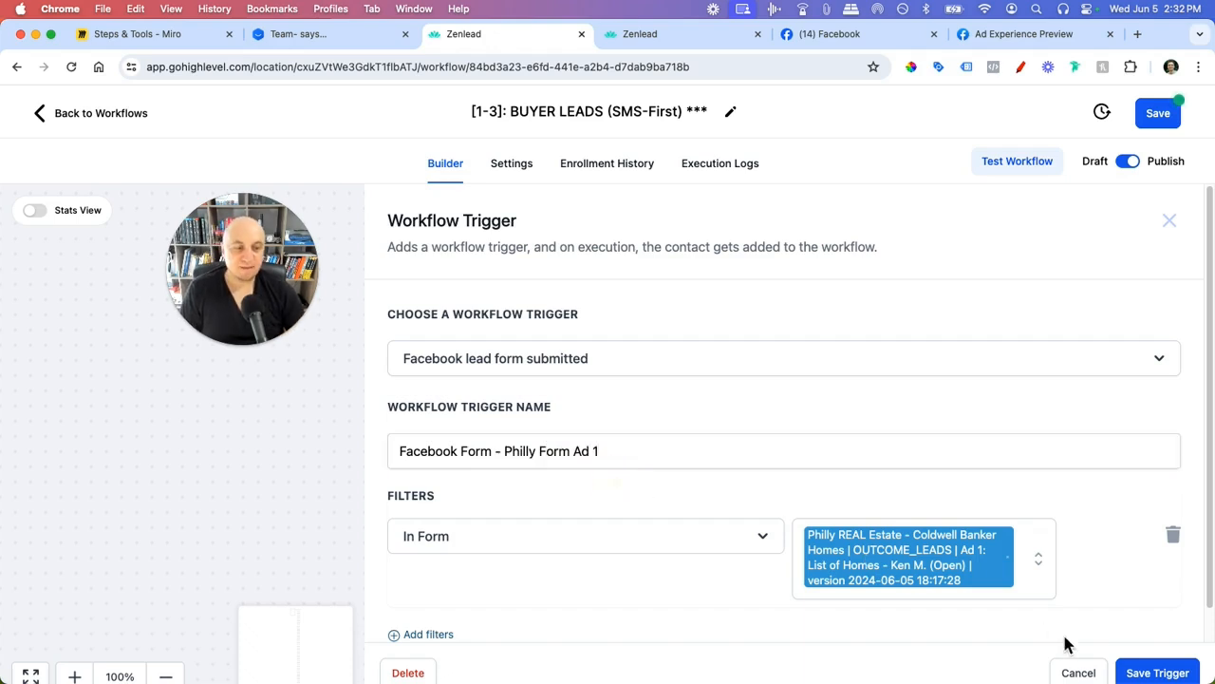
click(1147, 672)
click(1156, 115)
- Circle the Philly form trigger in red, mark the path through the actions below it, and exit the page markup
click(830, 33)
click(528, 36)
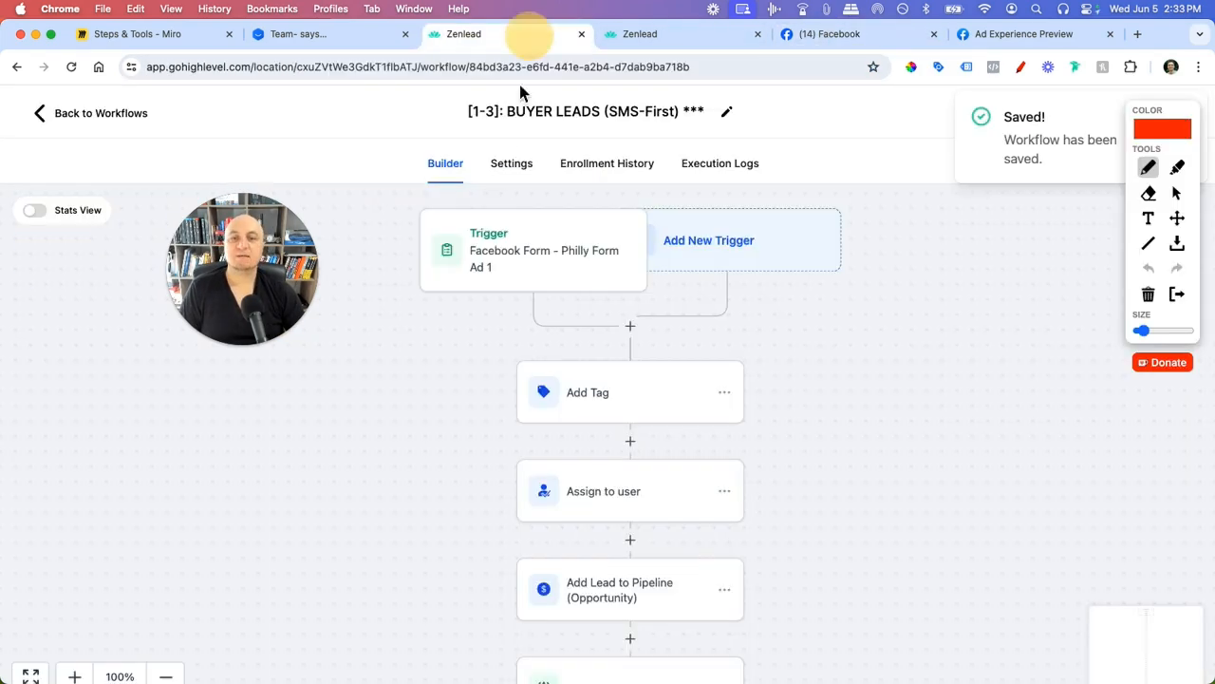
mouse_move(370, 113)
mouse_down()
mouse_move(488, 225)
mouse_move(443, 258)
mouse_move(611, 278)
mouse_up()
drag(622, 295, 629, 342)
drag(631, 415, 631, 446)
drag(633, 511, 633, 522)
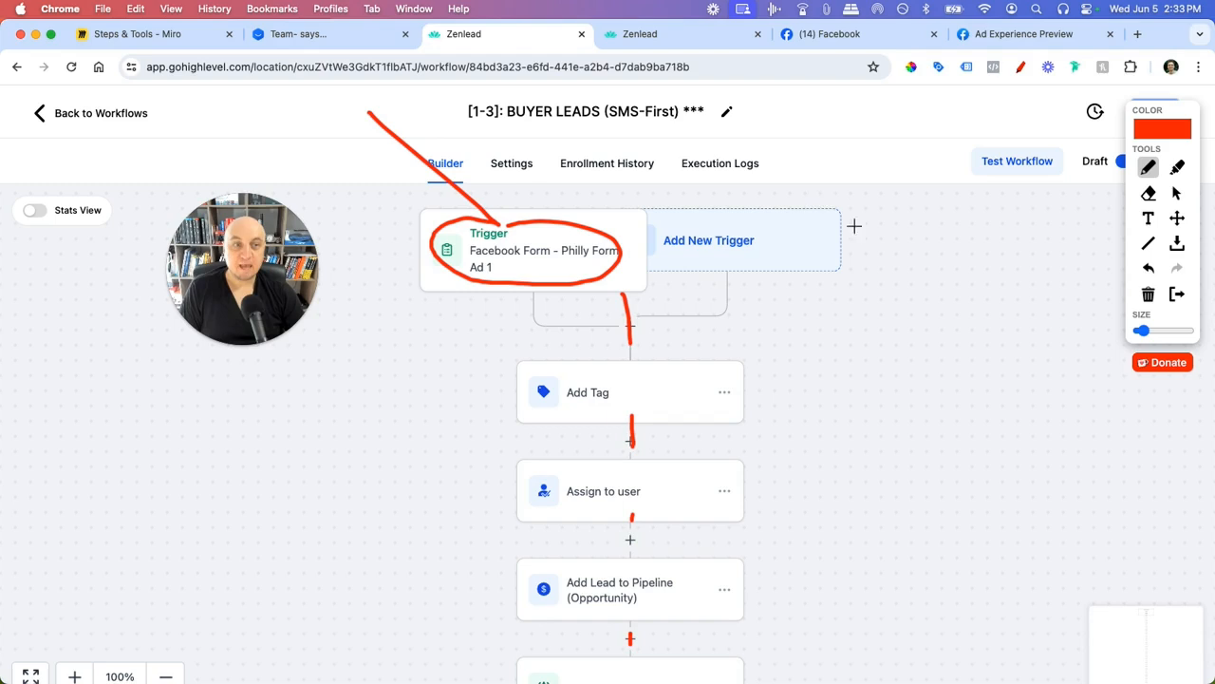
click(1177, 294)
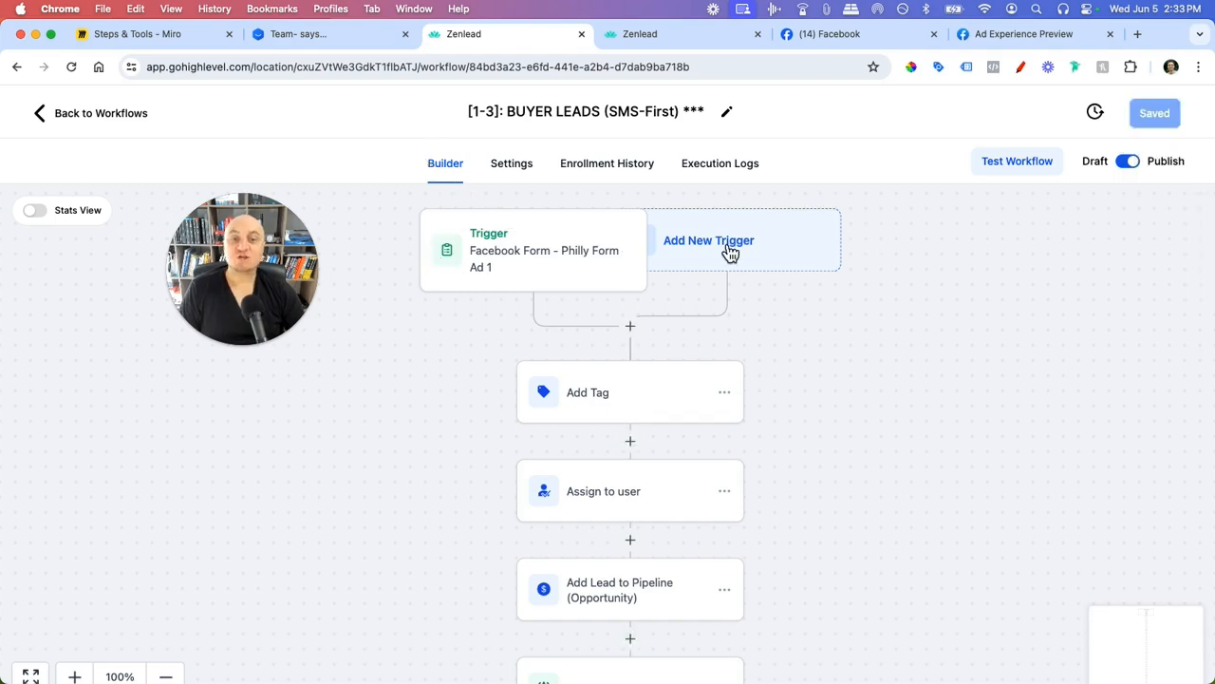
- Check the In Form filter of the Philly form trigger and close it without changes
click(508, 263)
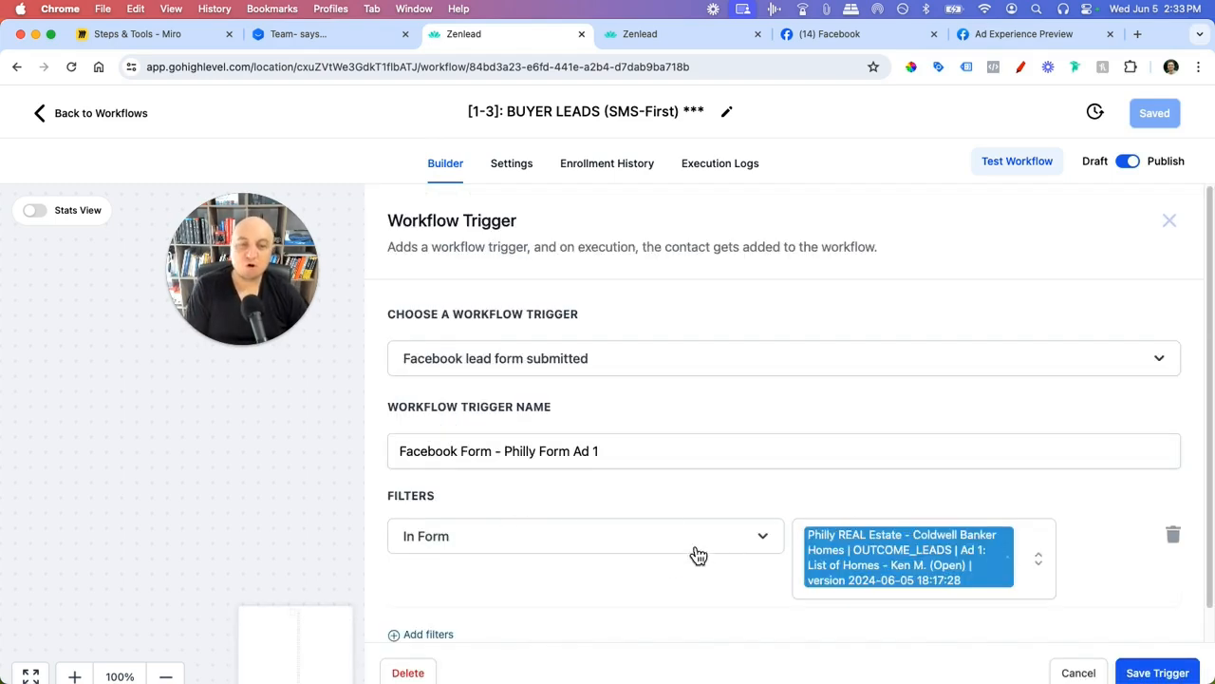
scroll(558, 545, down, 1)
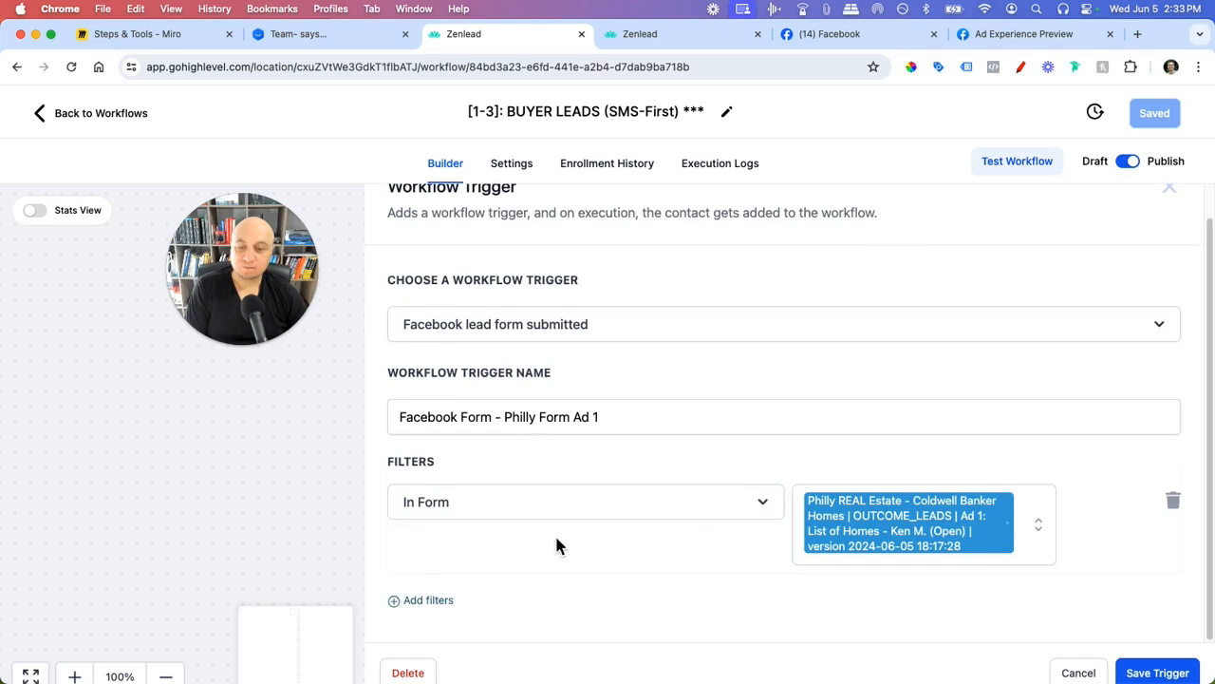
click(1076, 672)
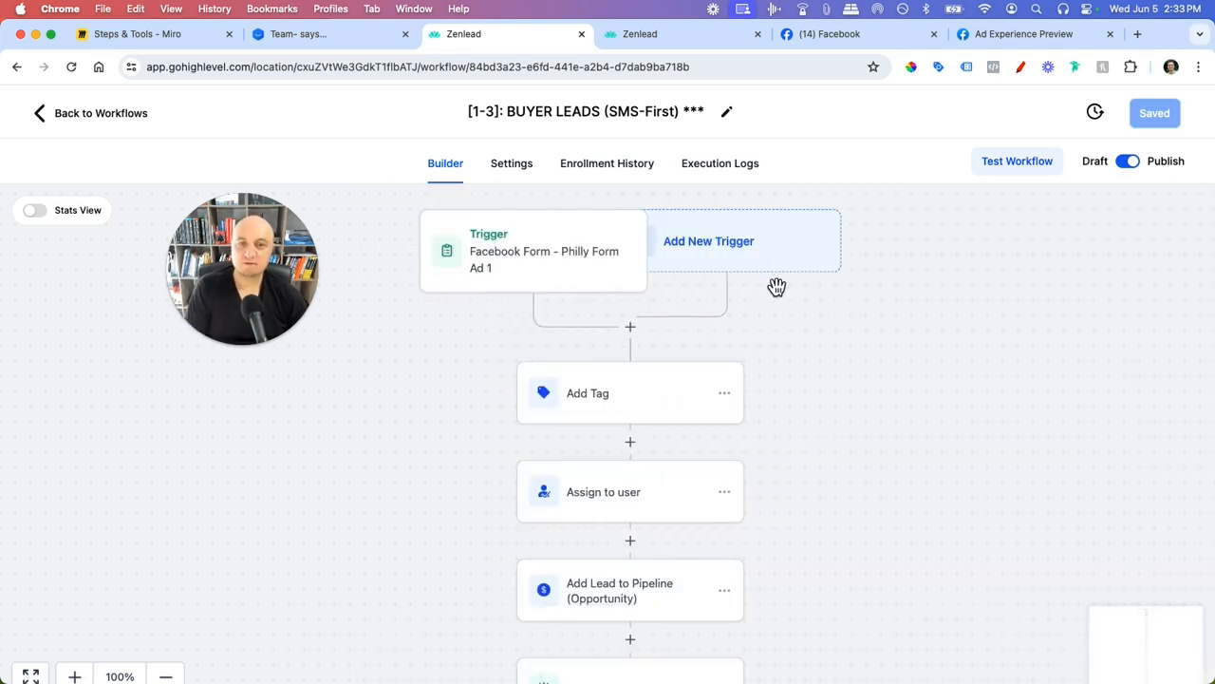
- Start a second workflow trigger of the Facebook Lead Form Submitted type by searching for "facebook"
click(704, 255)
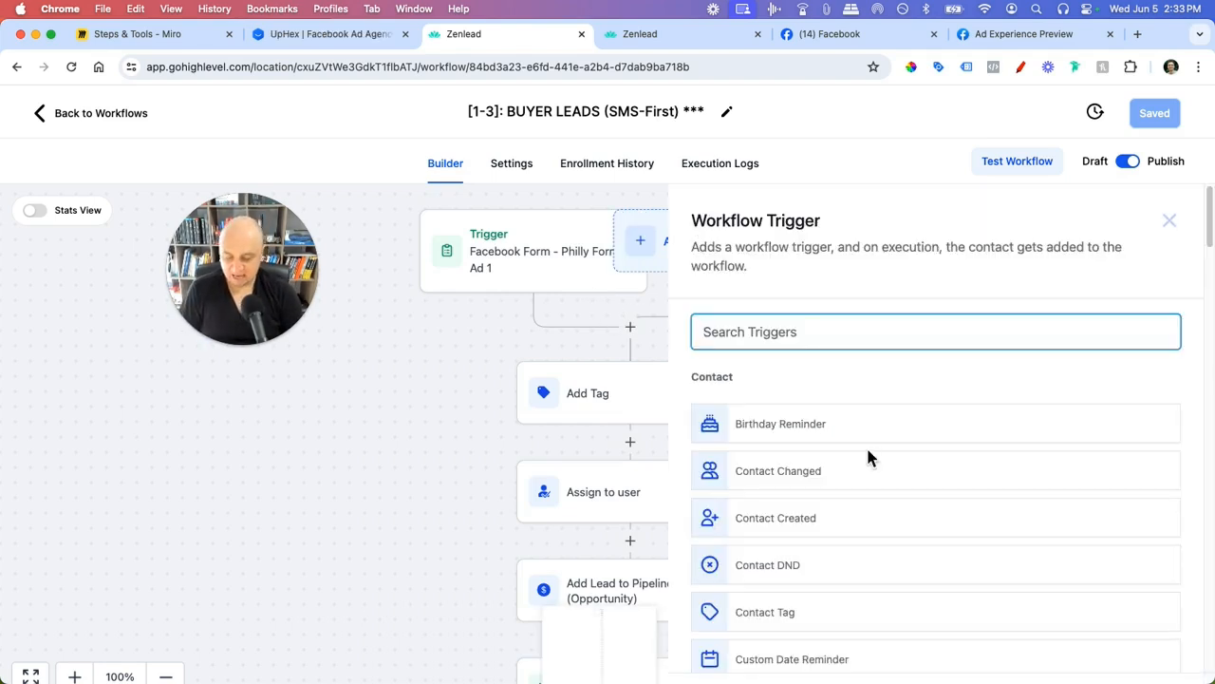
text(facebook)
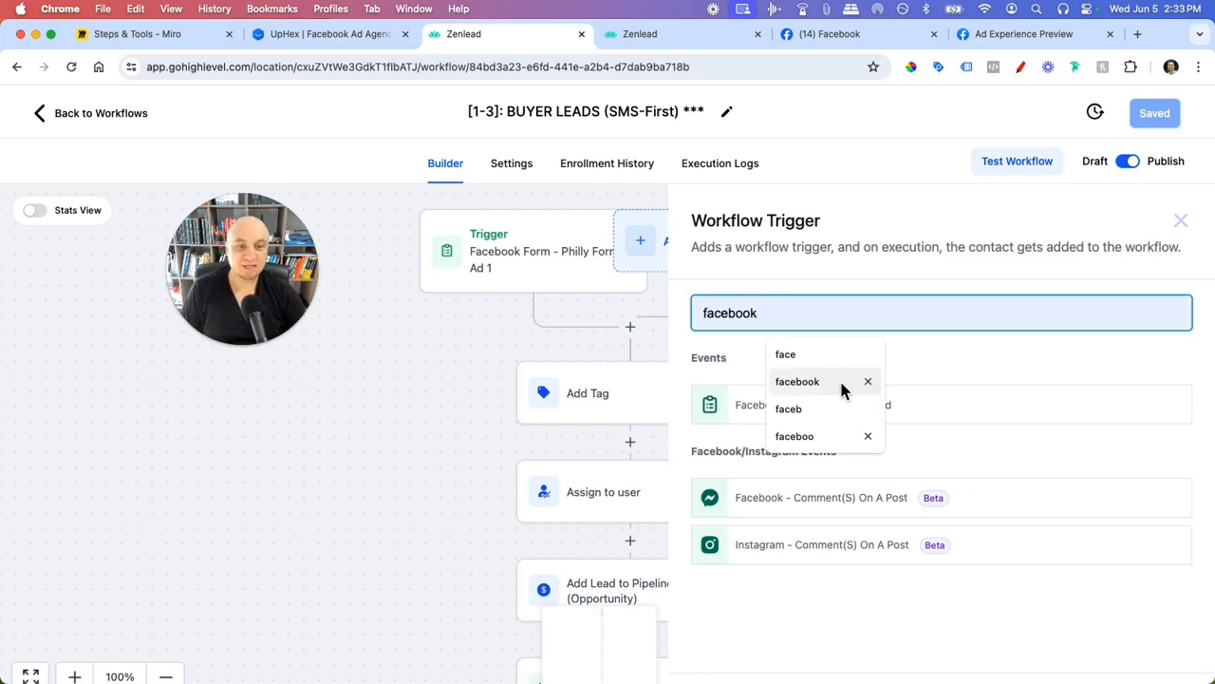
click(841, 382)
click(855, 415)
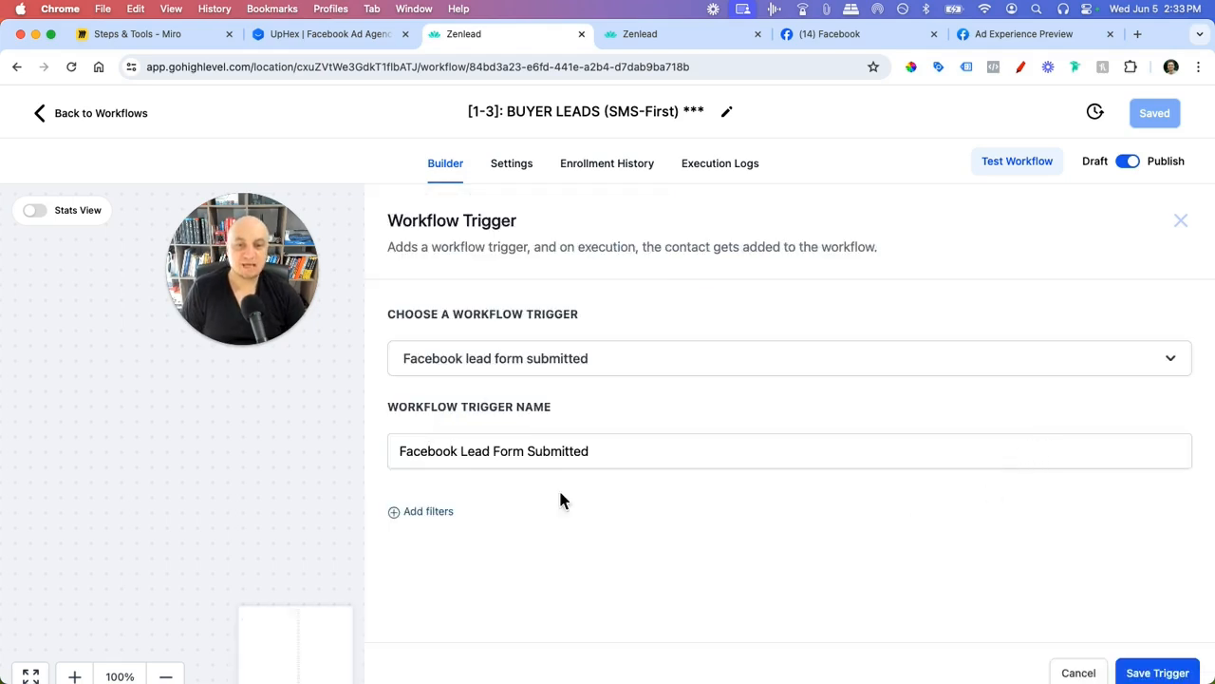
- Filter the new trigger by In Form to the AM | Buyer Leads form dated 8th Dec and save the trigger
click(452, 524)
click(464, 537)
scroll(480, 550, down, 3)
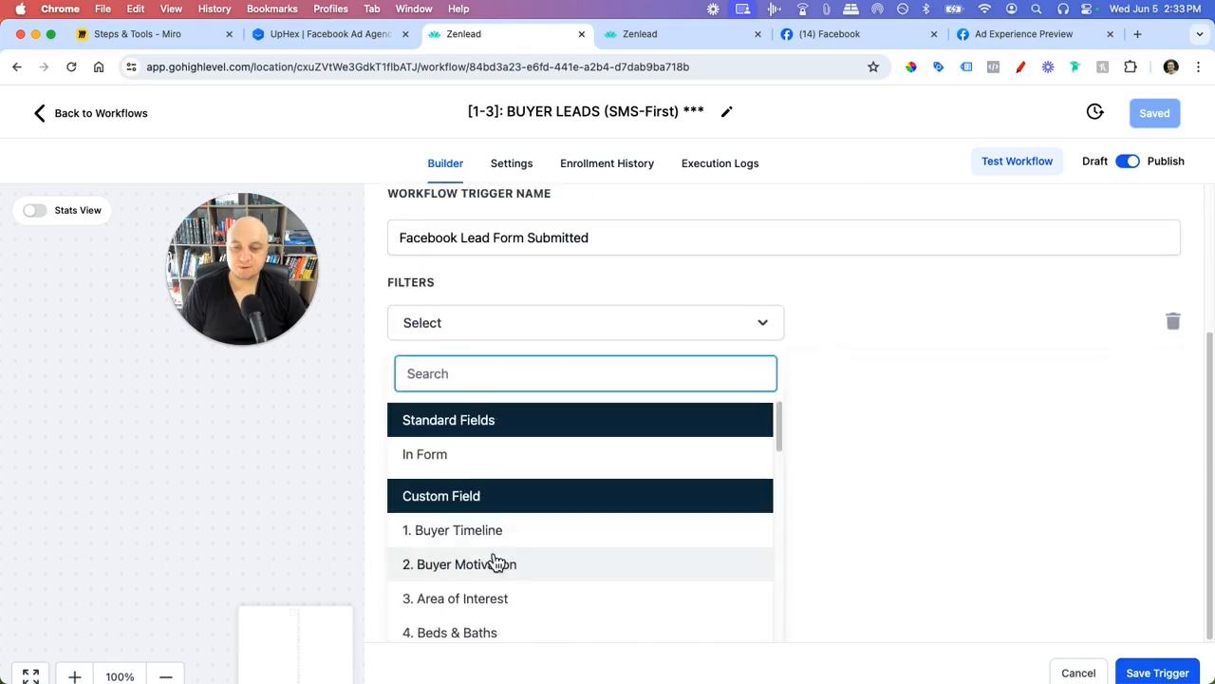
click(467, 455)
click(907, 540)
click(881, 524)
click(1154, 671)
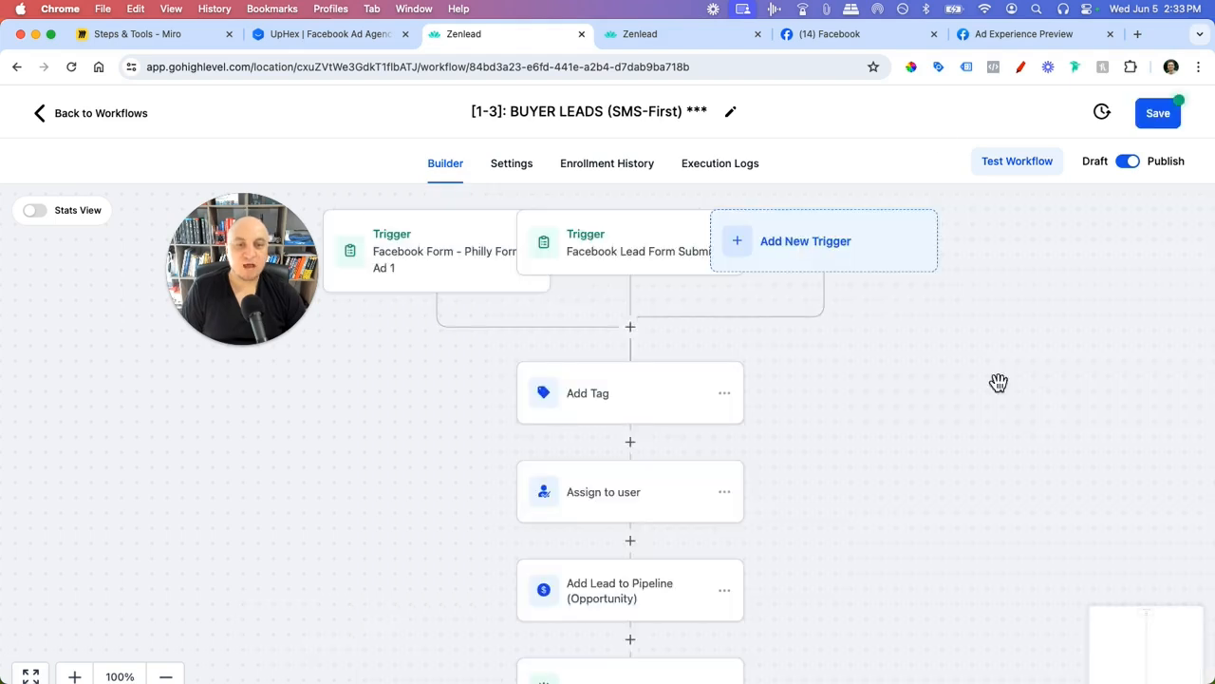
- Sketch in red how both triggers and several additional ones lead into the same actions, and exit the page markup
click(1021, 68)
mouse_move(380, 205)
mouse_down()
mouse_move(387, 256)
mouse_move(389, 215)
mouse_up()
mouse_move(432, 254)
mouse_down()
mouse_move(560, 375)
mouse_move(556, 486)
mouse_up()
mouse_move(622, 202)
mouse_down()
mouse_move(560, 211)
mouse_move(629, 223)
mouse_up()
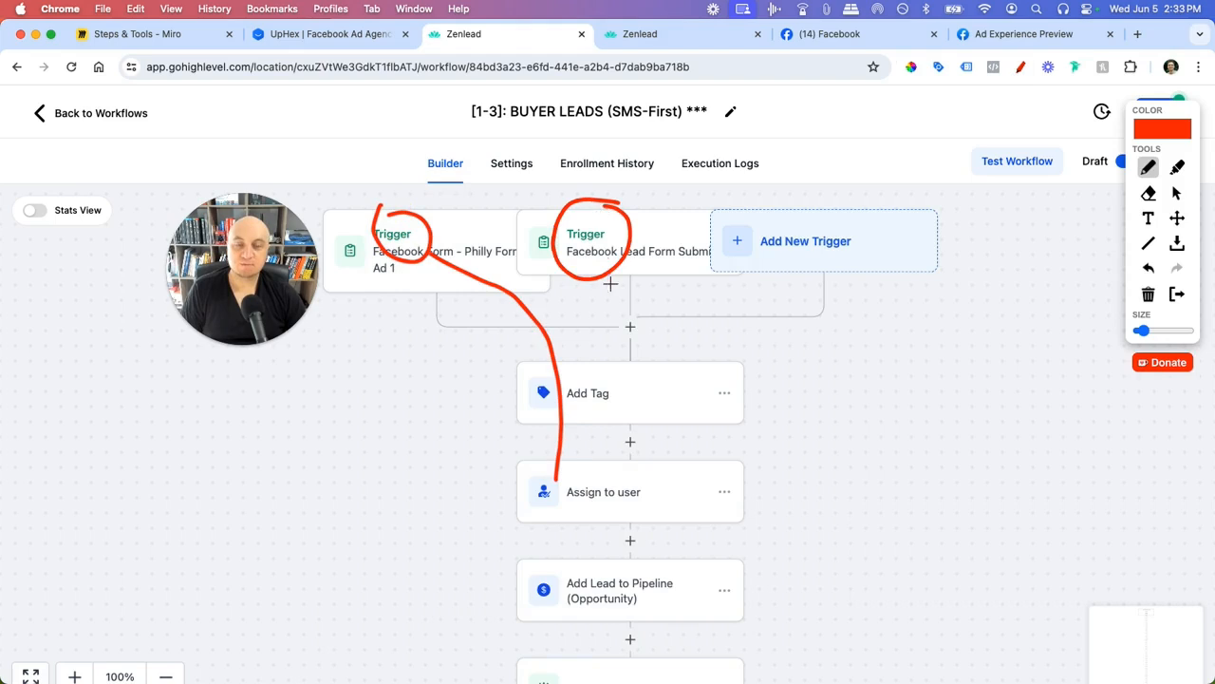
drag(591, 287, 568, 415)
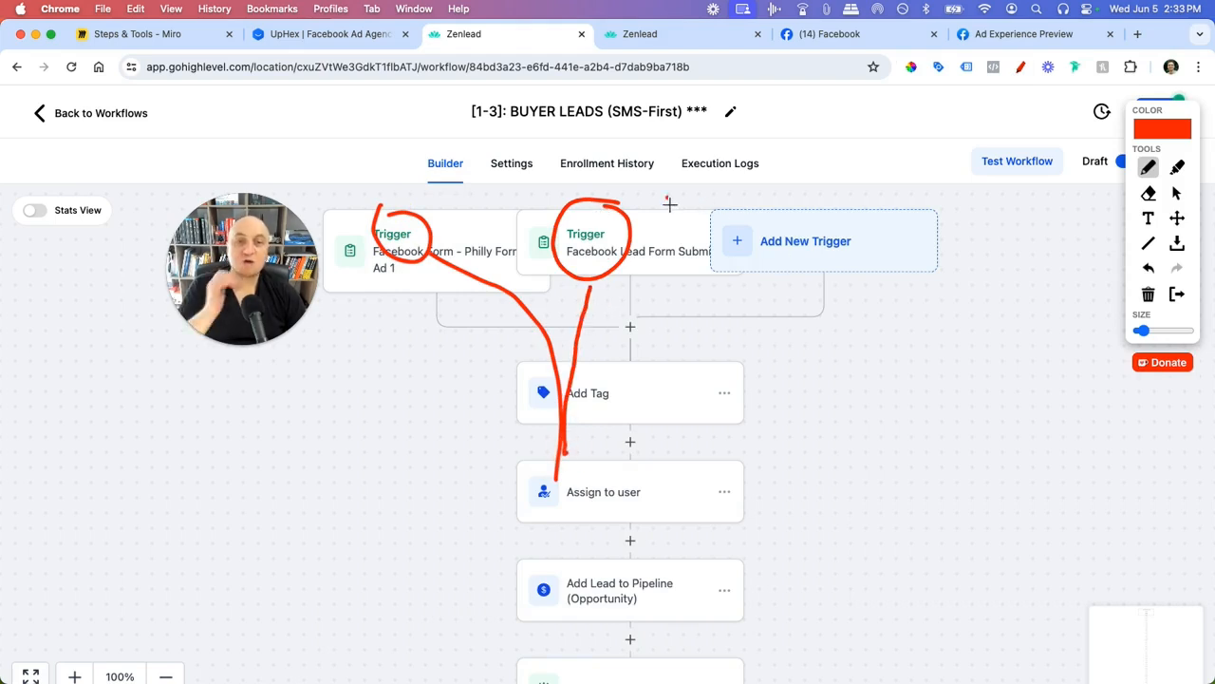
drag(689, 188, 718, 209)
mouse_move(829, 190)
mouse_down()
mouse_move(824, 200)
mouse_move(862, 197)
mouse_up()
drag(889, 189, 993, 194)
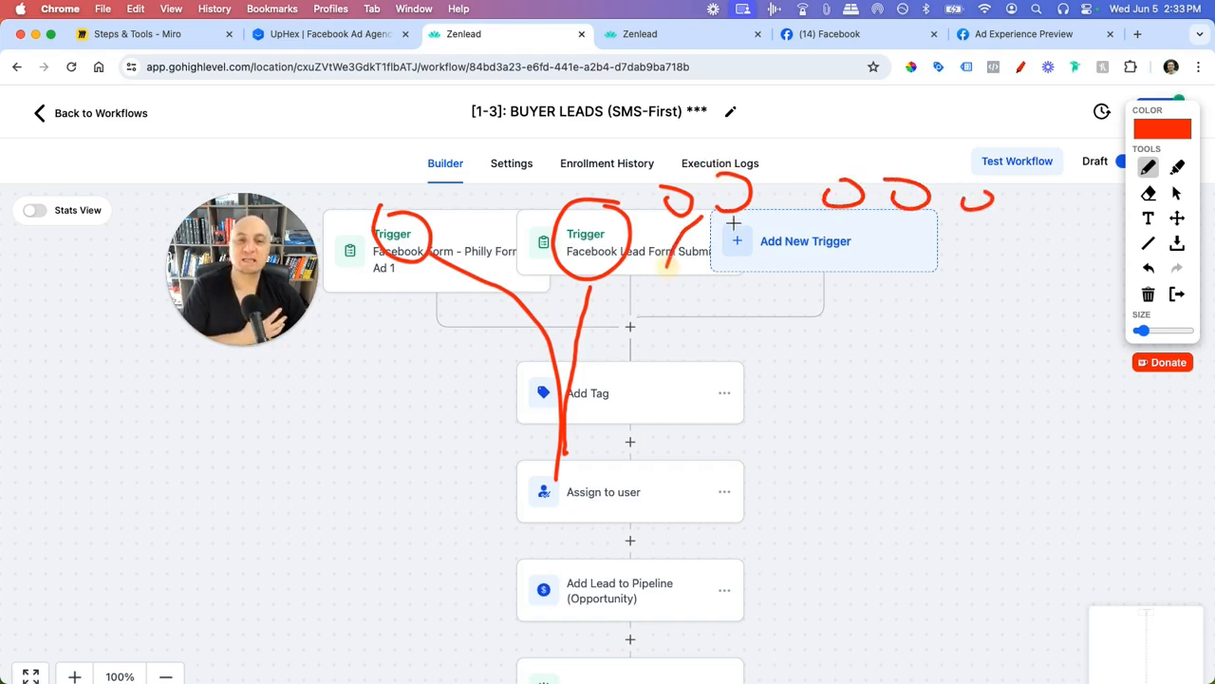
drag(733, 223, 653, 363)
drag(738, 209, 672, 376)
drag(913, 201, 779, 401)
drag(978, 205, 945, 407)
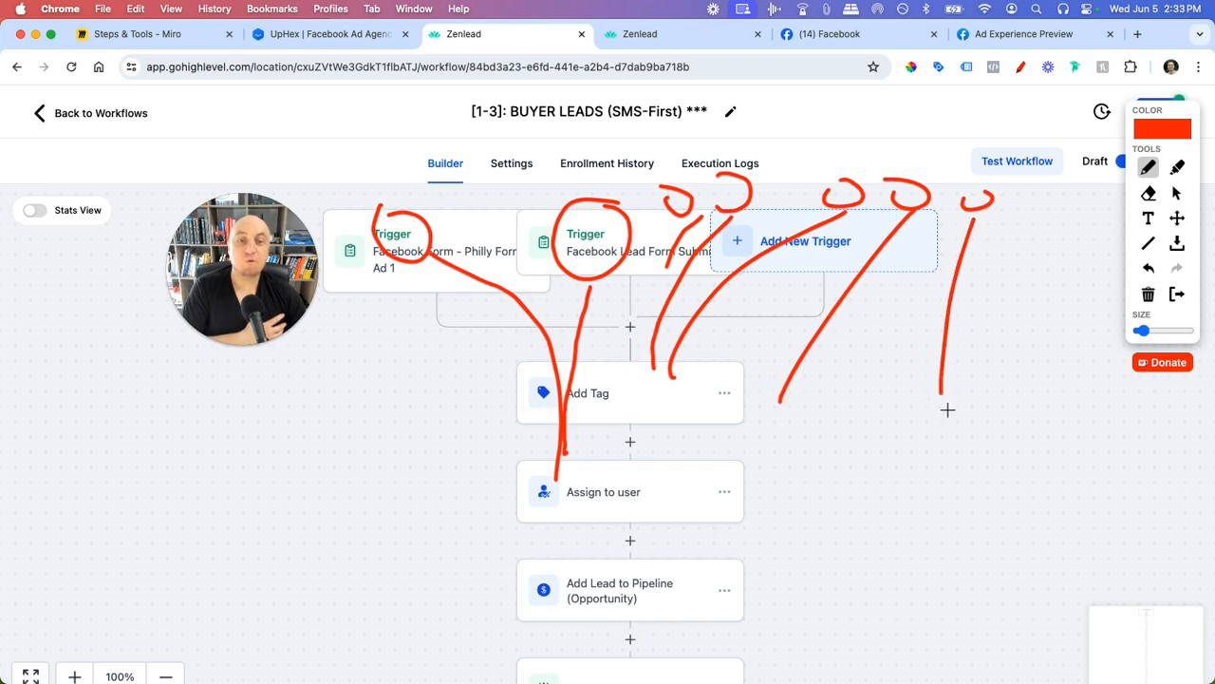
click(1187, 302)
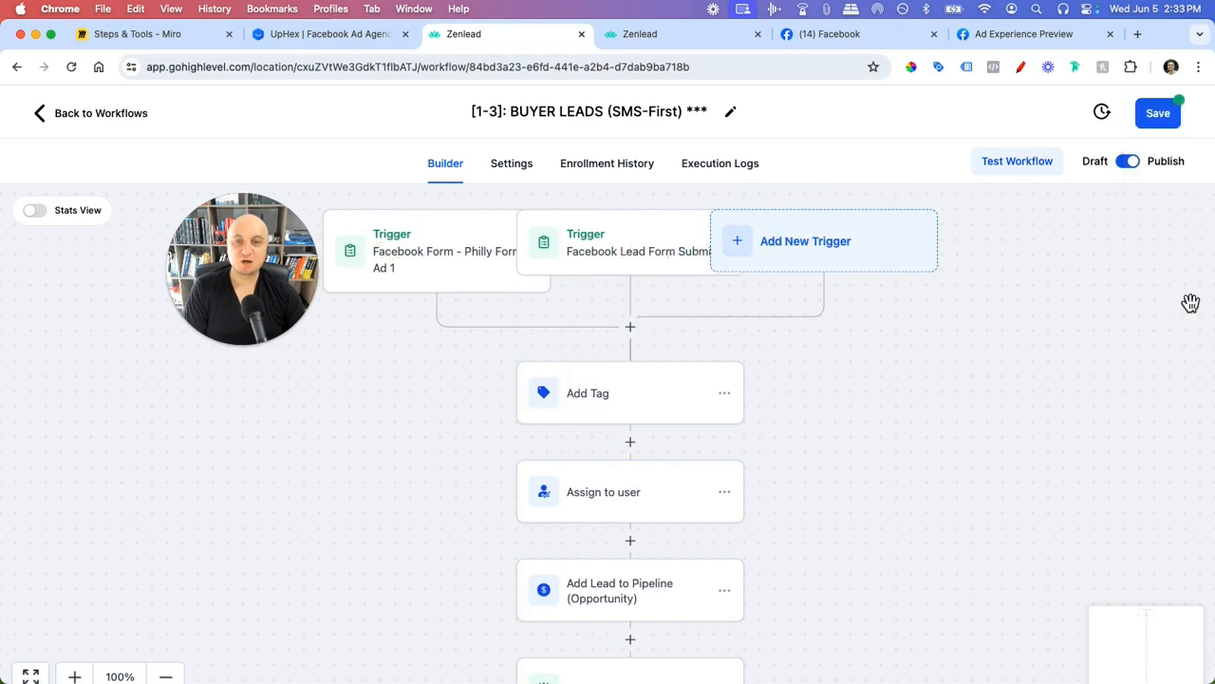
- Delete the Facebook Lead Form Submitted trigger from the workflow
click(663, 228)
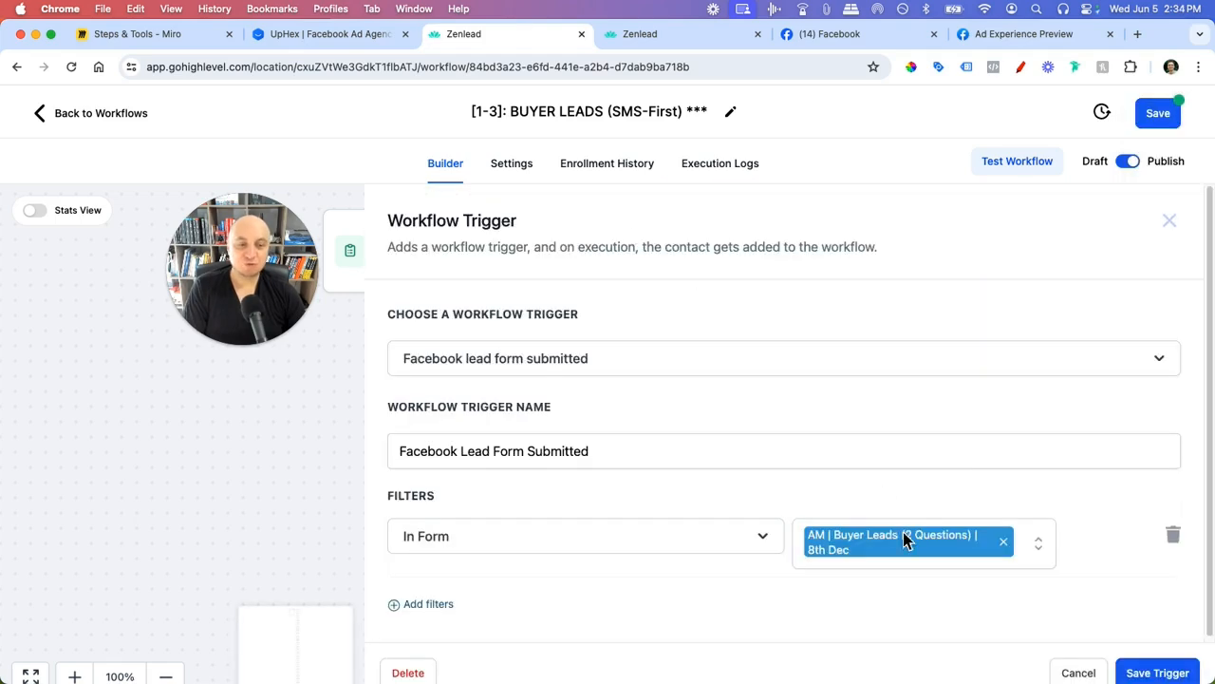
click(428, 674)
click(784, 443)
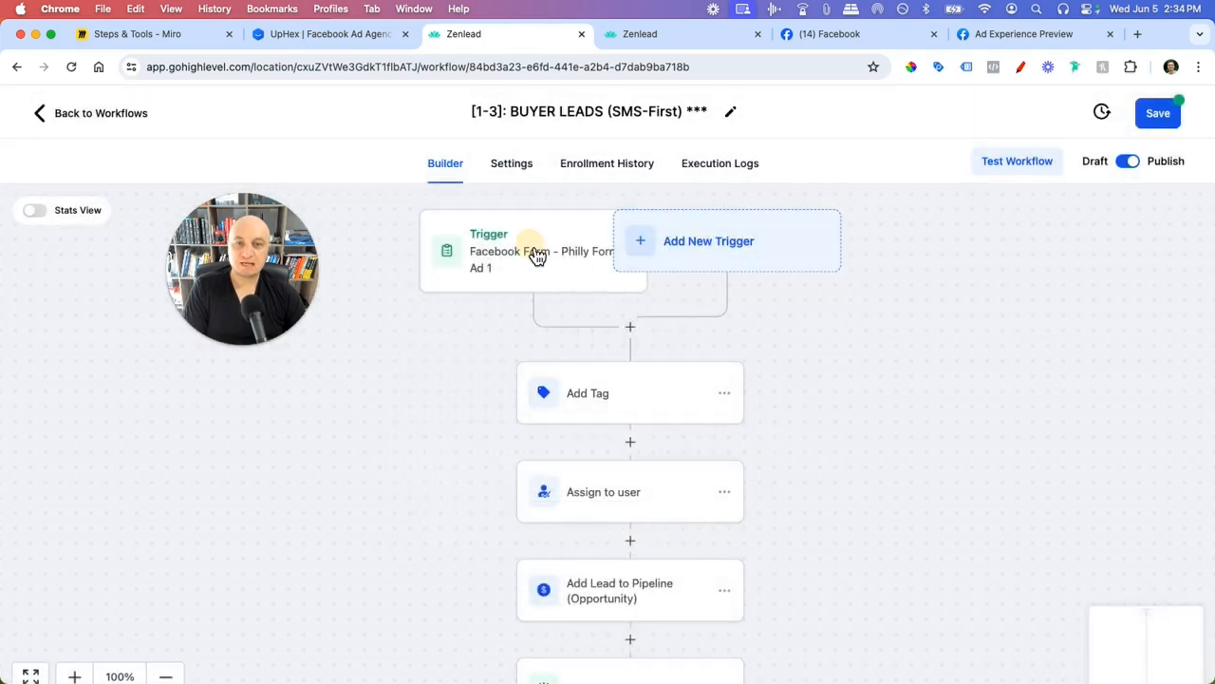
- Remove the In Form filter from the "Facebook Form - Philly Form Ad 1" trigger
click(529, 251)
scroll(541, 497, down, 1)
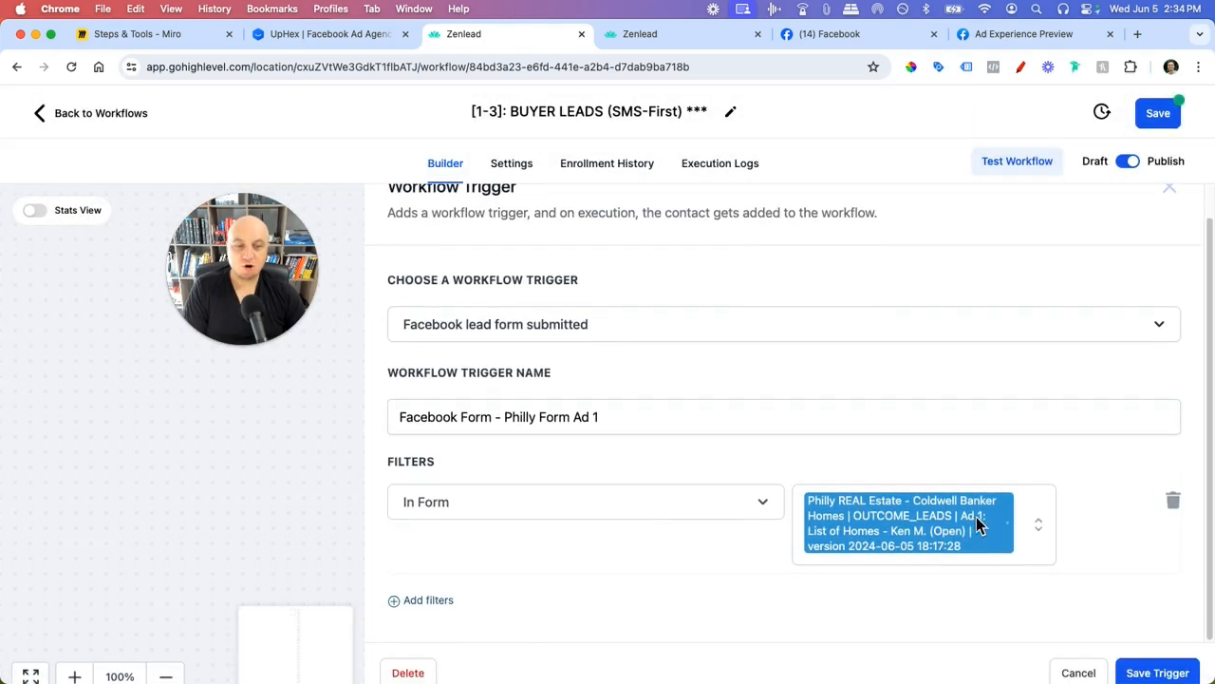
click(1174, 503)
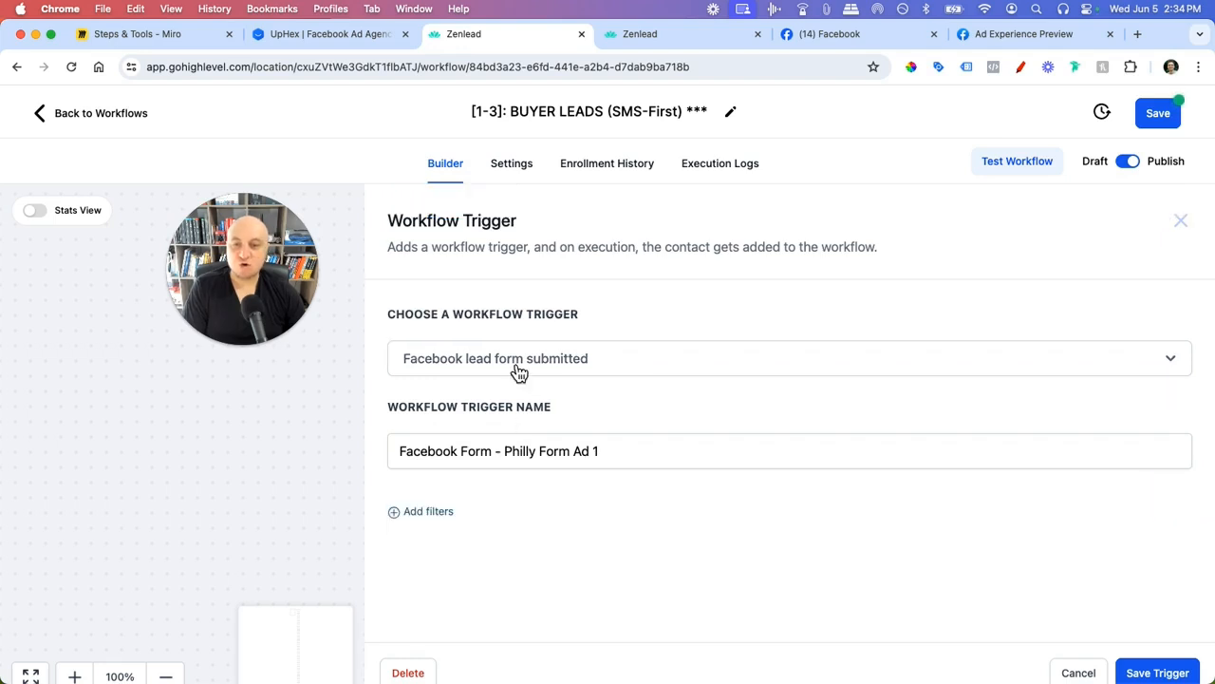
click(517, 369)
click(582, 311)
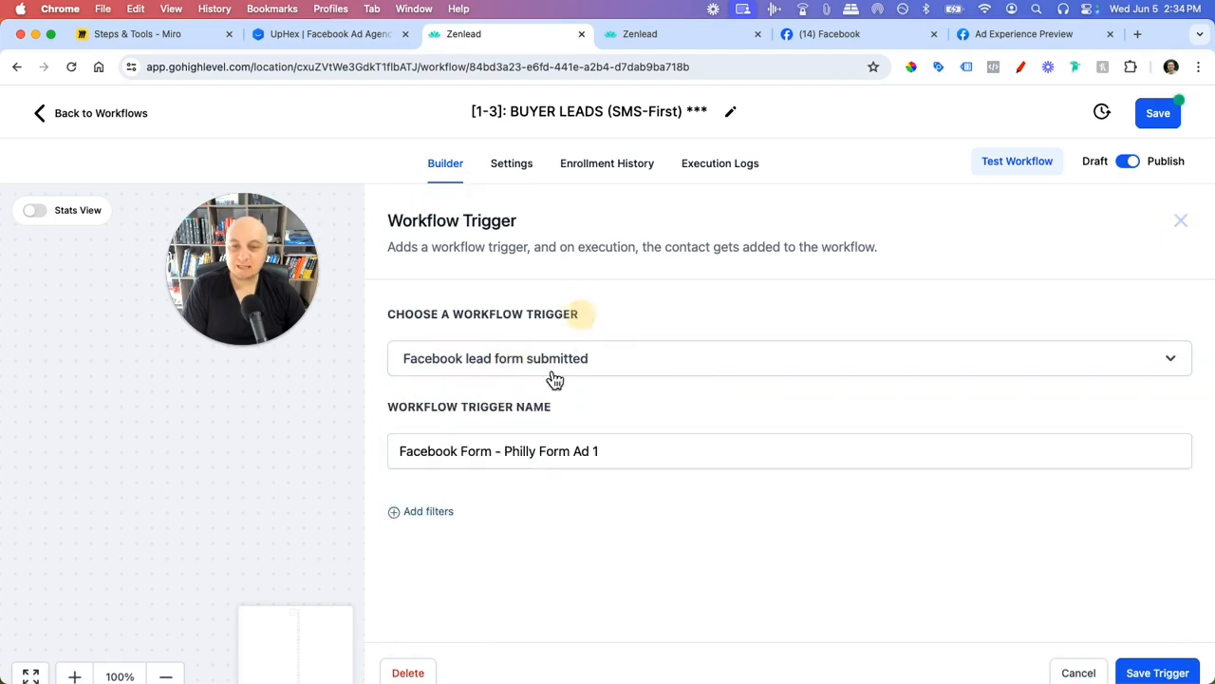
- Rename the Facebook lead form submitted trigger as "Facebook Form - ALL"
click(628, 452)
drag(627, 452, 497, 453)
text(ALL)
click(404, 532)
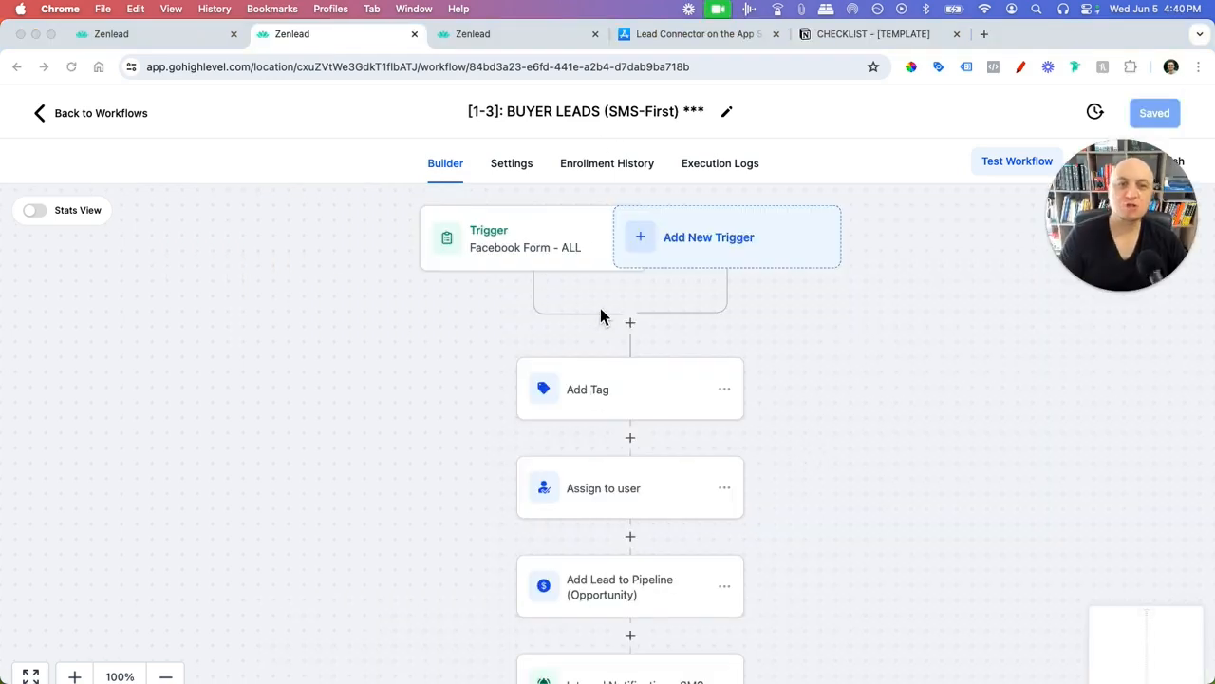
- Check the type, name and filters of the Facebook Form - ALL trigger, and close it without changes
scroll(432, 363, up, 1)
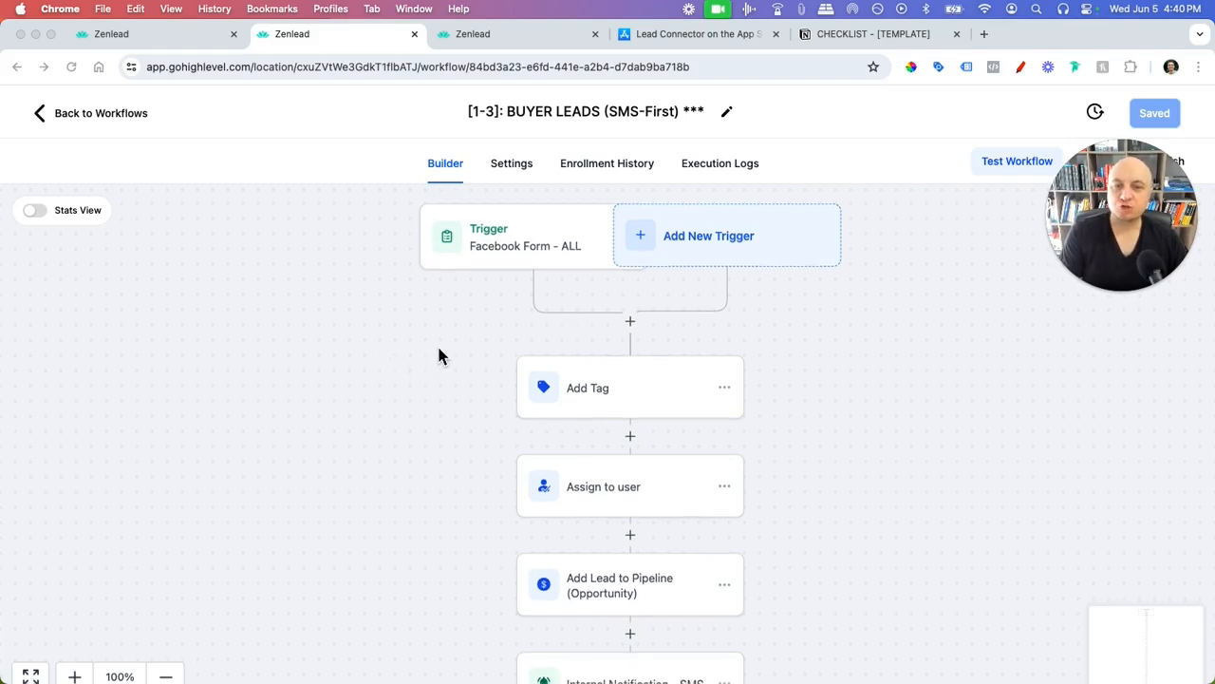
click(532, 264)
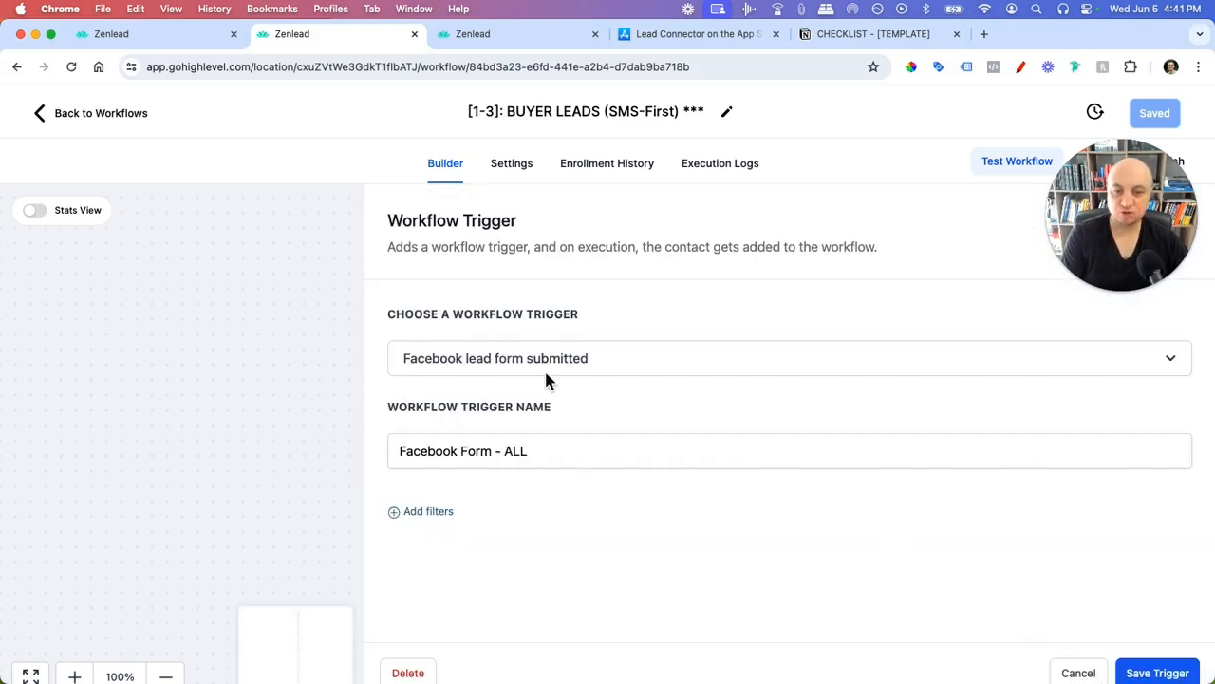
click(1079, 672)
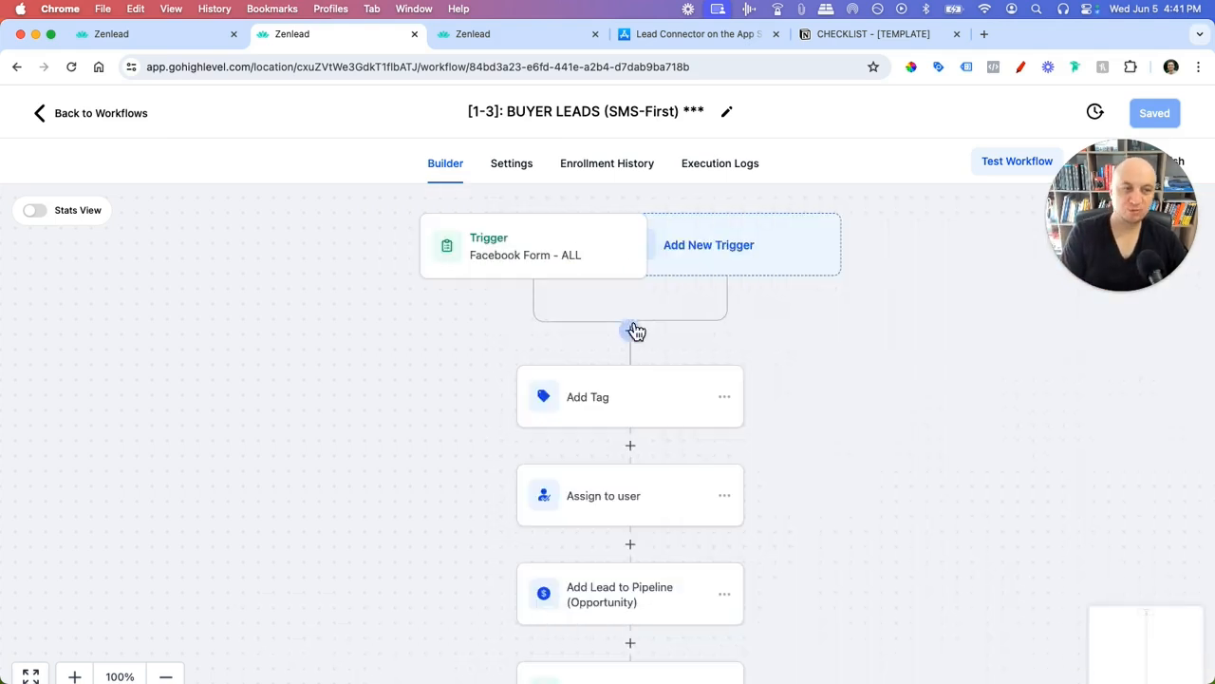
- Examine the workflow's action sequence from Add Tag through the internal notifications, Day 1 waits and SMS 1 - GREETING
scroll(522, 436, down, 2)
scroll(643, 456, down, 8)
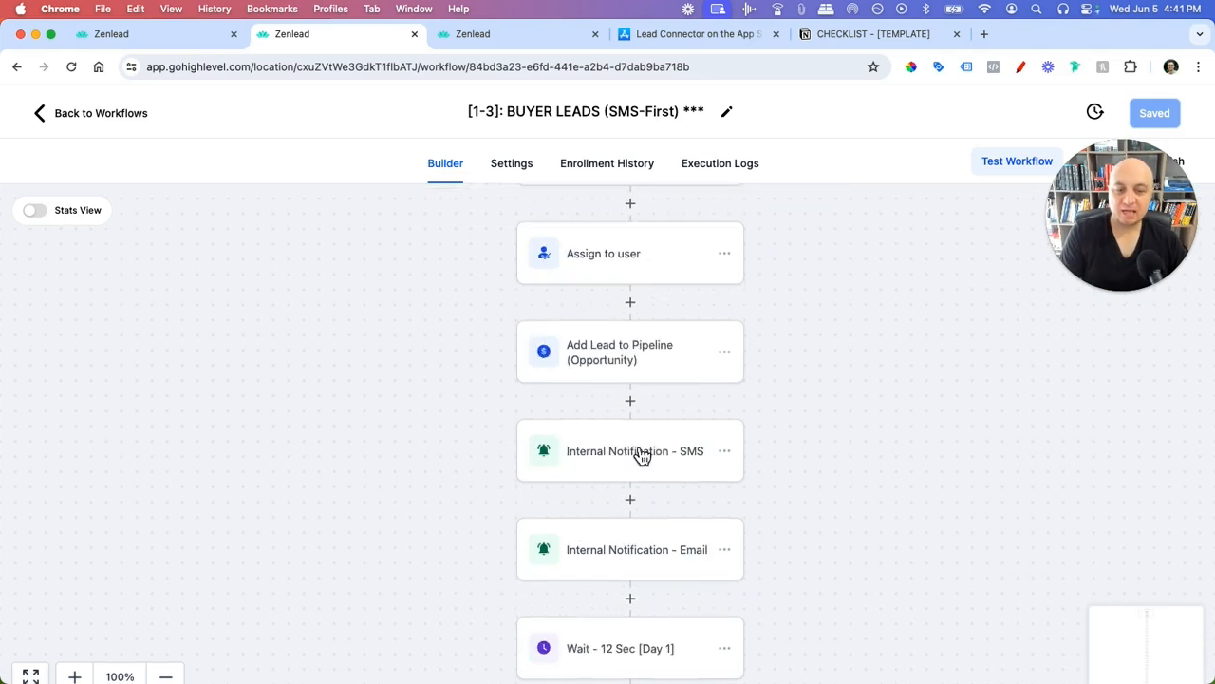
scroll(700, 538, down, 2)
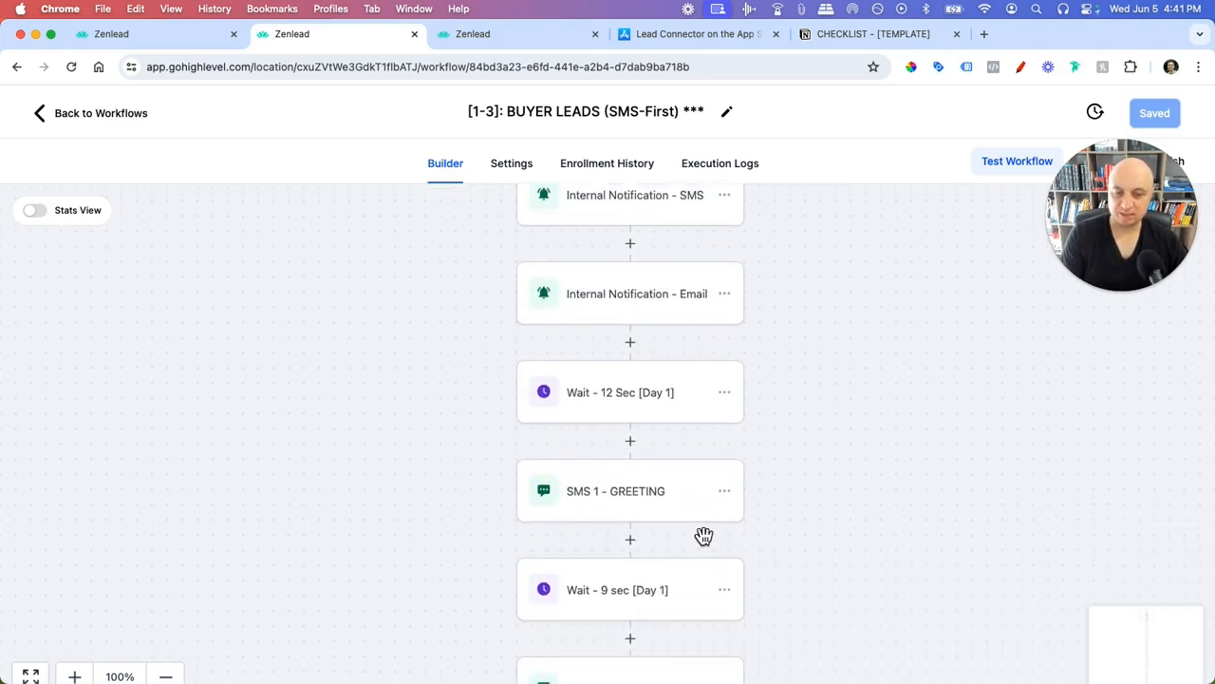
scroll(660, 521, up, 10)
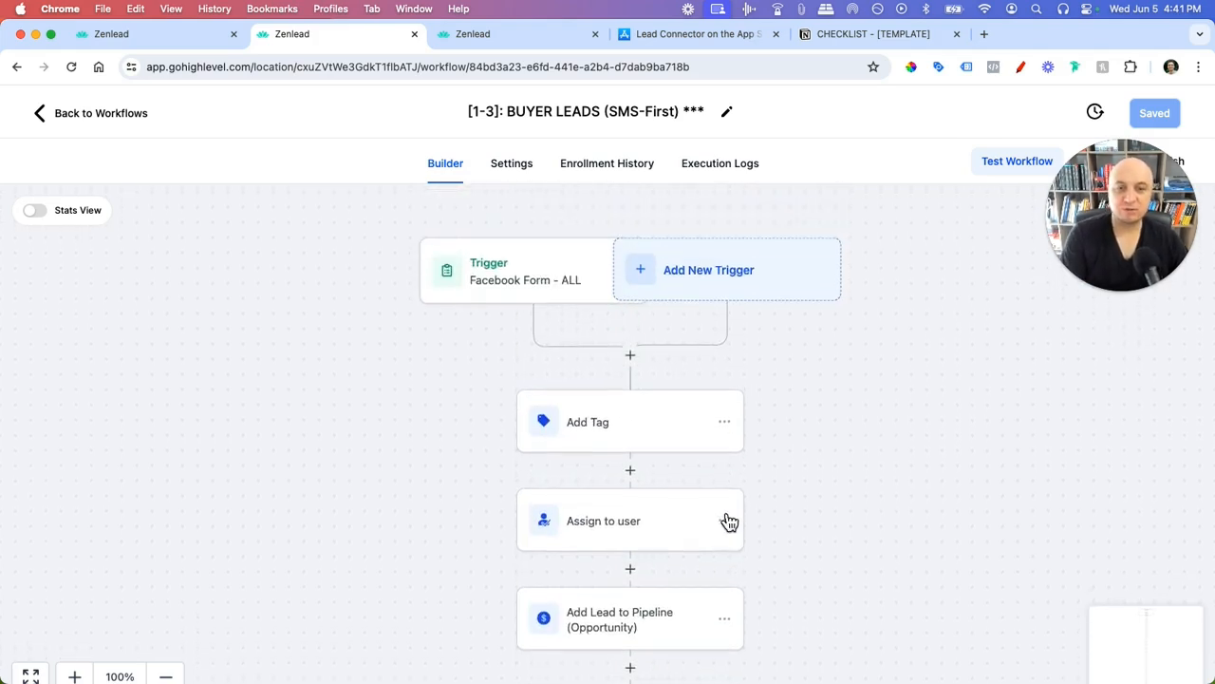
scroll(729, 513, down, 5)
scroll(730, 515, down, 6)
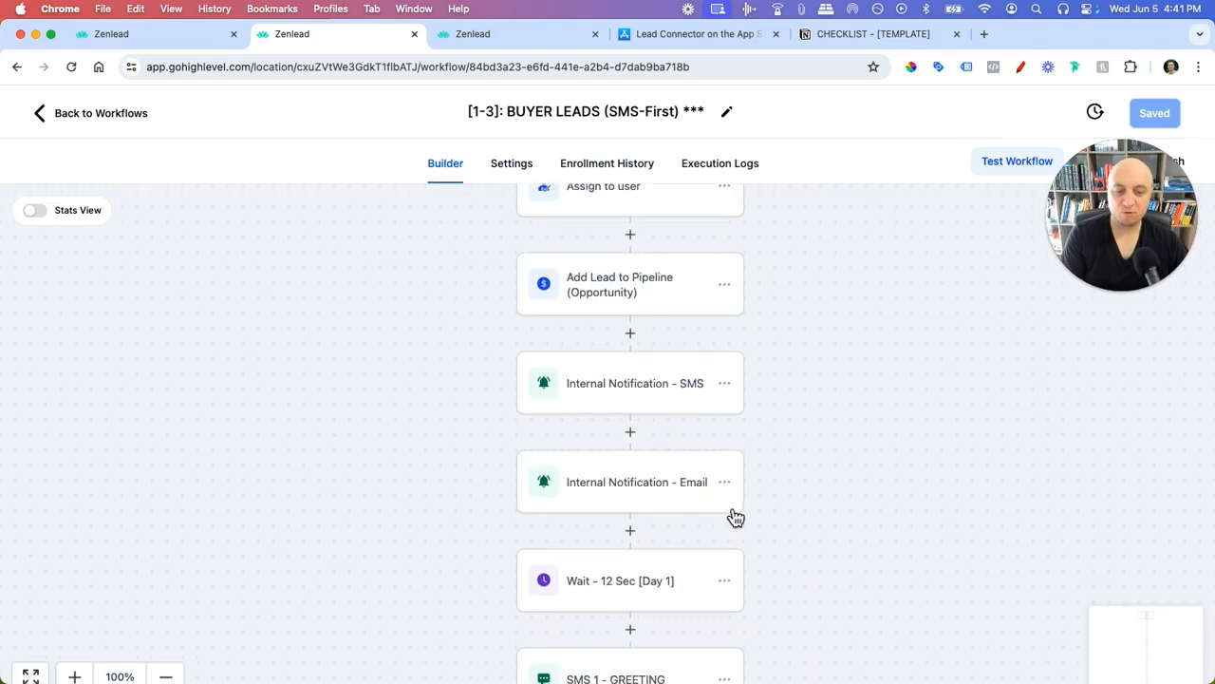
click(625, 528)
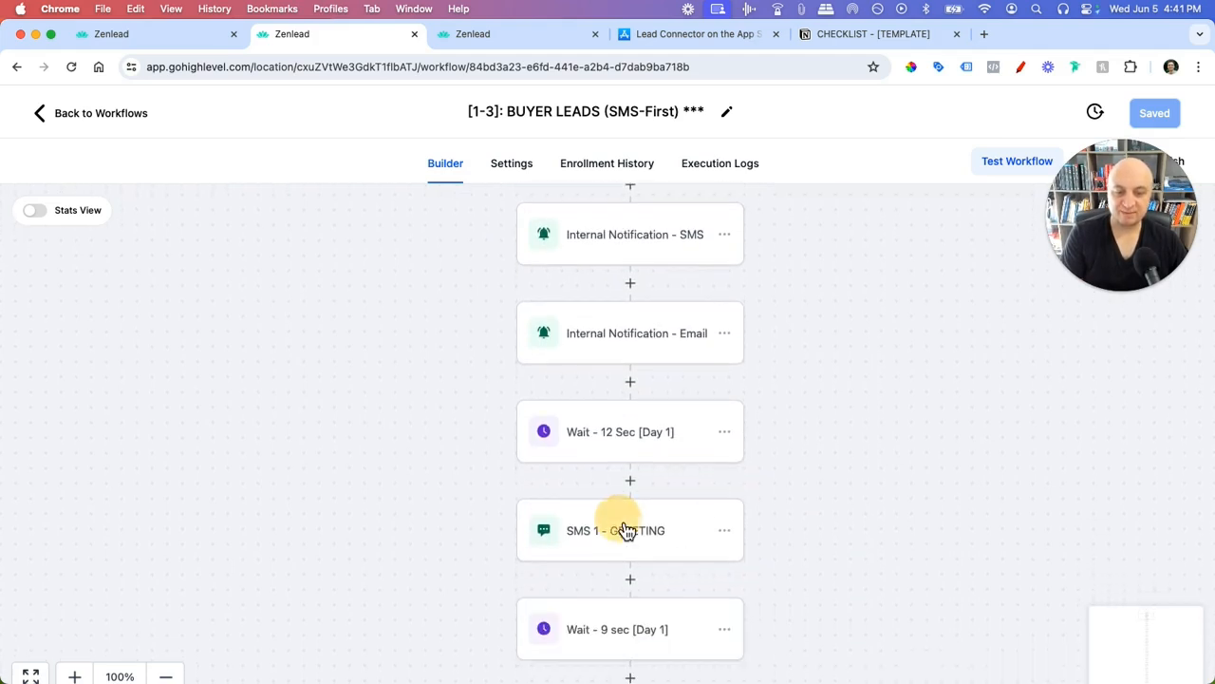
scroll(803, 556, down, 3)
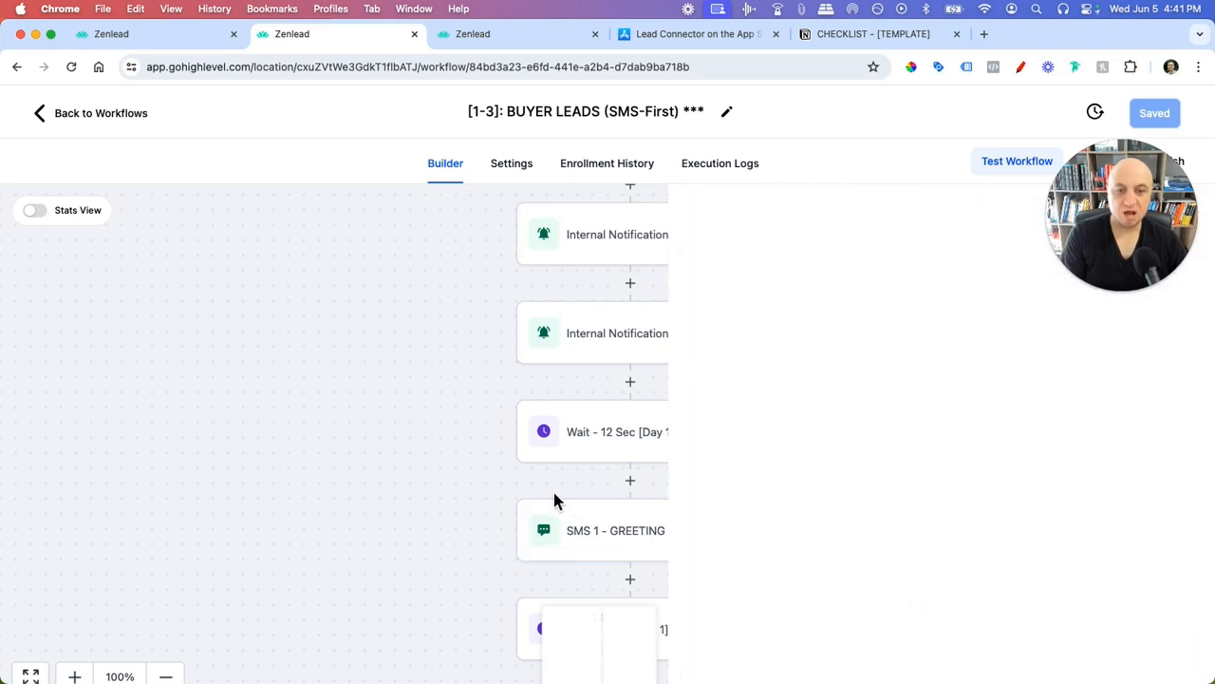
scroll(795, 559, up, 5)
scroll(840, 575, up, 2)
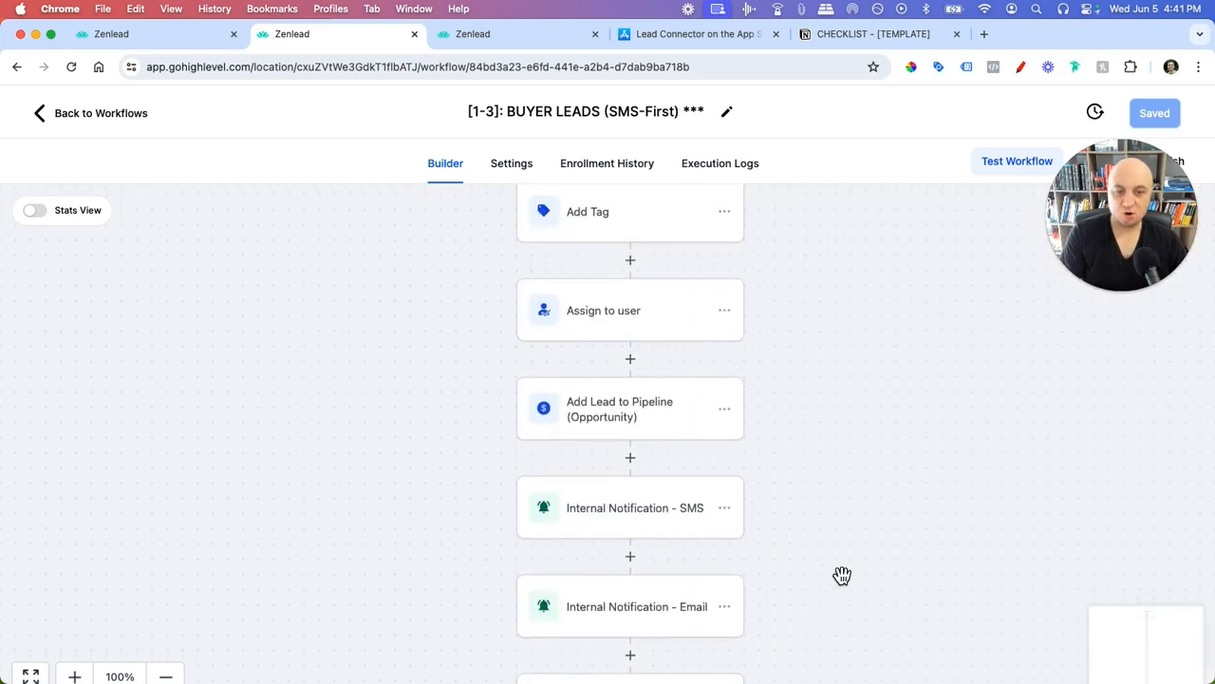
- Sketch a red brace beside the actions from Add Tag to Internal Notification - Email, and exit the page markup
click(1021, 68)
mouse_move(471, 221)
mouse_down()
mouse_move(374, 575)
mouse_move(461, 626)
mouse_up()
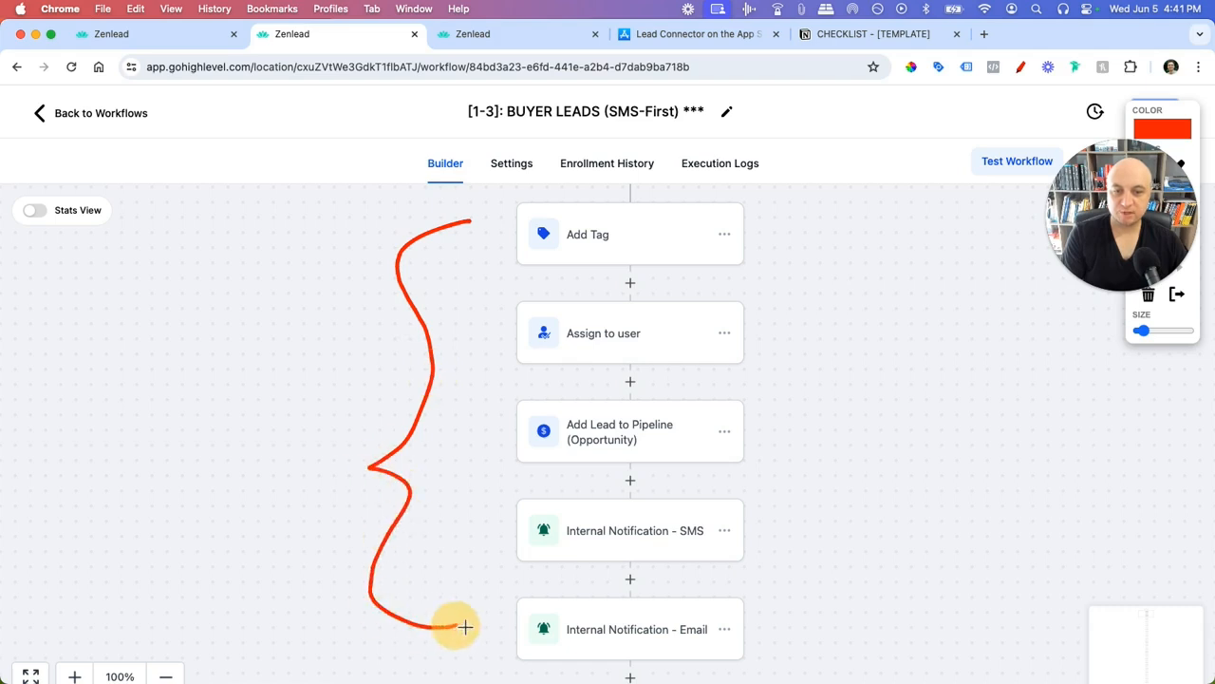
click(1180, 296)
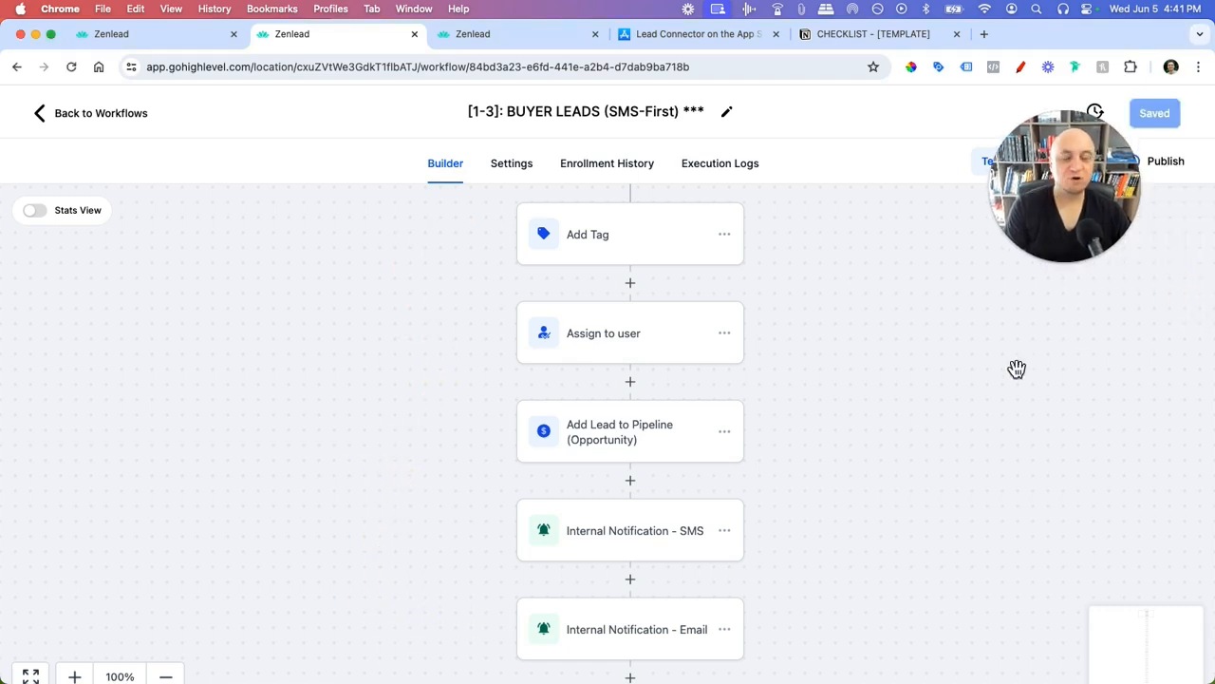
drag(1068, 198, 1096, 203)
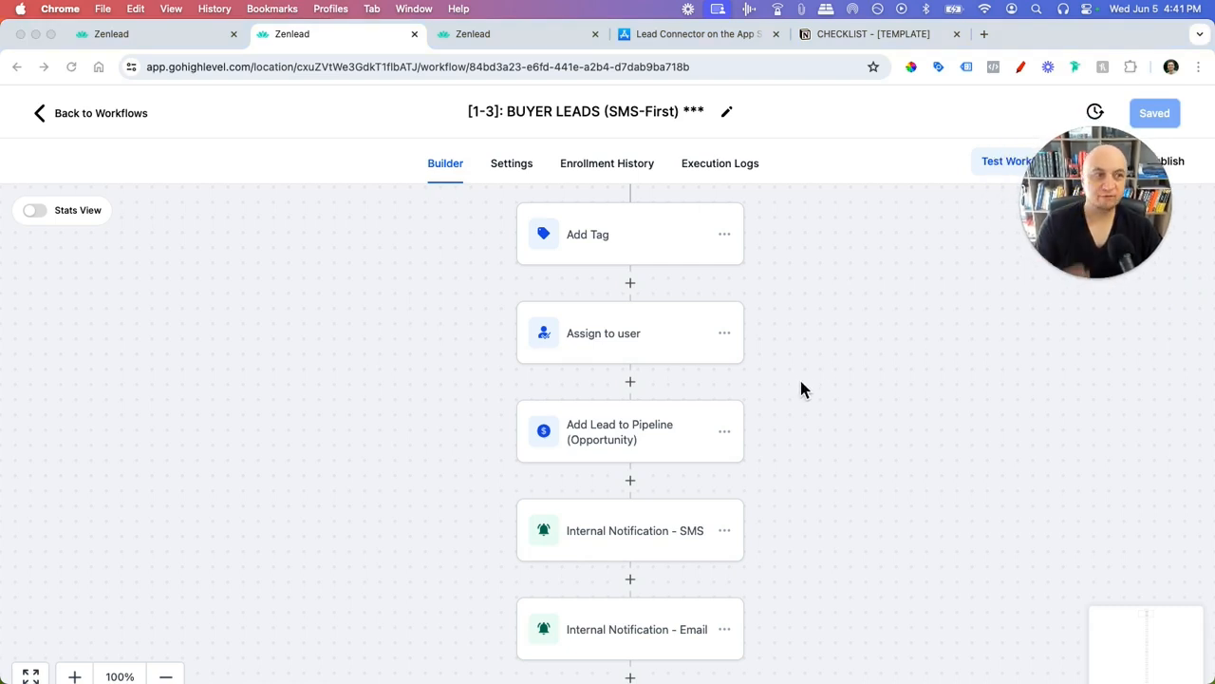
- Open the Add Tag action and browse the tags available for the contact
scroll(786, 379, up, 4)
scroll(787, 386, up, 1)
scroll(762, 361, down, 2)
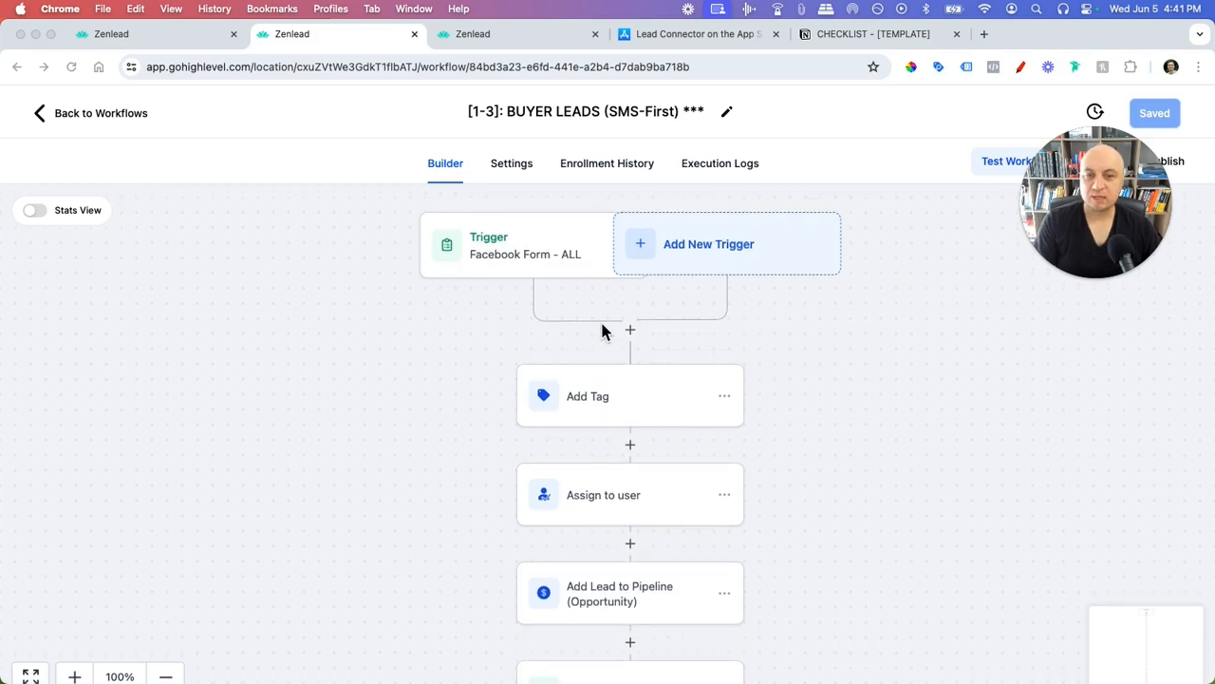
click(545, 242)
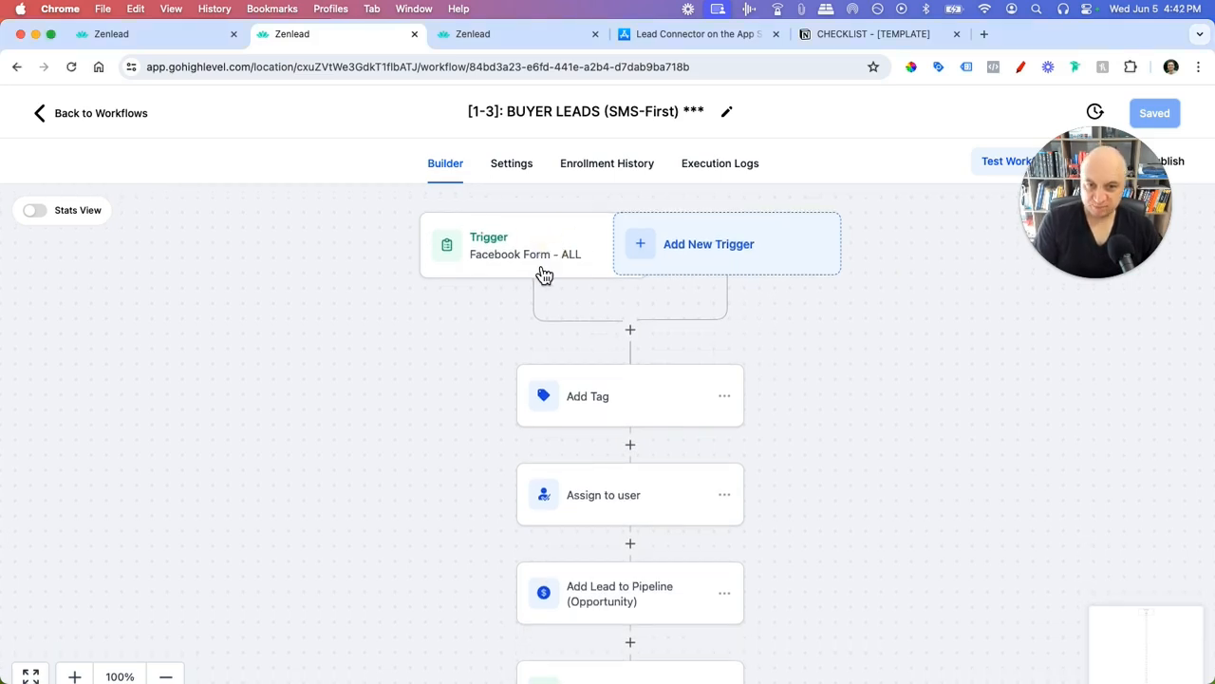
click(631, 396)
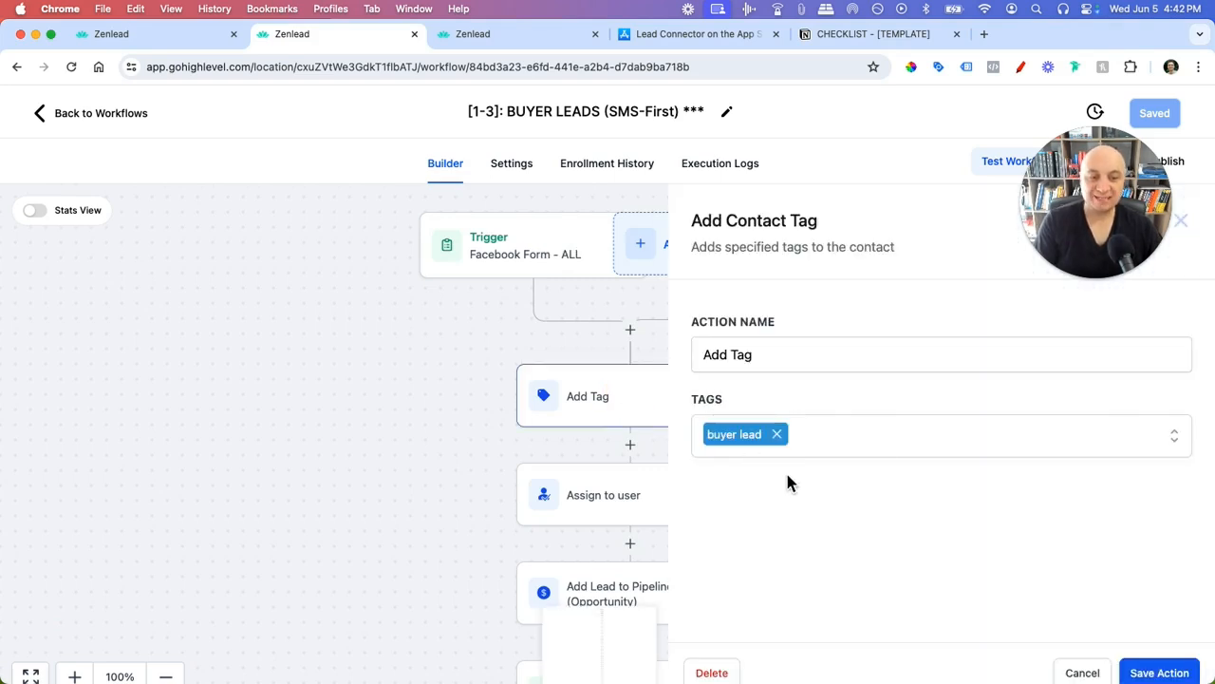
click(862, 442)
scroll(881, 501, down, 10)
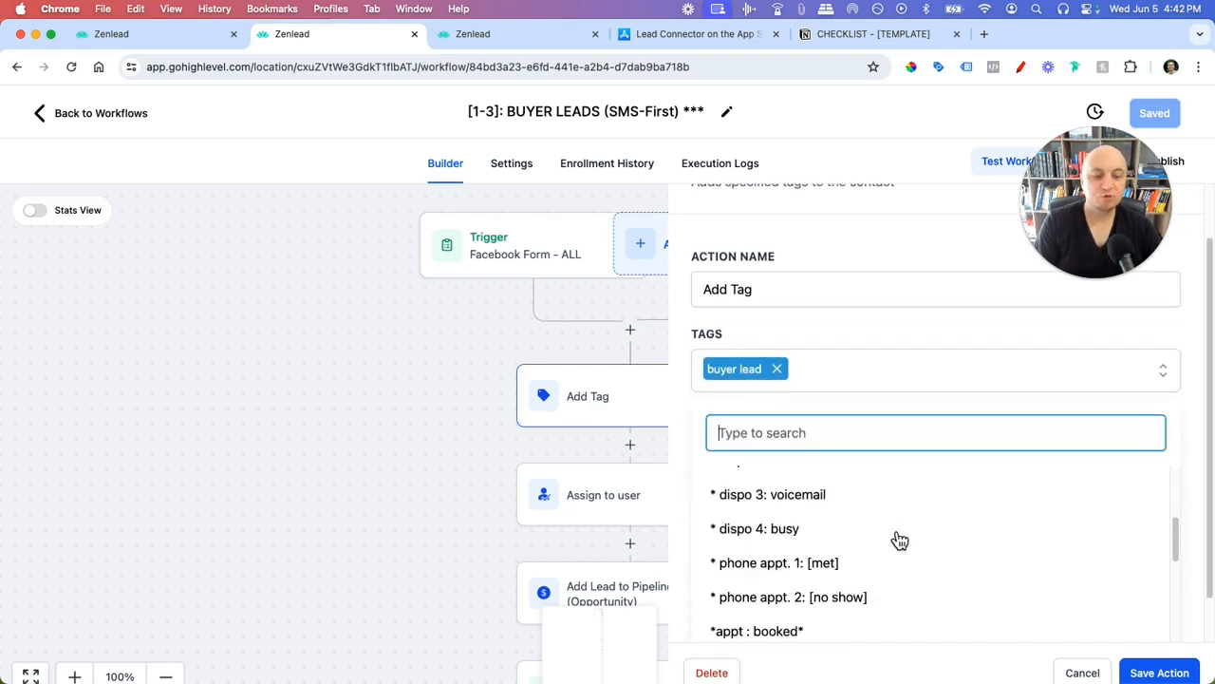
scroll(843, 394, up, 2)
click(814, 393)
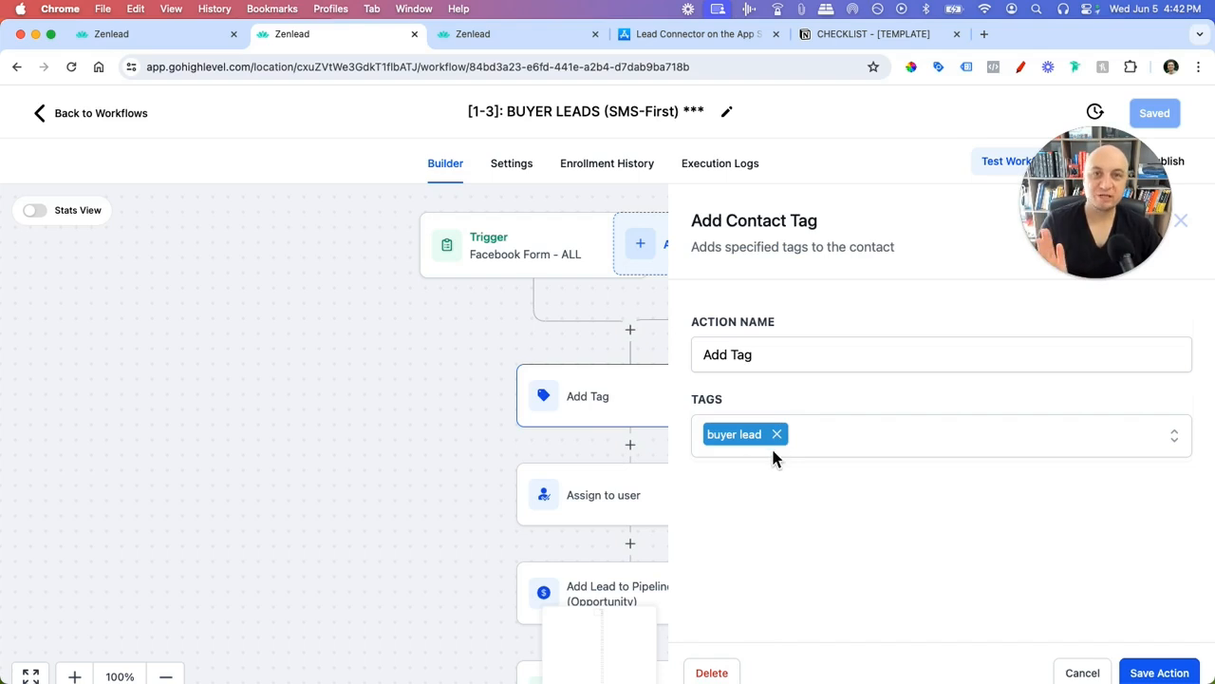
- Try adding the "*appt : booked*" tag to the Add Tag action, remove it and cancel the edit
click(855, 446)
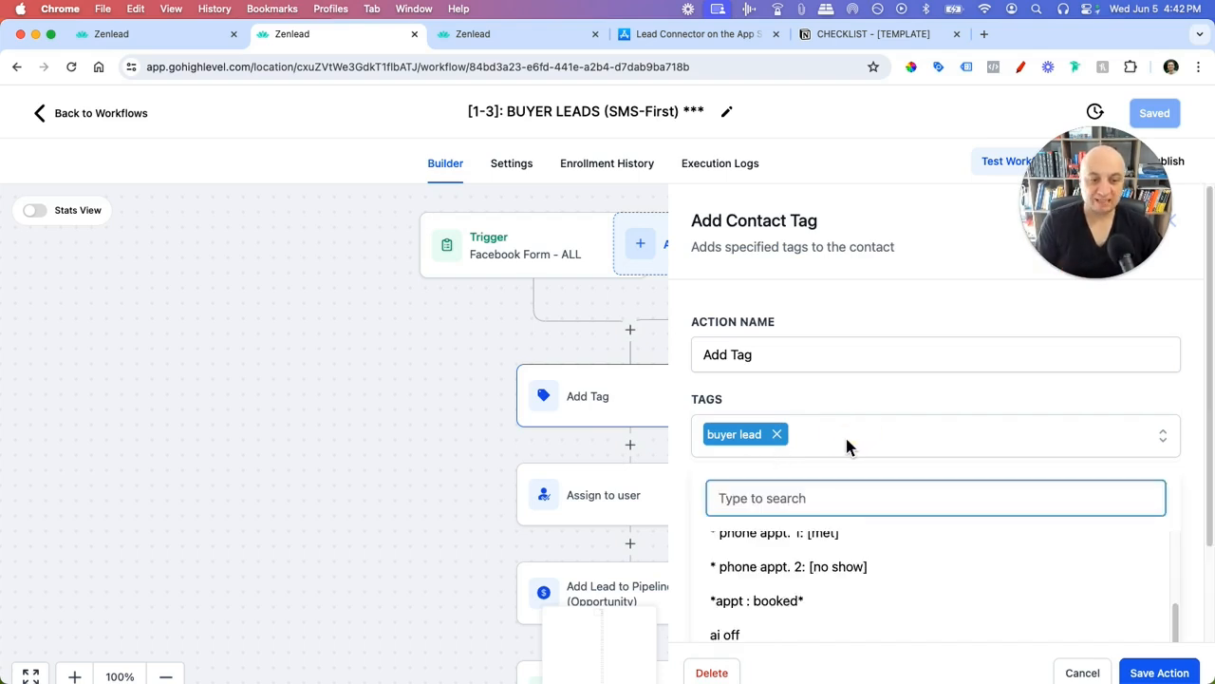
click(750, 602)
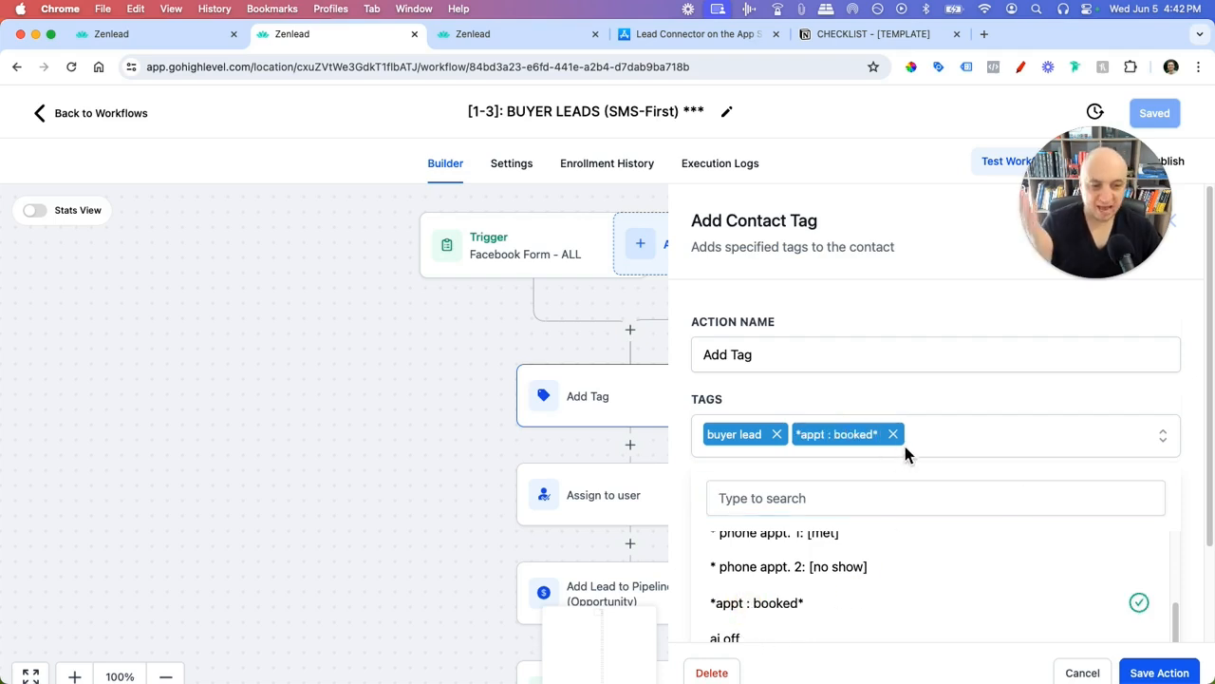
click(892, 434)
click(1075, 669)
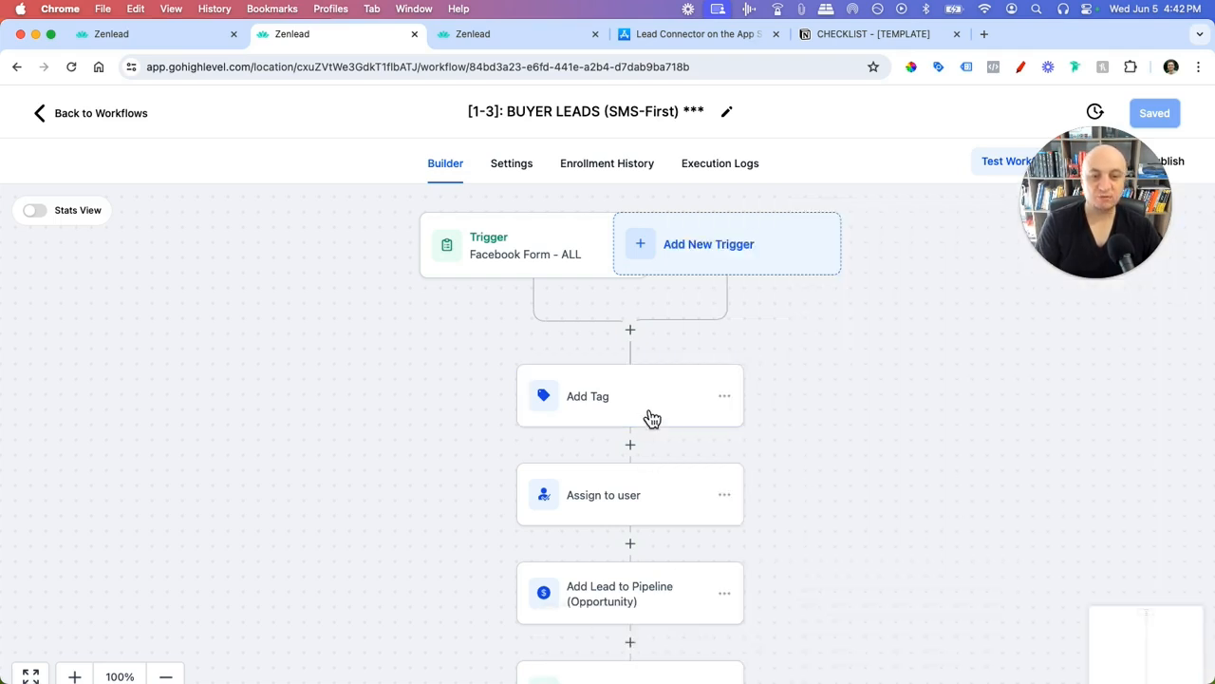
- Check the user and unassigned-contacts settings of the Assign to user action, and close it without changes
scroll(718, 471, down, 2)
scroll(718, 475, down, 3)
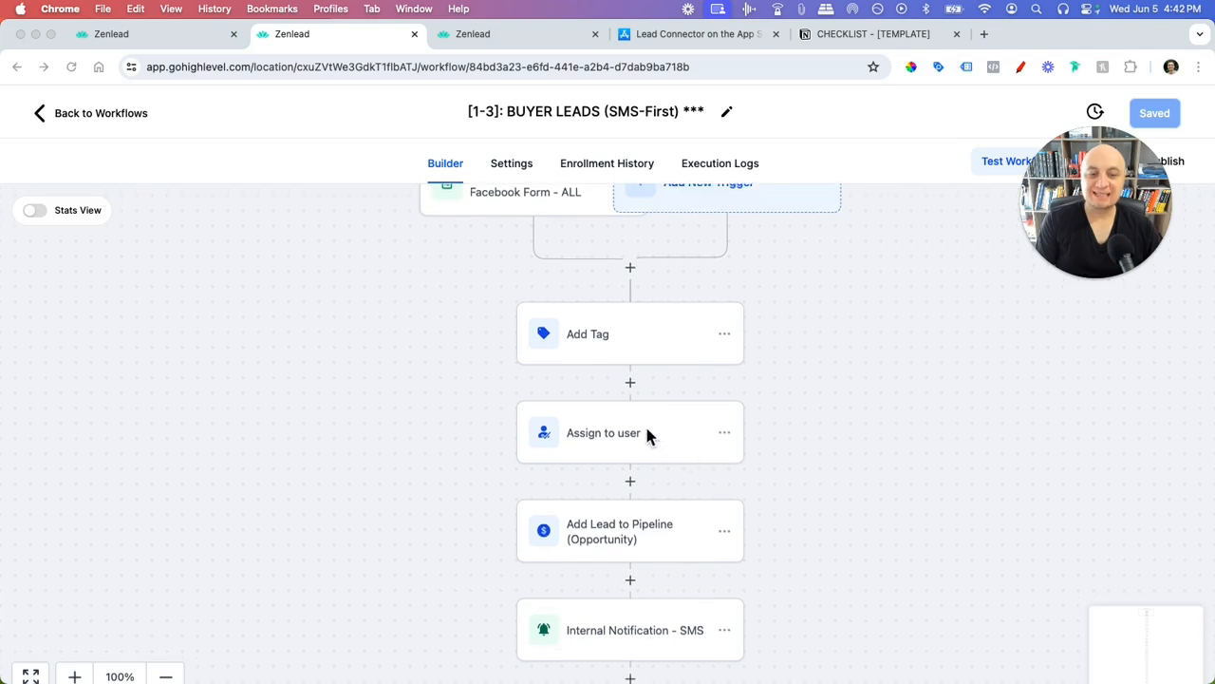
click(666, 449)
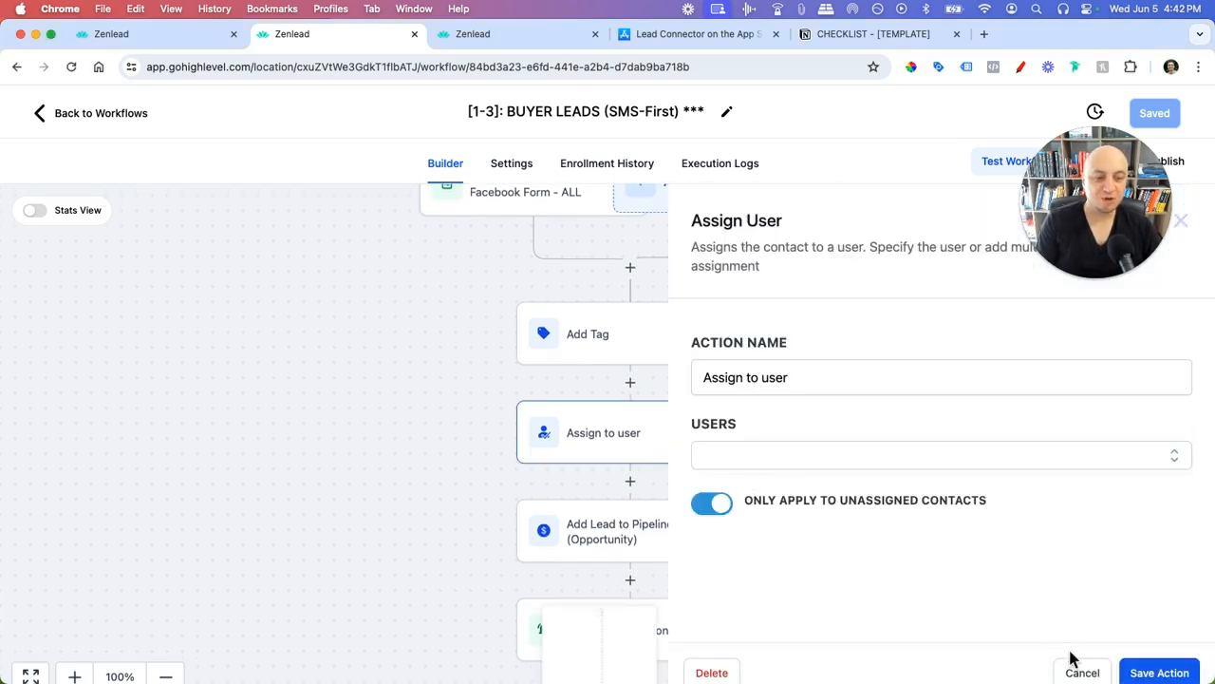
click(1083, 672)
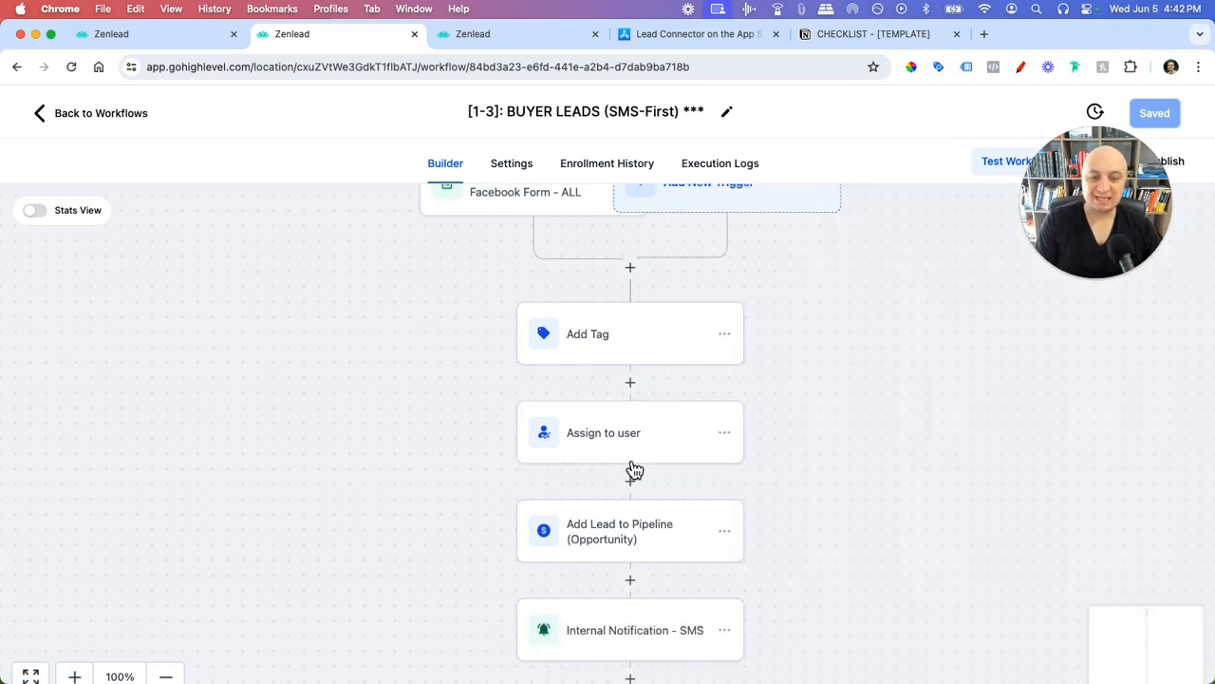
- Open the SMS 1 - GREETING action and examine the first-name placeholder in its message
scroll(637, 474, down, 5)
scroll(653, 524, down, 10)
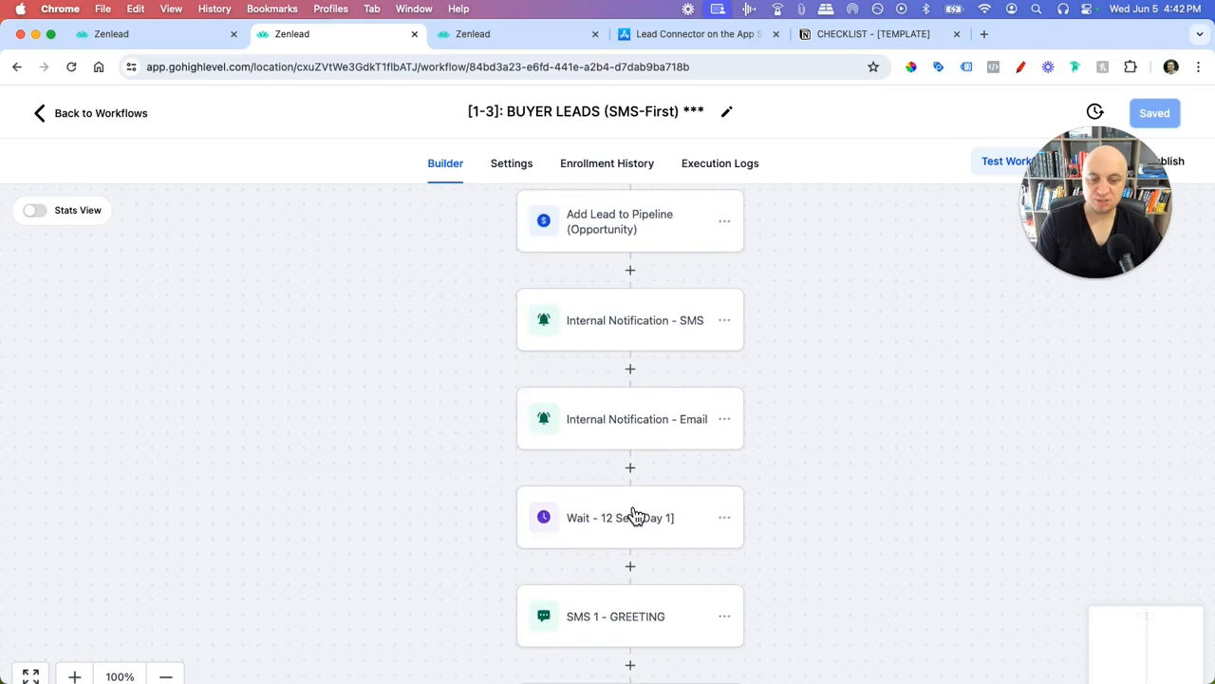
scroll(636, 512, down, 5)
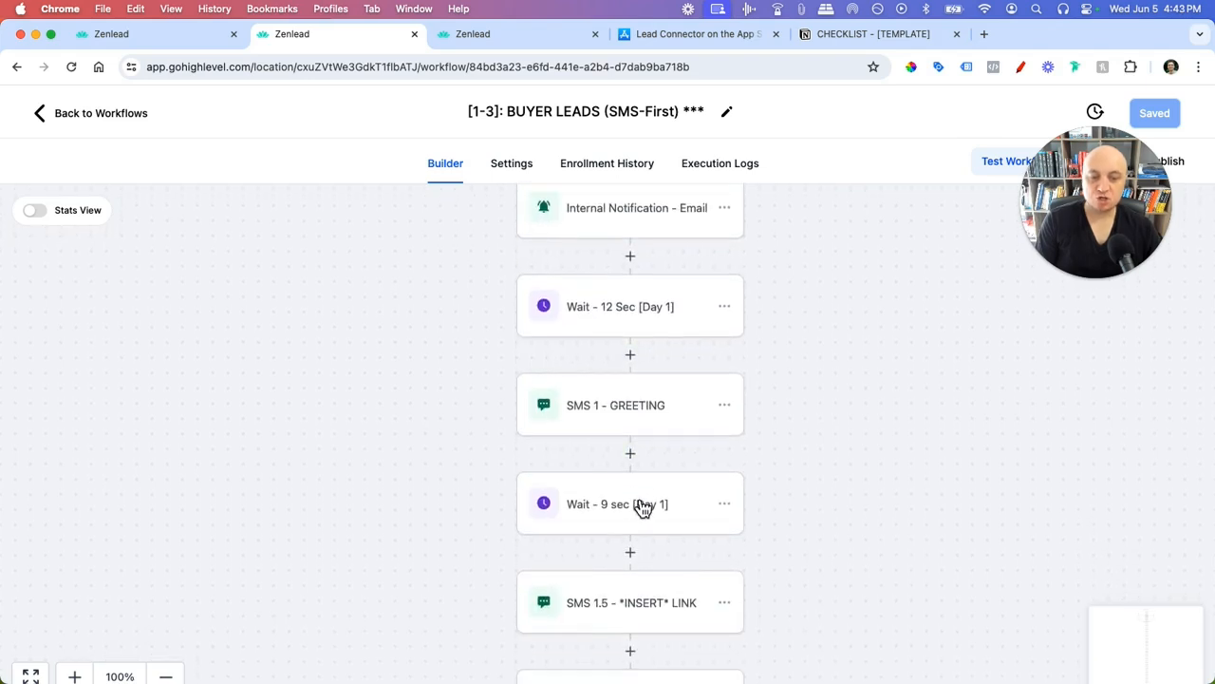
click(627, 418)
scroll(855, 467, down, 4)
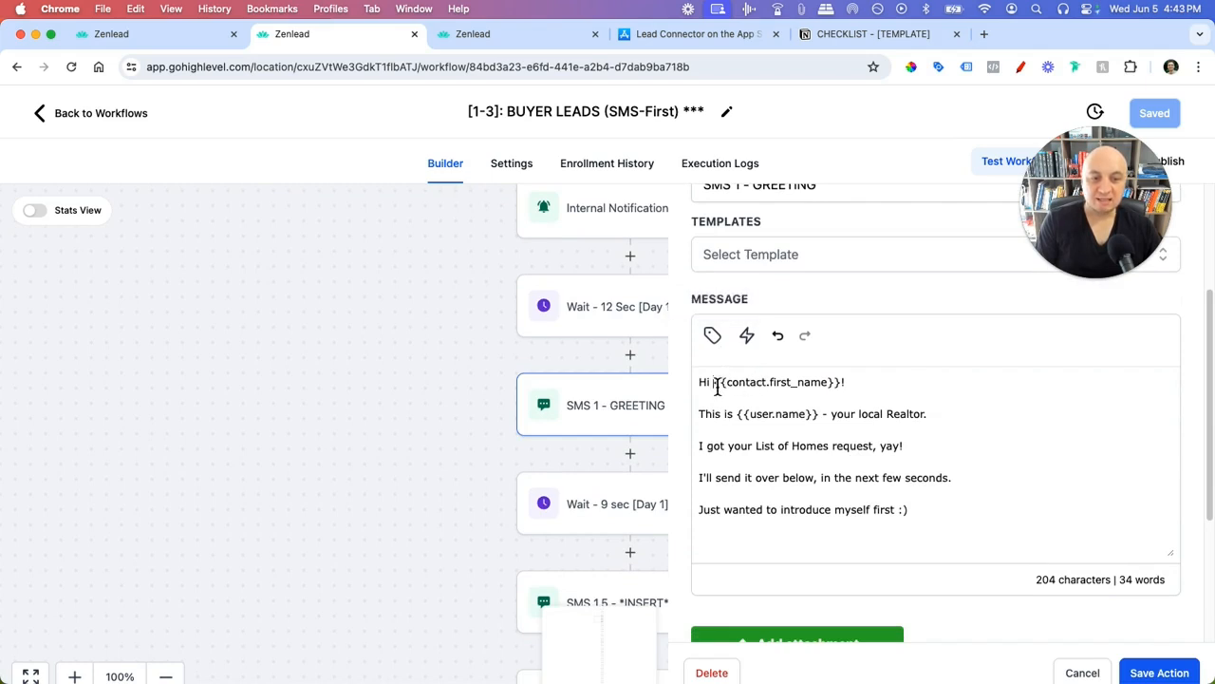
drag(718, 387, 857, 399)
- Insert the contact's First Name custom value at the end of the greeting line in the SMS 1 - GREETING message
click(857, 388)
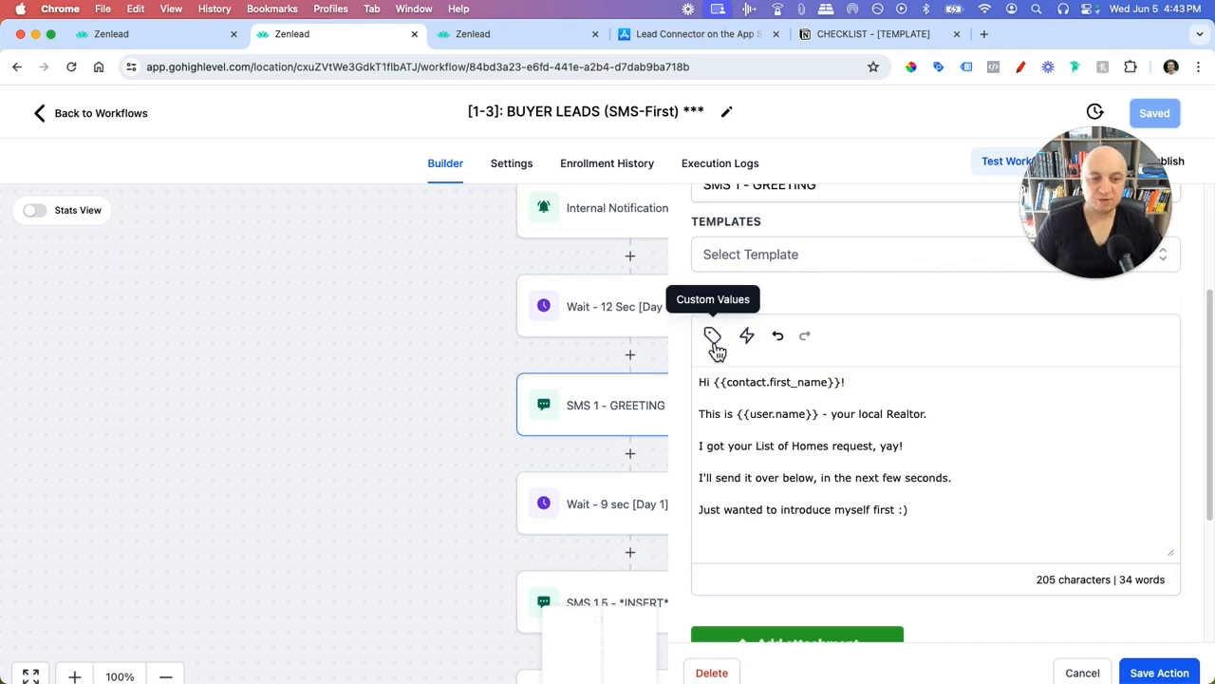
click(714, 338)
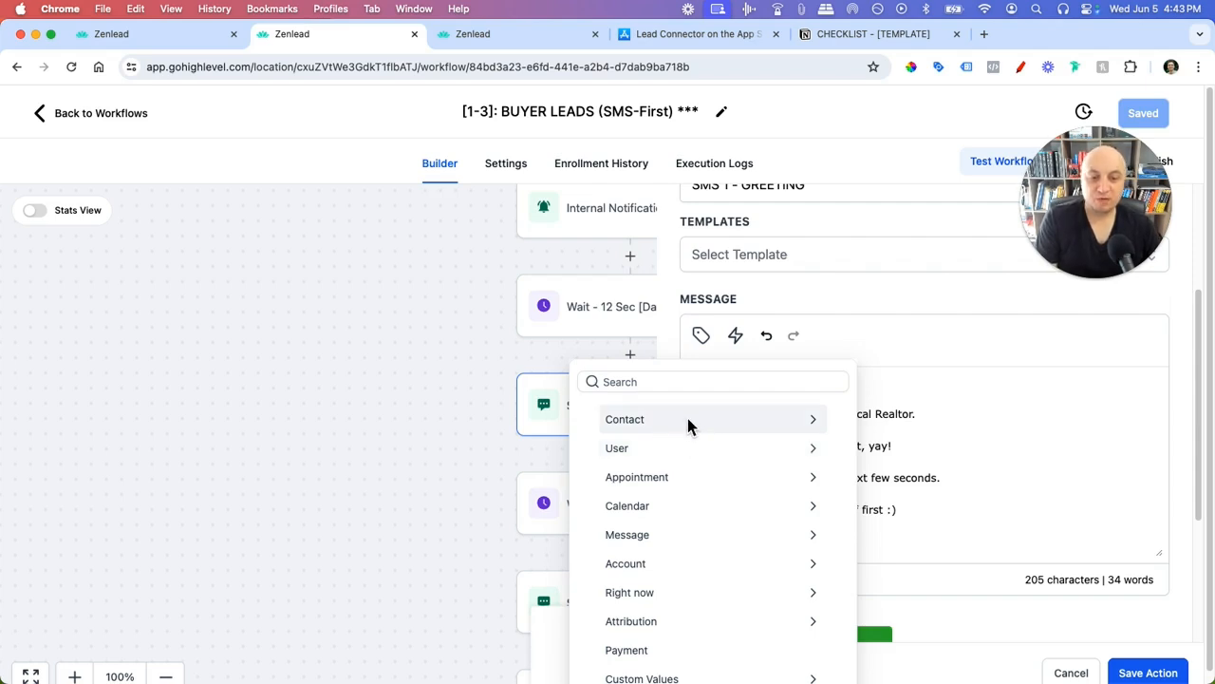
click(688, 418)
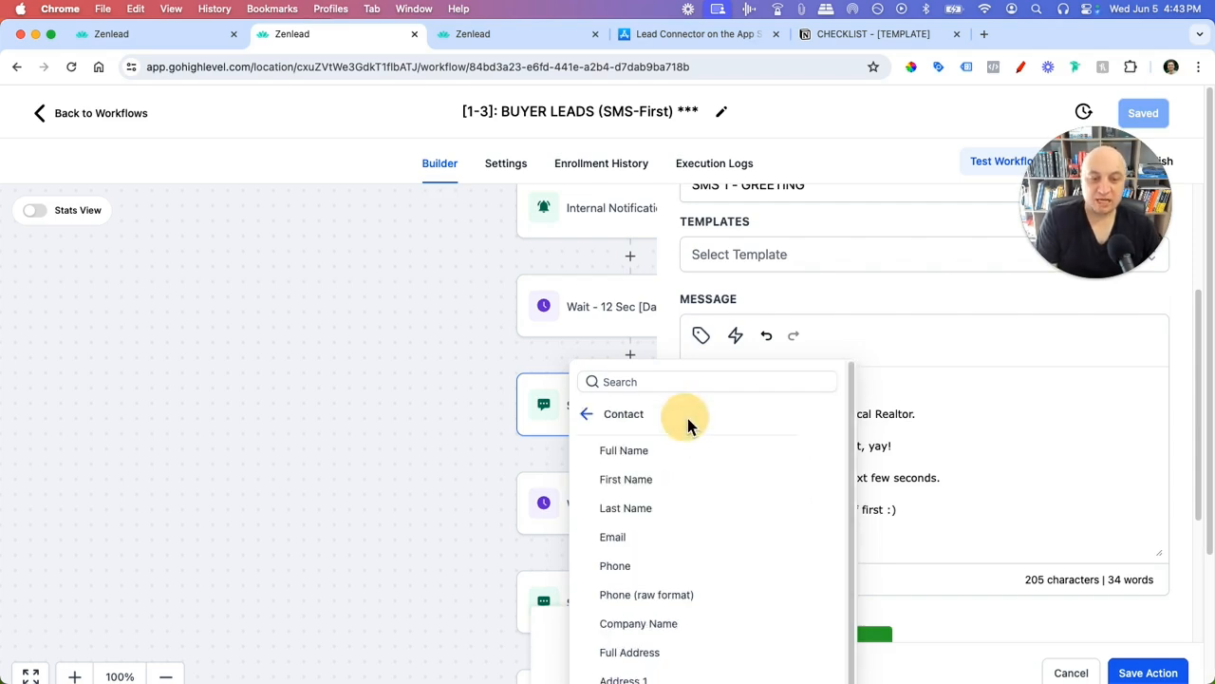
click(655, 479)
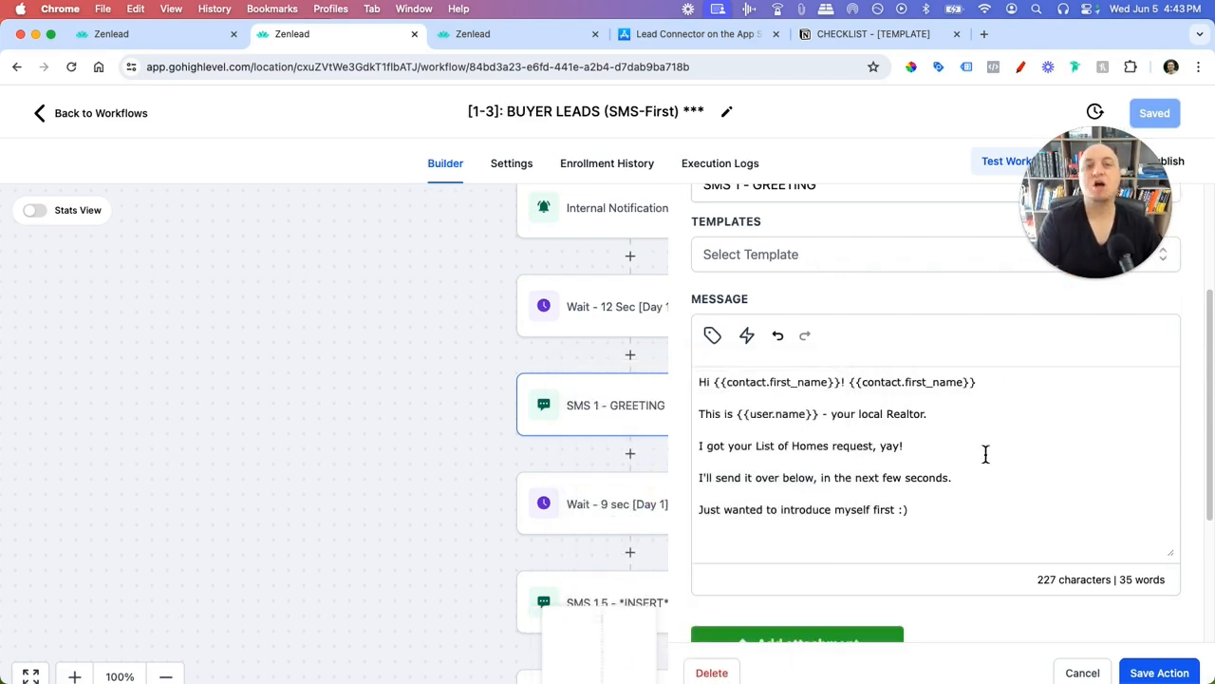
- Remove the extra {{contact.first_name}} placeholder from the end of the greeting line in the SMS 1 - GREETING message
drag(993, 389, 848, 383)
key(BackSpace)
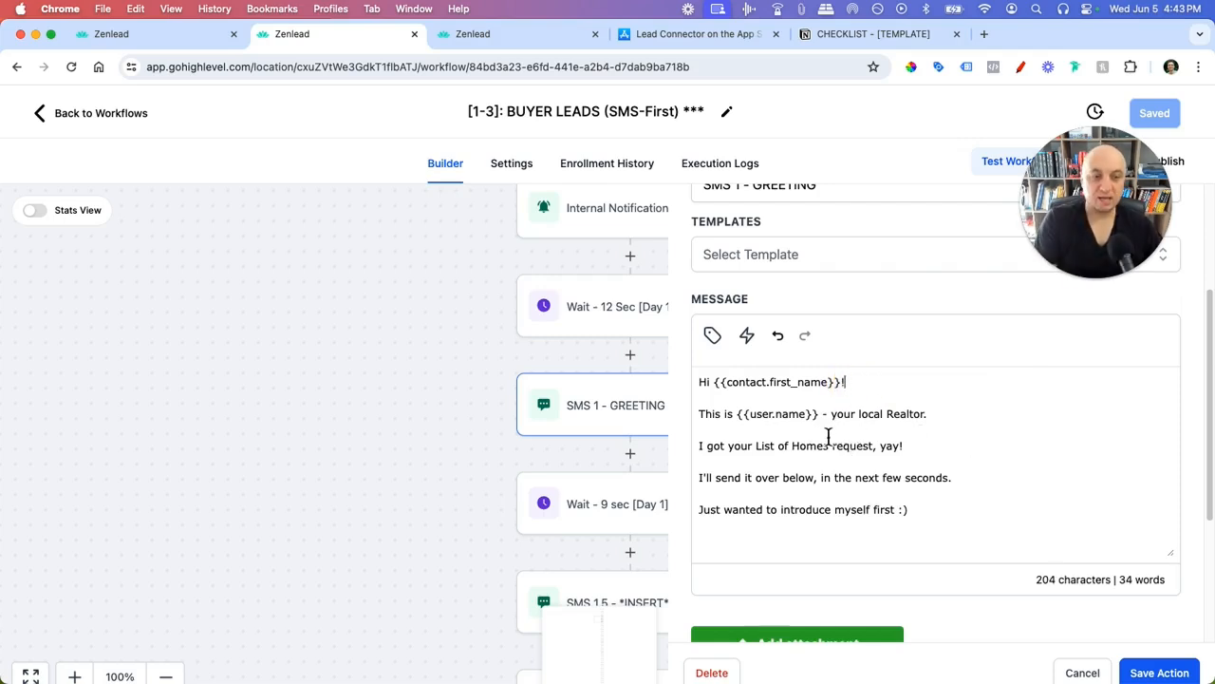
scroll(607, 470, down, 3)
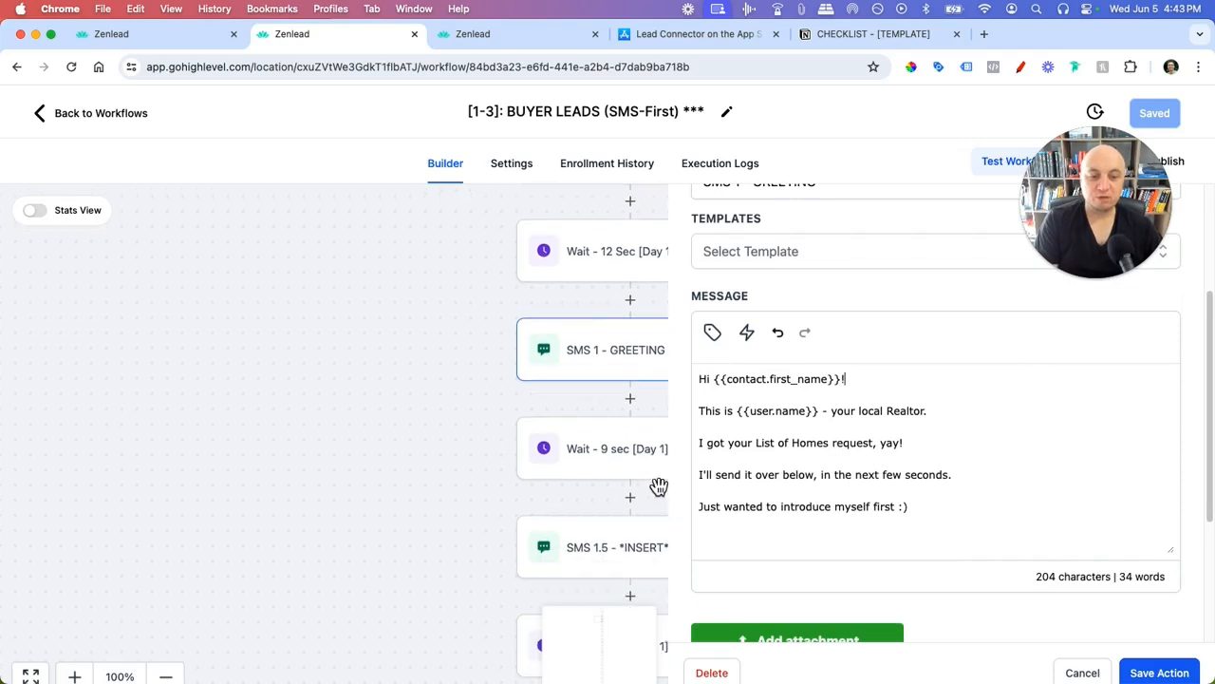
scroll(606, 459, down, 8)
drag(860, 384, 746, 384)
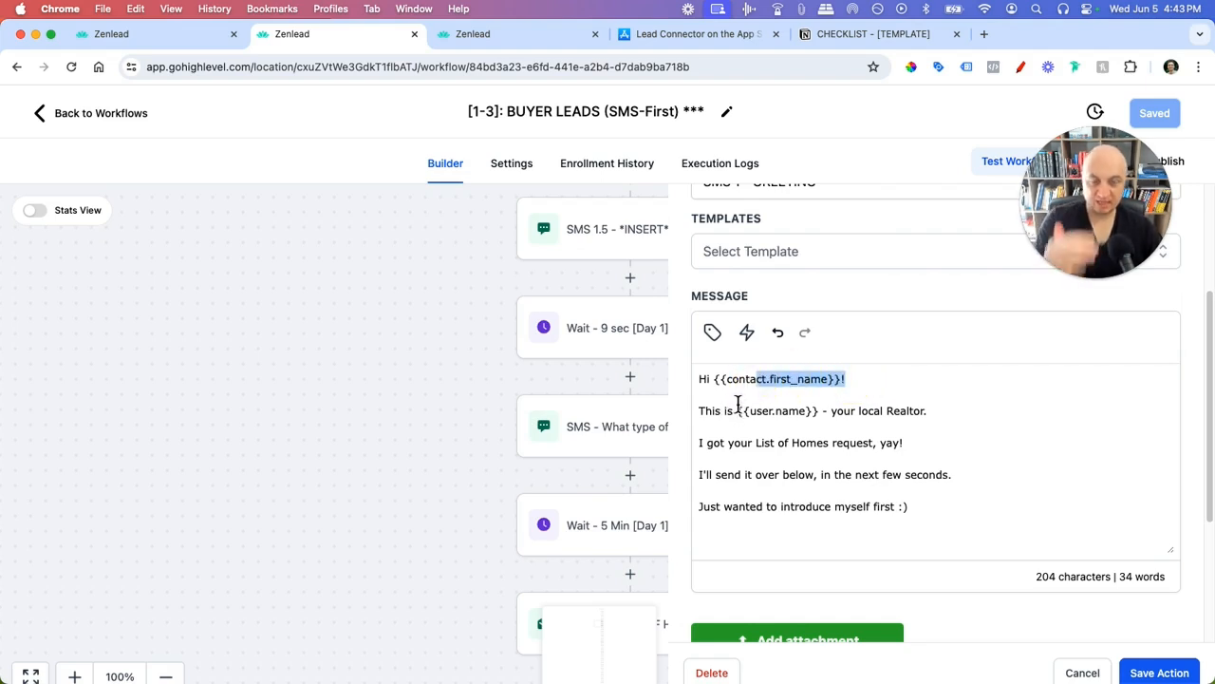
click(848, 391)
- Try deleting the {{user.name}} placeholder from the introduction line, undo the deletion and cancel the SMS 1 - GREETING edit
drag(821, 421, 747, 413)
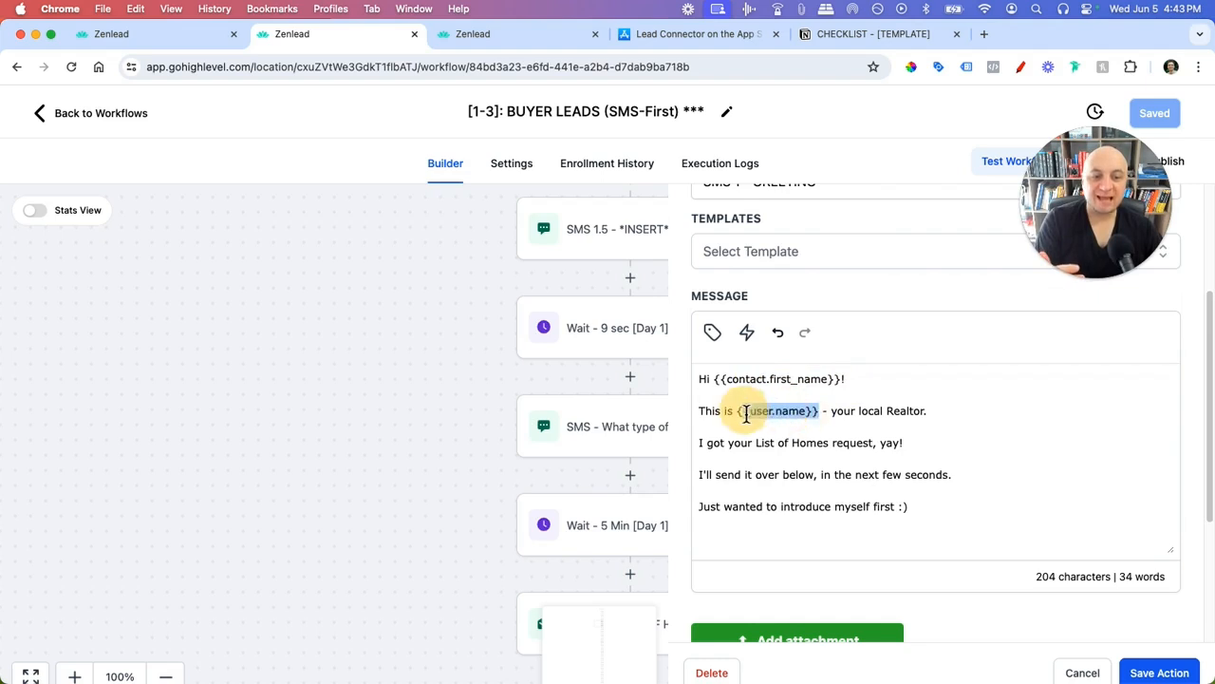
key(BackSpace)
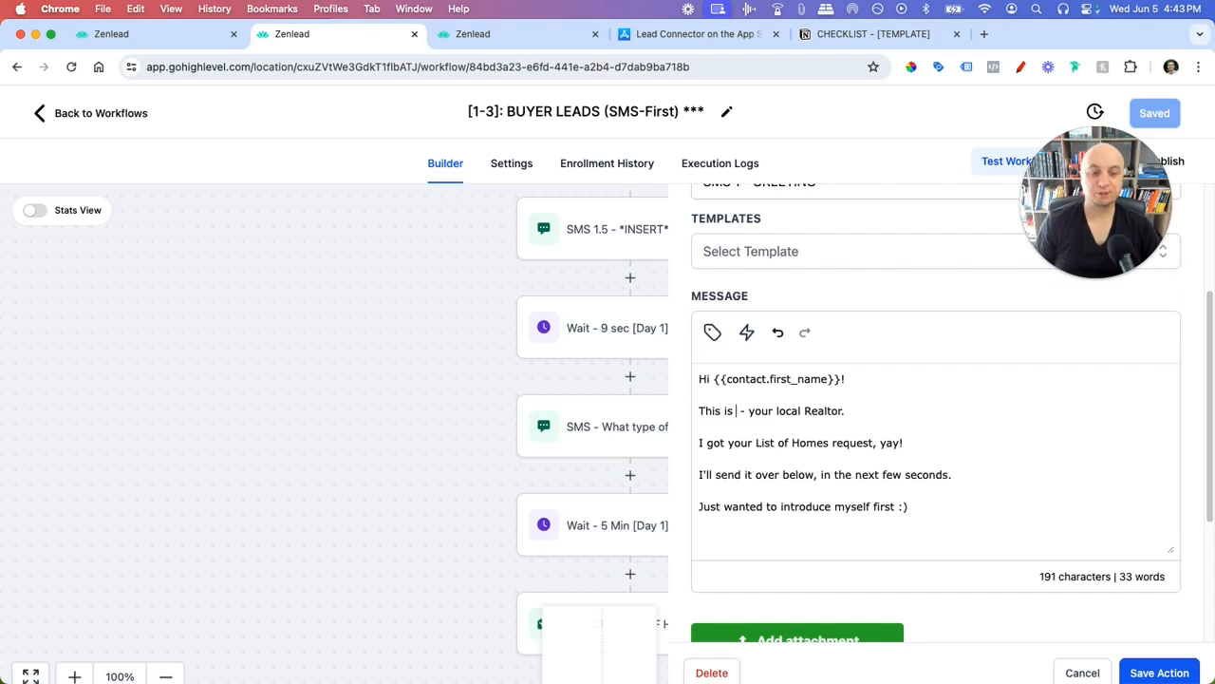
key(super+z)
click(1082, 672)
- Switch the unassigned-contacts option of the Assign to user action off and on again, check its users field, and save the action
scroll(604, 389, up, 1)
scroll(605, 389, up, 10)
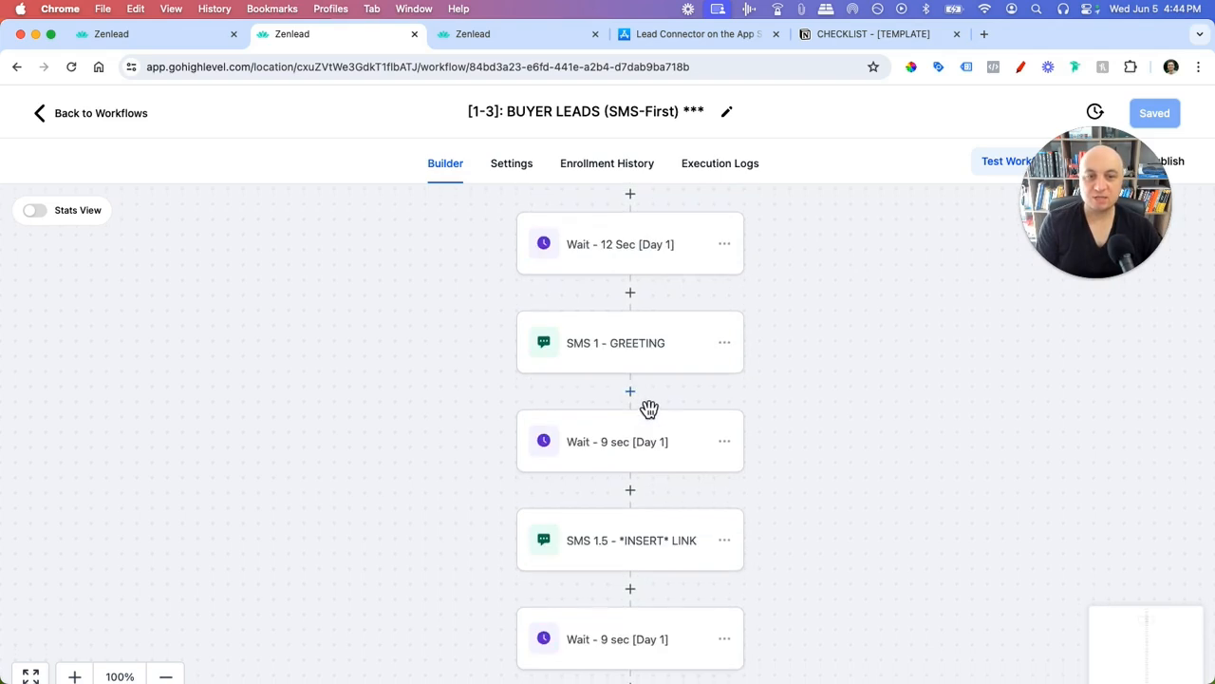
scroll(663, 423, up, 1)
click(623, 344)
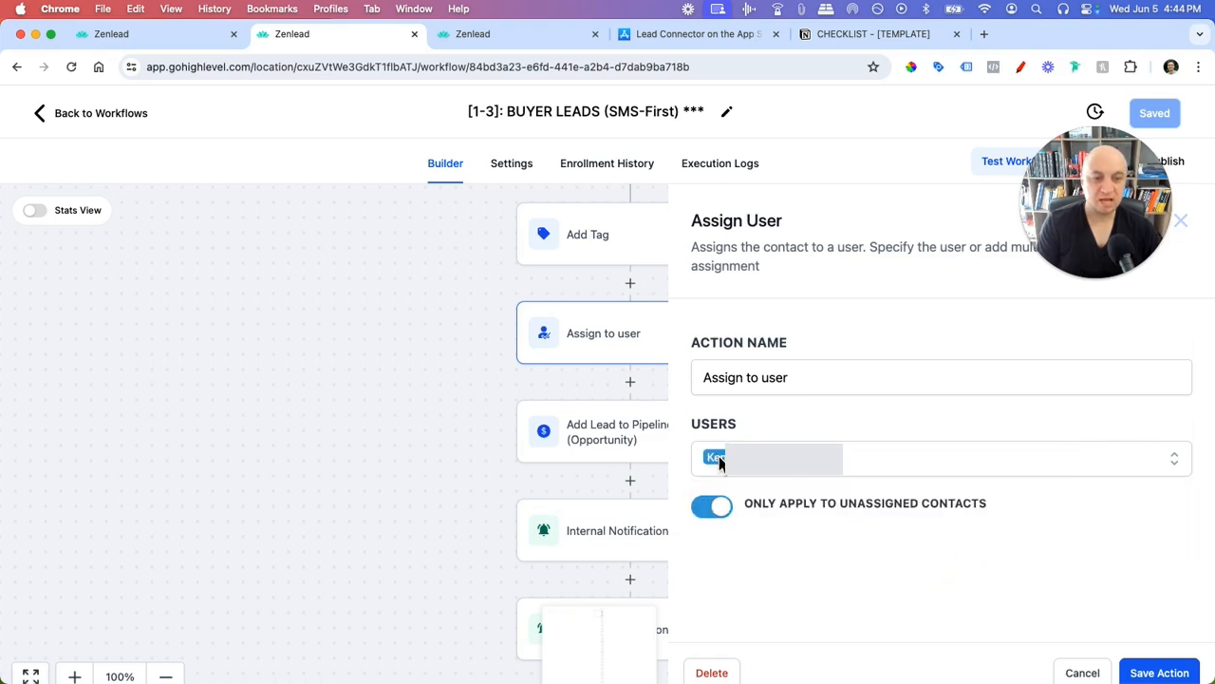
click(722, 517)
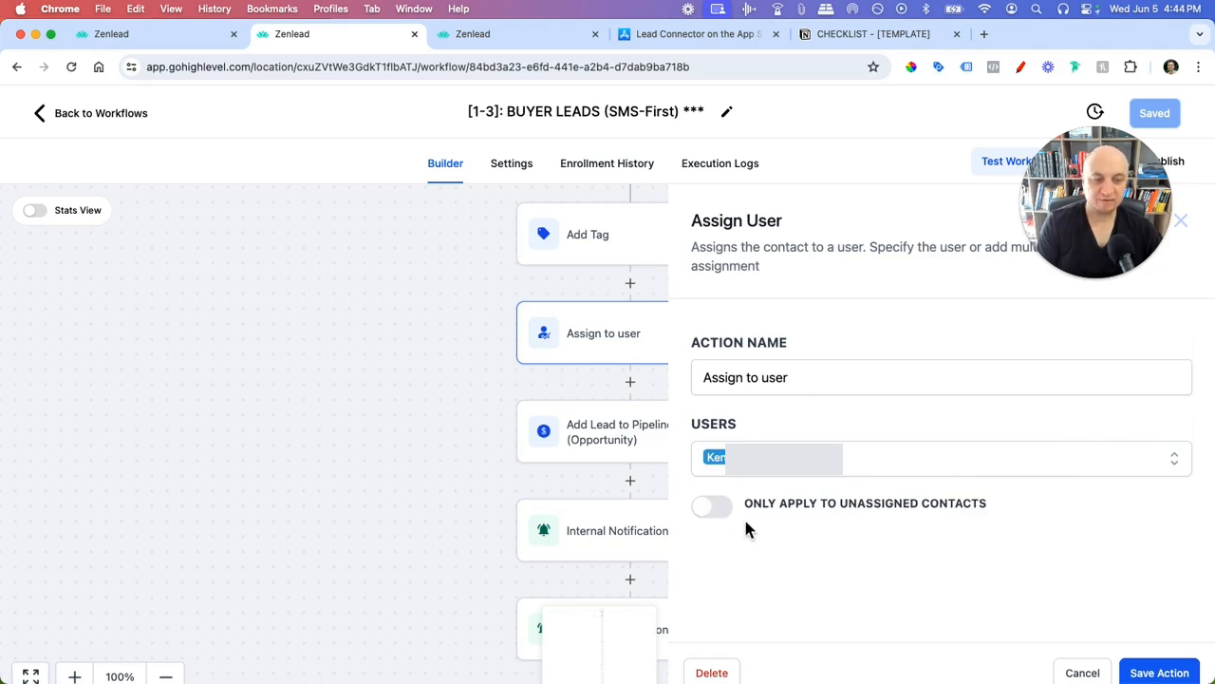
click(723, 518)
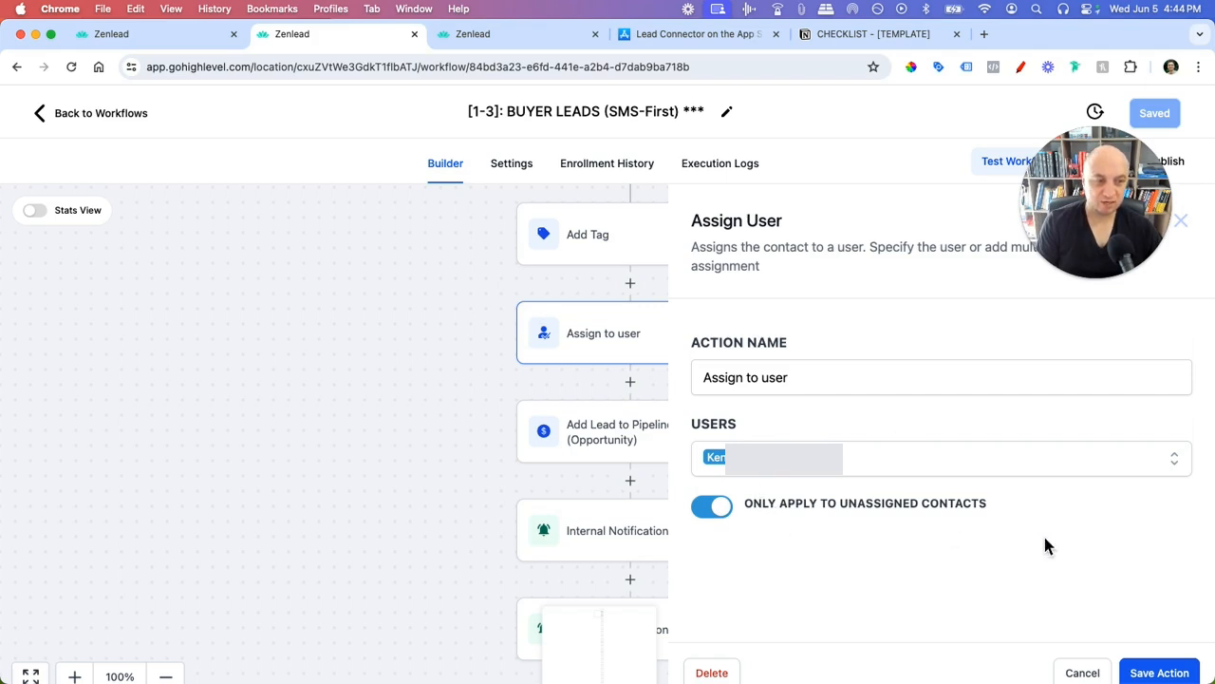
click(903, 470)
click(995, 578)
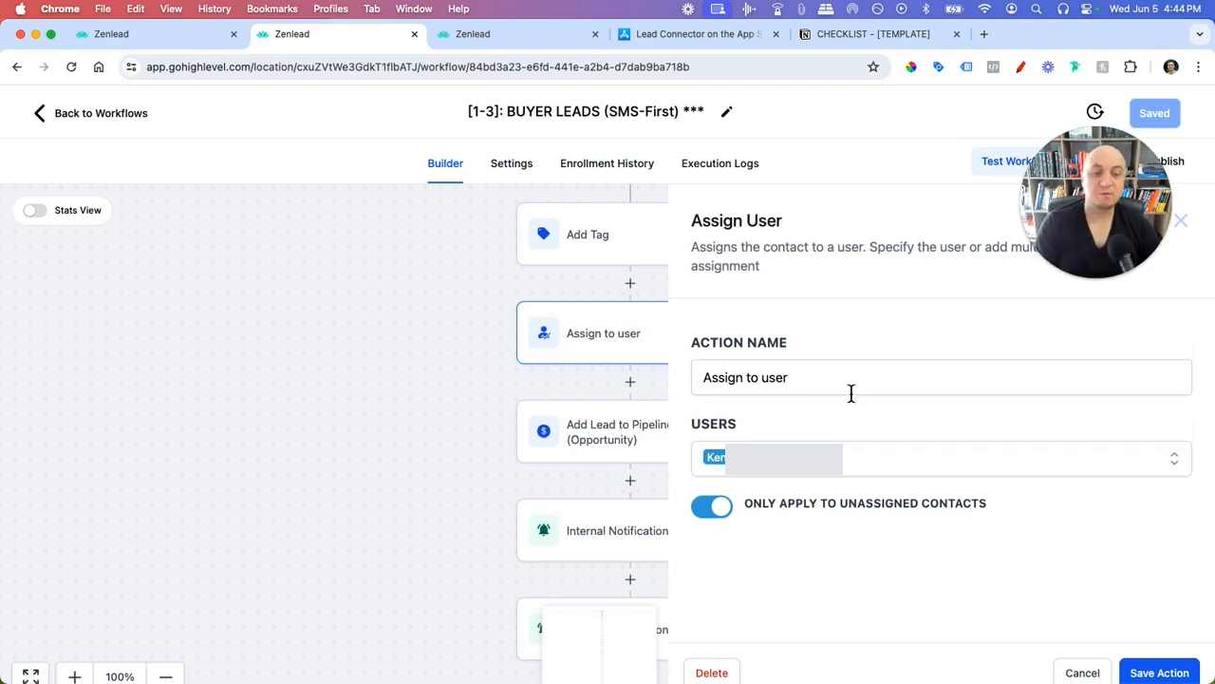
click(1167, 673)
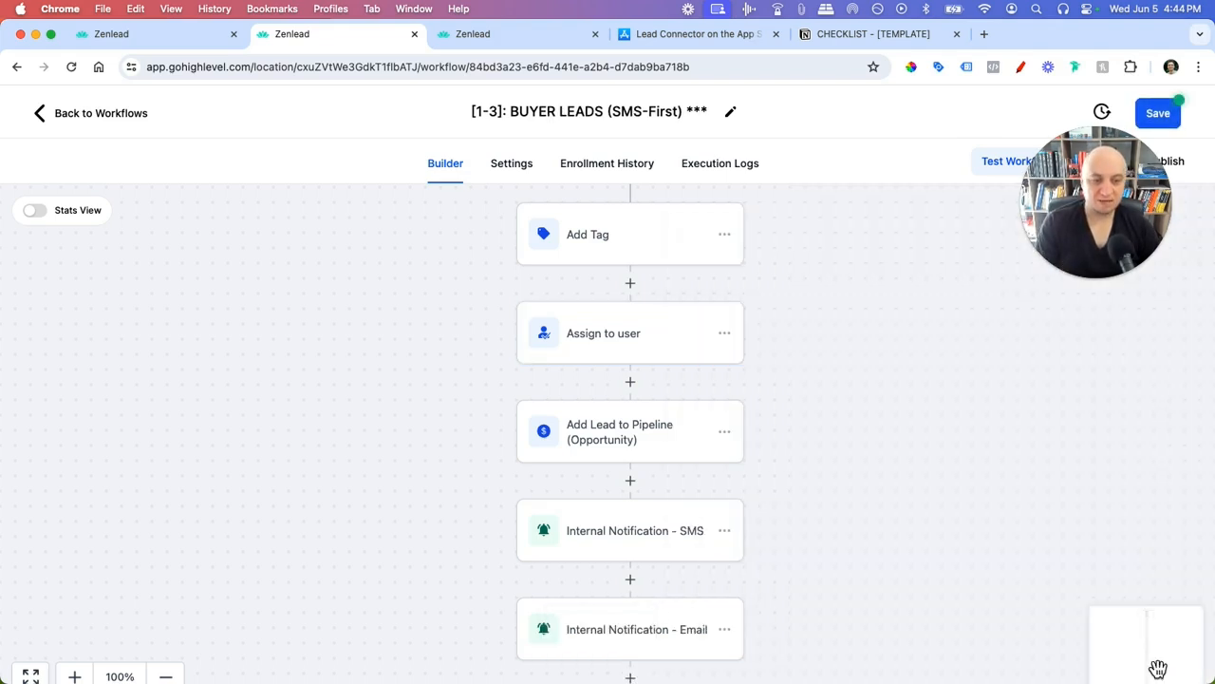
- Open the SMS 1 - GREETING action, examine the {{user.name}} placeholder in its message, and close it without changes
scroll(693, 507, down, 3)
scroll(682, 508, down, 7)
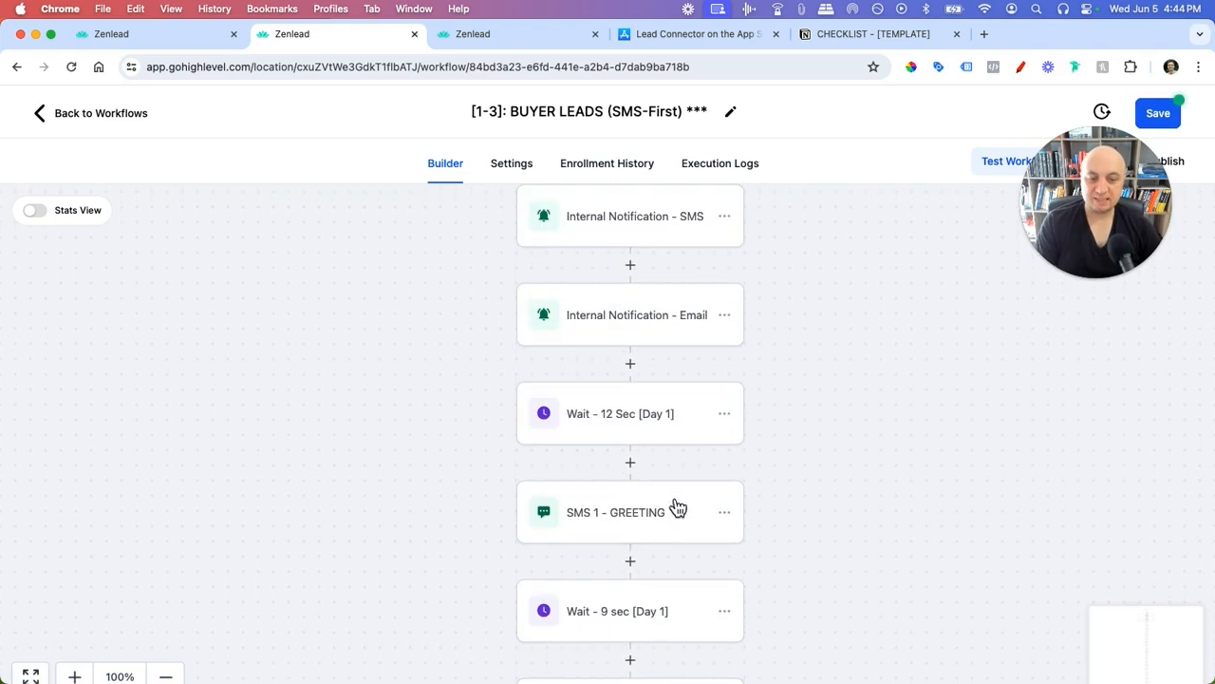
scroll(672, 513, down, 1)
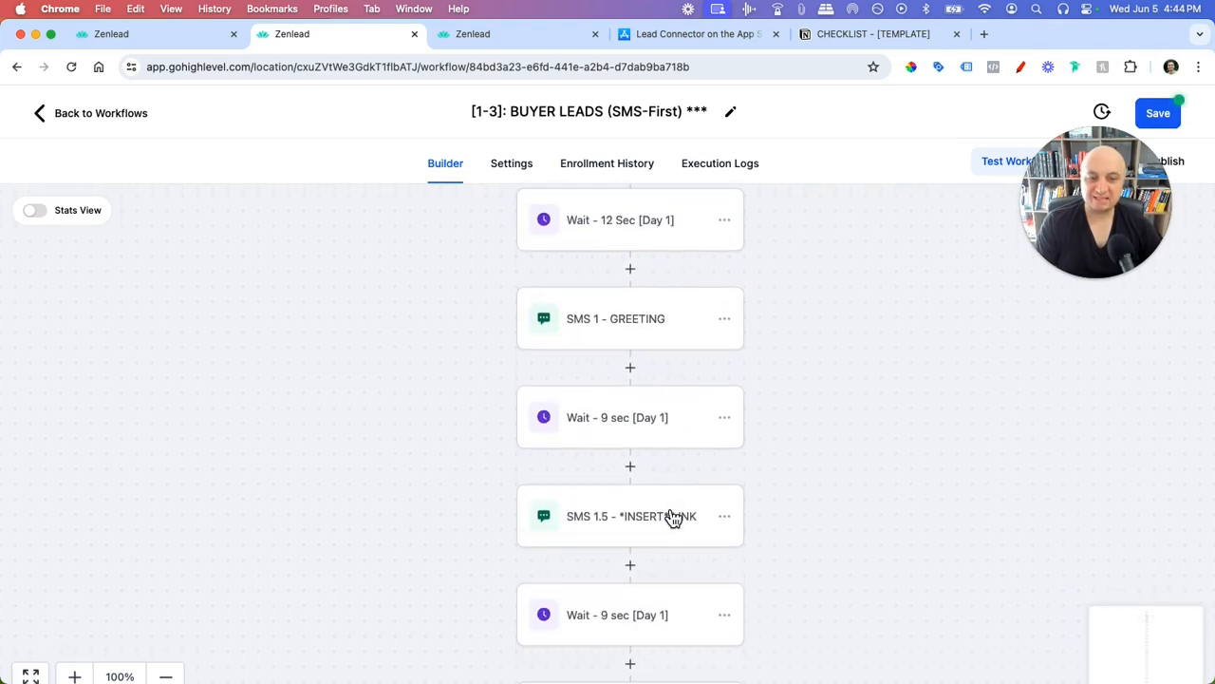
click(645, 317)
drag(750, 509, 819, 516)
click(843, 510)
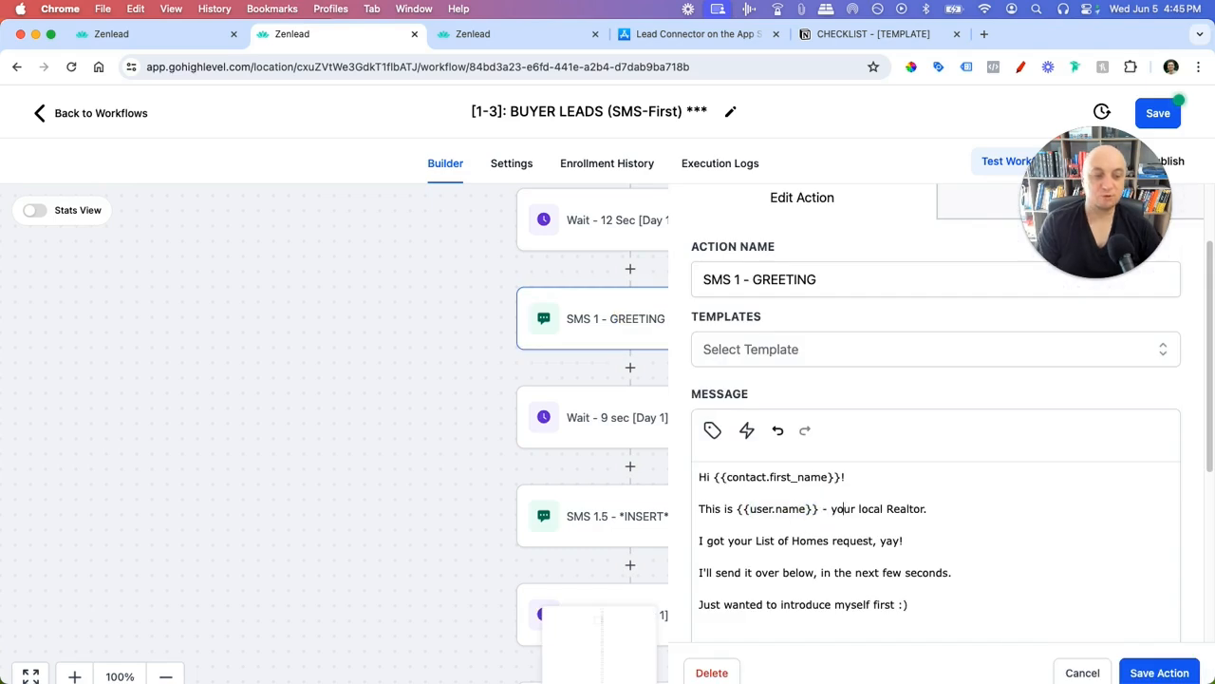
click(1081, 673)
- Search the actions for "assign", try adding an Assign To User action below the existing Assign to user action, and cancel it
scroll(646, 418, up, 6)
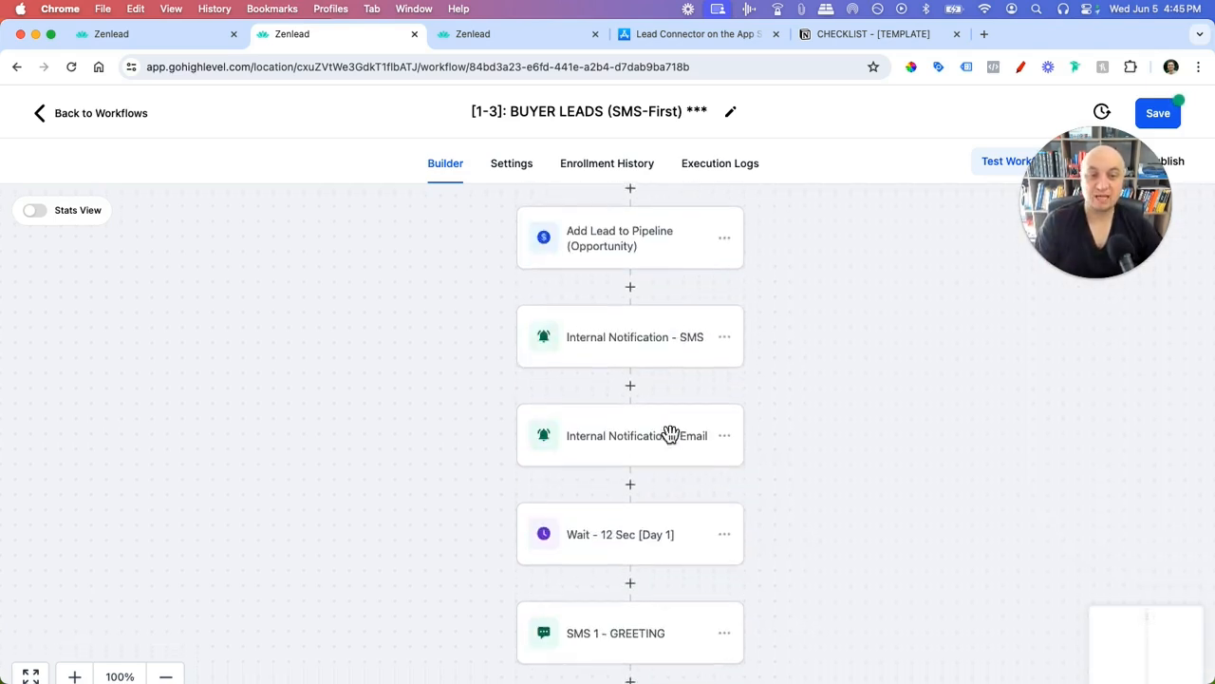
scroll(680, 436, up, 2)
click(632, 403)
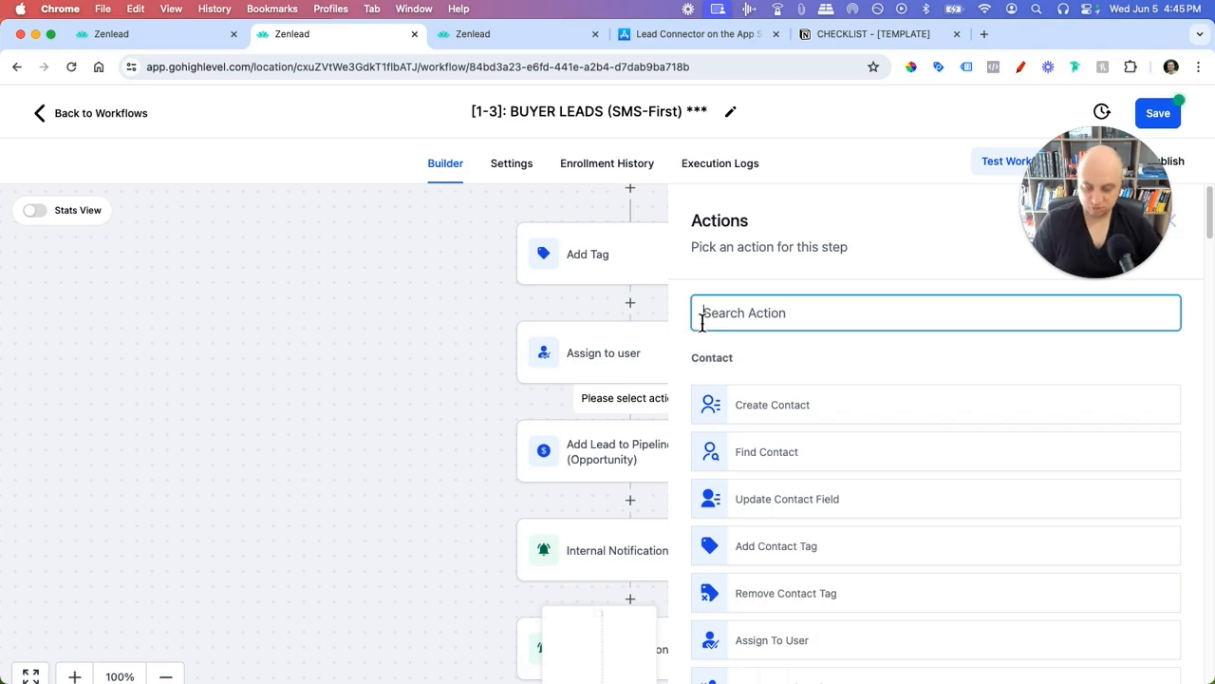
text(assign)
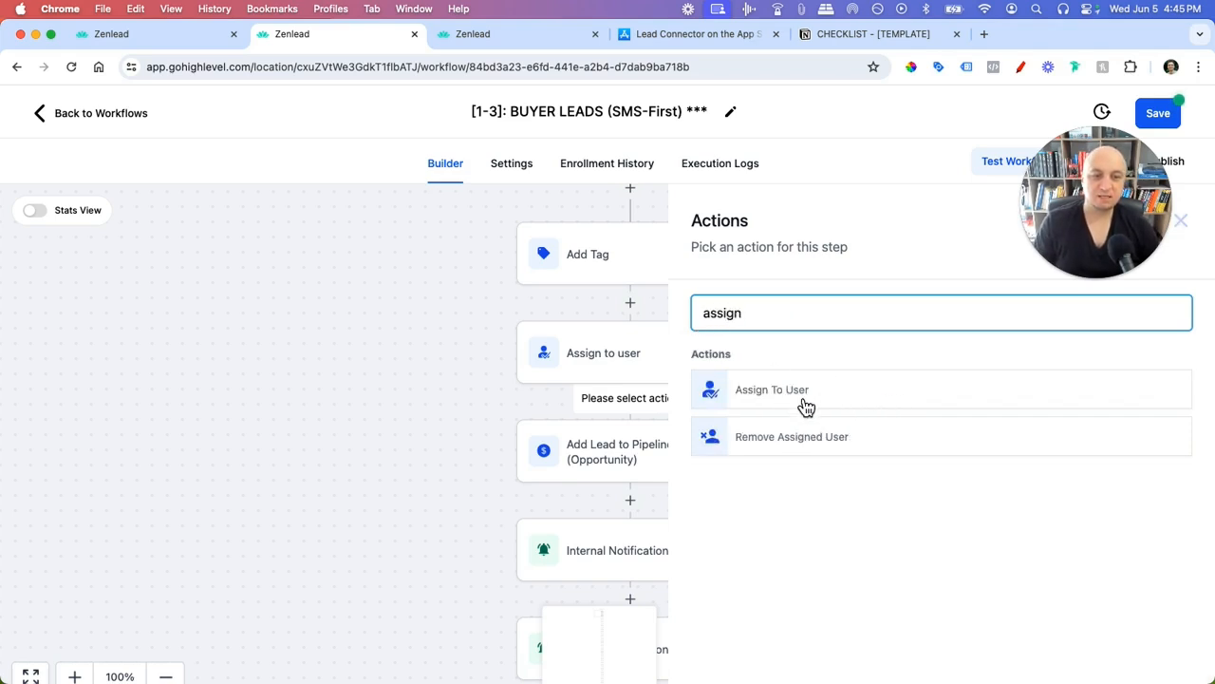
click(802, 403)
click(848, 455)
click(849, 419)
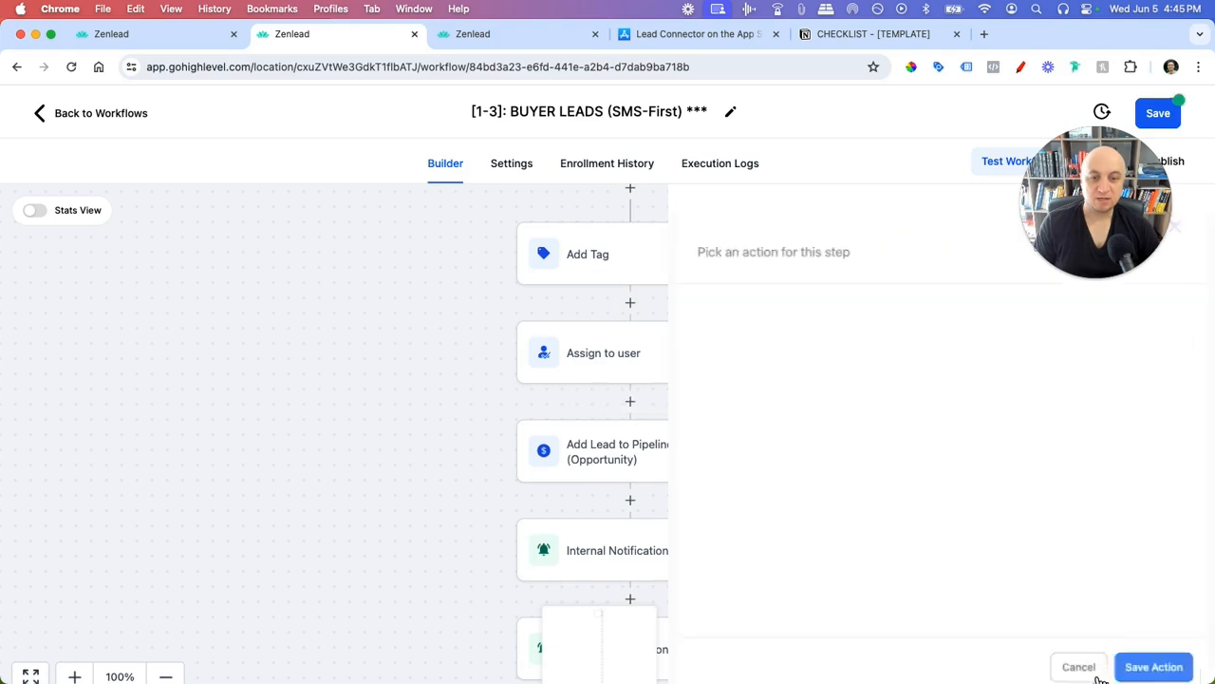
click(1099, 675)
- Open the Add Lead to Pipeline (Opportunity) action and examine its pipeline, stage and opportunity name settings
scroll(640, 453, up, 2)
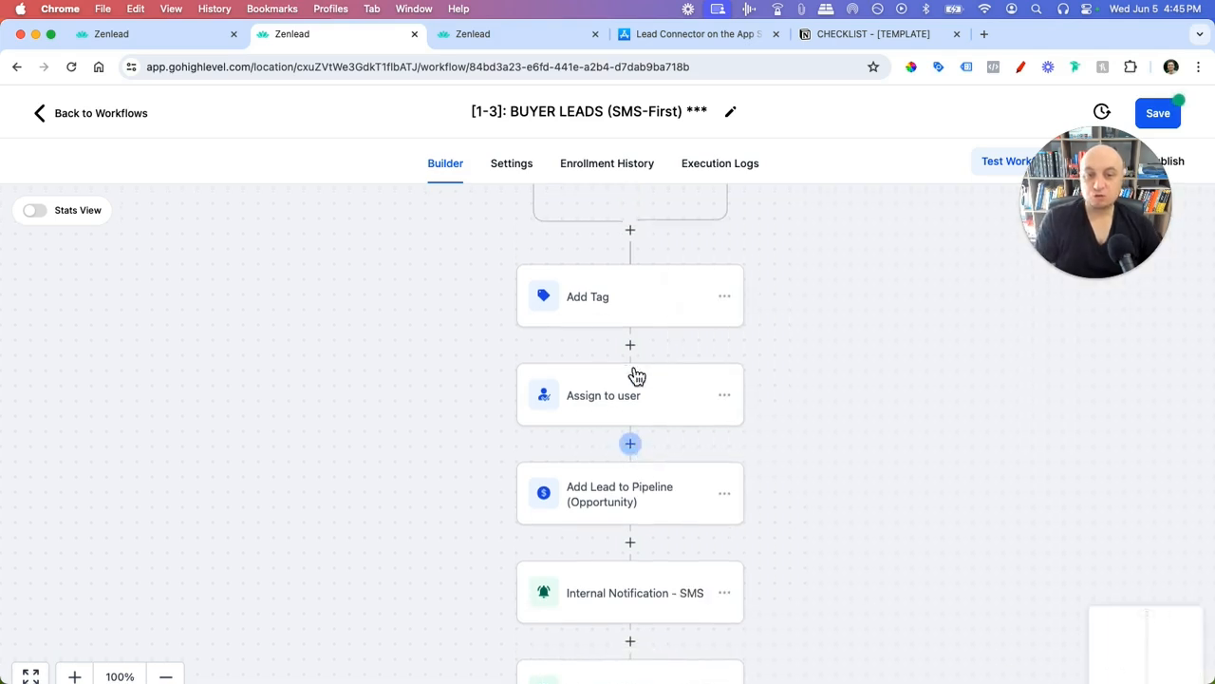
scroll(635, 410, down, 2)
click(653, 451)
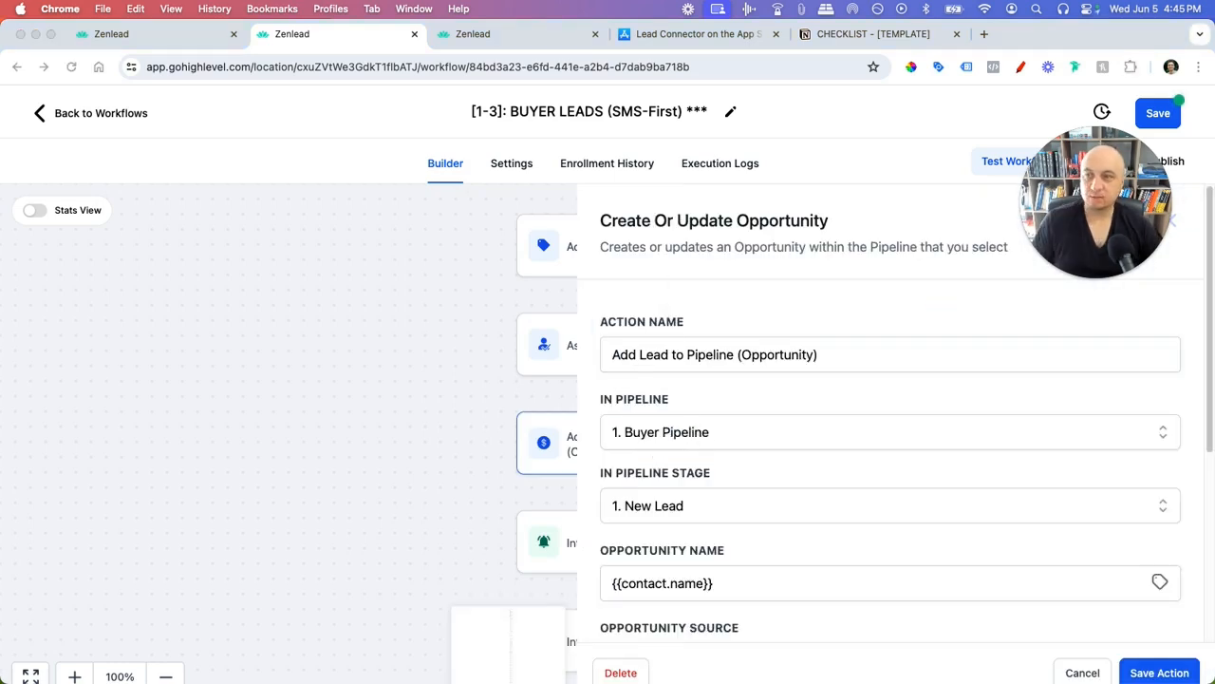
- Open the opportunities board in the other Zenlead browser tab, and temporarily circle the New Lead, Responded and Appt. Booked stages
click(470, 38)
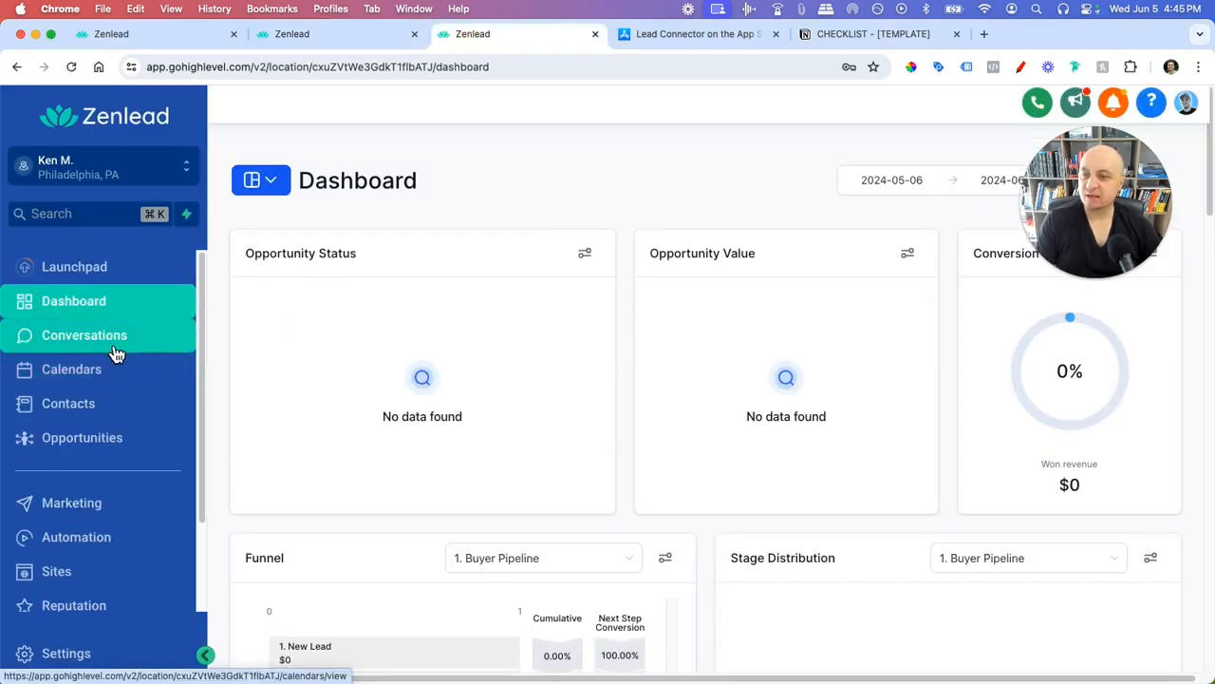
click(147, 441)
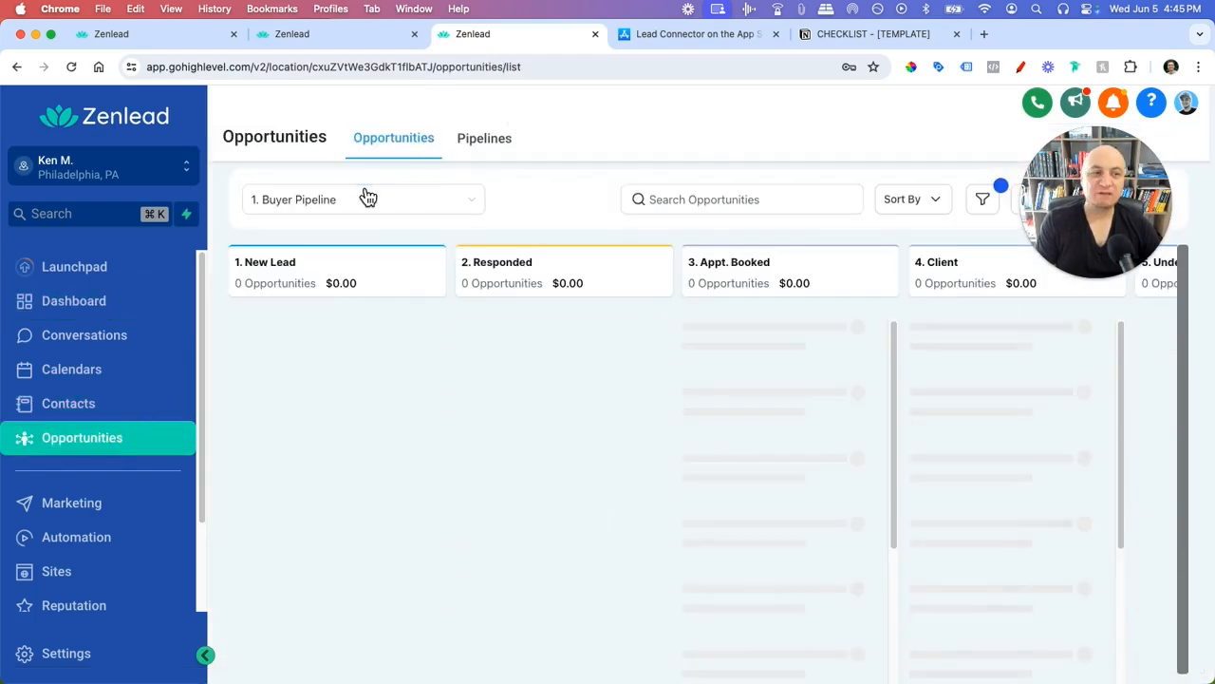
click(1021, 66)
drag(244, 228, 232, 237)
mouse_move(471, 232)
mouse_down()
mouse_move(456, 270)
mouse_move(523, 241)
mouse_move(461, 235)
mouse_up()
drag(730, 237, 691, 200)
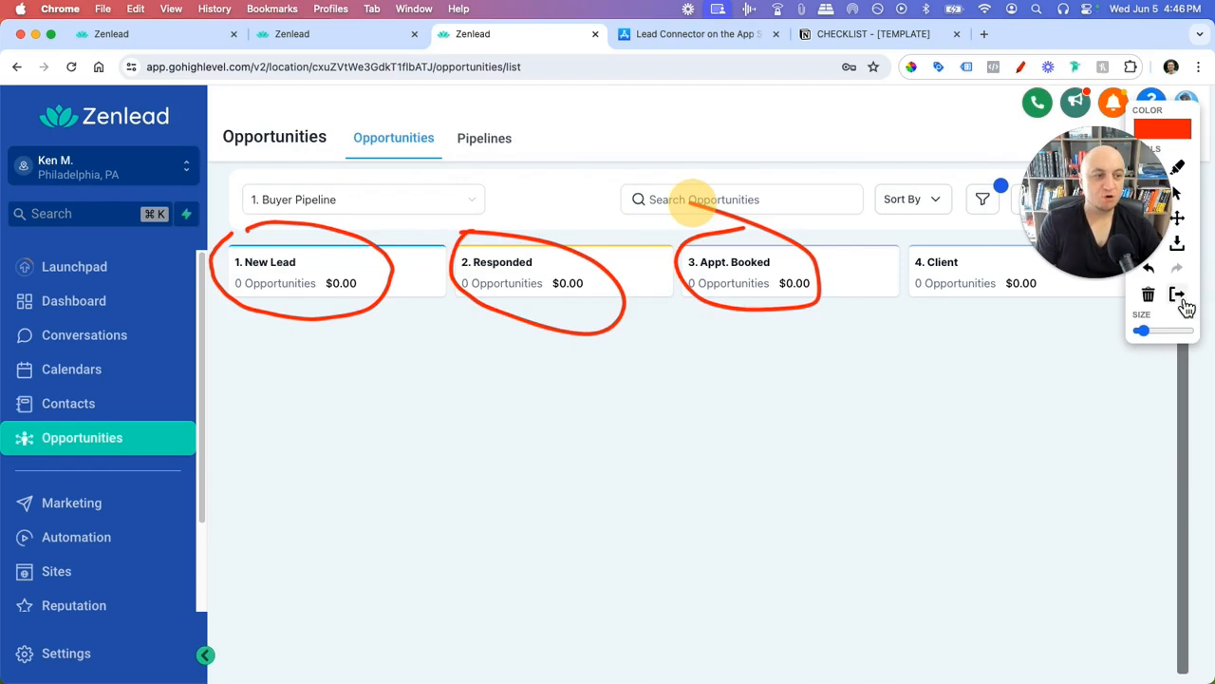
click(1179, 297)
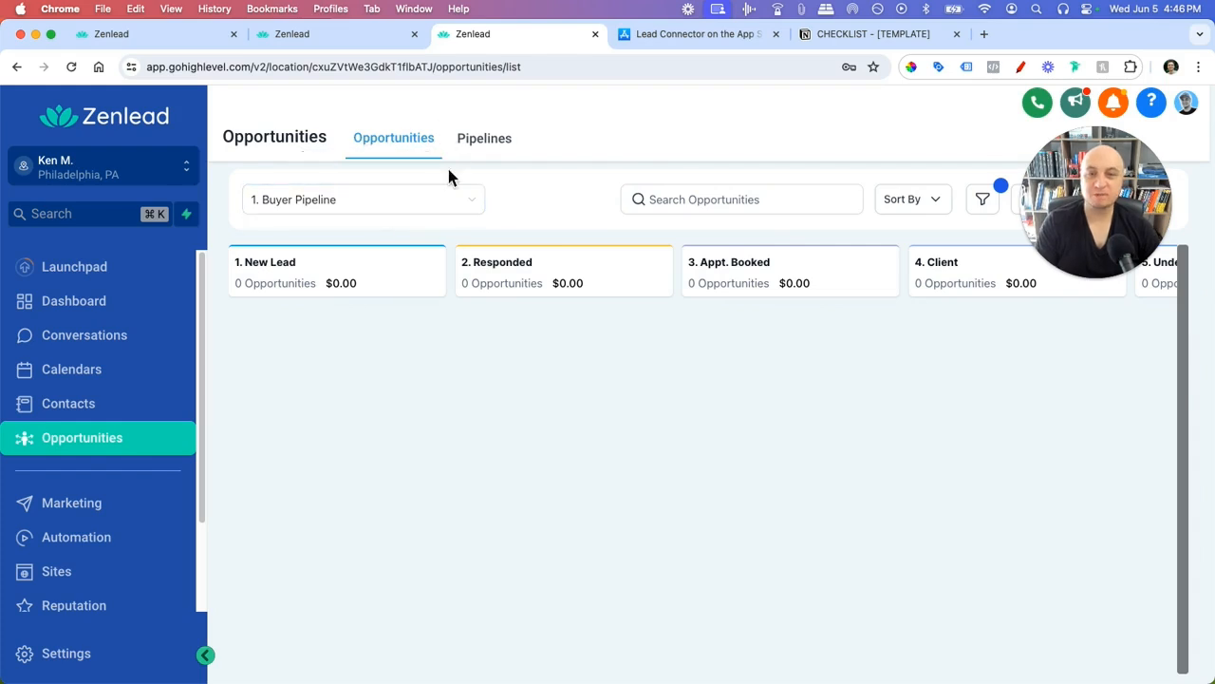
- Check the list of available pipelines, and draw a temporary lead card with arrows leading from New Lead through to Client
click(472, 203)
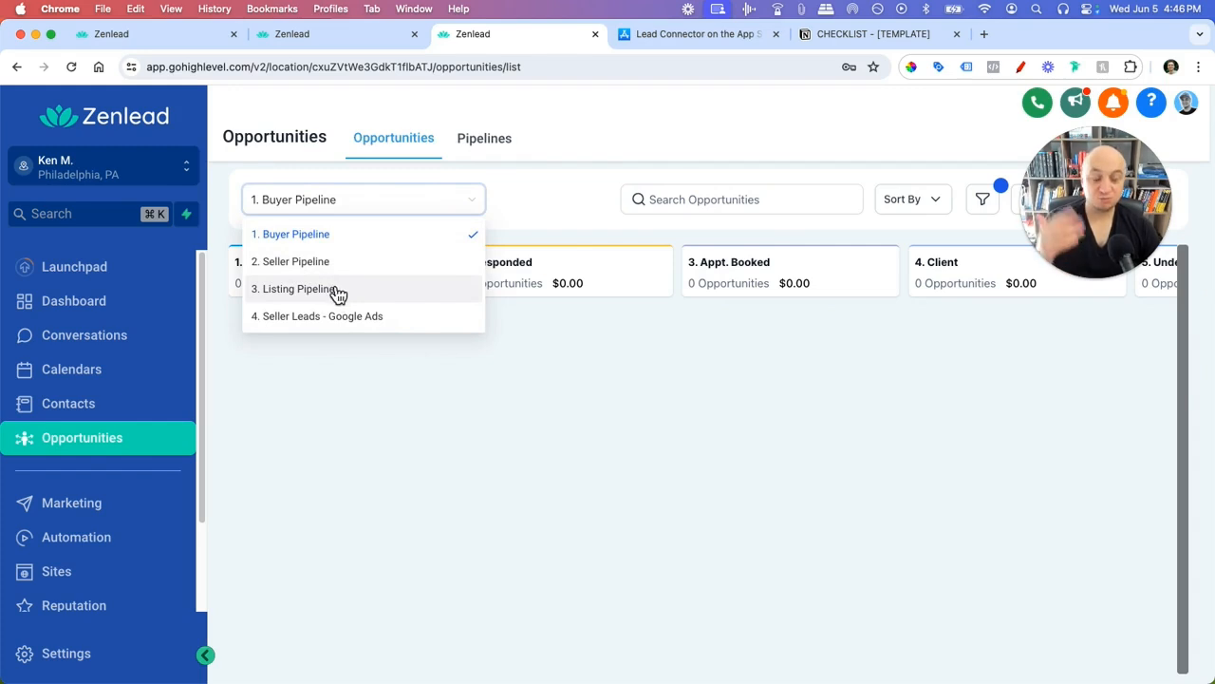
click(372, 378)
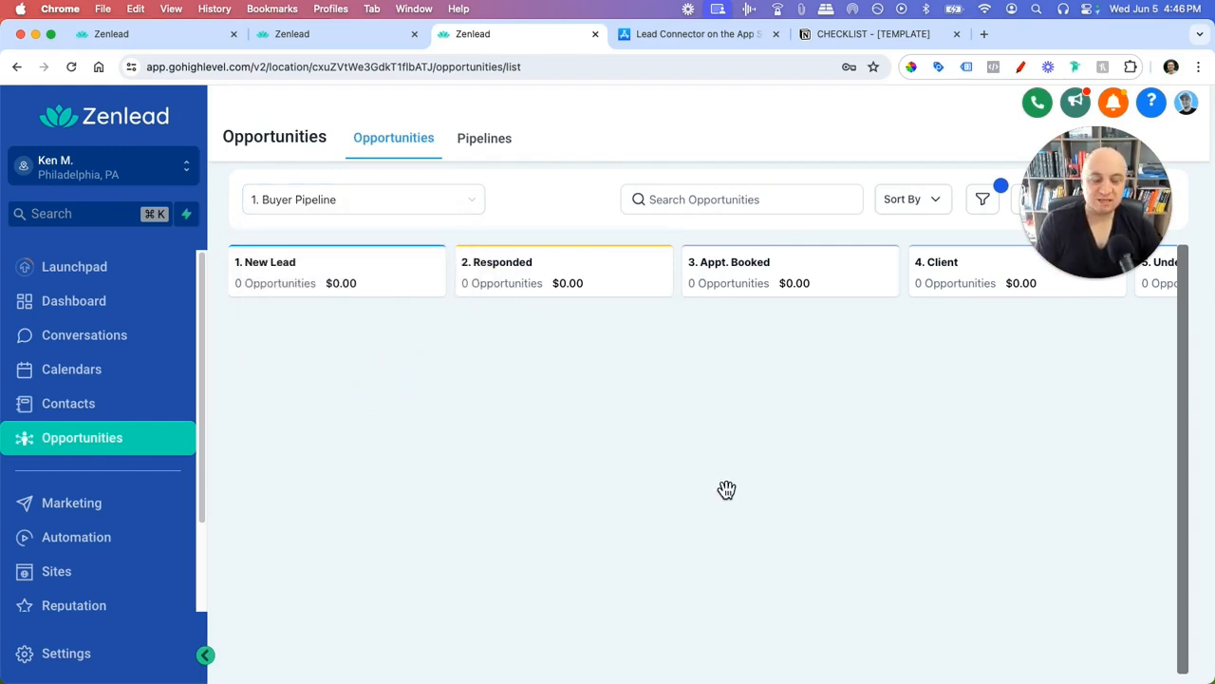
click(1020, 69)
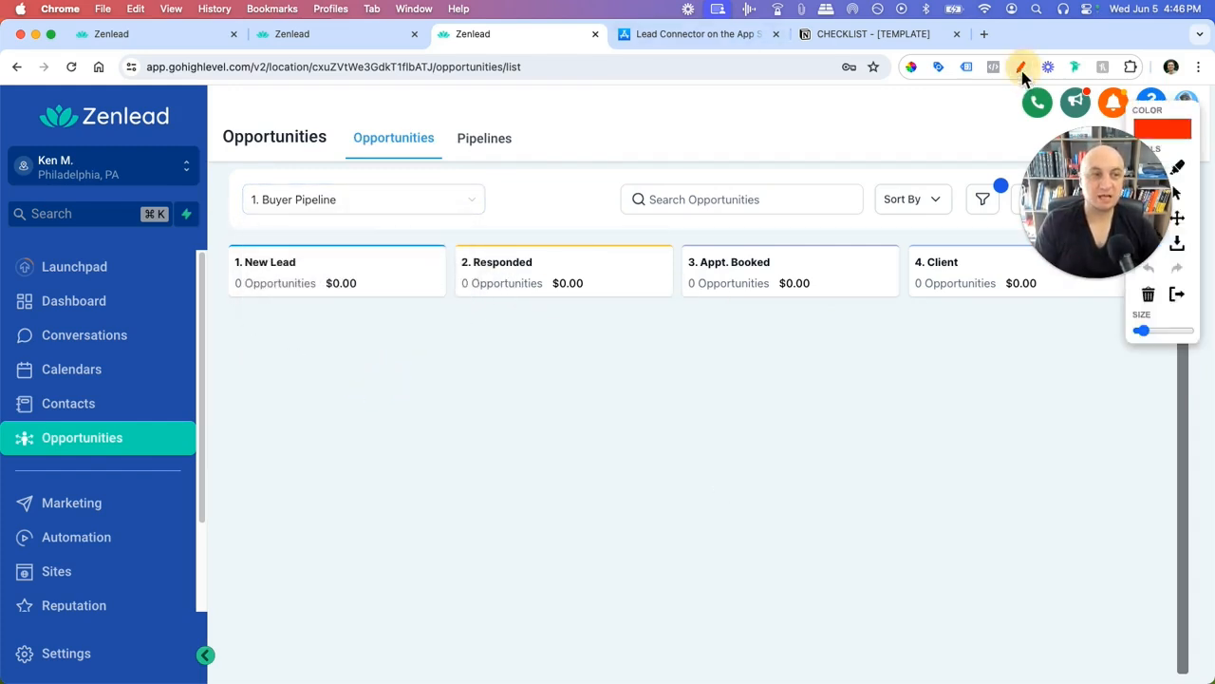
mouse_move(240, 320)
mouse_down()
mouse_move(236, 388)
mouse_move(442, 396)
mouse_move(237, 316)
mouse_up()
drag(261, 331, 268, 354)
drag(360, 329, 319, 351)
mouse_move(447, 363)
mouse_down()
mouse_move(500, 369)
mouse_move(558, 337)
mouse_up()
mouse_move(504, 371)
mouse_down()
mouse_move(806, 354)
mouse_move(979, 320)
mouse_move(984, 342)
mouse_up()
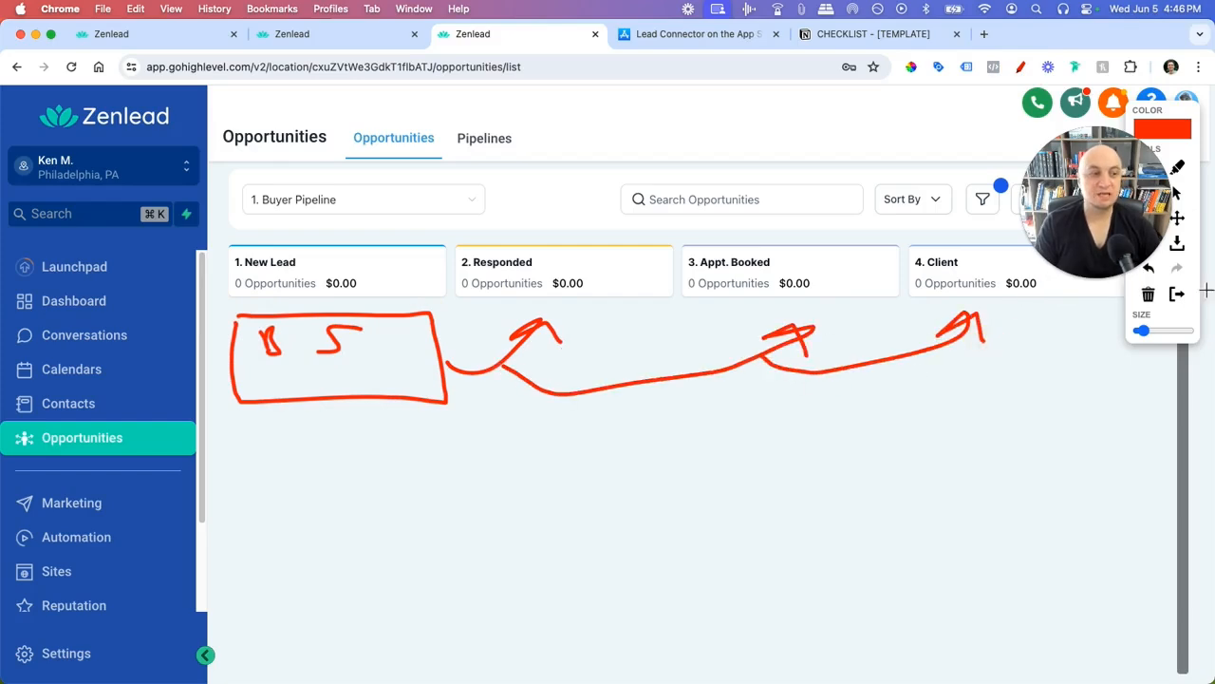
click(1177, 294)
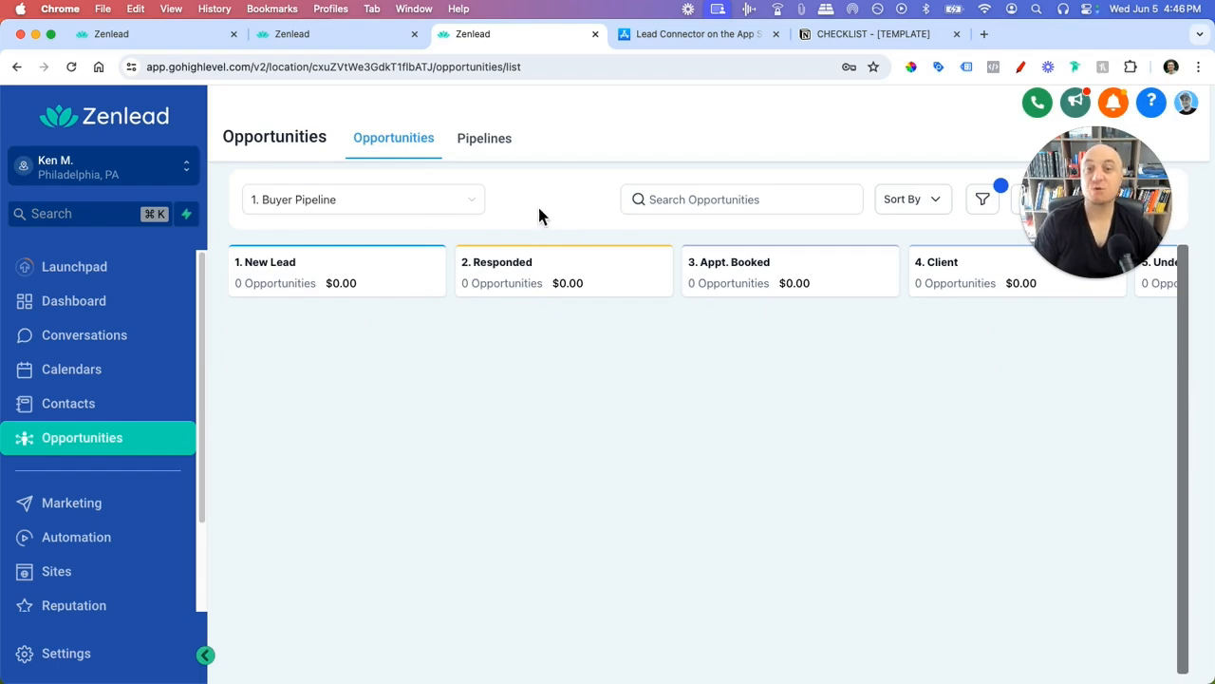
- Open 1. Buyer Pipeline for editing, try appending "hjfgngfng" to the 2. Responded stage name, and close it without saving
click(495, 150)
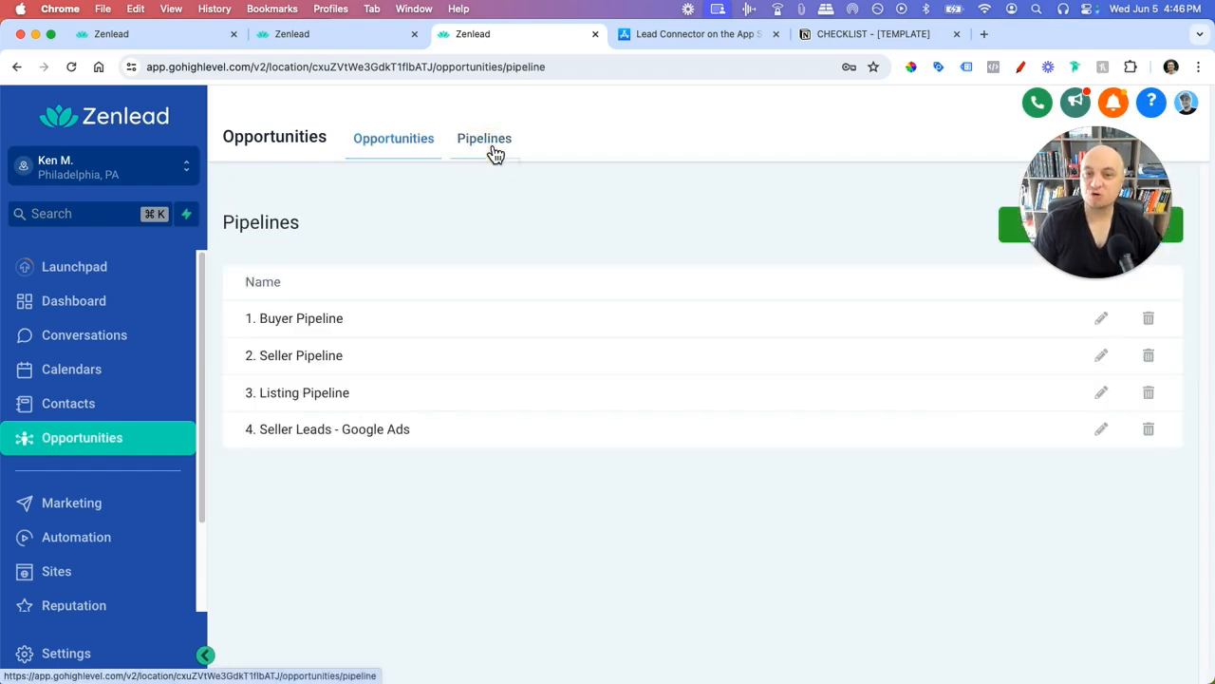
click(1102, 319)
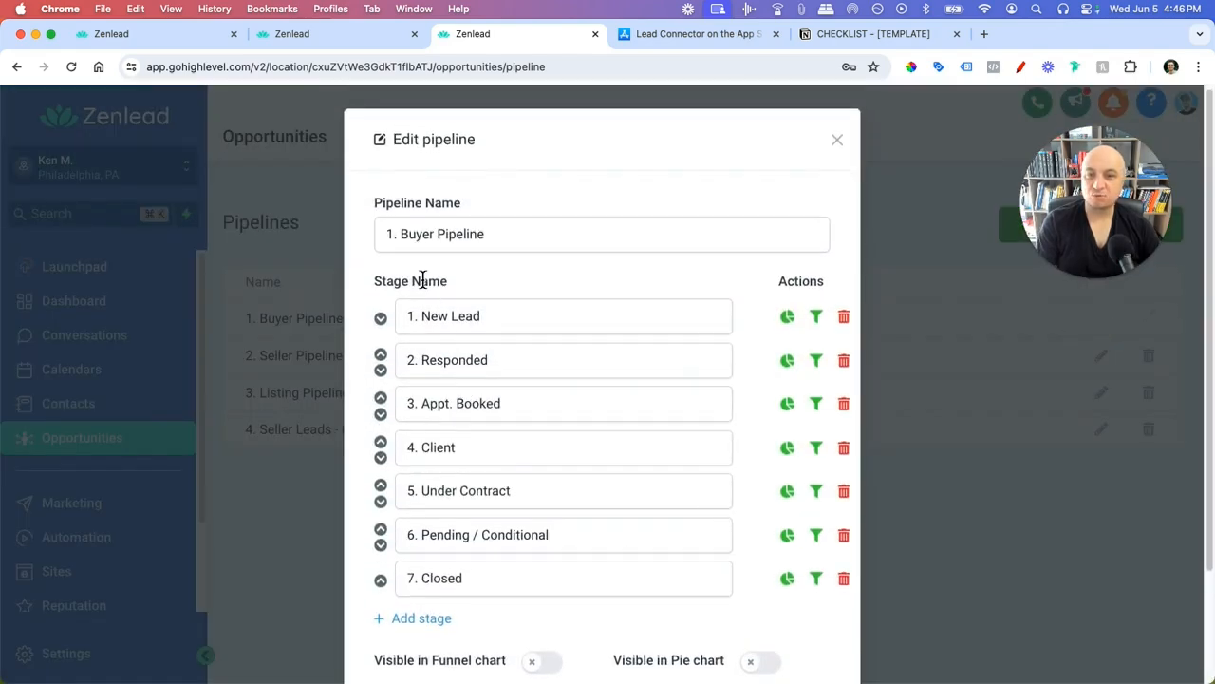
click(502, 362)
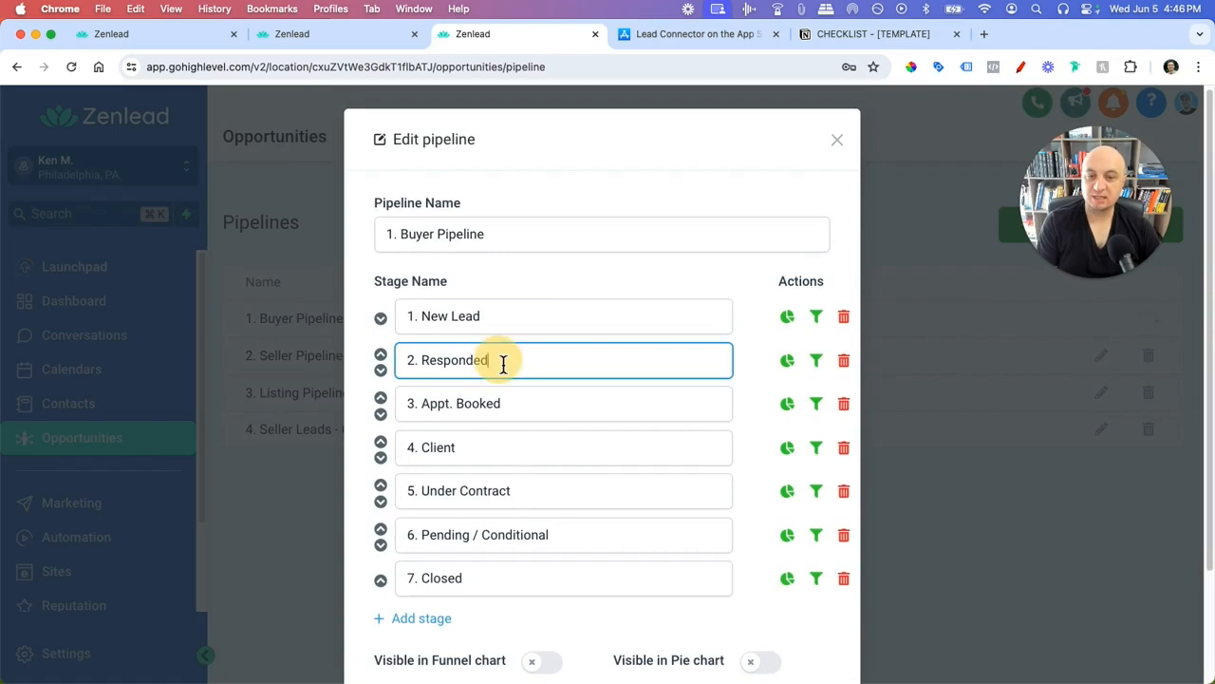
text(hjfgngfng)
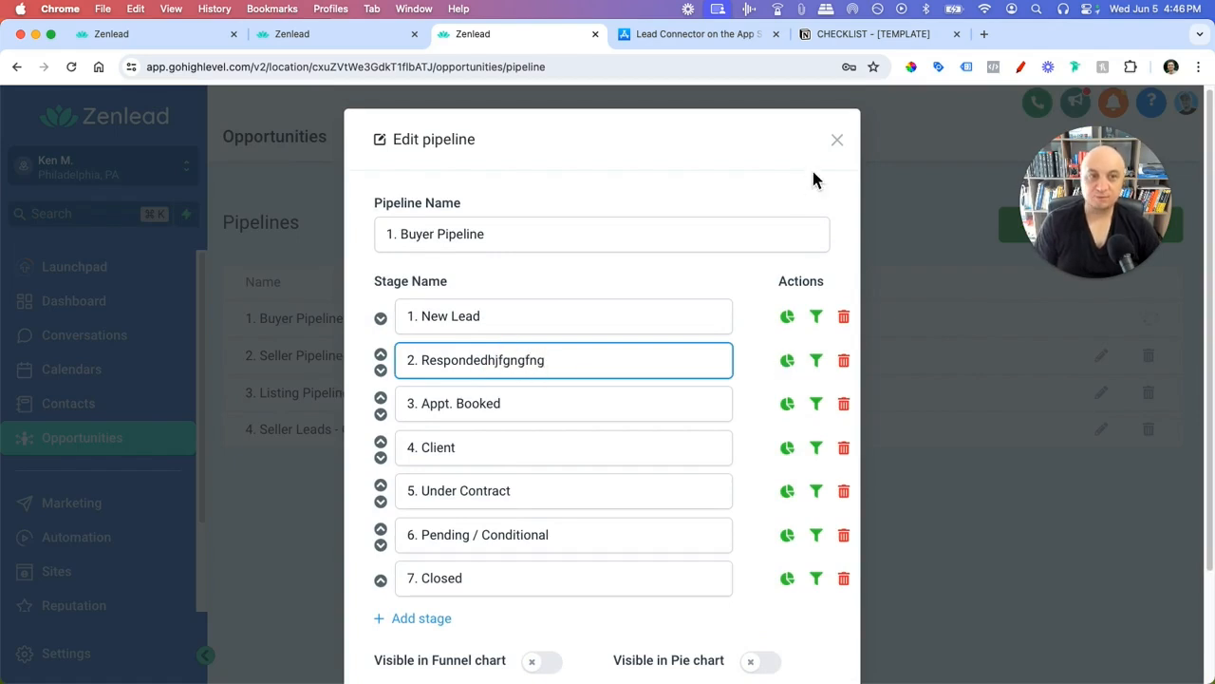
click(837, 140)
- Go back to the opportunities board, return to the workflow's browser tab, and close the Add Lead to Pipeline action without changes
click(407, 138)
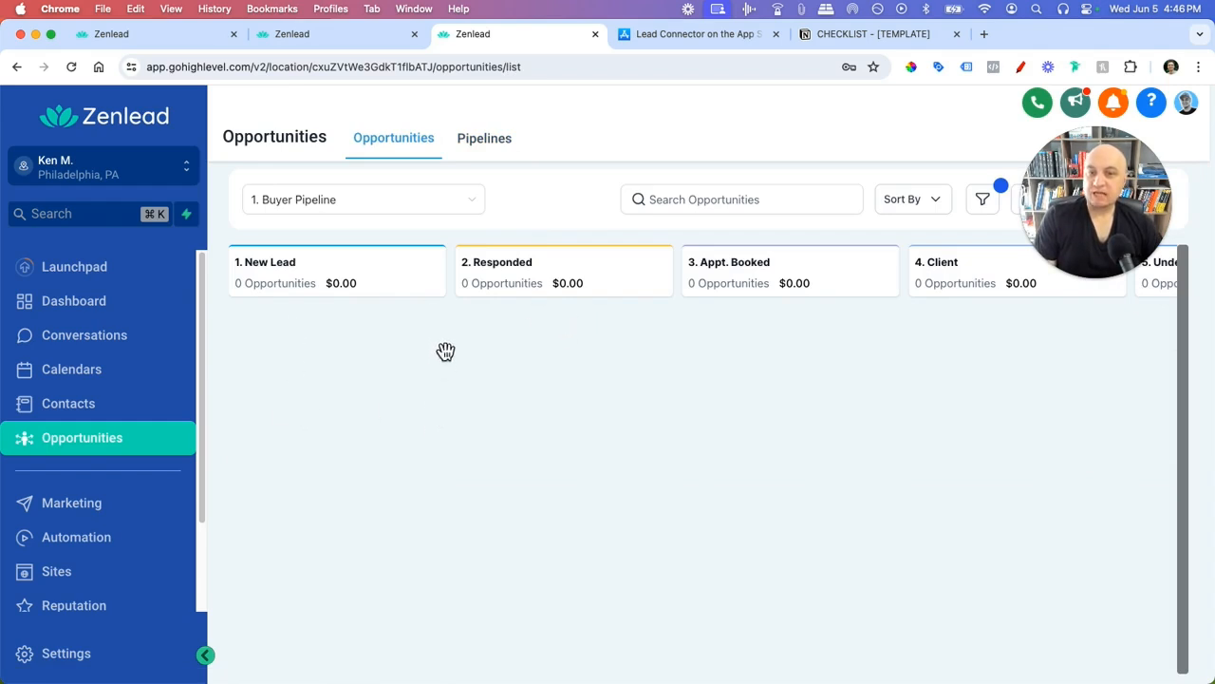
click(418, 23)
click(1101, 673)
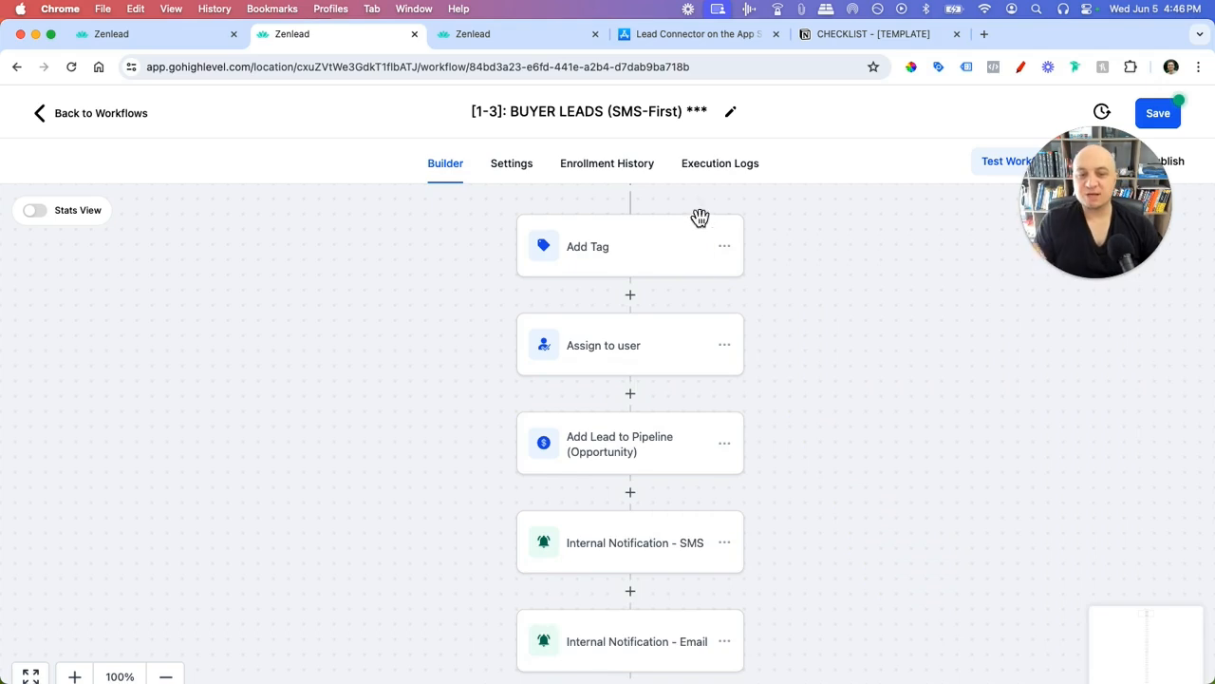
- Temporarily number the Facebook Form trigger and the next four actions 1 to 5 with the drawing pen, and clear the annotations
scroll(678, 496, down, 2)
scroll(691, 490, up, 5)
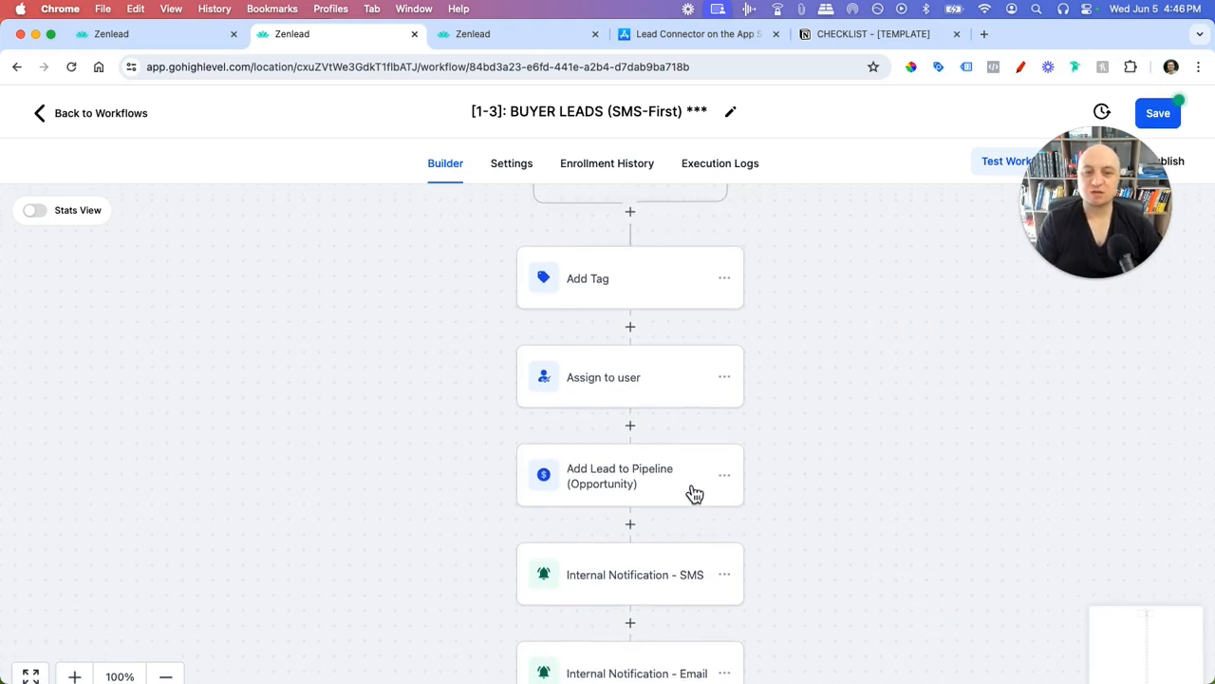
click(1021, 67)
scroll(654, 282, up, 3)
drag(391, 221, 391, 252)
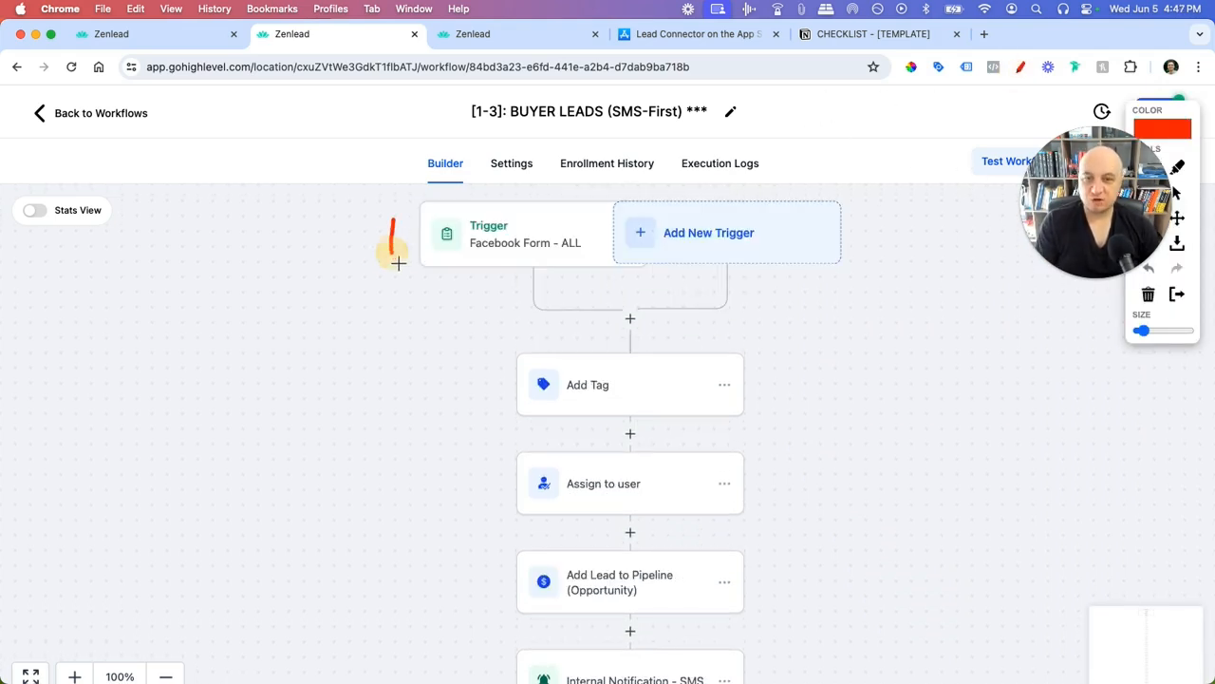
mouse_move(418, 376)
mouse_down()
mouse_move(426, 408)
mouse_move(442, 404)
mouse_up()
mouse_move(420, 465)
mouse_down()
mouse_move(434, 466)
mouse_move(440, 501)
mouse_up()
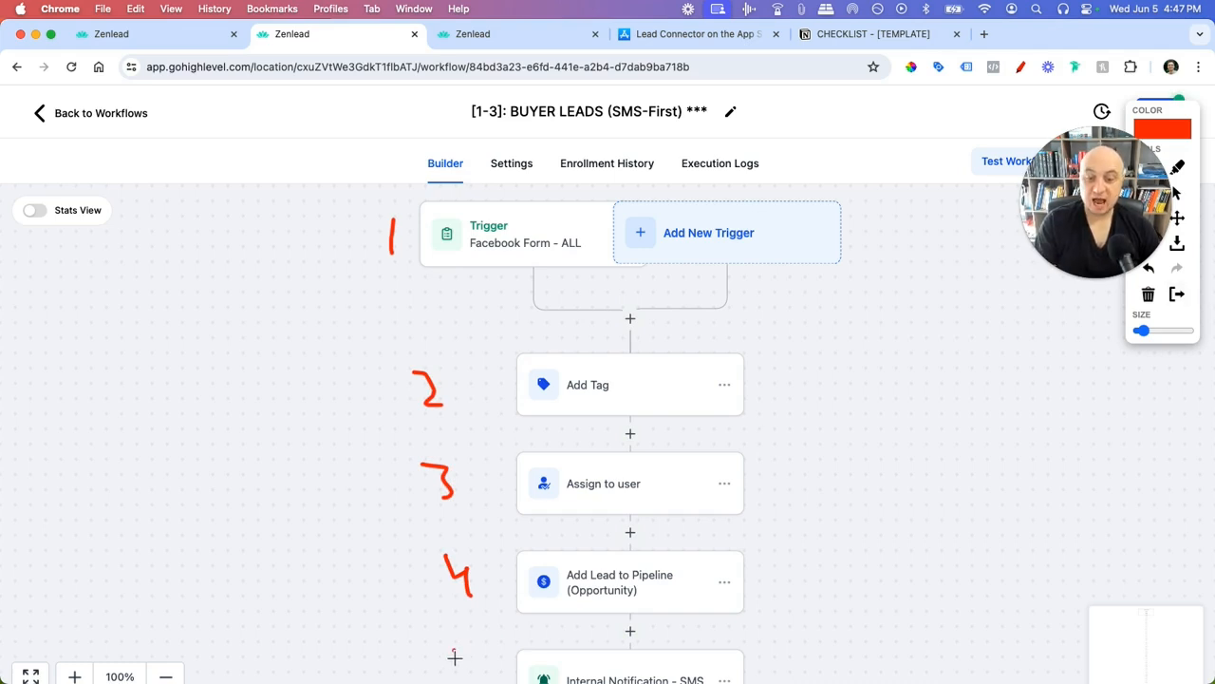
drag(453, 667, 489, 652)
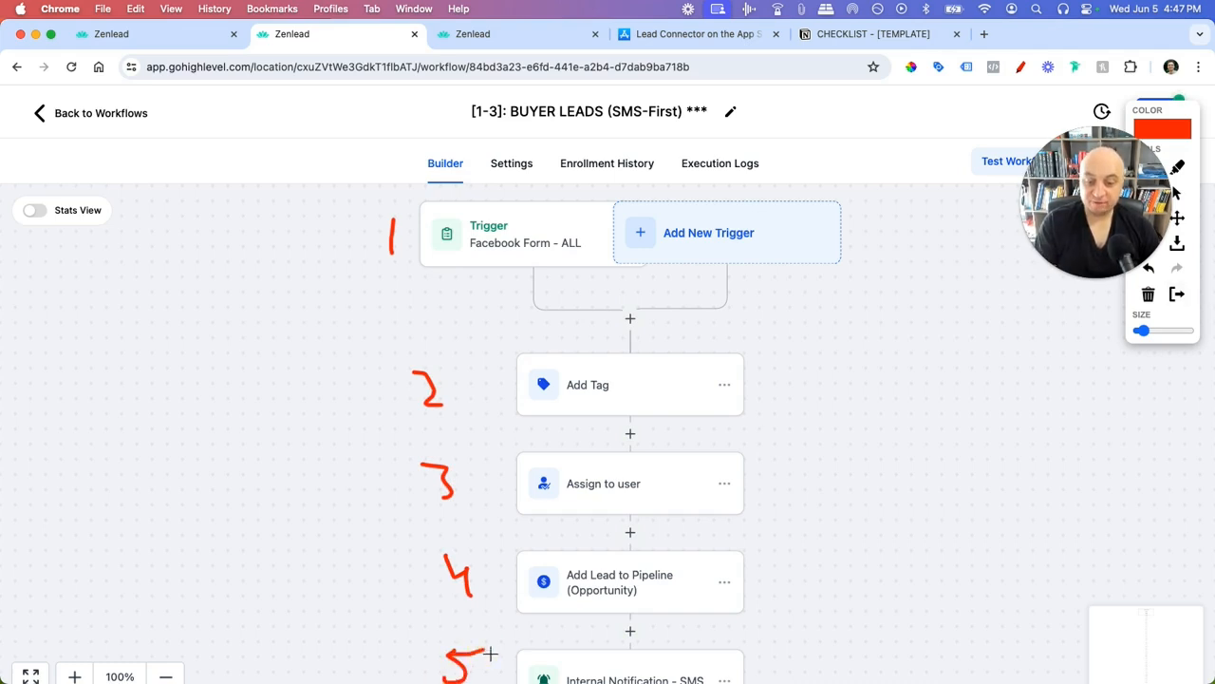
click(1191, 304)
scroll(629, 575, down, 3)
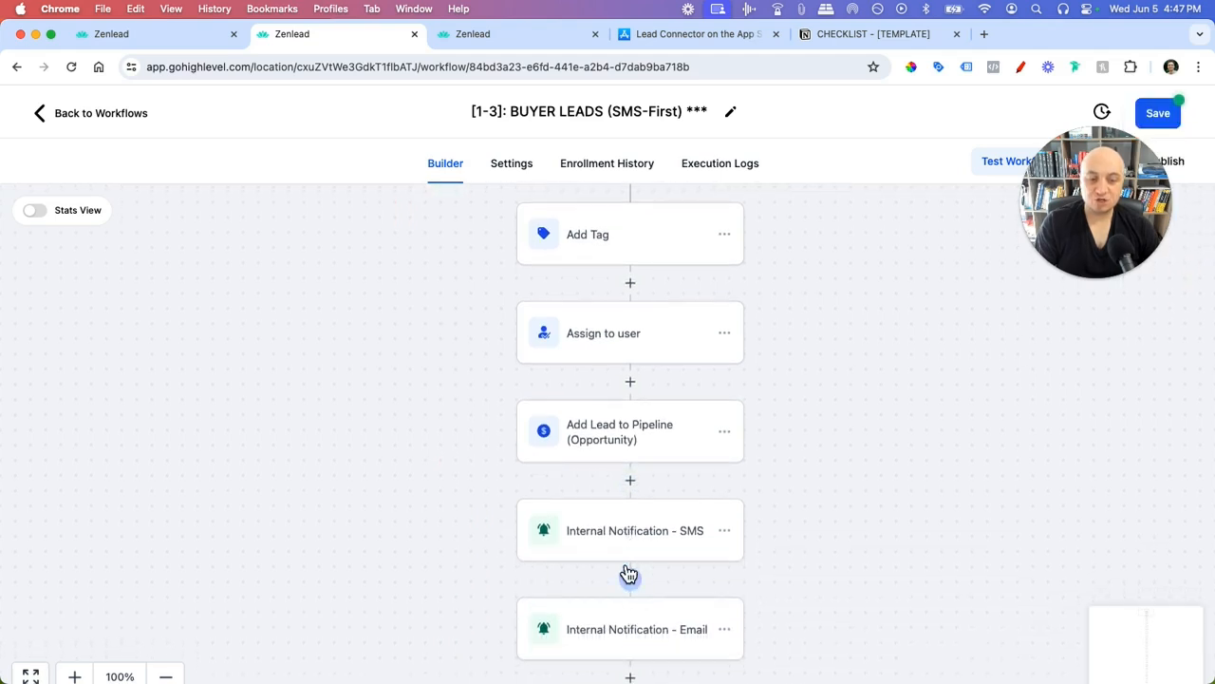
- Open the Internal Notification - SMS action, and close it without changes
scroll(629, 574, down, 2)
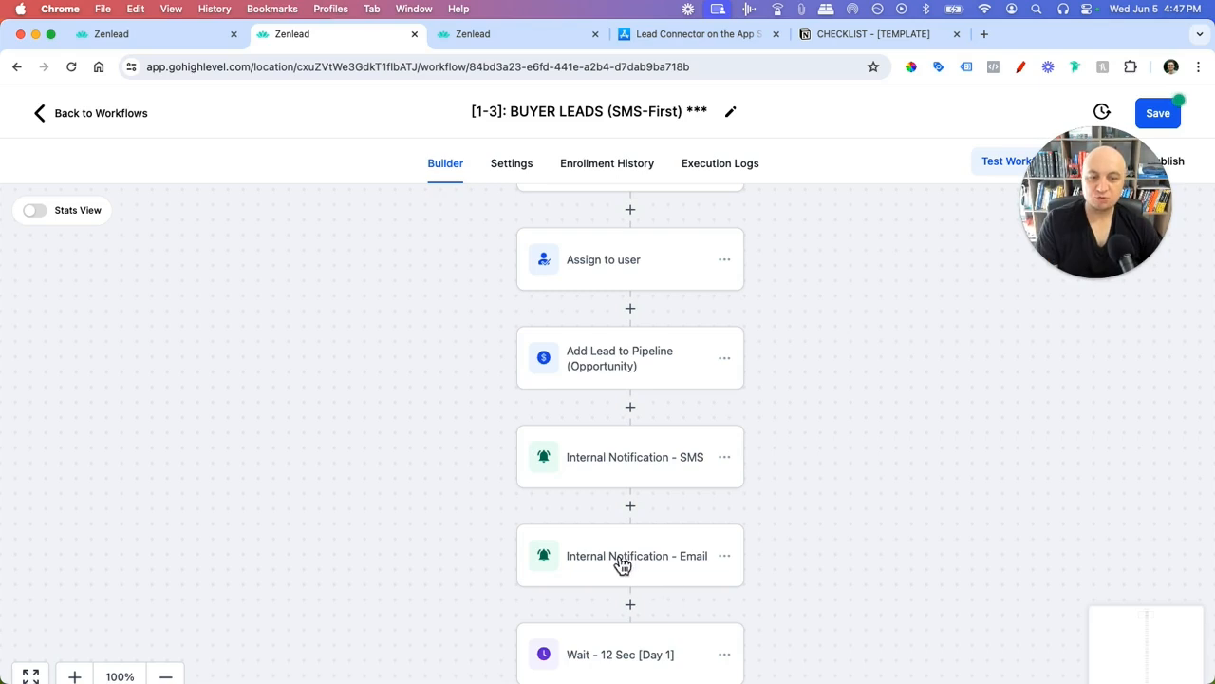
click(622, 457)
click(1087, 673)
scroll(711, 576, down, 2)
scroll(707, 588, down, 1)
scroll(633, 621, down, 1)
scroll(632, 621, up, 2)
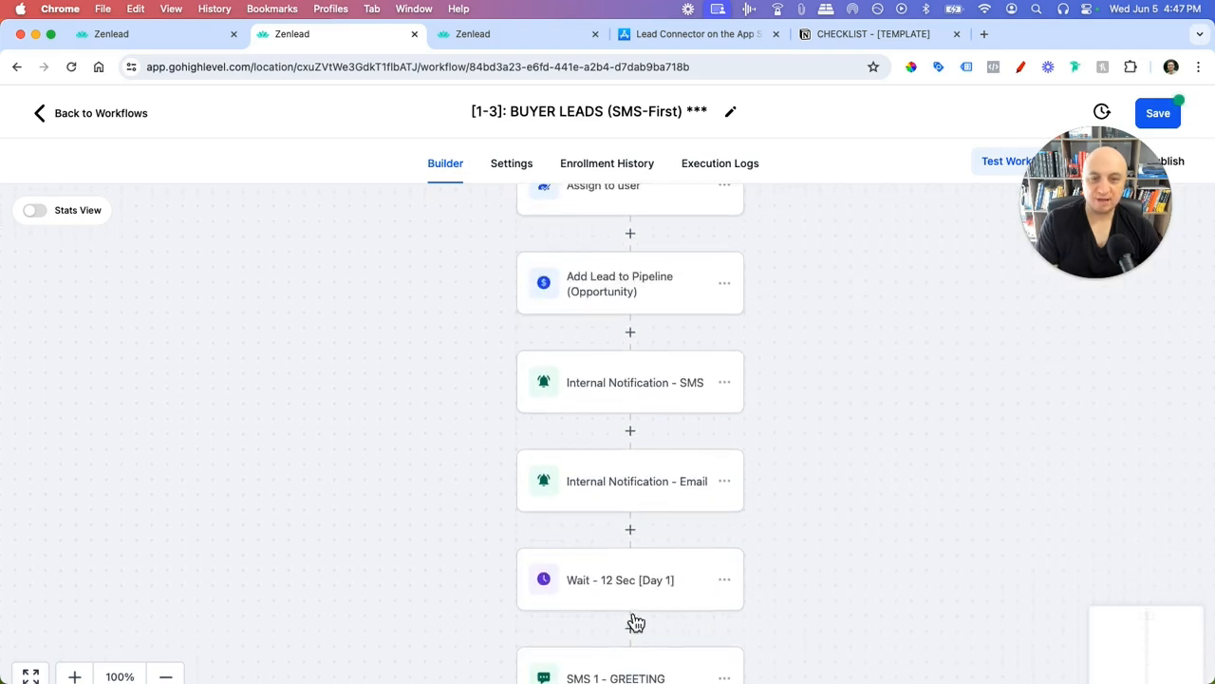
- Start adding an action after Add Lead to Pipeline, and try searching the action list for "sms" and "email"
click(635, 336)
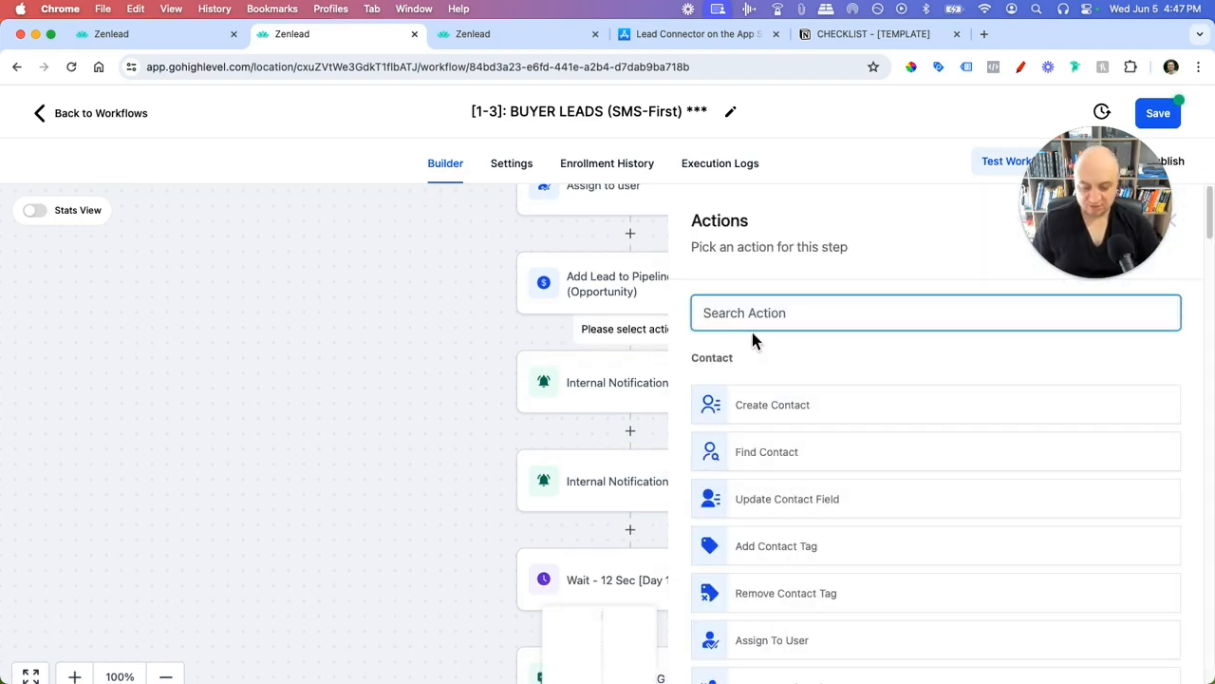
text(sms)
key(BackSpace)
key(BackSpace)
key(BackSpace)
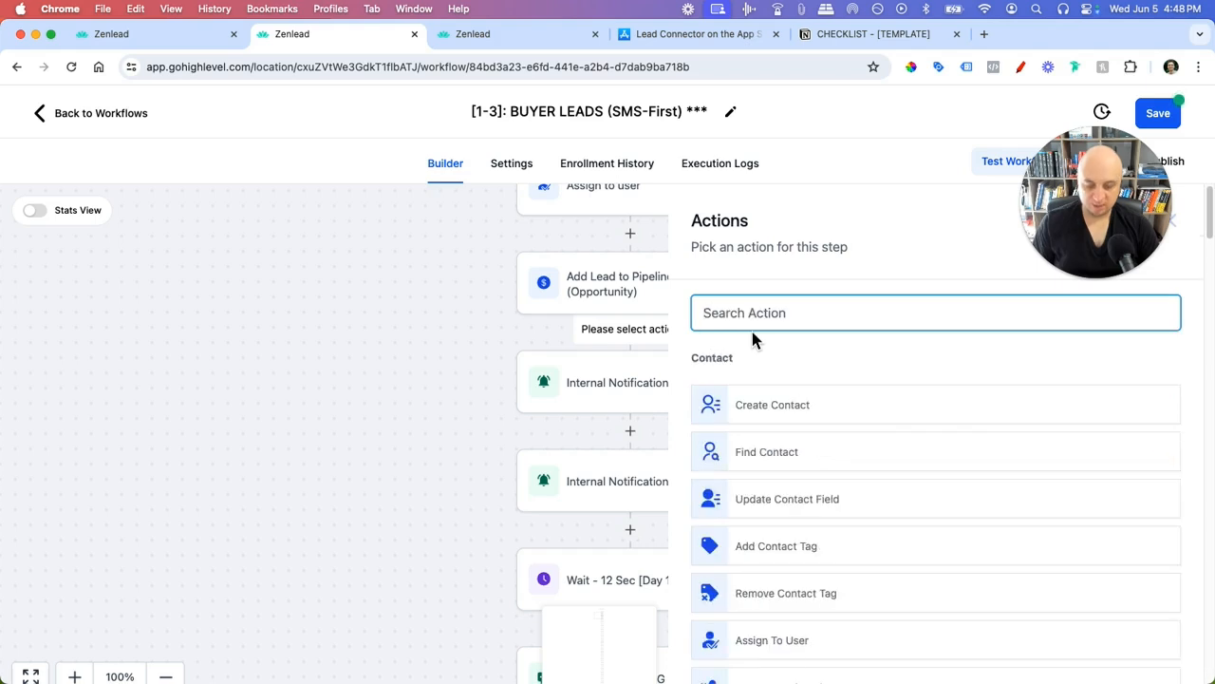
text(email)
key(BackSpace)
key(BackSpace)
key(BackSpace)
key(BackSpace)
key(BackSpace)
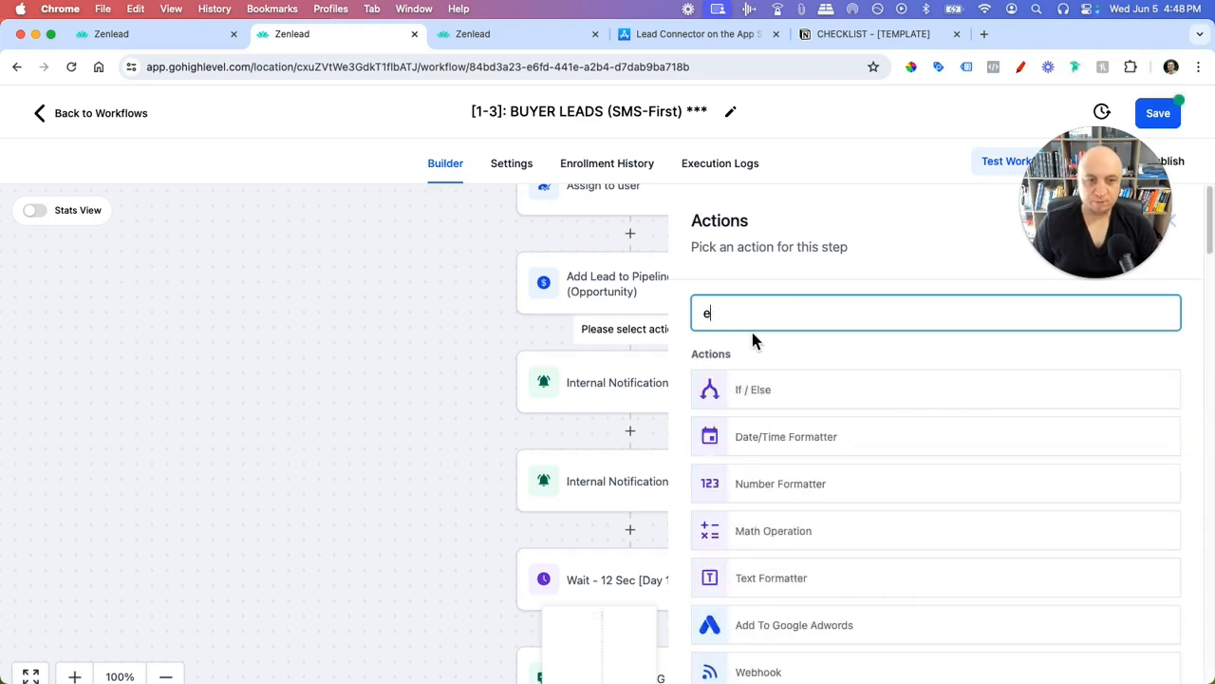
- Find the Send Internal Notification action with "inter", check its available notification types, and cancel adding it
text(inter)
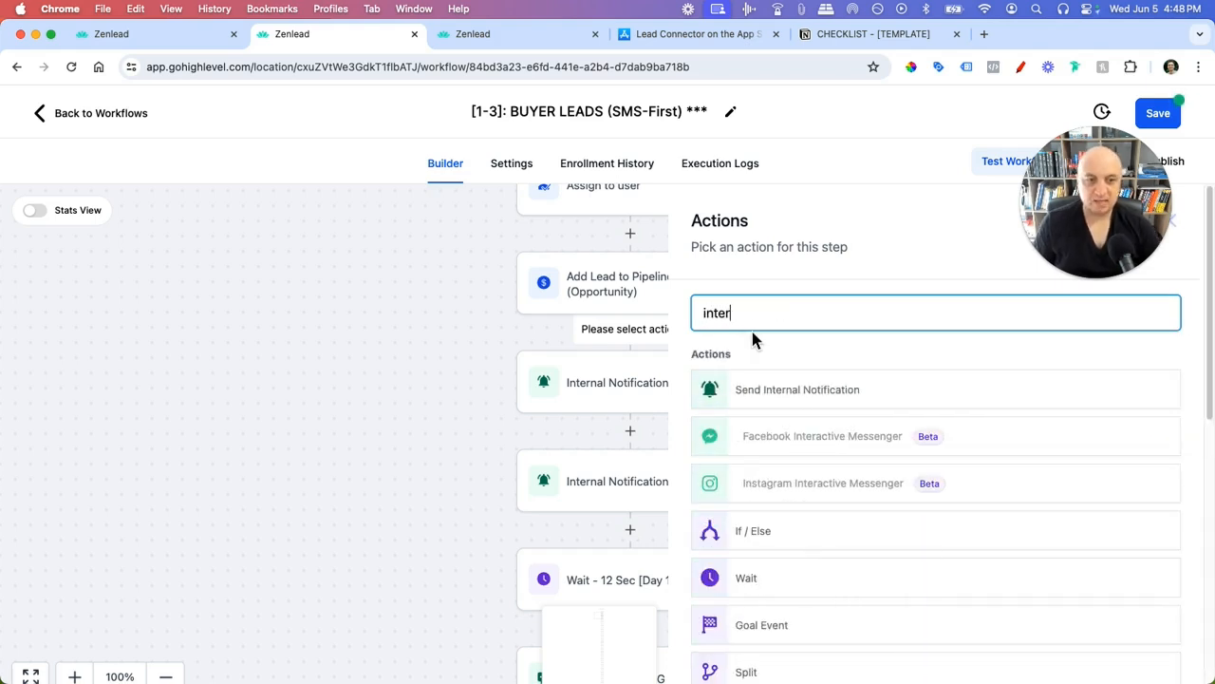
click(796, 397)
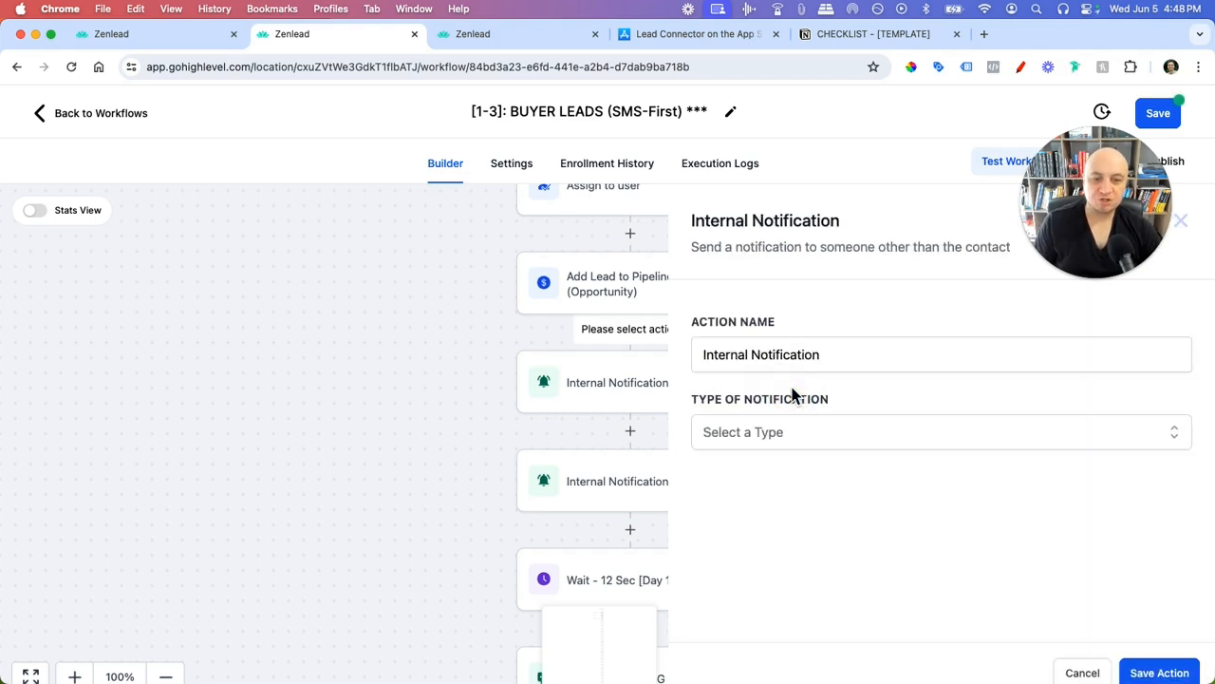
click(801, 433)
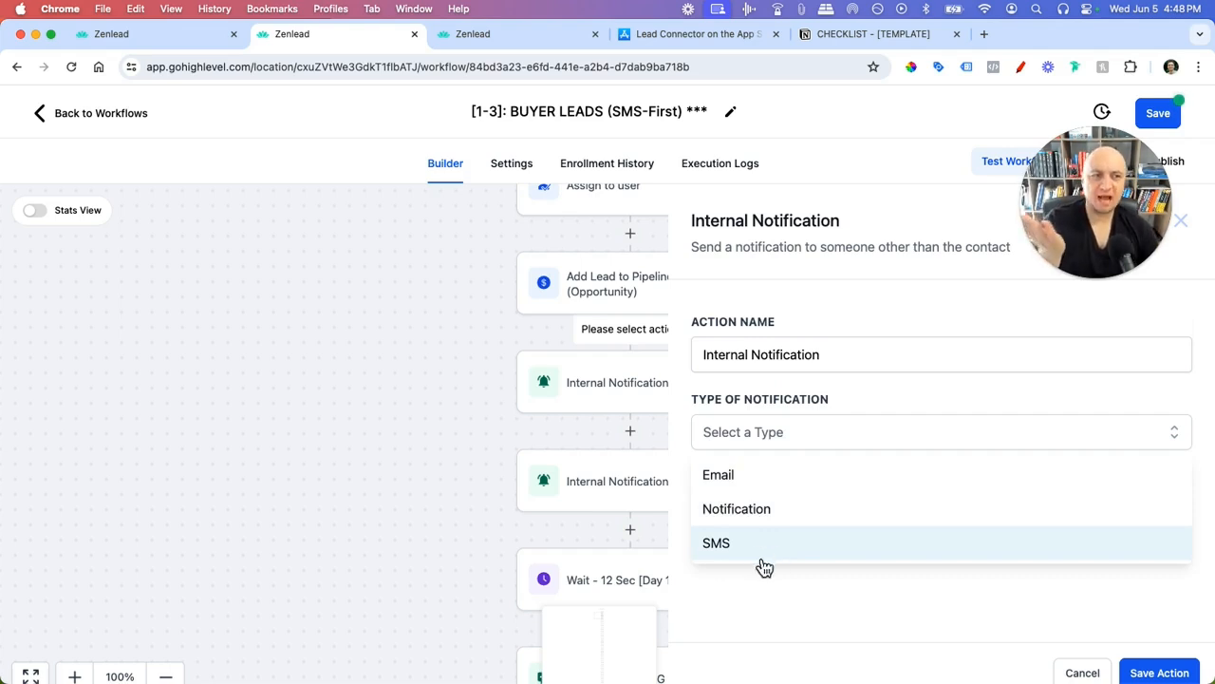
click(1083, 674)
scroll(644, 494, down, 1)
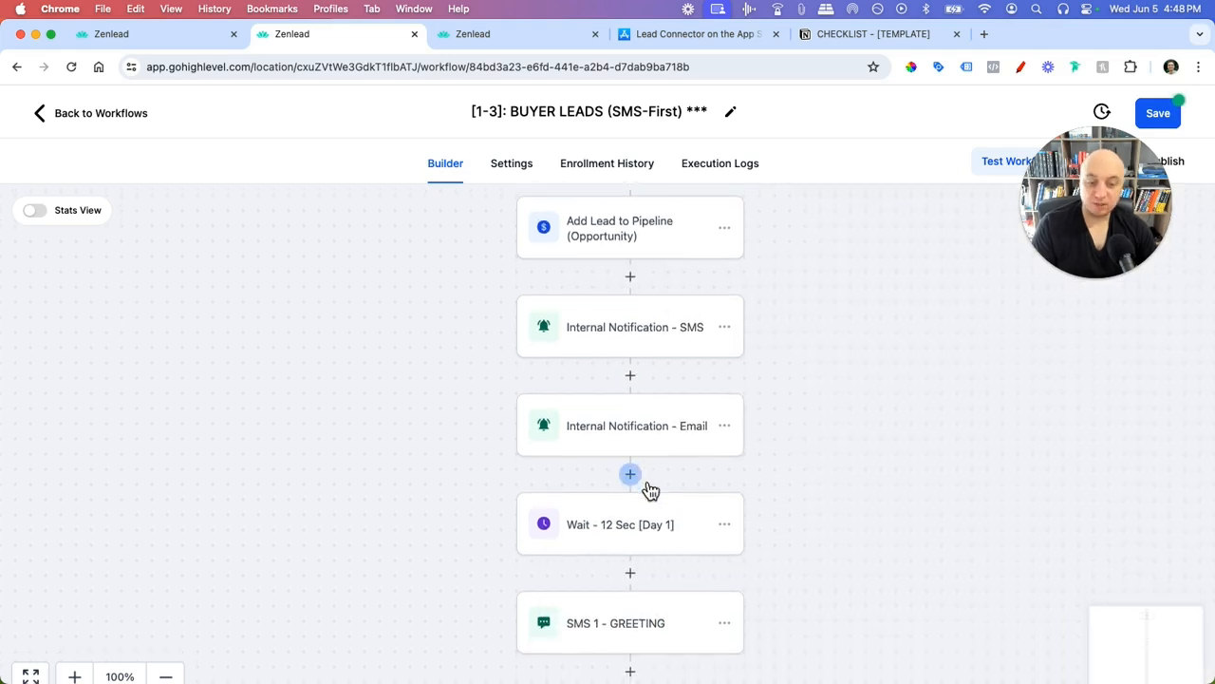
- Review the Internal Notification - SMS message's opening line, contact name, email and phone placeholders, and call reminder, and close without changes
scroll(665, 498, down, 1)
scroll(664, 404, up, 1)
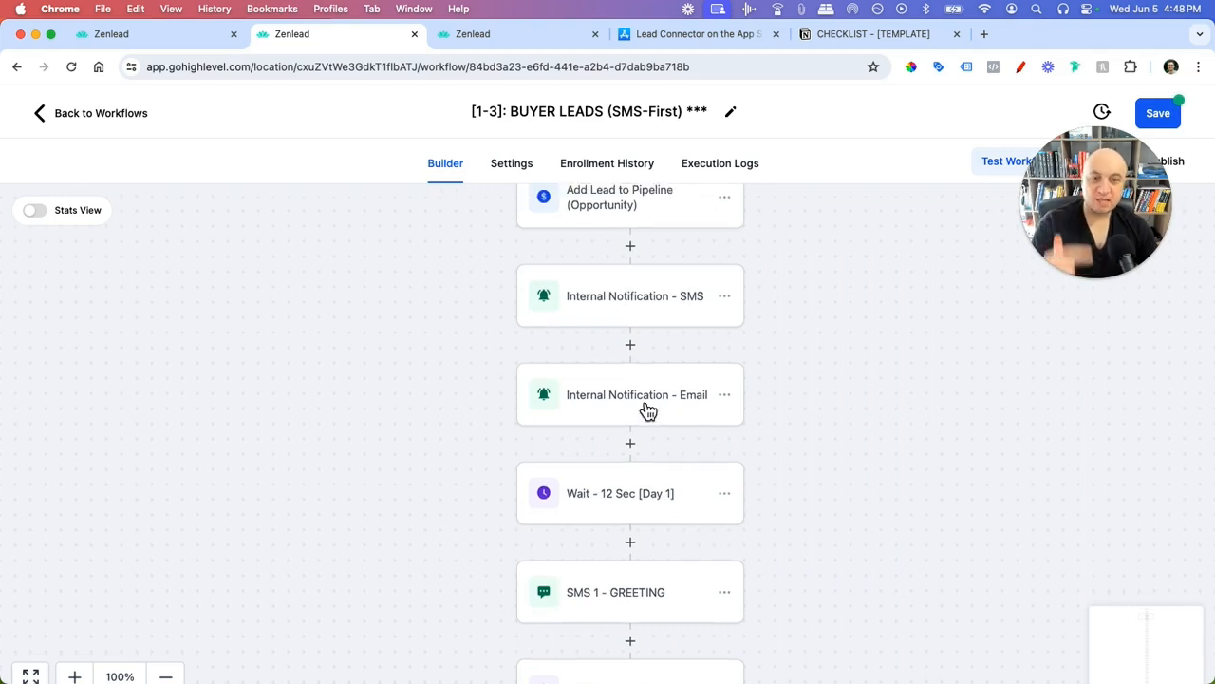
scroll(646, 341, up, 1)
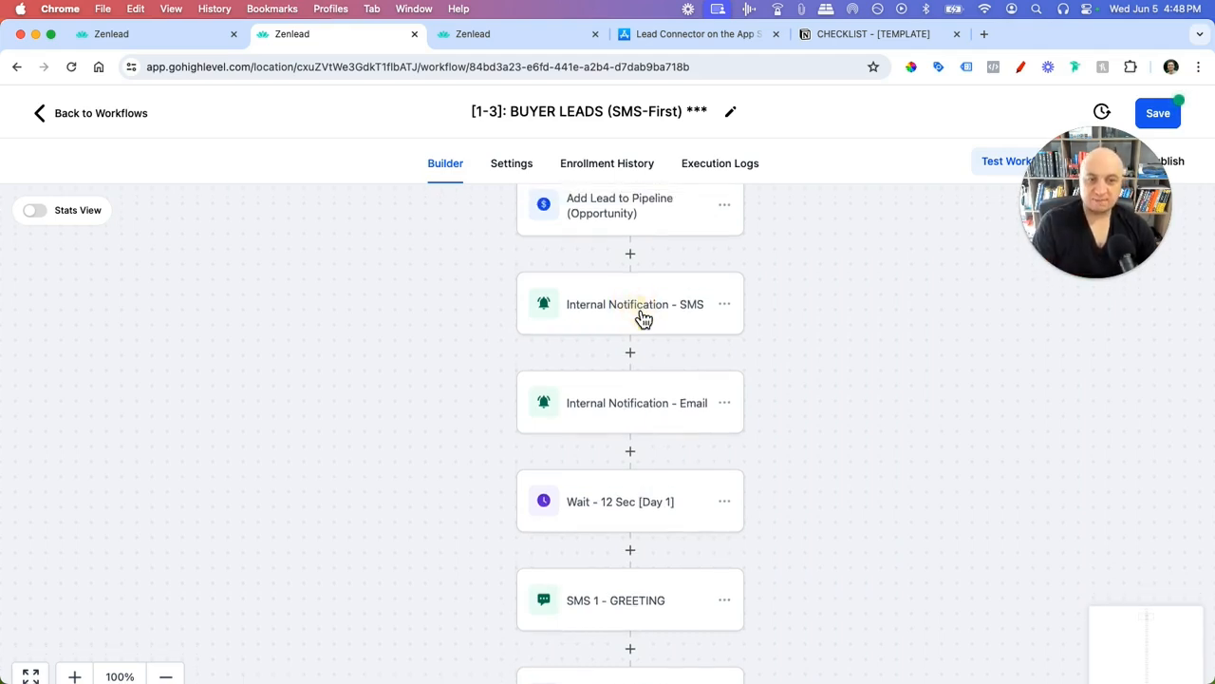
click(643, 318)
scroll(879, 431, down, 3)
scroll(880, 427, down, 1)
drag(836, 404, 714, 406)
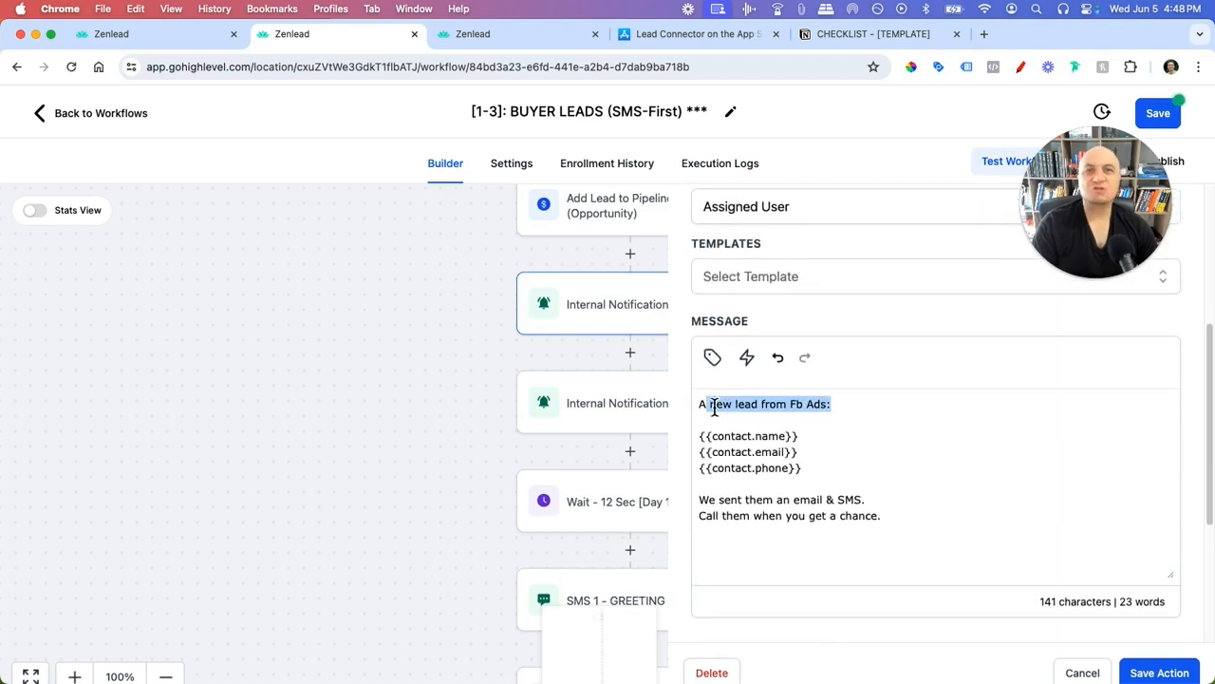
click(816, 410)
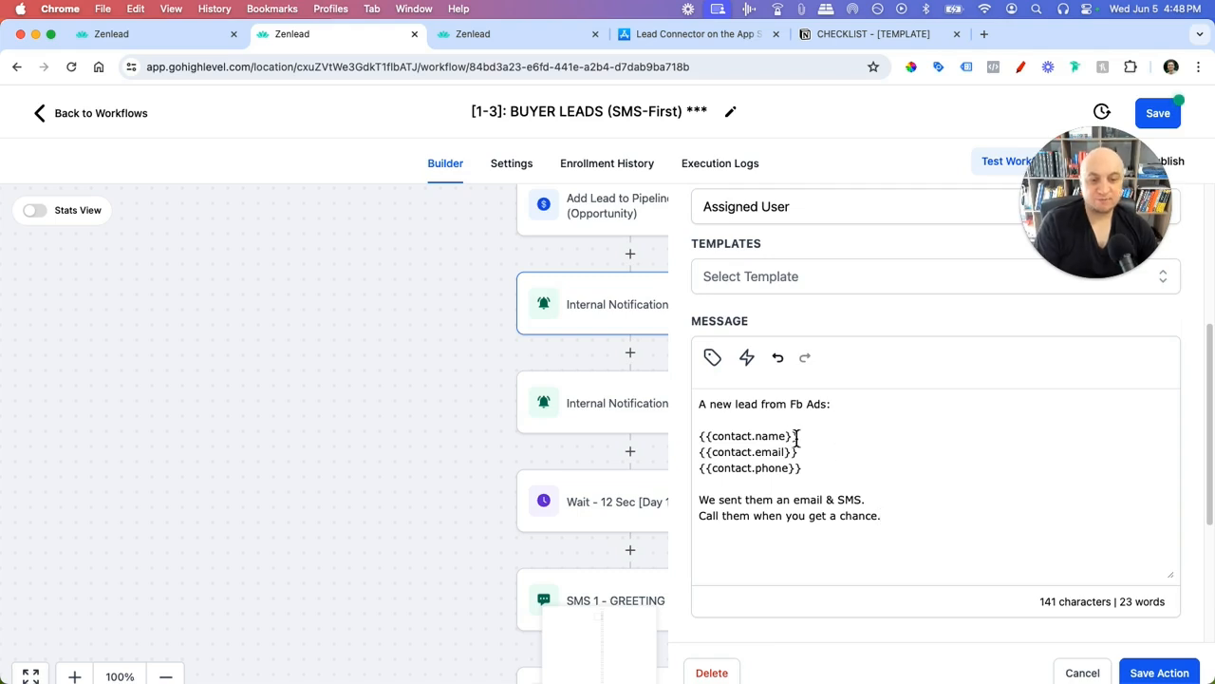
drag(808, 440, 722, 454)
drag(818, 473, 741, 469)
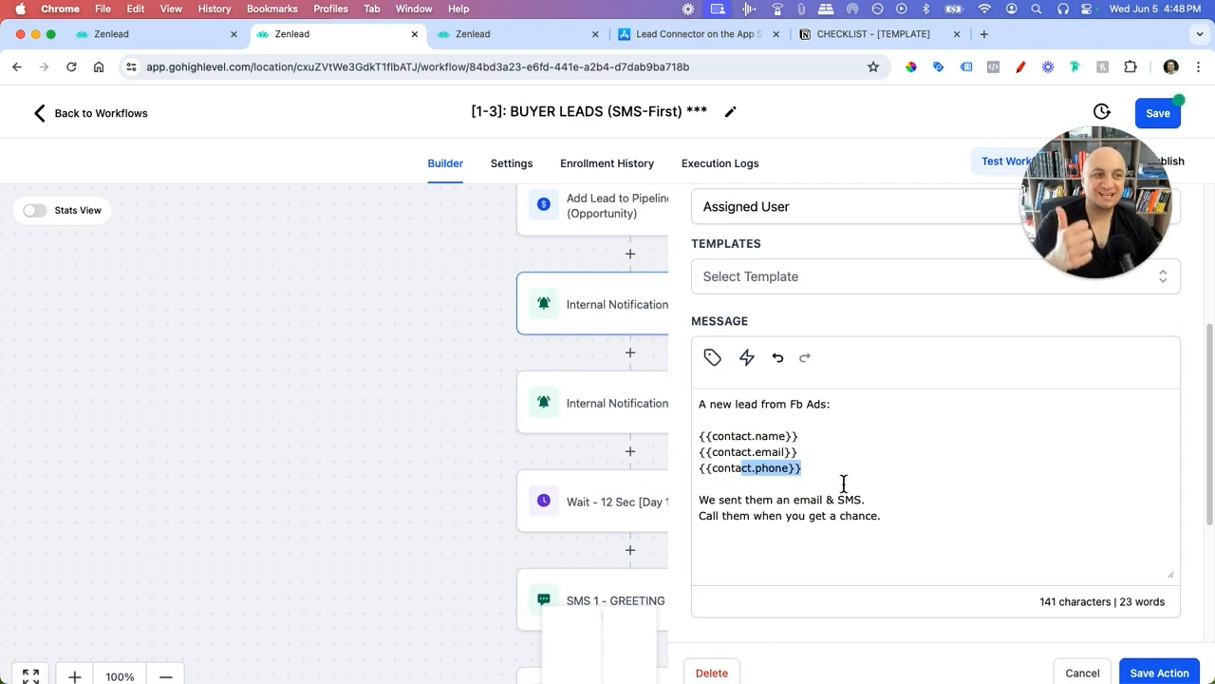
click(759, 518)
drag(883, 519, 712, 519)
click(761, 516)
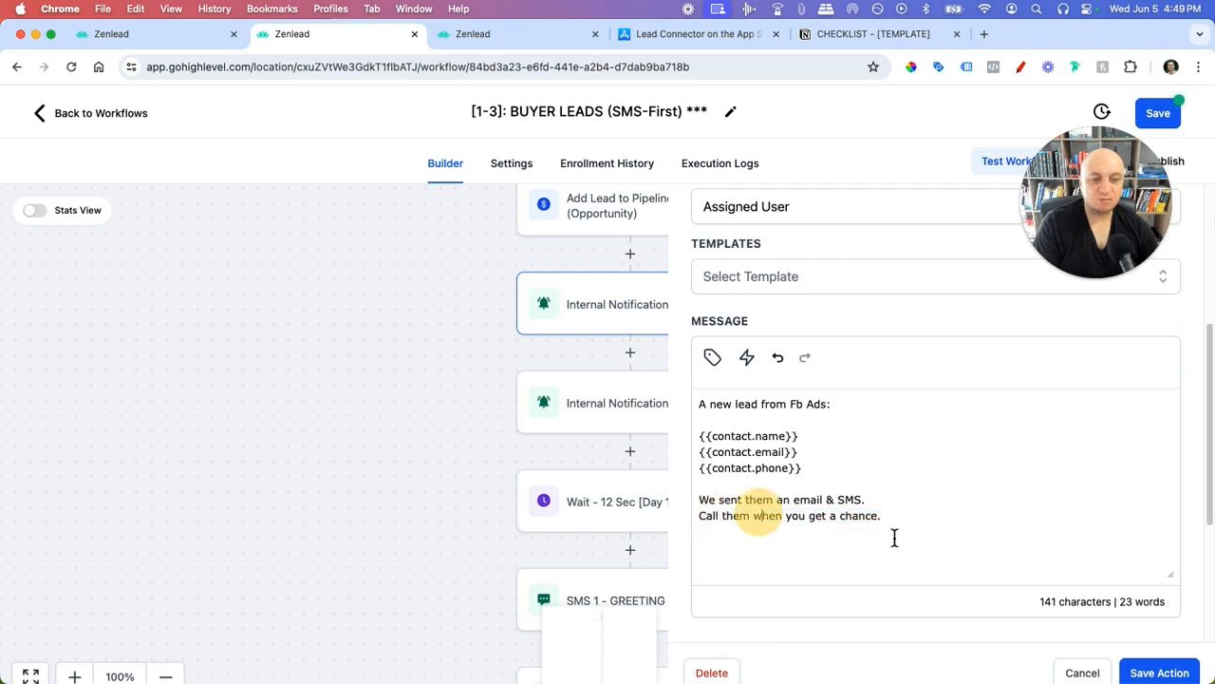
click(1082, 670)
- Reopen the SMS notification, try Custom Number and Particular User as recipient type, return to Assigned User, and close without saving
click(674, 301)
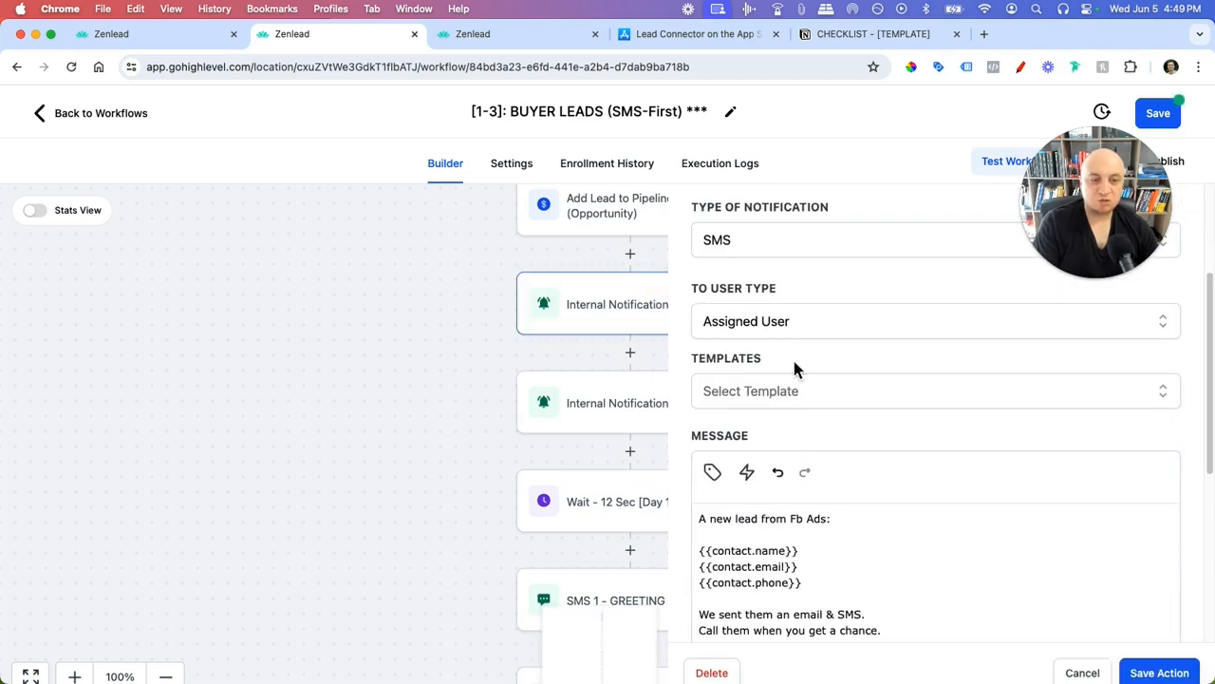
scroll(785, 320, up, 2)
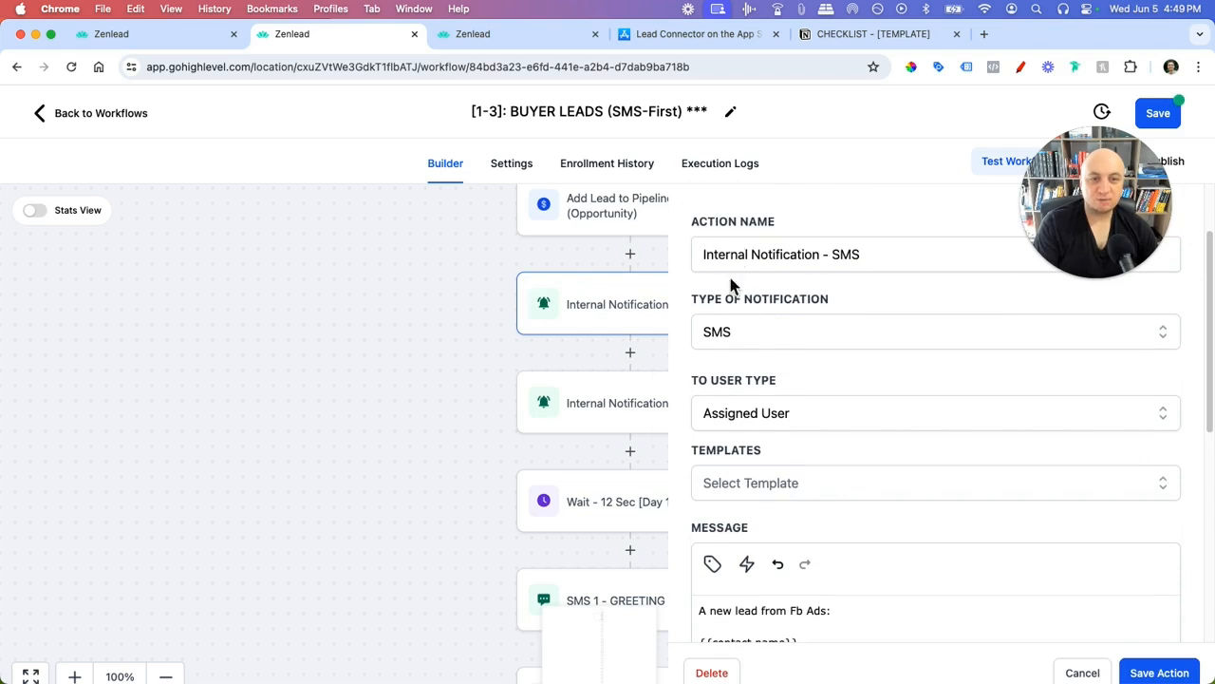
scroll(774, 390, down, 1)
click(794, 386)
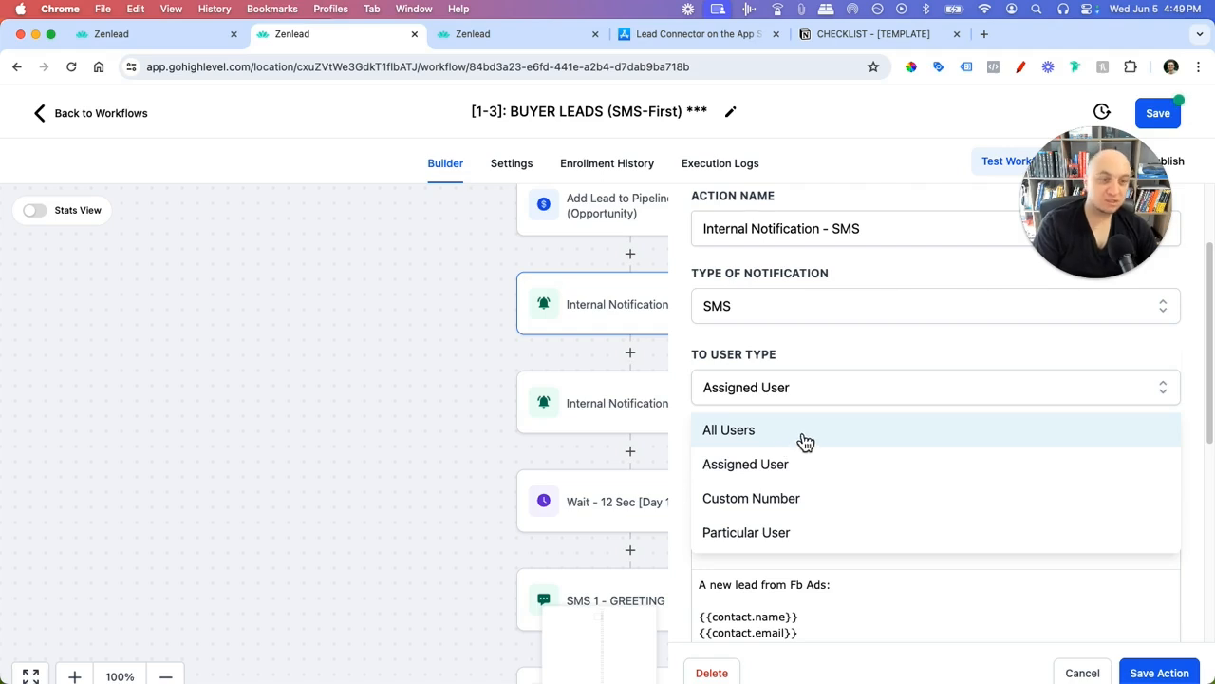
click(816, 497)
click(814, 386)
click(824, 531)
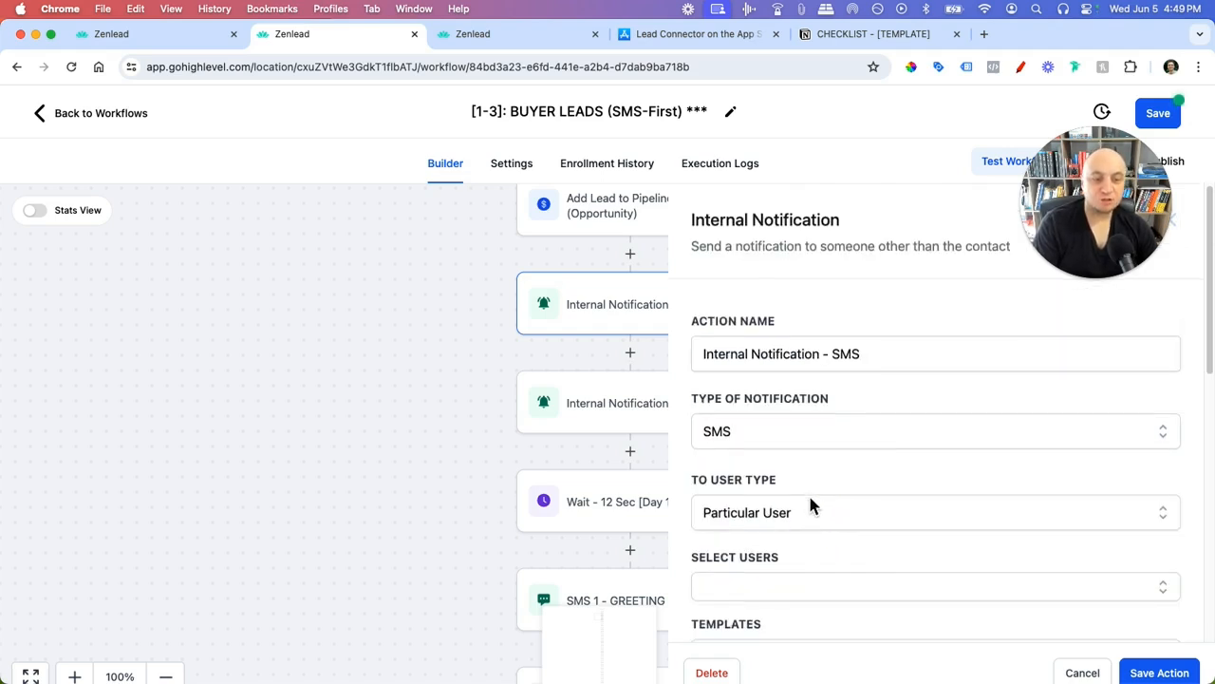
scroll(812, 359, down, 3)
click(746, 380)
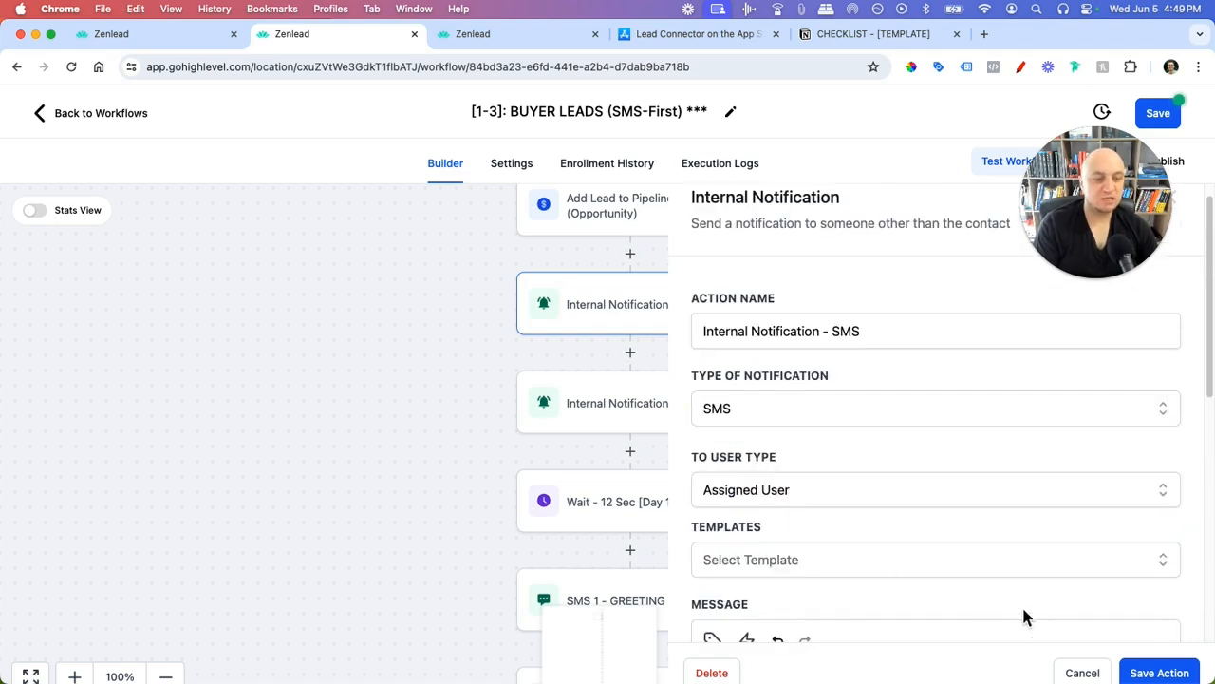
click(1082, 672)
- Open the Assign to user action for a check, and close it without changes
scroll(588, 483, up, 5)
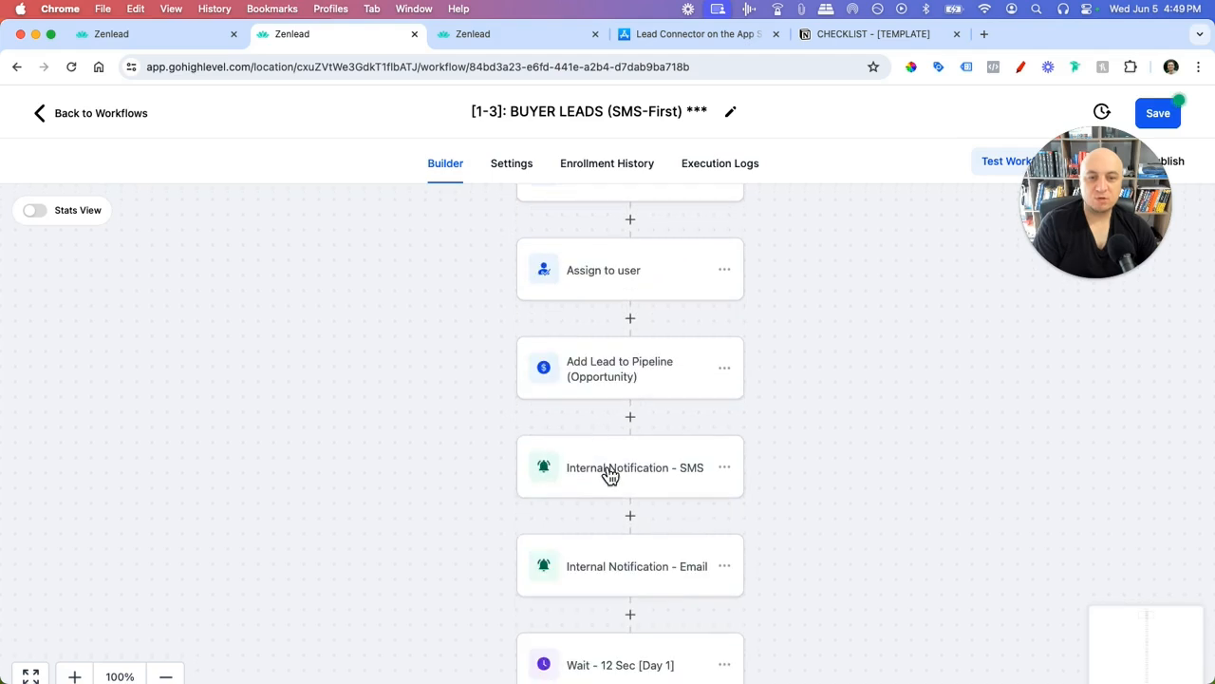
click(602, 320)
click(1080, 672)
scroll(637, 532, down, 3)
scroll(641, 535, down, 1)
- Open the Internal Notification - Email action, read through its full message text, and close it without changes
click(618, 409)
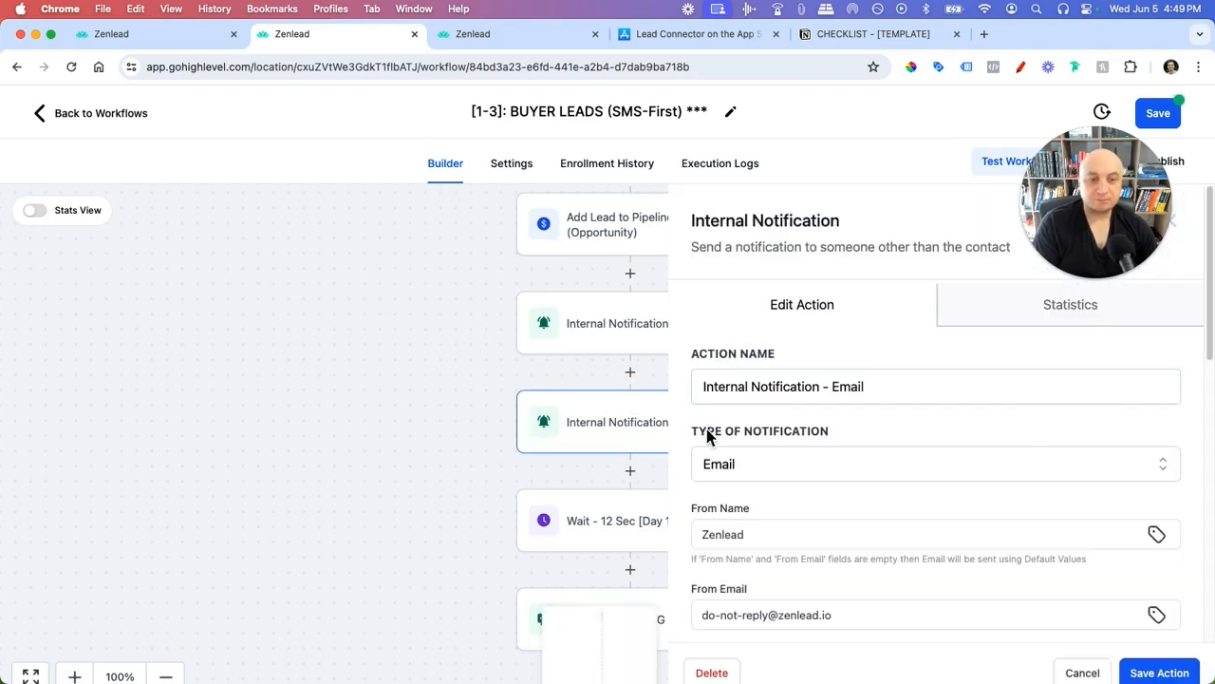
scroll(805, 480, down, 5)
scroll(774, 380, up, 1)
scroll(809, 503, down, 1)
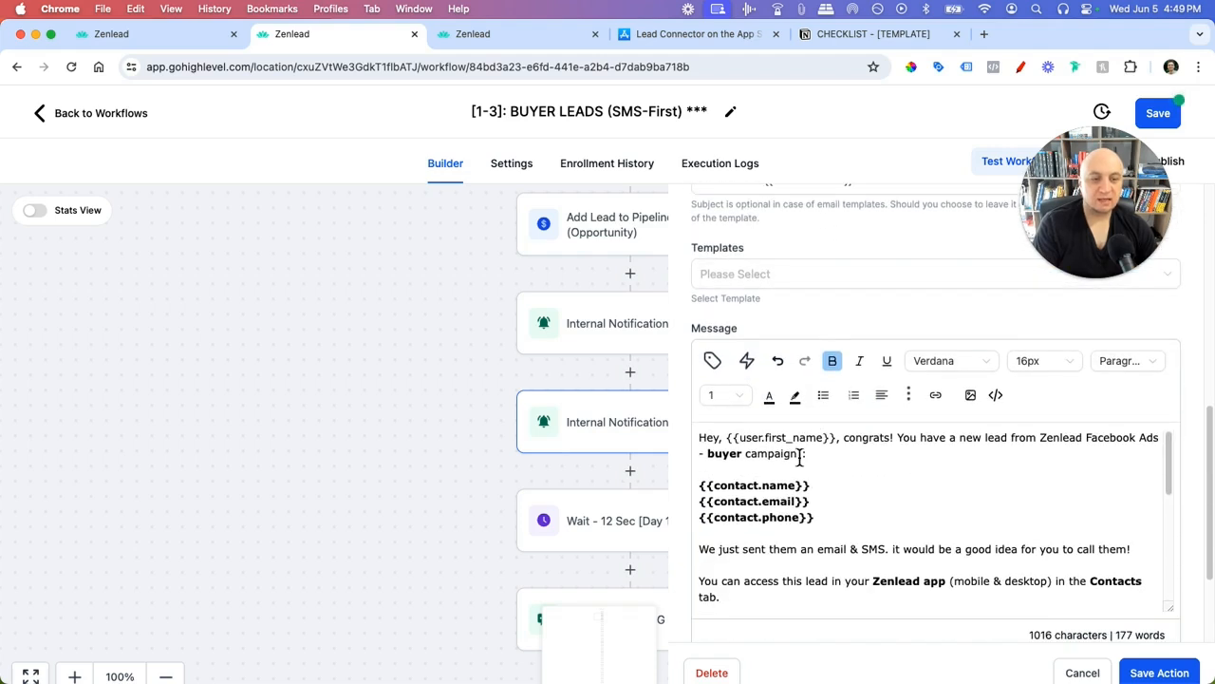
scroll(894, 475, down, 1)
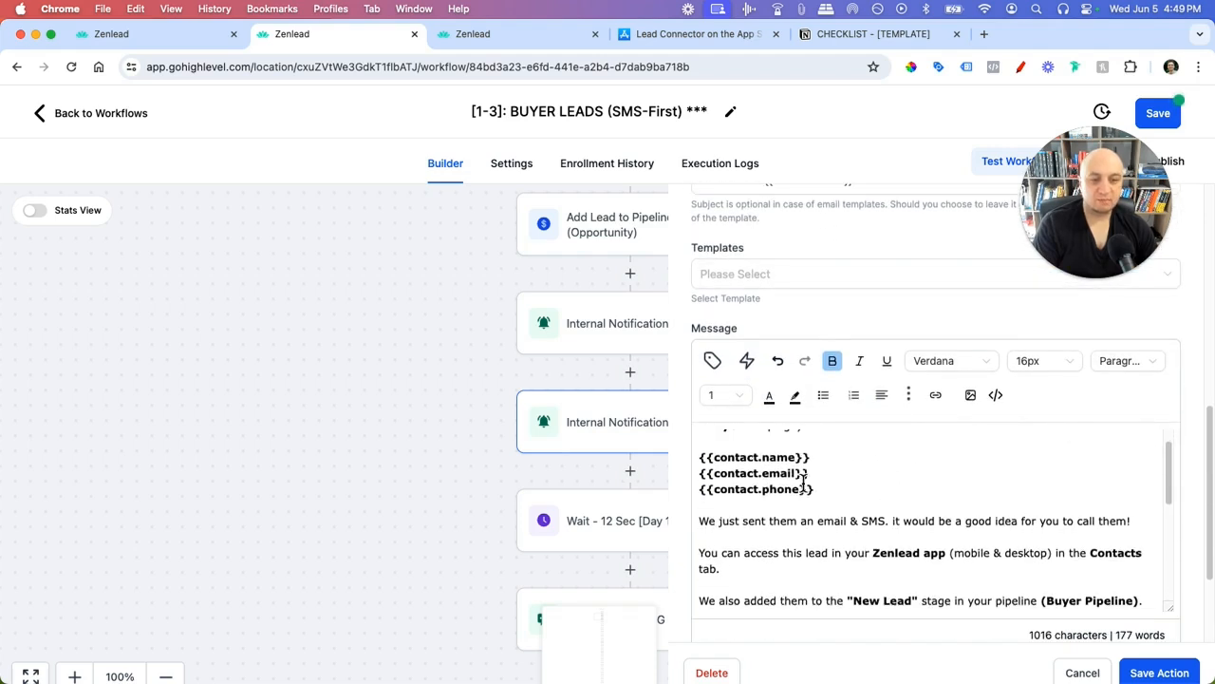
scroll(764, 475, down, 5)
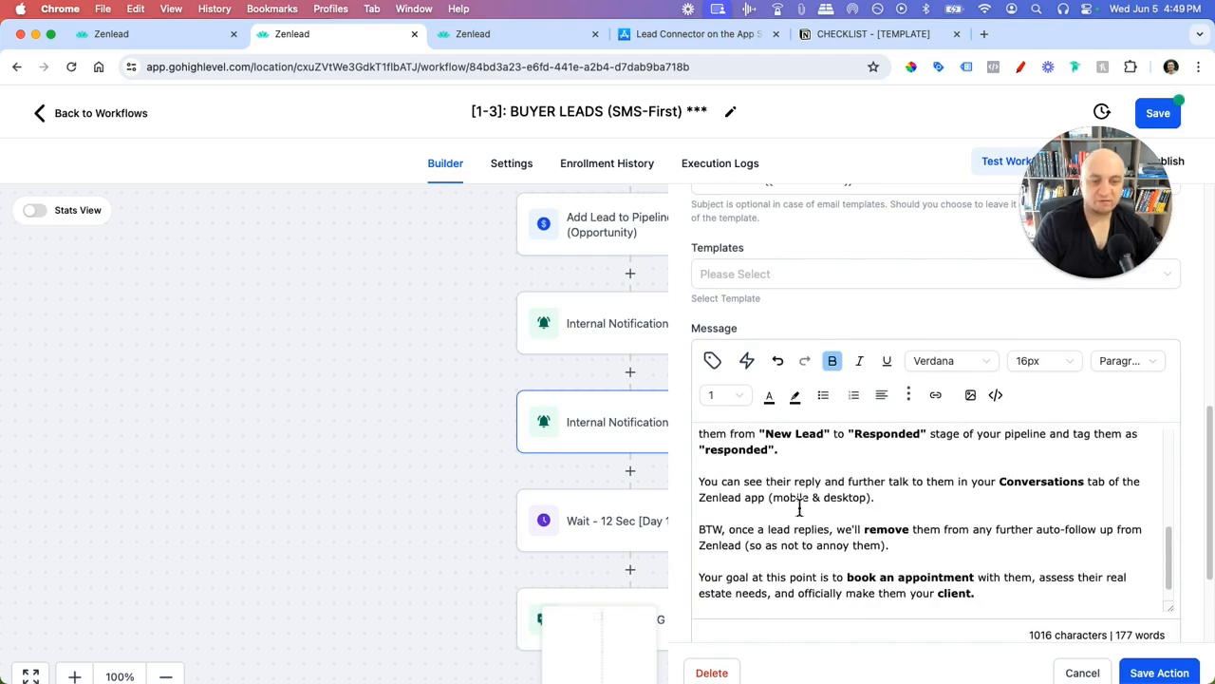
scroll(803, 538, up, 2)
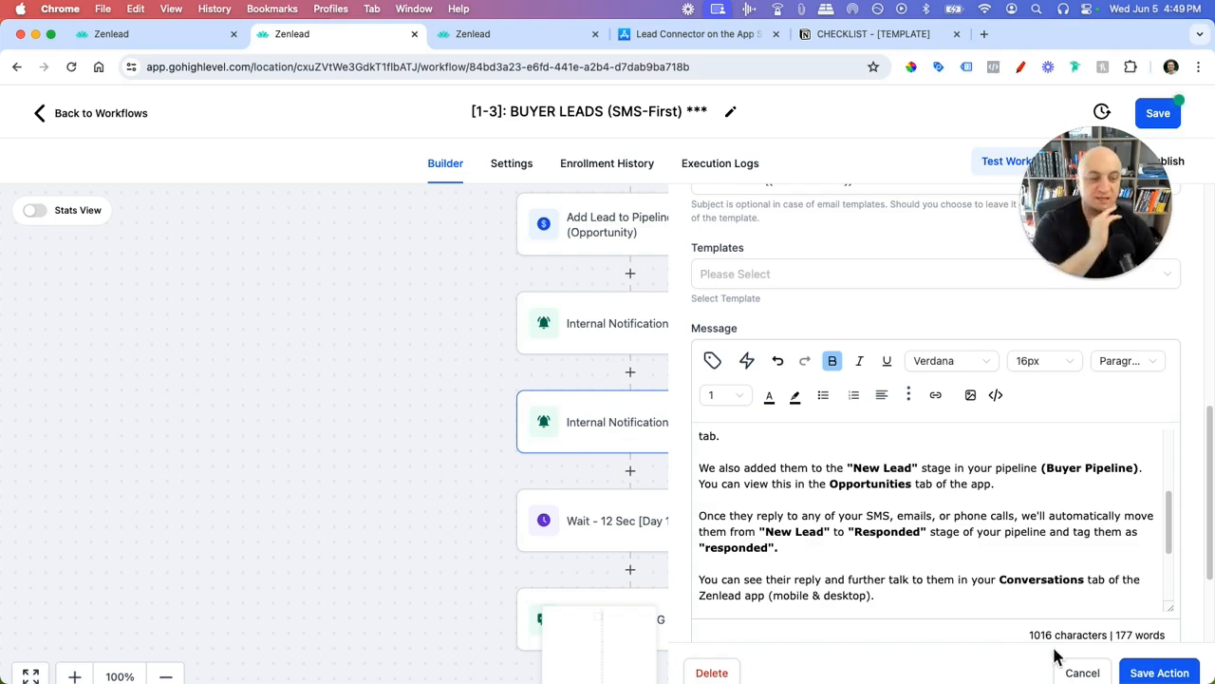
scroll(993, 607, up, 3)
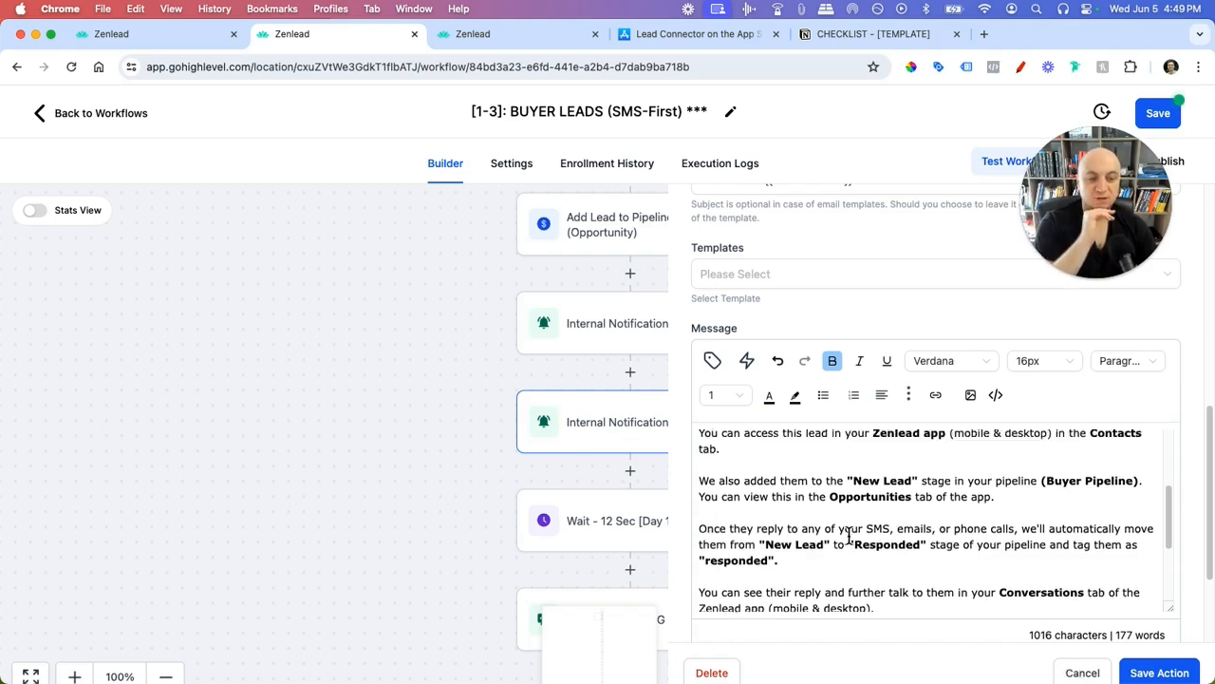
click(1081, 672)
- Review the order of the workflow actions from Add Tag through the notifications, waits and SMS 1.5 - *INSERT* LINK
scroll(729, 605, up, 3)
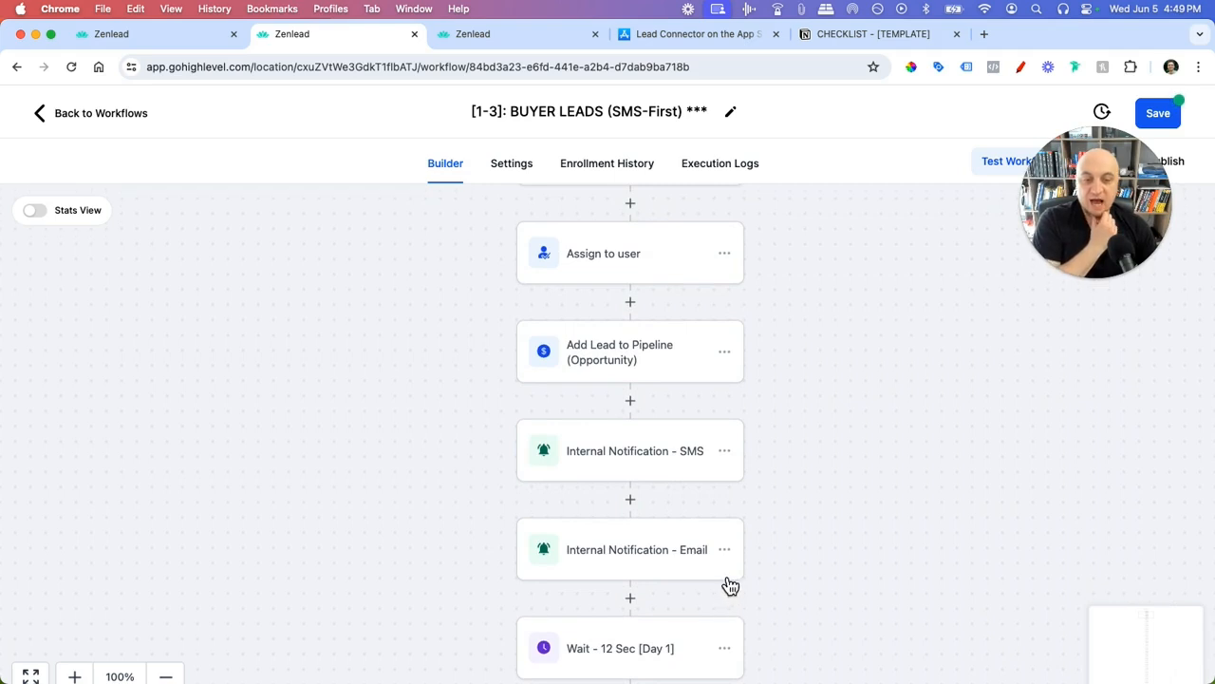
scroll(816, 475, down, 5)
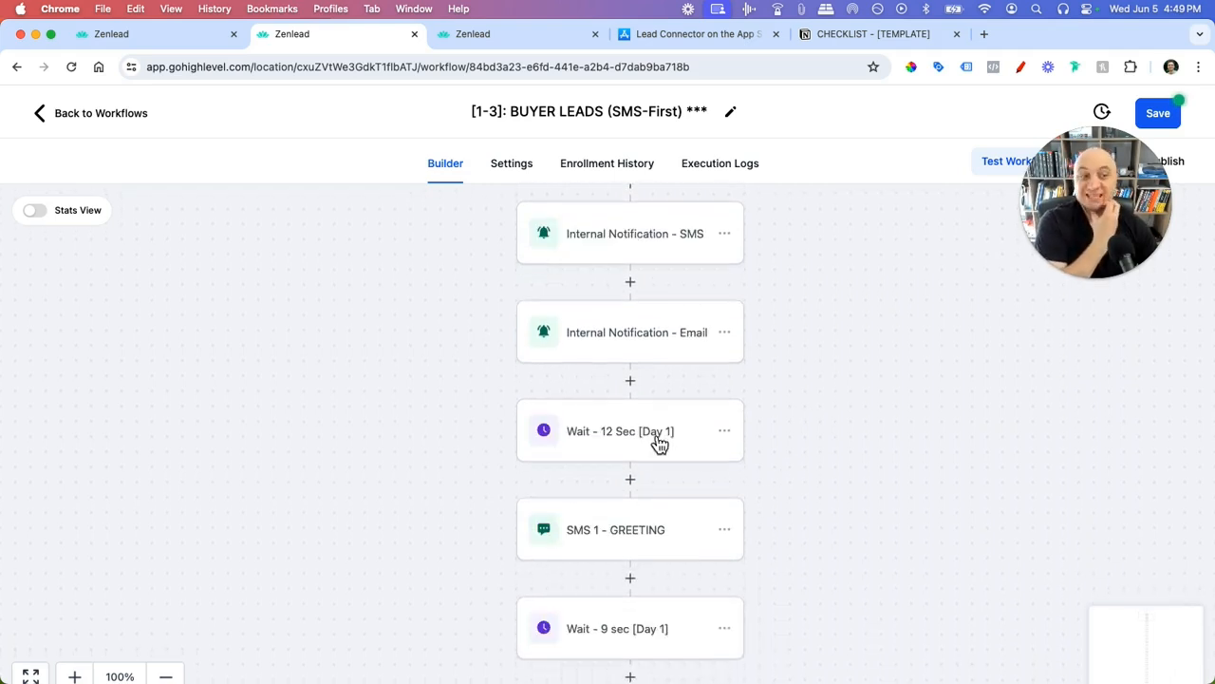
scroll(636, 474, down, 1)
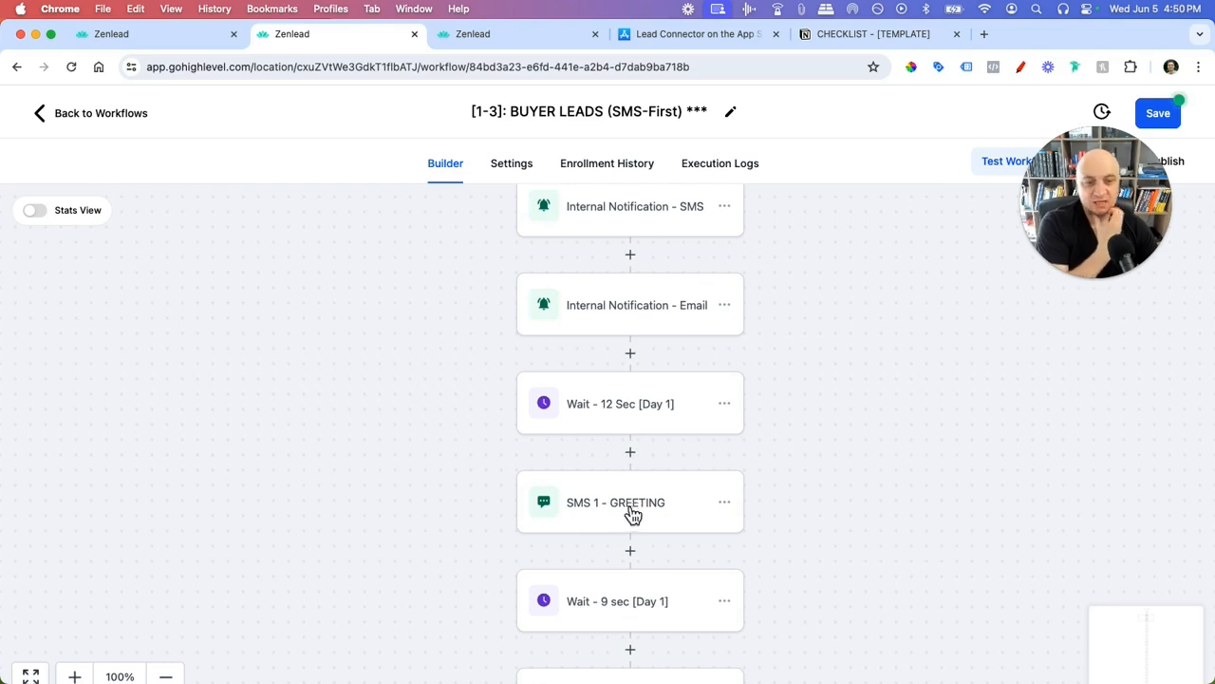
scroll(626, 475, down, 10)
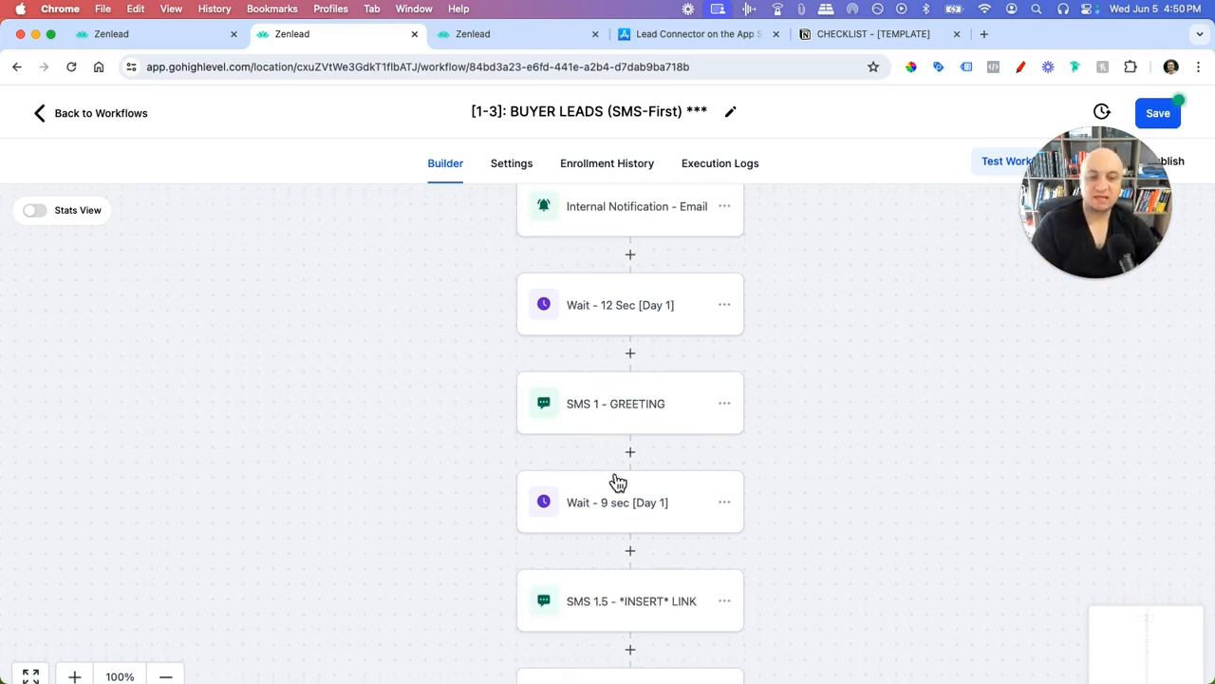
scroll(655, 489, up, 11)
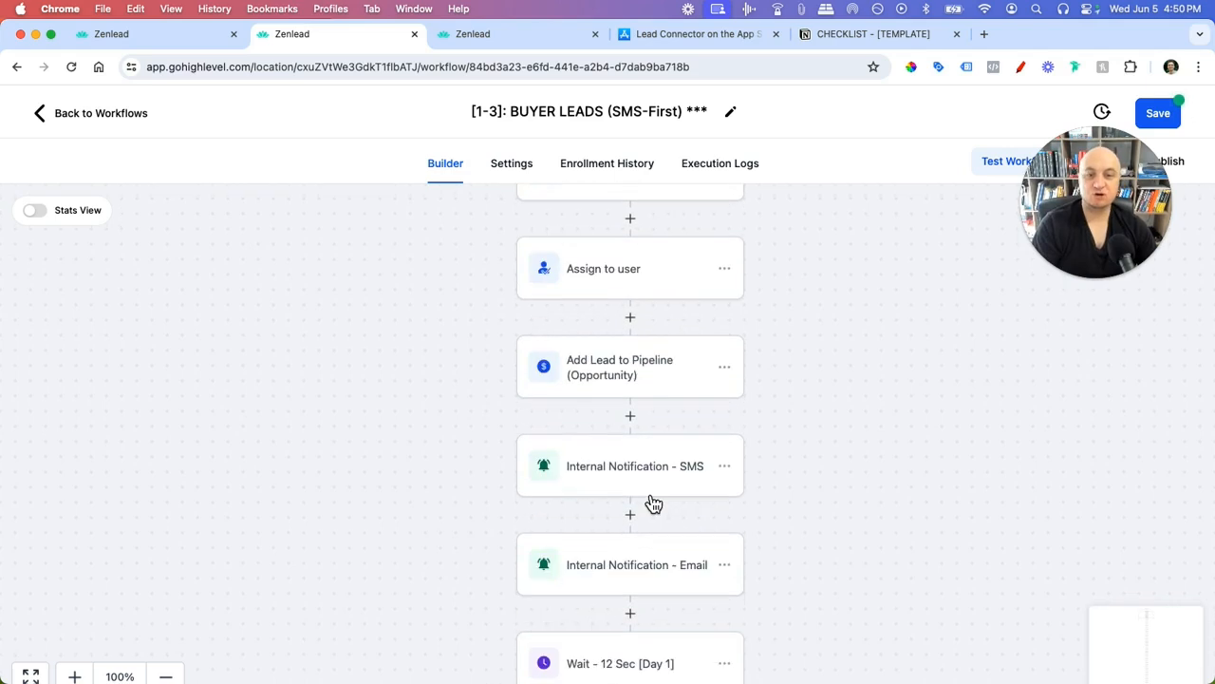
scroll(732, 494, up, 4)
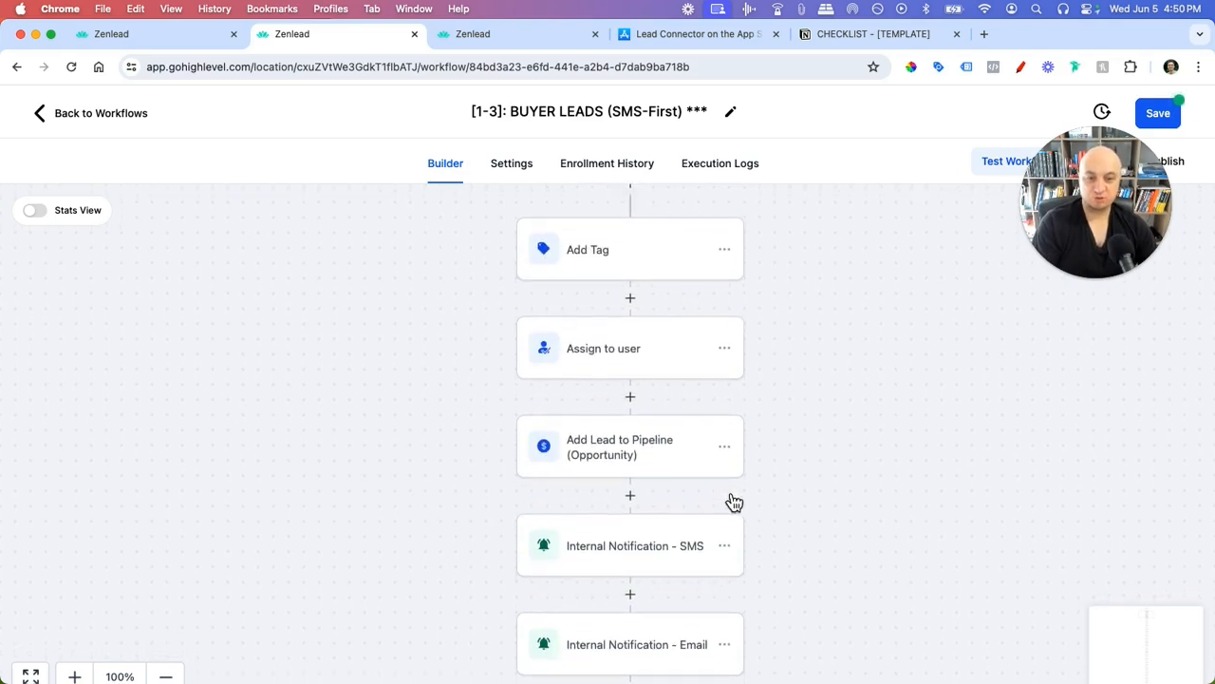
scroll(739, 485, down, 5)
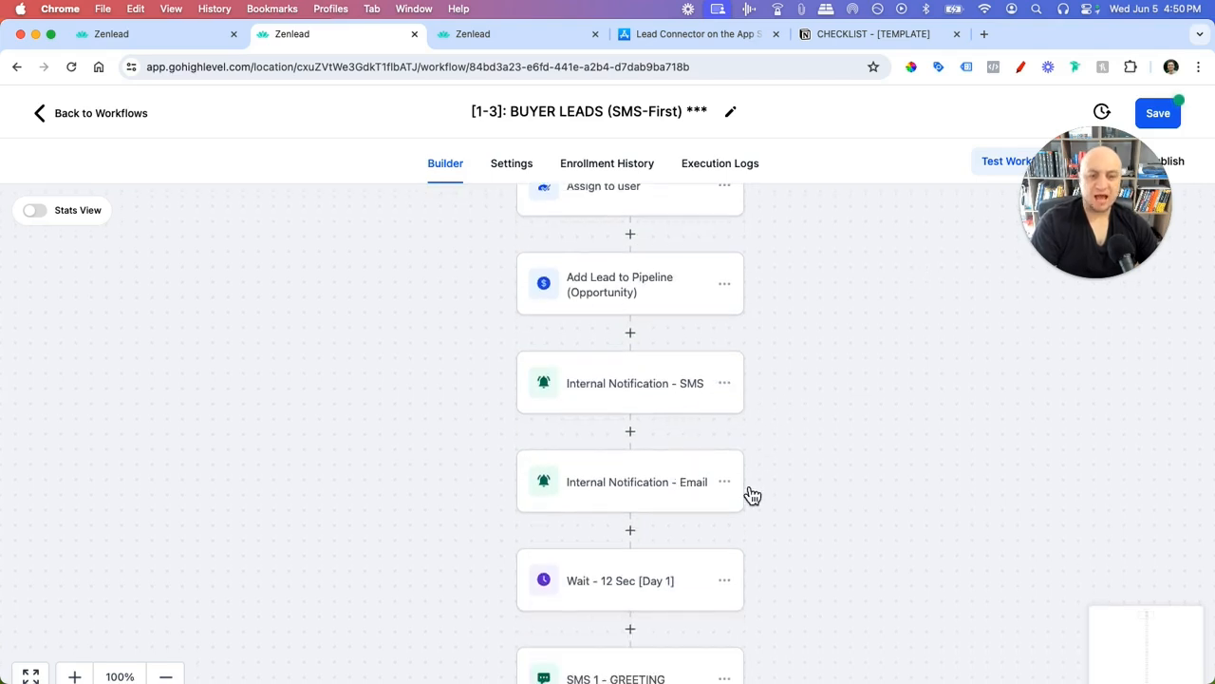
click(630, 534)
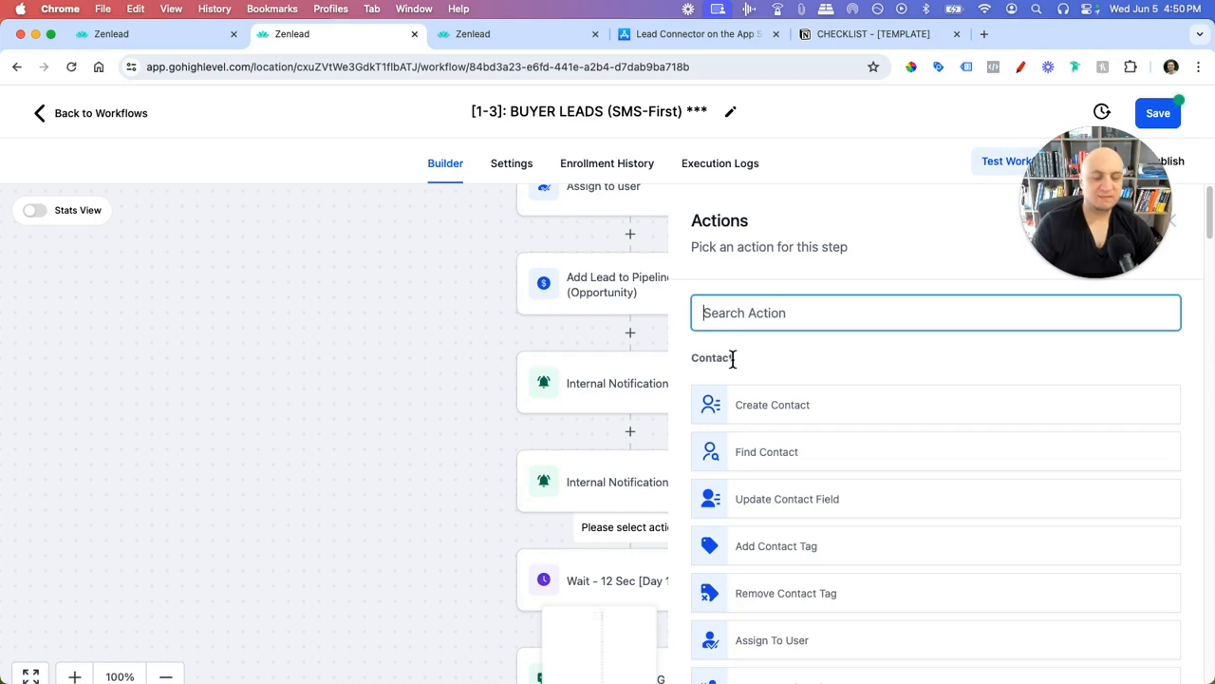
text(em)
key(BackSpace)
key(BackSpace)
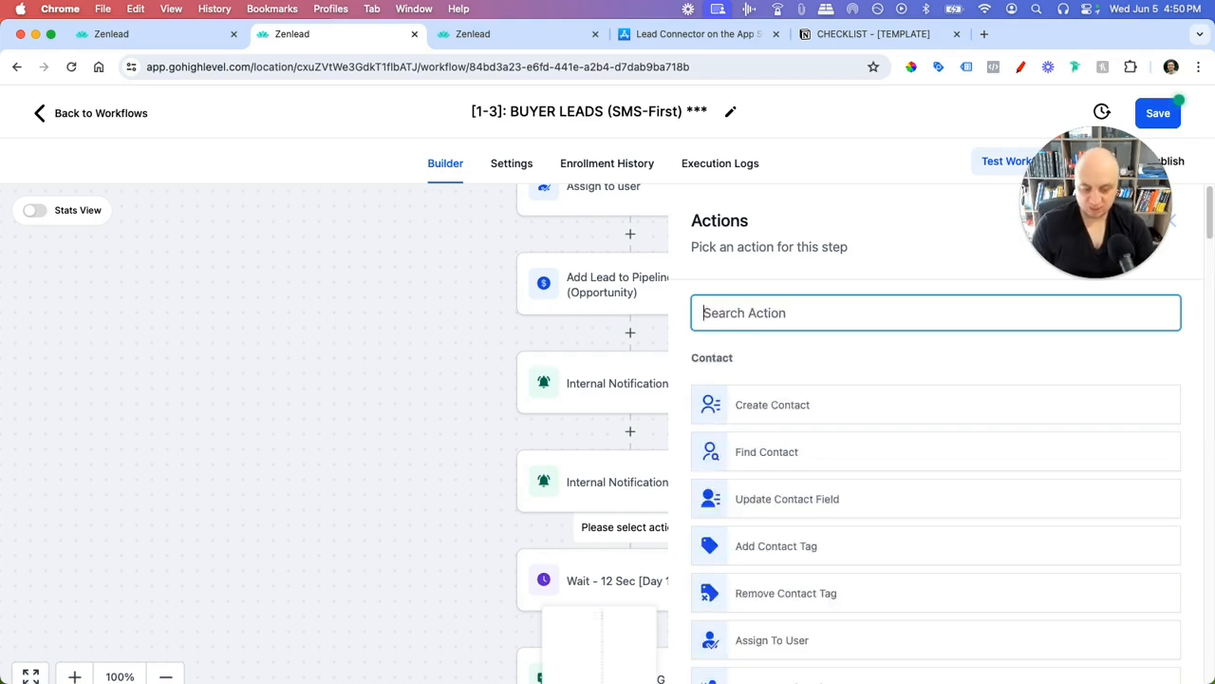
text(in)
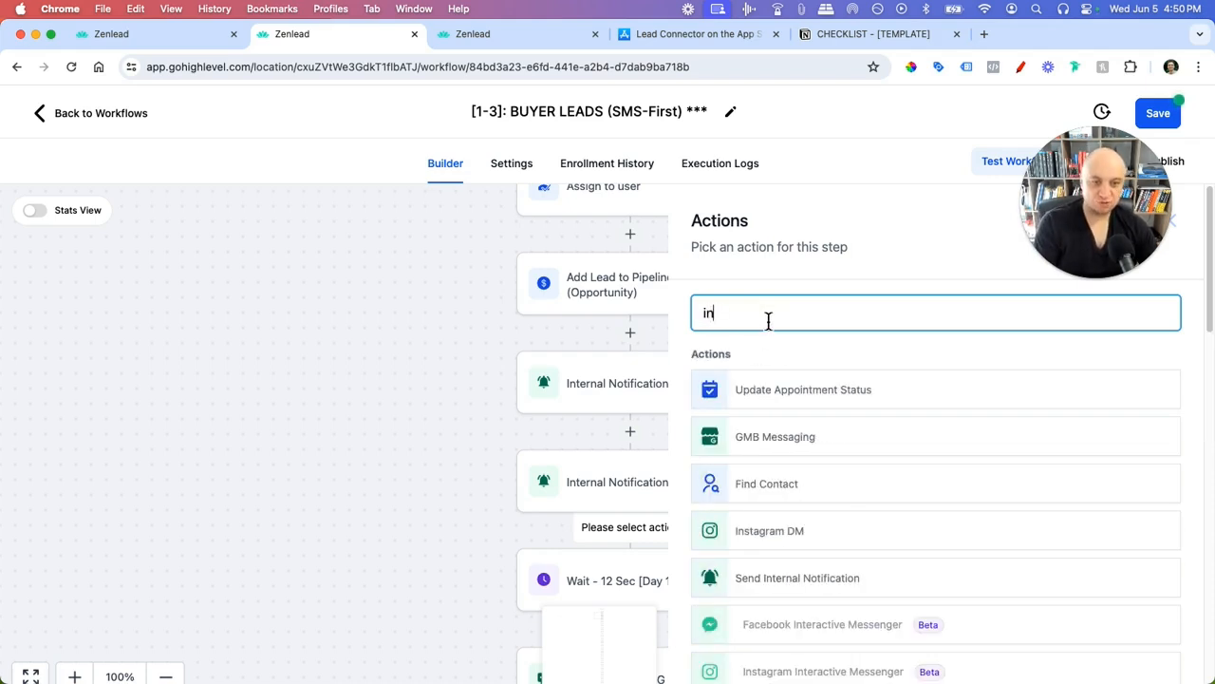
key(BackSpace)
key(BackSpace)
click(418, 416)
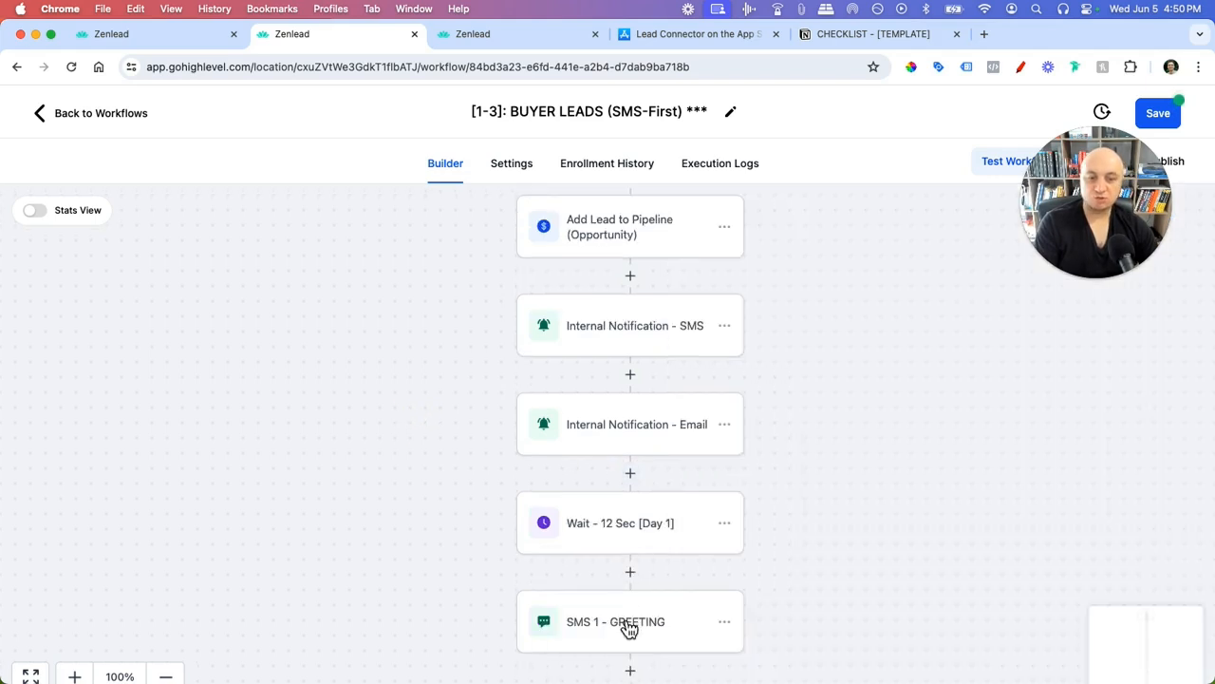
- Draw arrows beside the notification, Wait - 12 Sec and SMS 1 - GREETING actions, circle Internal Notification - Email, and exit the annotation tool
scroll(638, 554, up, 5)
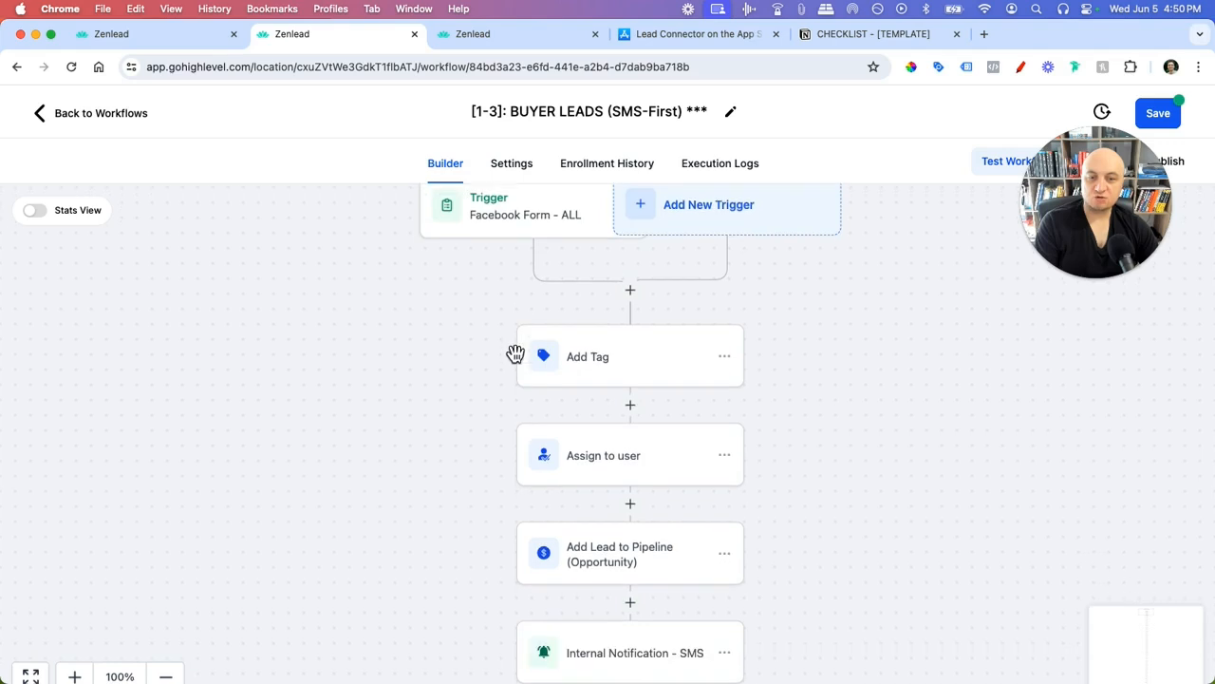
scroll(607, 377, down, 5)
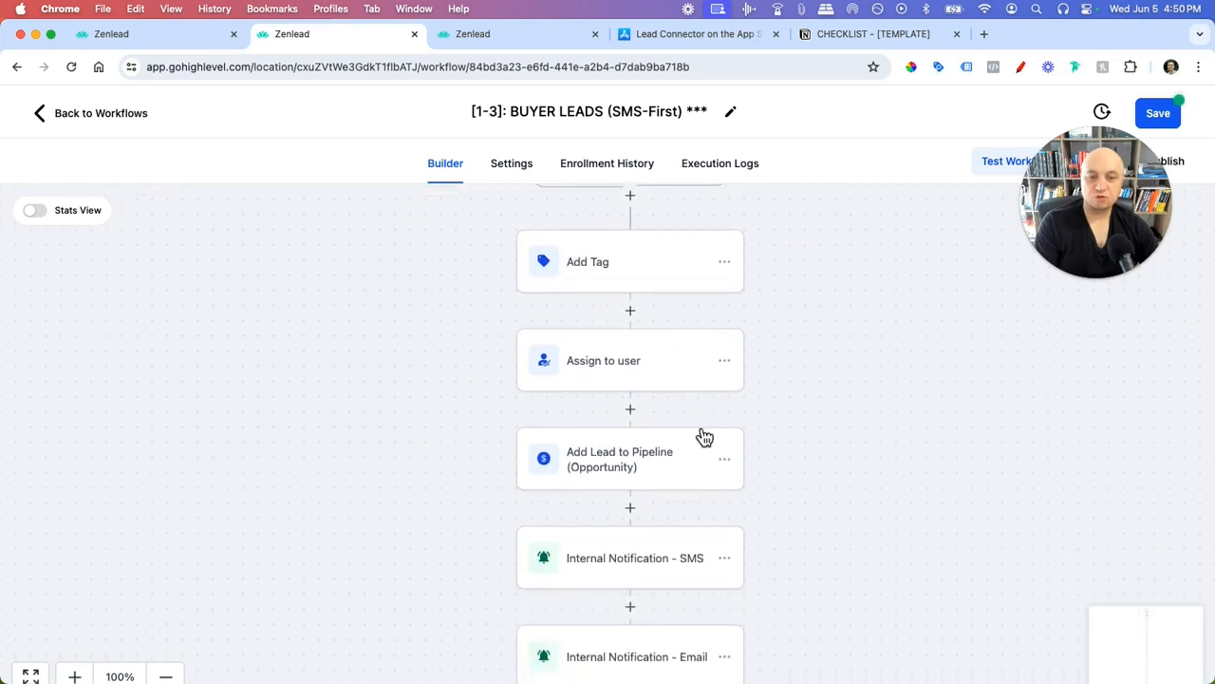
scroll(655, 413, down, 3)
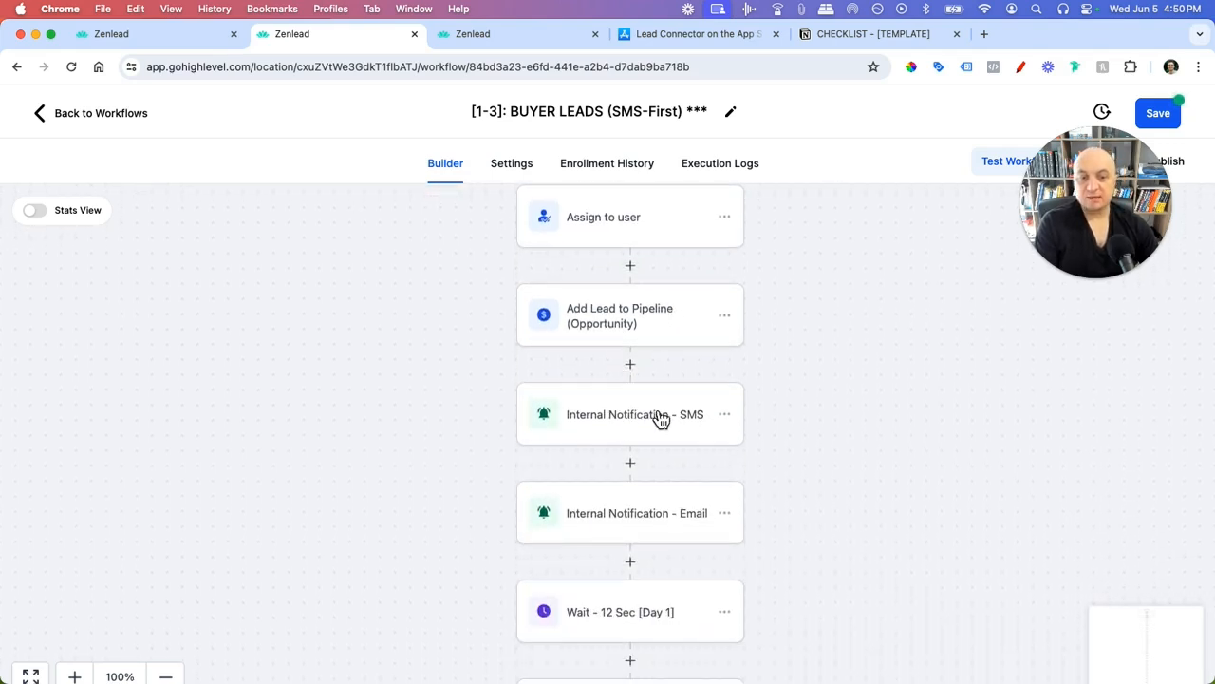
scroll(687, 424, down, 1)
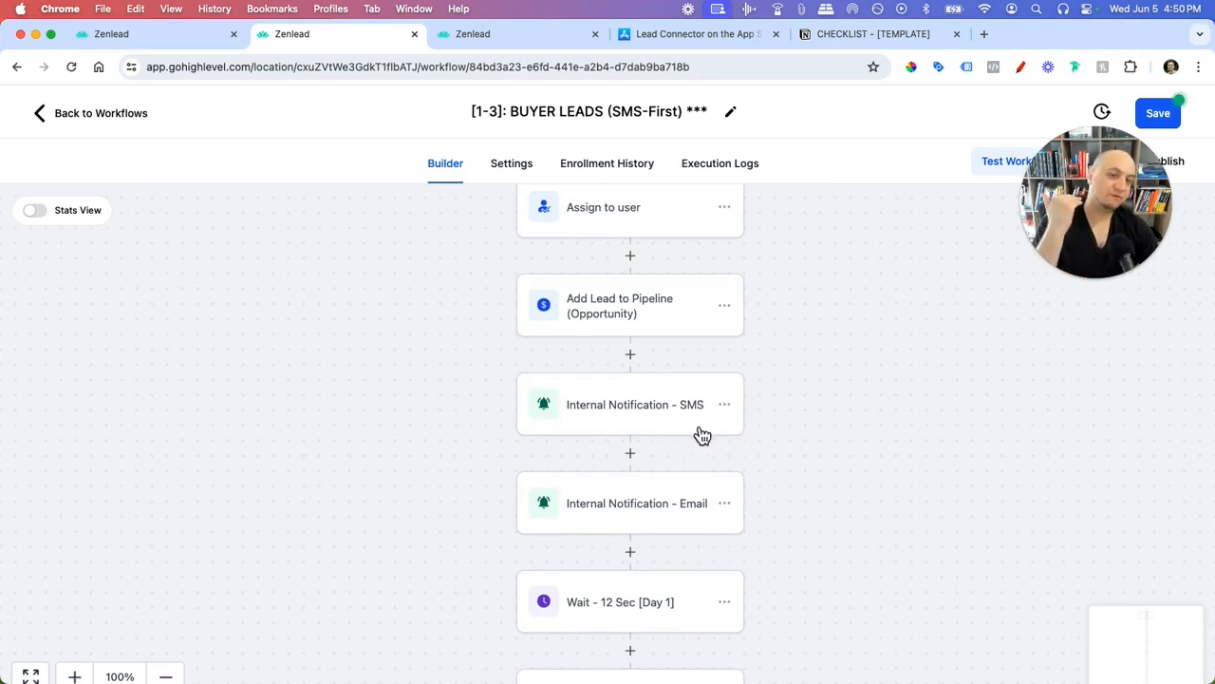
scroll(814, 328, down, 3)
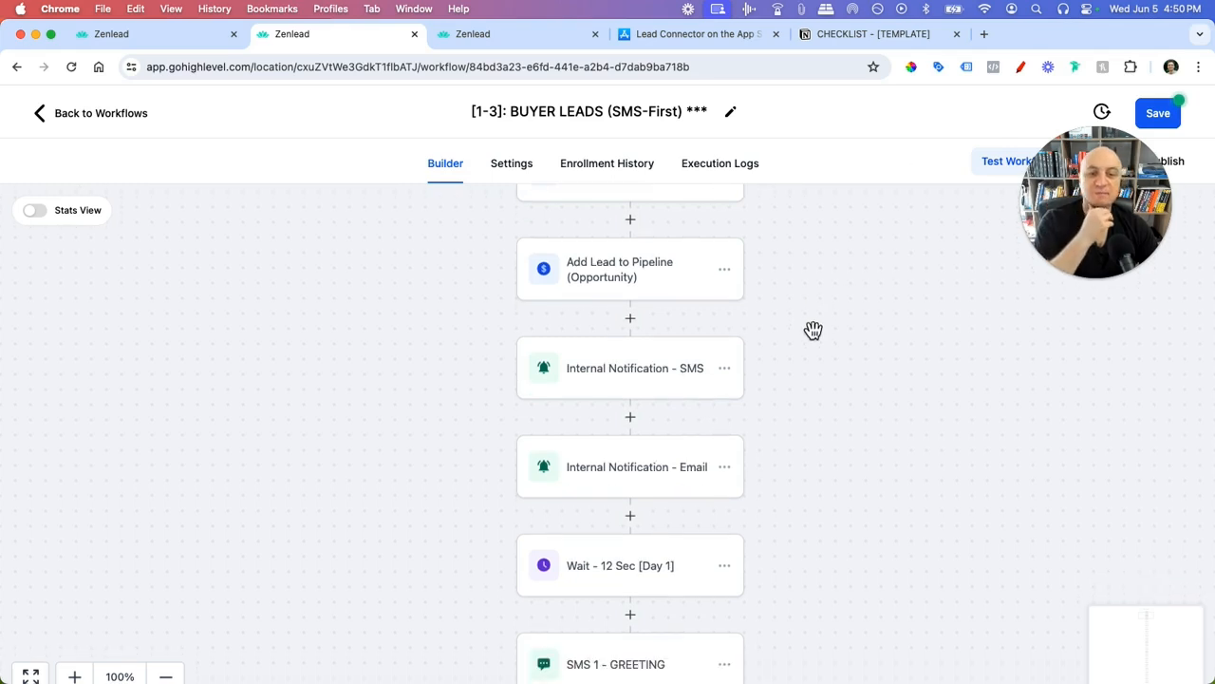
scroll(766, 426, down, 1)
click(1019, 69)
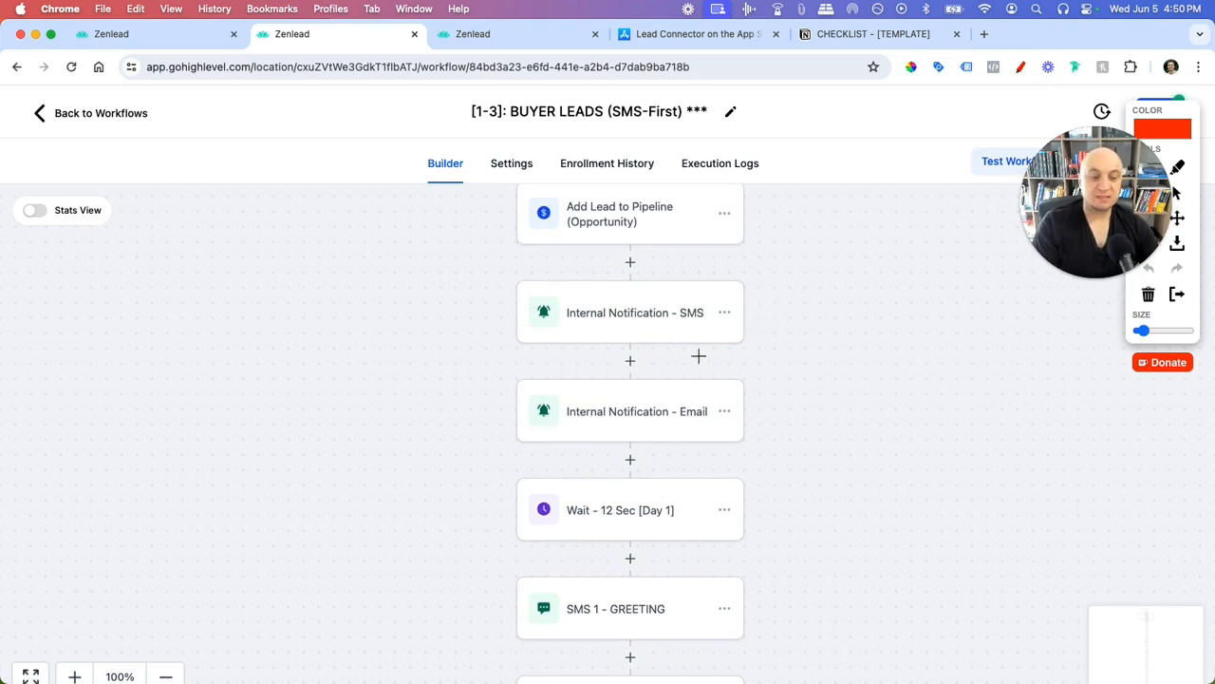
mouse_move(740, 302)
mouse_down()
mouse_move(786, 295)
mouse_move(790, 313)
mouse_up()
mouse_move(728, 388)
mouse_down()
mouse_move(818, 399)
mouse_move(805, 400)
mouse_up()
mouse_move(746, 489)
mouse_down()
mouse_move(794, 477)
mouse_move(803, 504)
mouse_up()
mouse_move(774, 589)
mouse_down()
mouse_move(830, 580)
mouse_move(798, 603)
mouse_up()
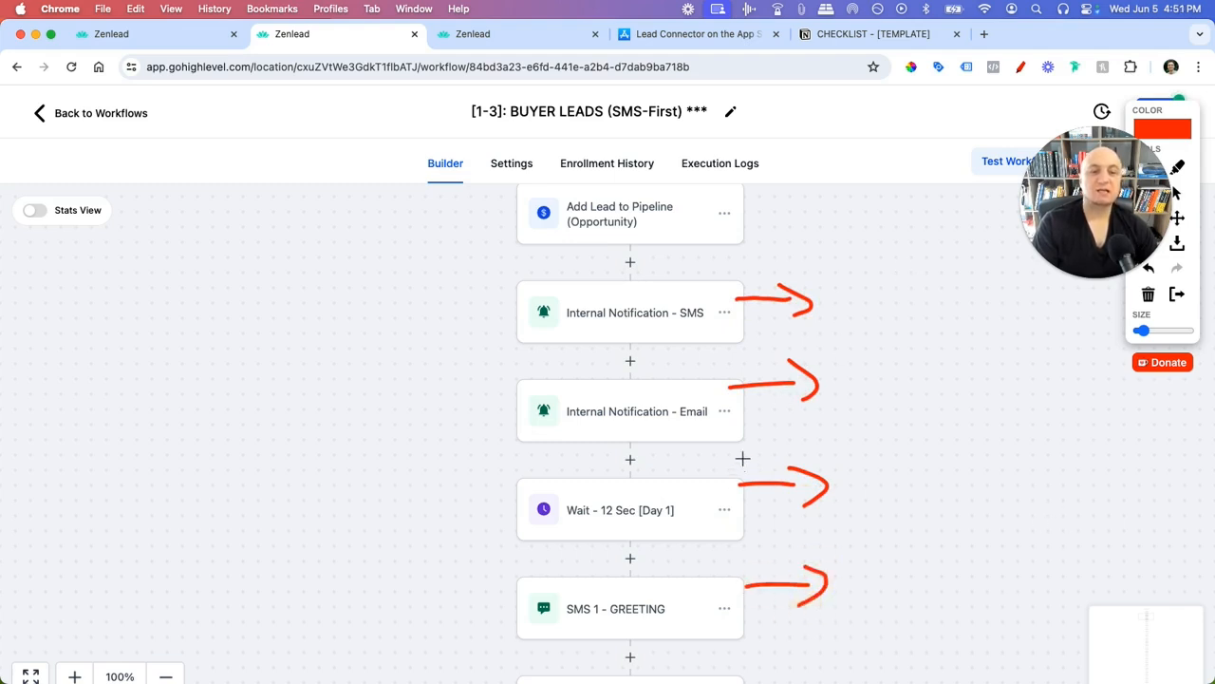
mouse_move(537, 423)
mouse_down()
mouse_move(633, 429)
mouse_move(724, 370)
mouse_move(488, 414)
mouse_up()
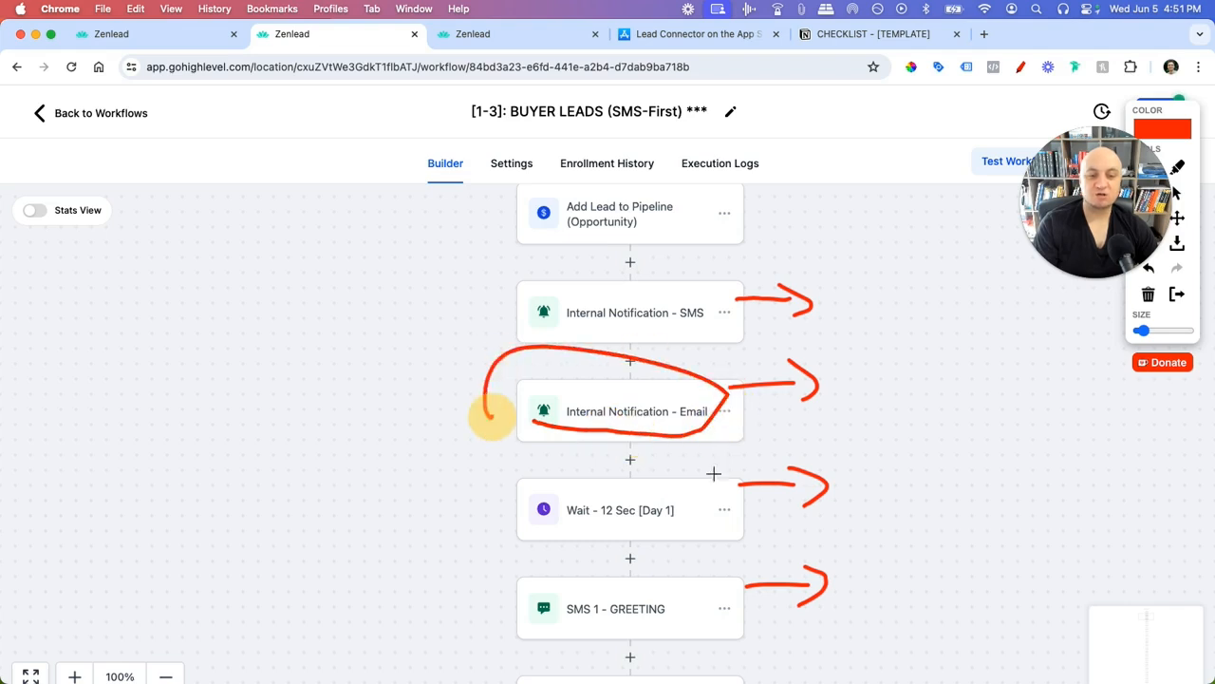
click(1177, 296)
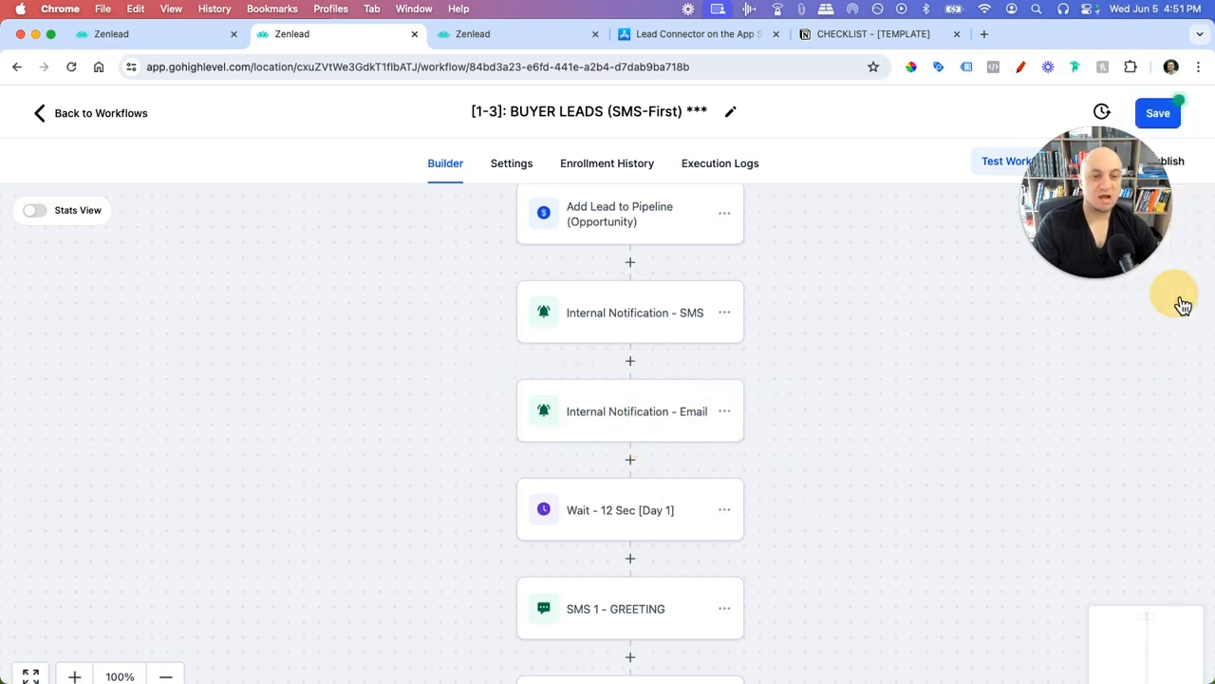
- Copy the Internal Notification - Email action and place the duplicate directly before the Wait - 12 Sec [Day 1] action
click(736, 422)
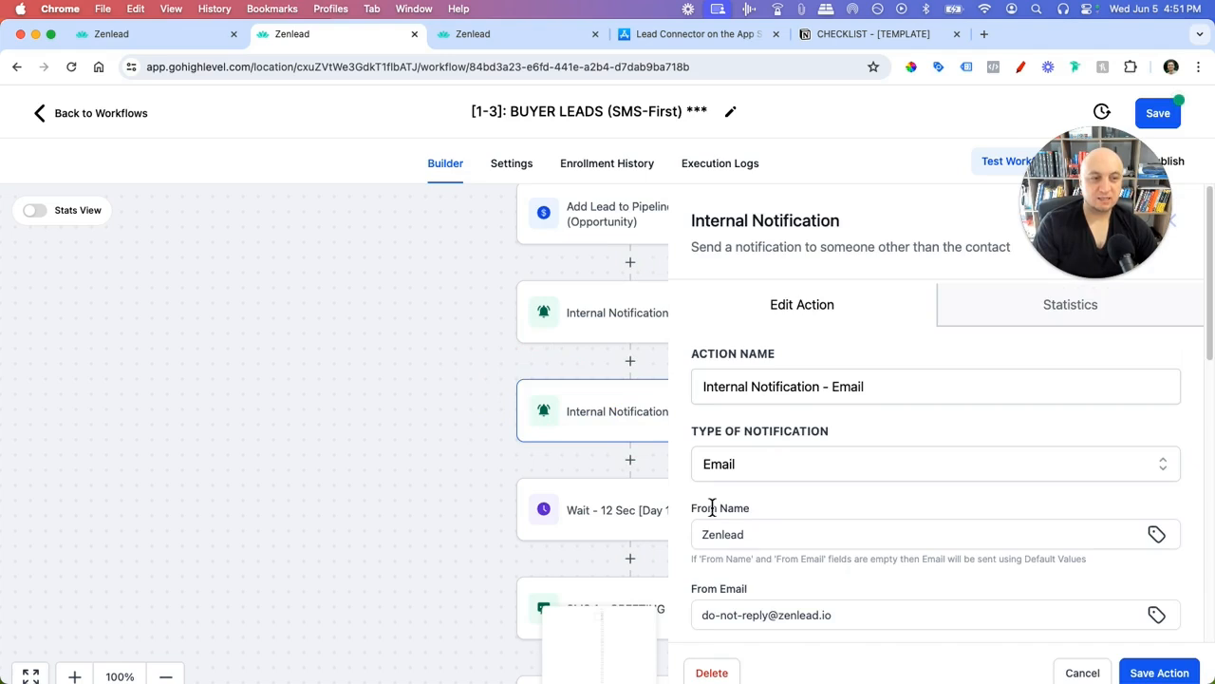
click(1083, 672)
click(731, 420)
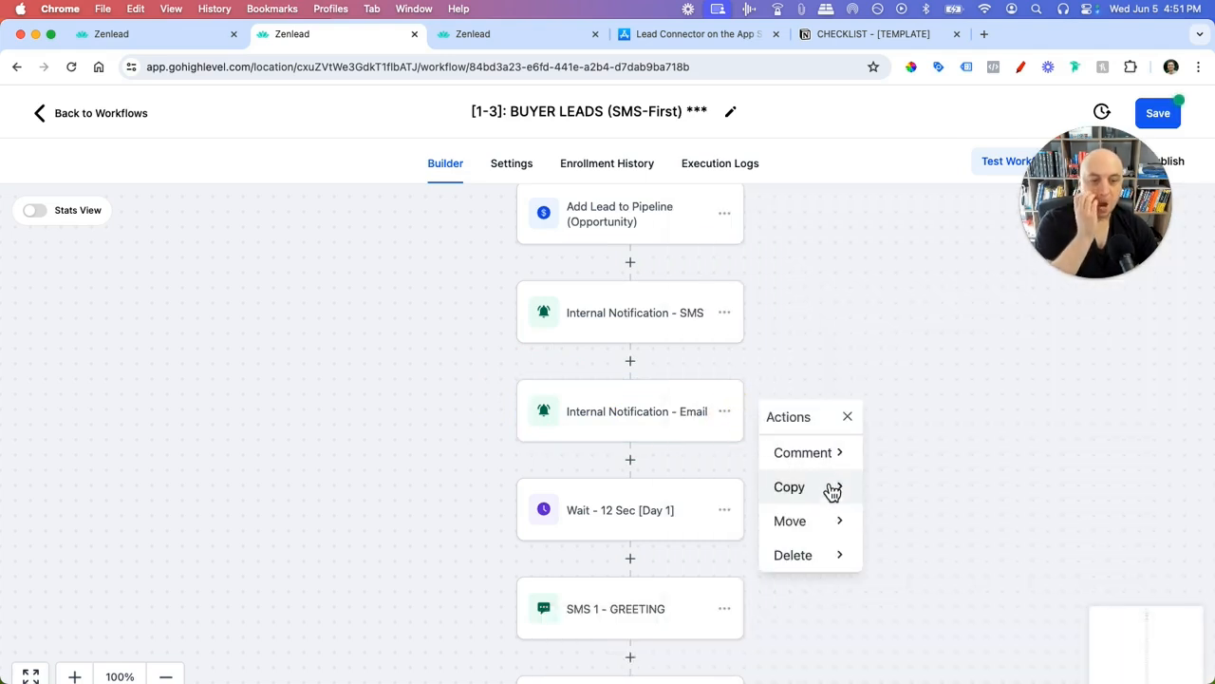
mouse_move(833, 488)
click(909, 466)
click(650, 462)
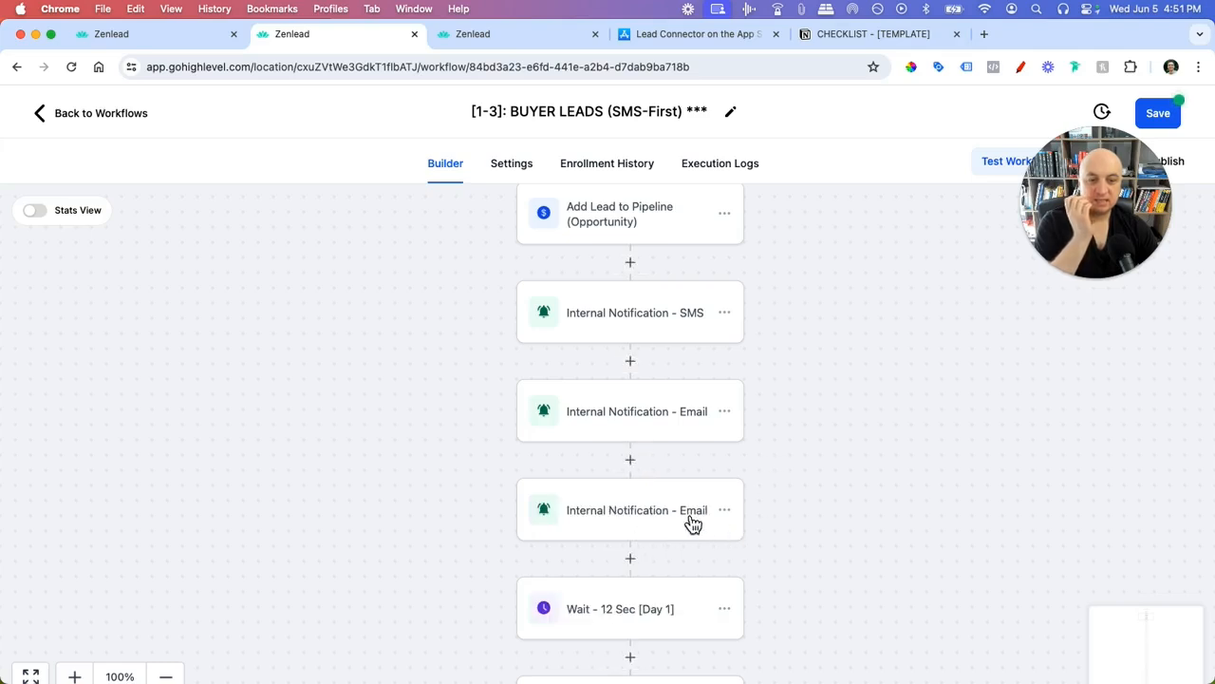
drag(1090, 218, 1050, 298)
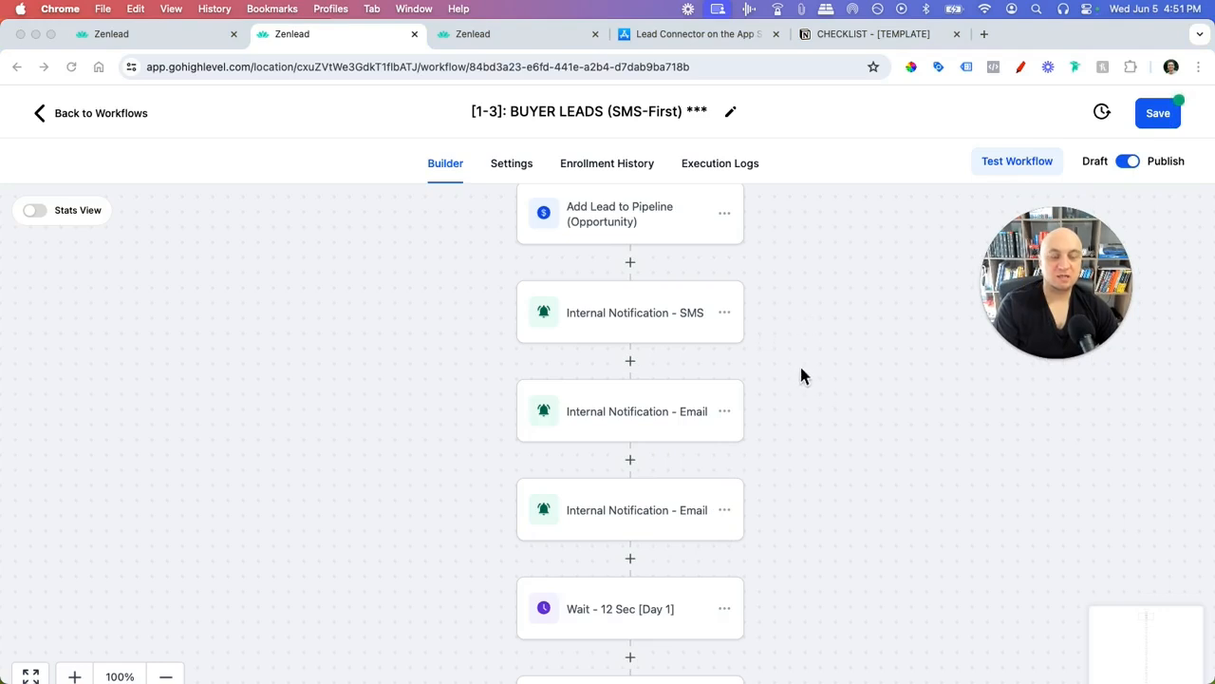
drag(1074, 266, 1116, 298)
click(1000, 217)
- Save the workflow and run a test of it on the contact selected by e-mail address
click(1017, 163)
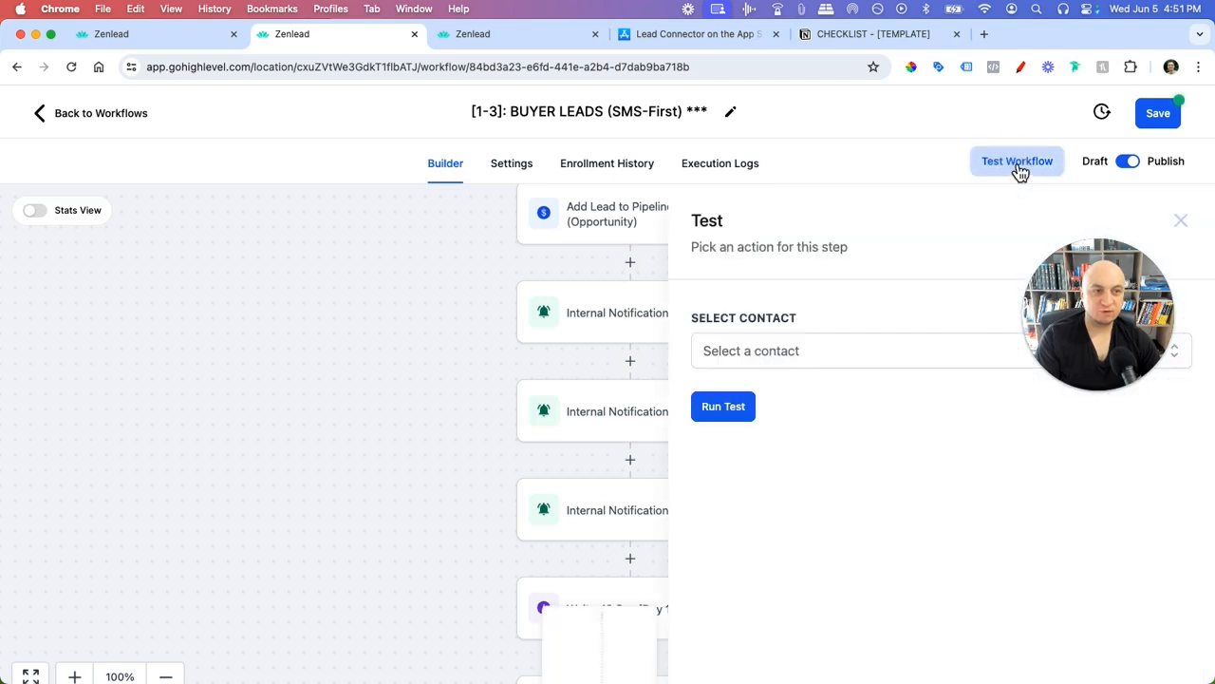
click(828, 349)
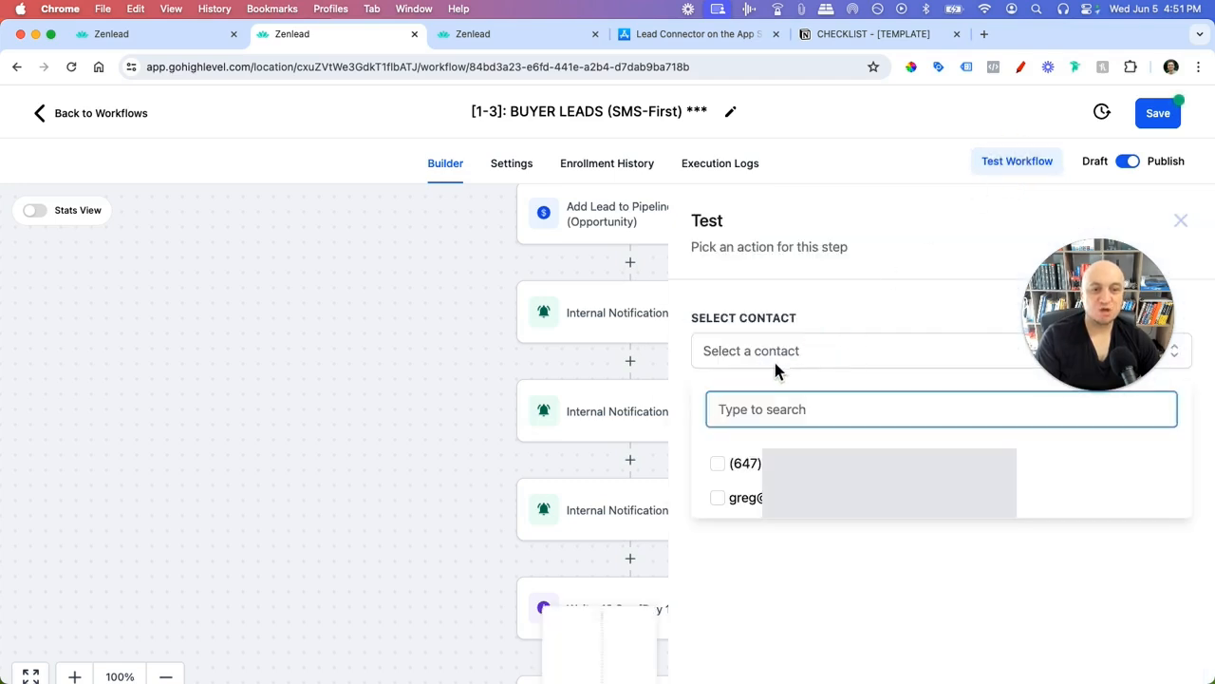
click(823, 583)
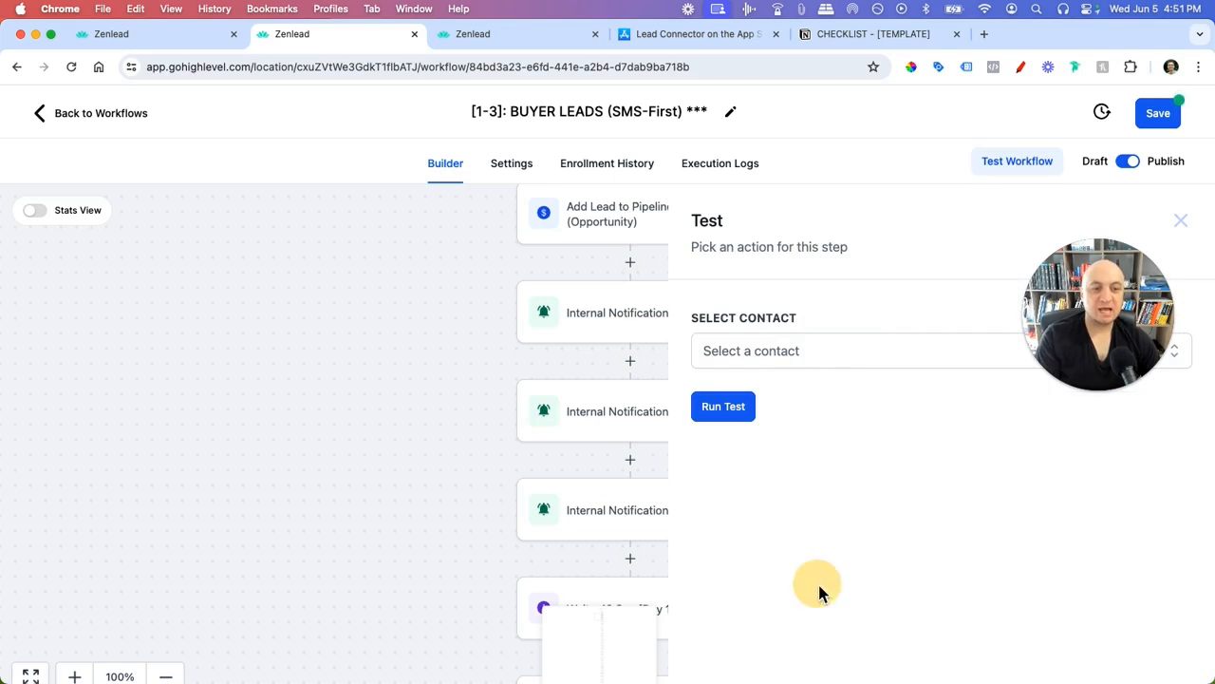
click(337, 382)
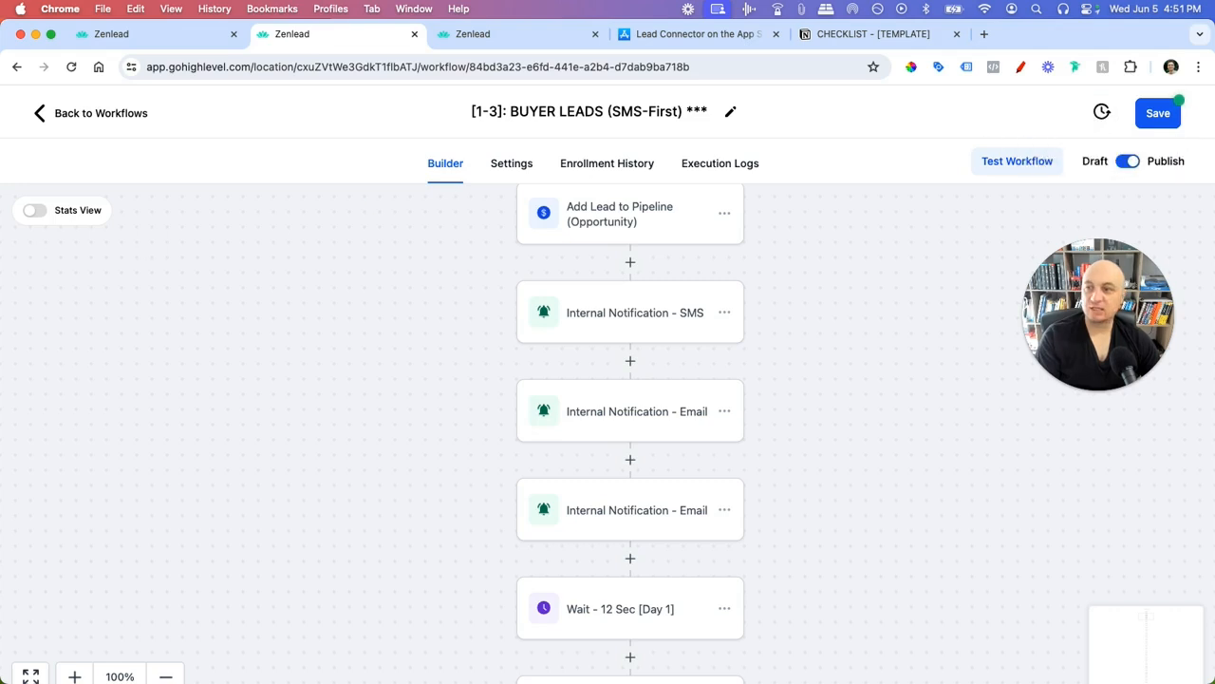
click(1017, 160)
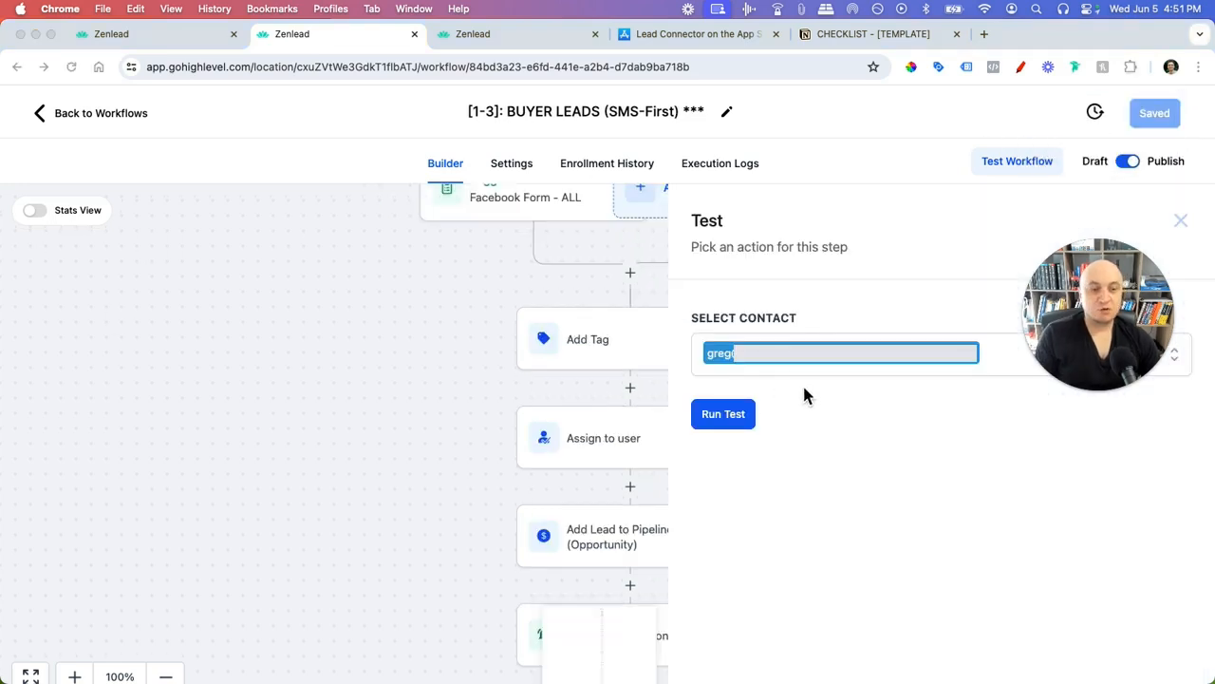
click(741, 423)
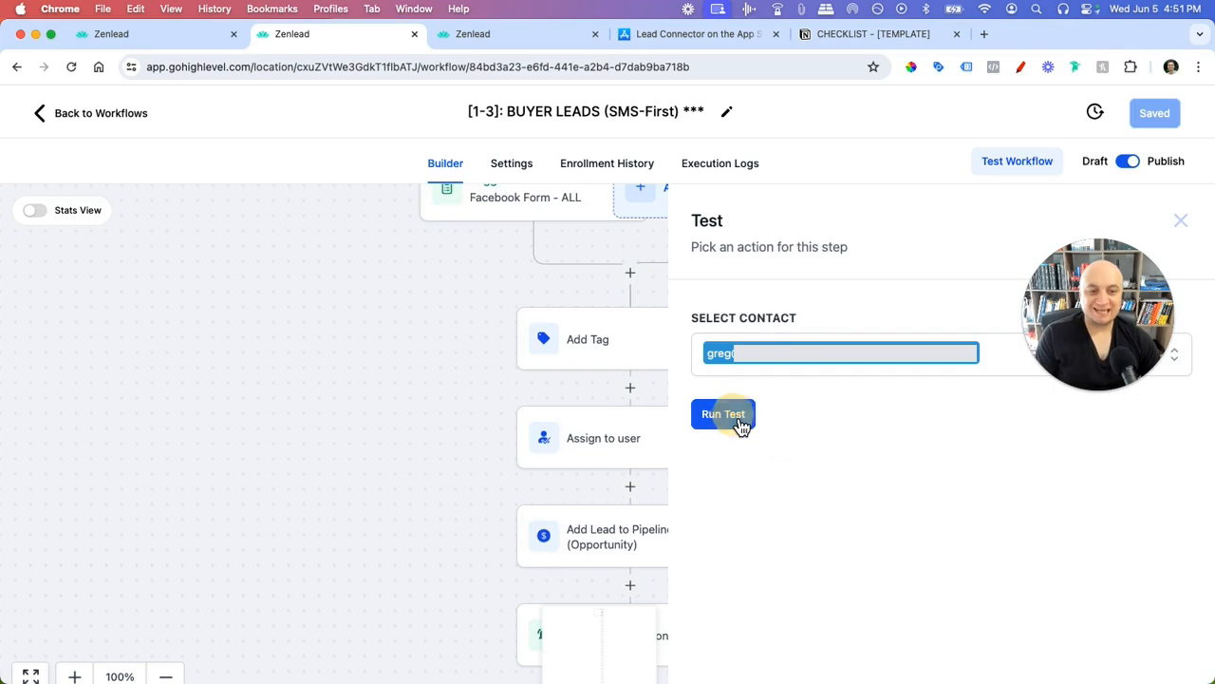
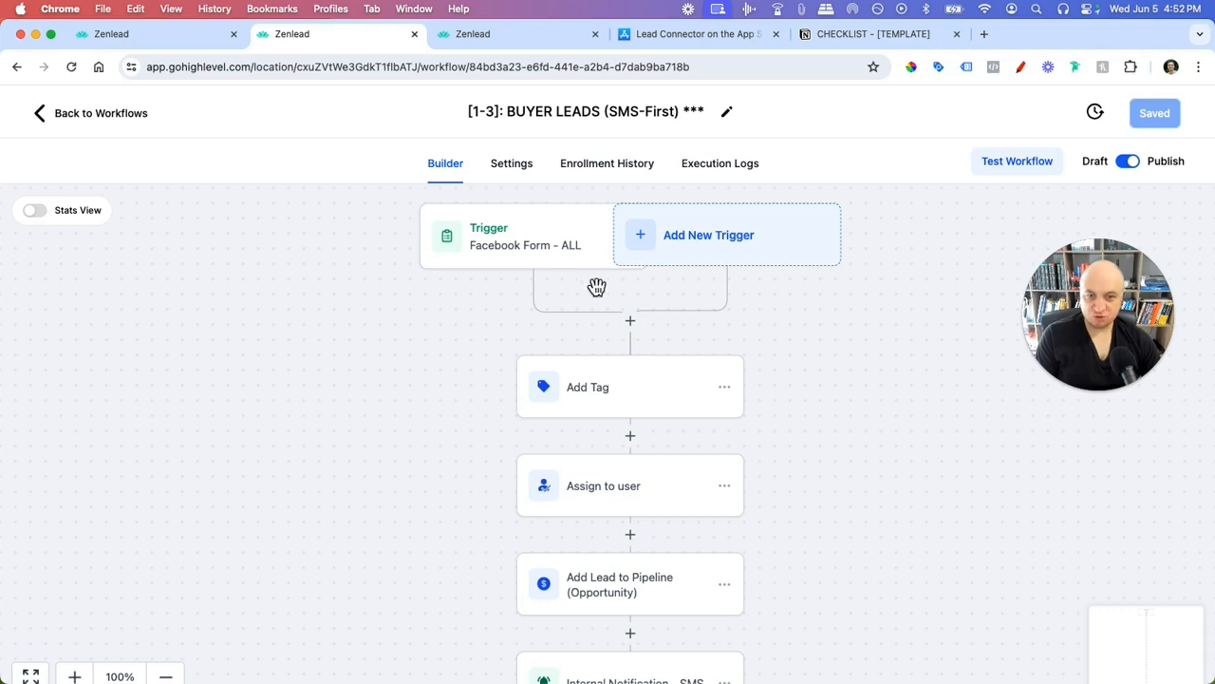
- Check the workflow's Enrollment History for the test contact and return to the Builder
scroll(589, 285, down, 2)
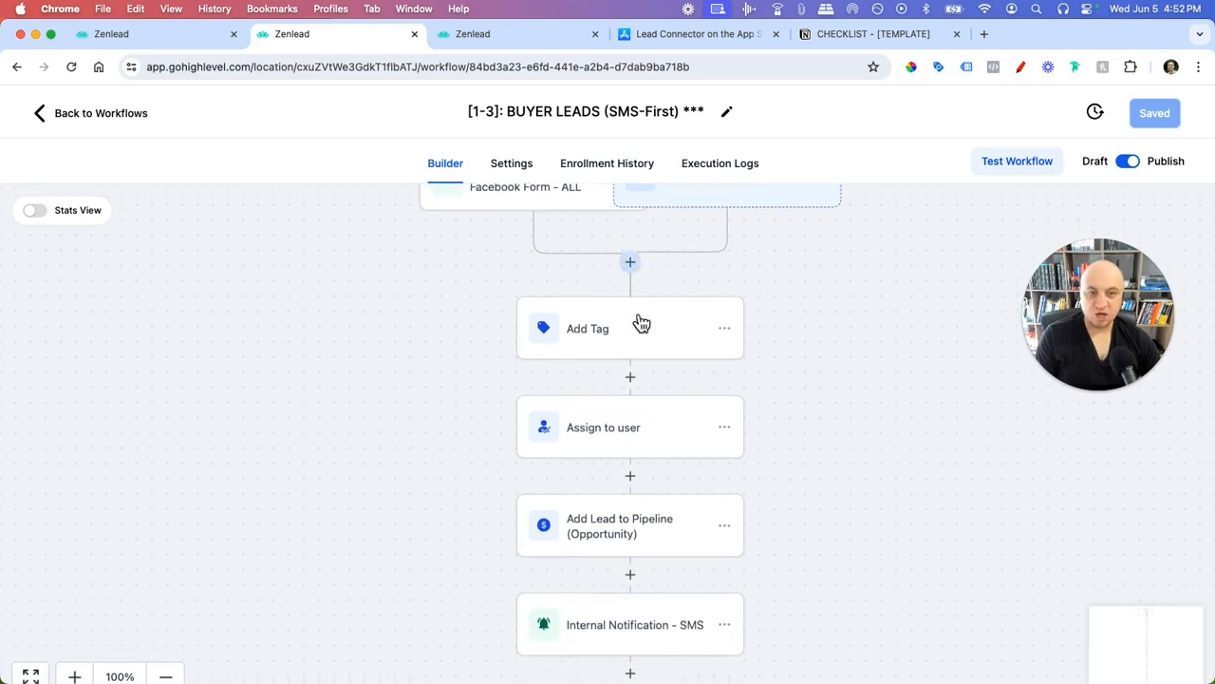
scroll(641, 527, down, 1)
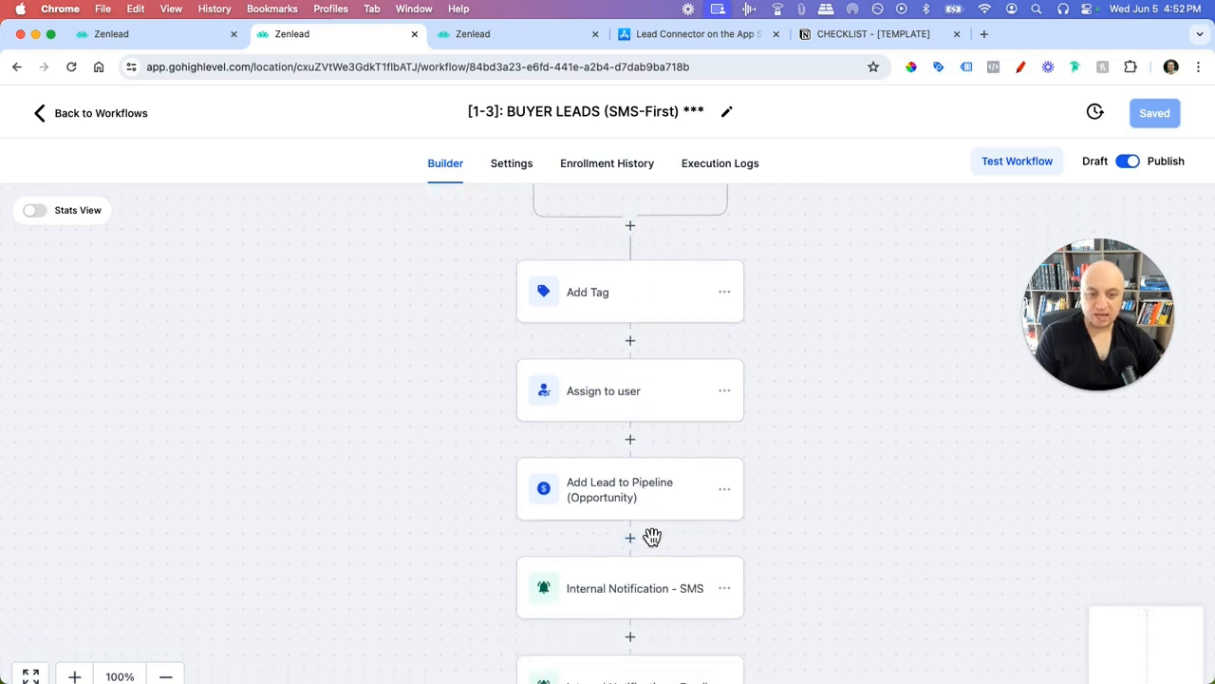
click(615, 173)
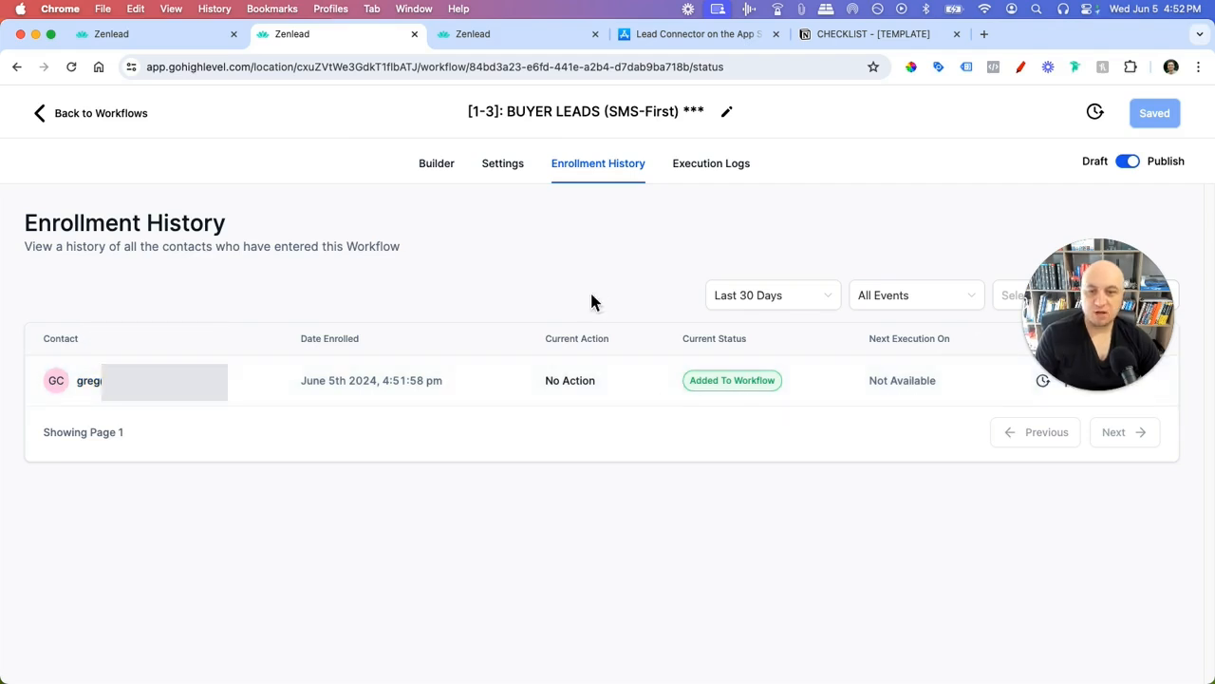
click(456, 177)
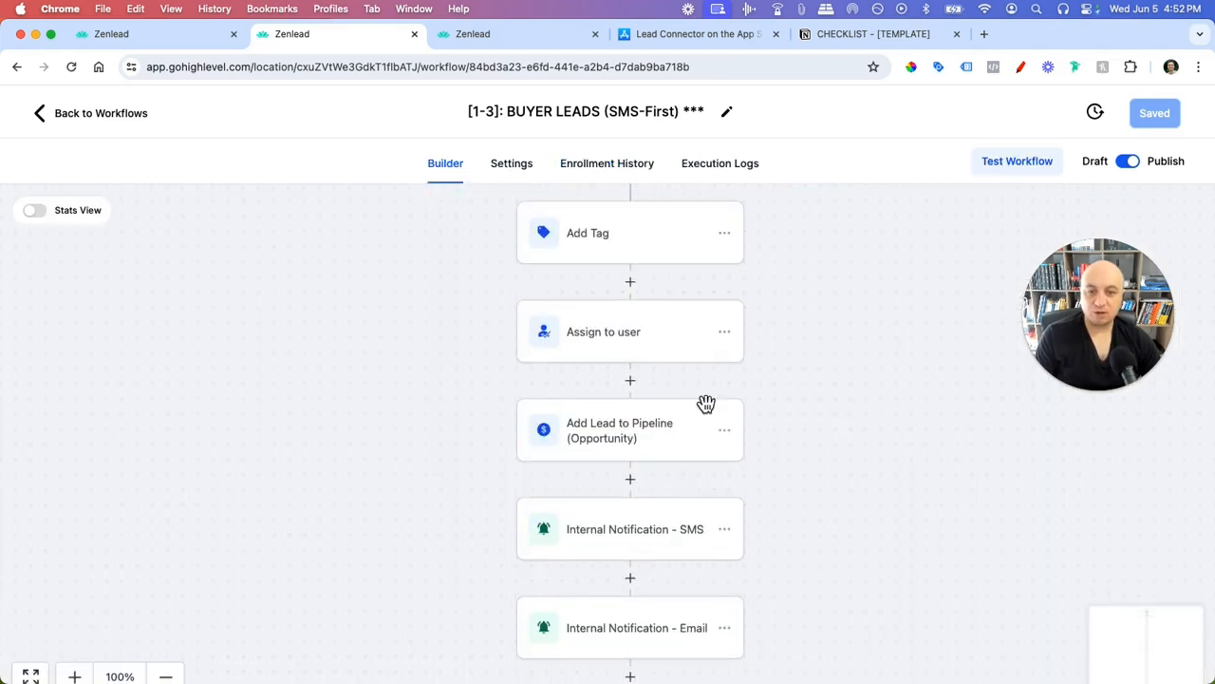
- Reload the workflow and view the active contacts waiting in the Wait - 5 Min [Day 1] action
scroll(693, 402, down, 5)
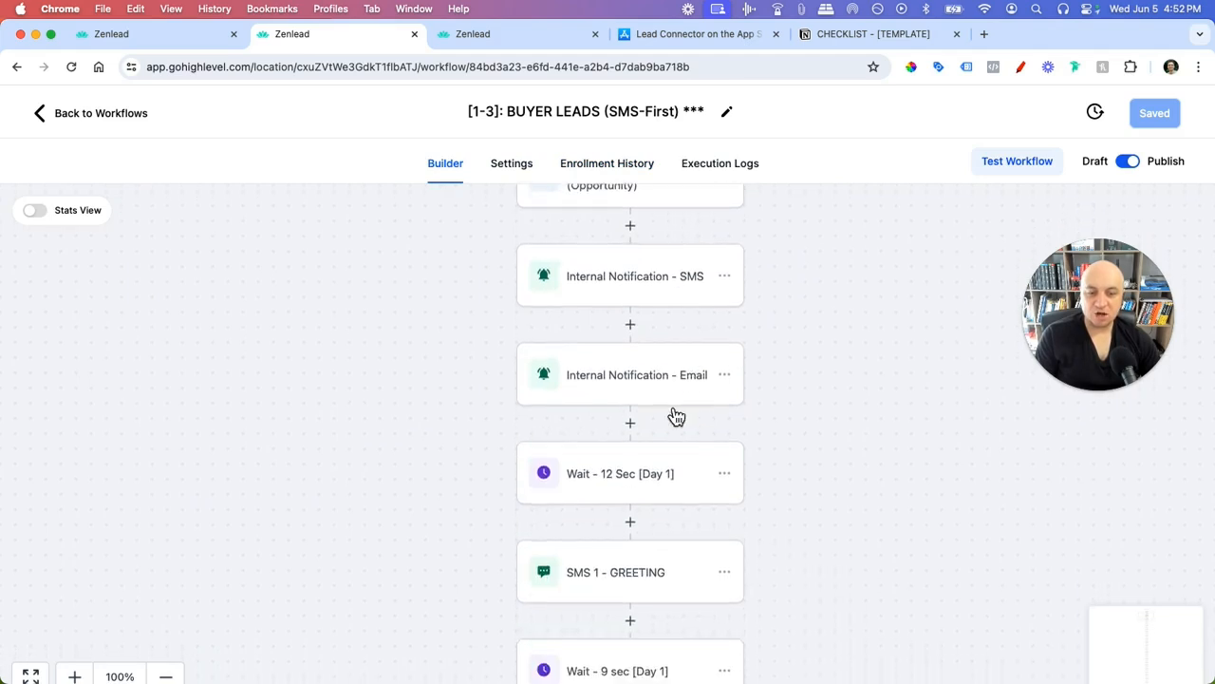
scroll(674, 415, up, 3)
click(72, 66)
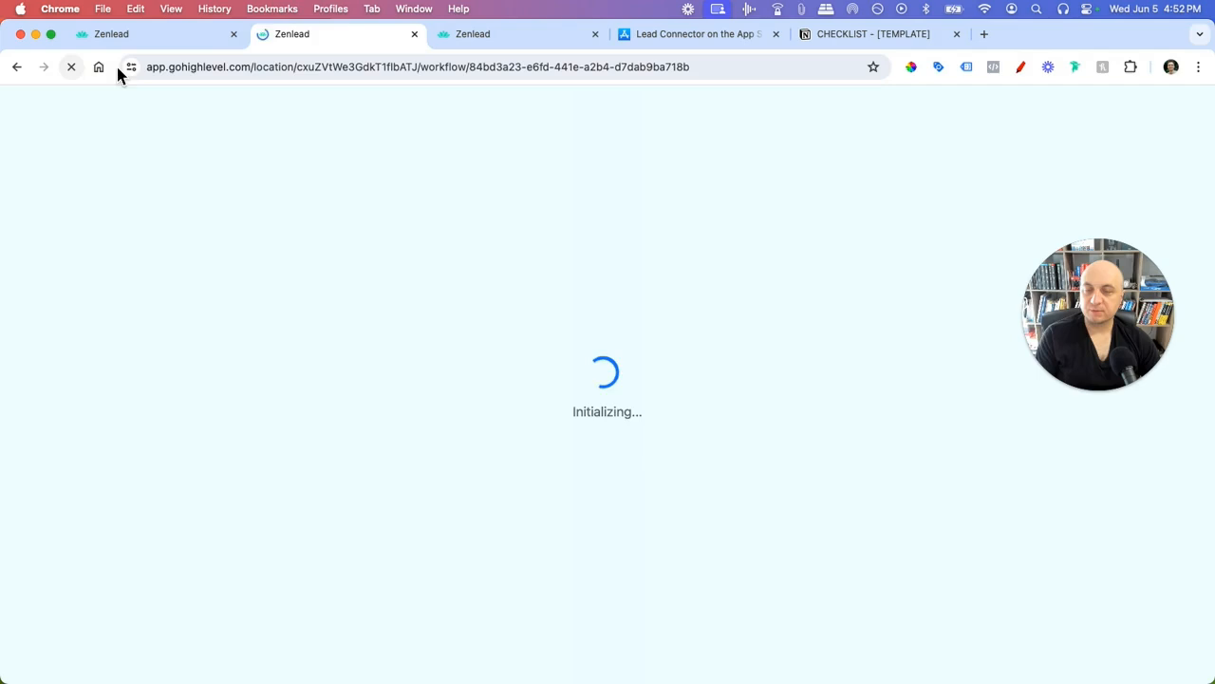
scroll(494, 408, down, 2)
scroll(490, 406, down, 7)
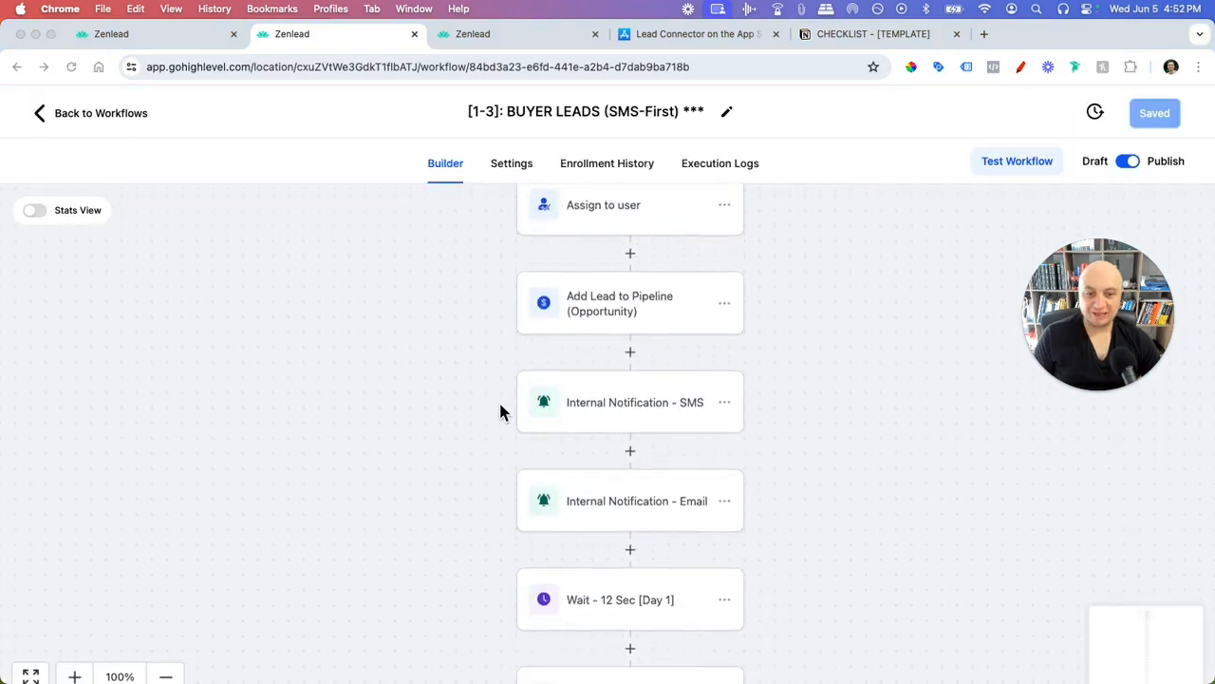
scroll(505, 407, down, 4)
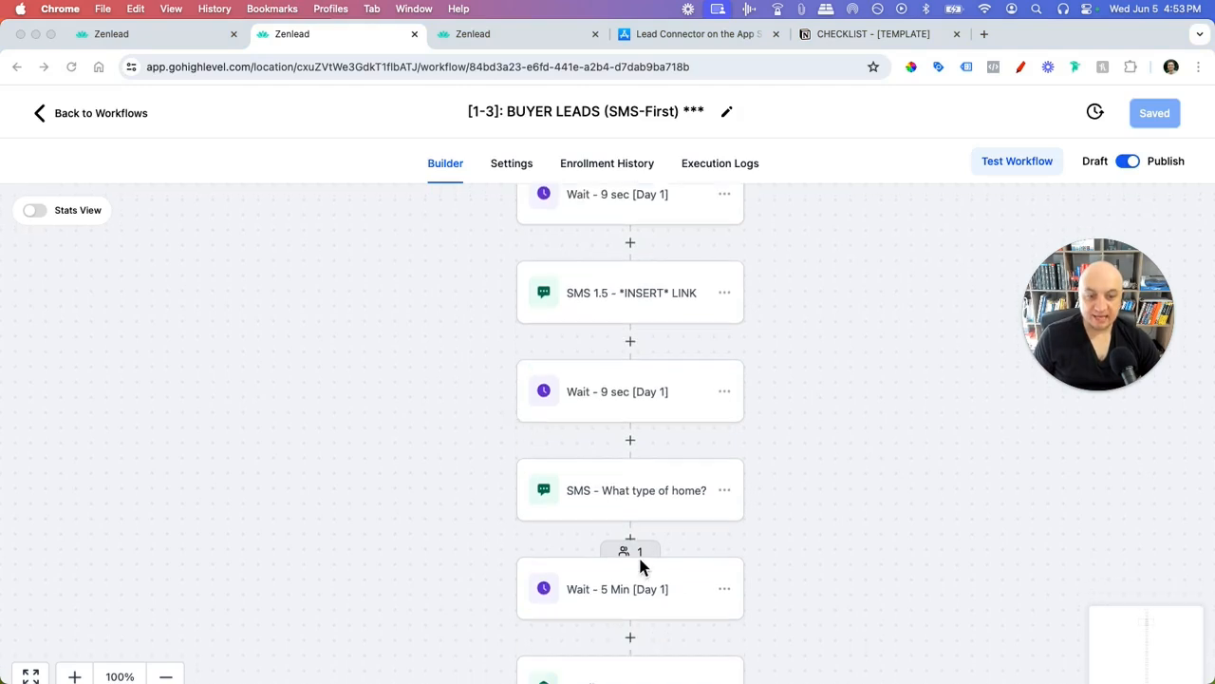
click(629, 554)
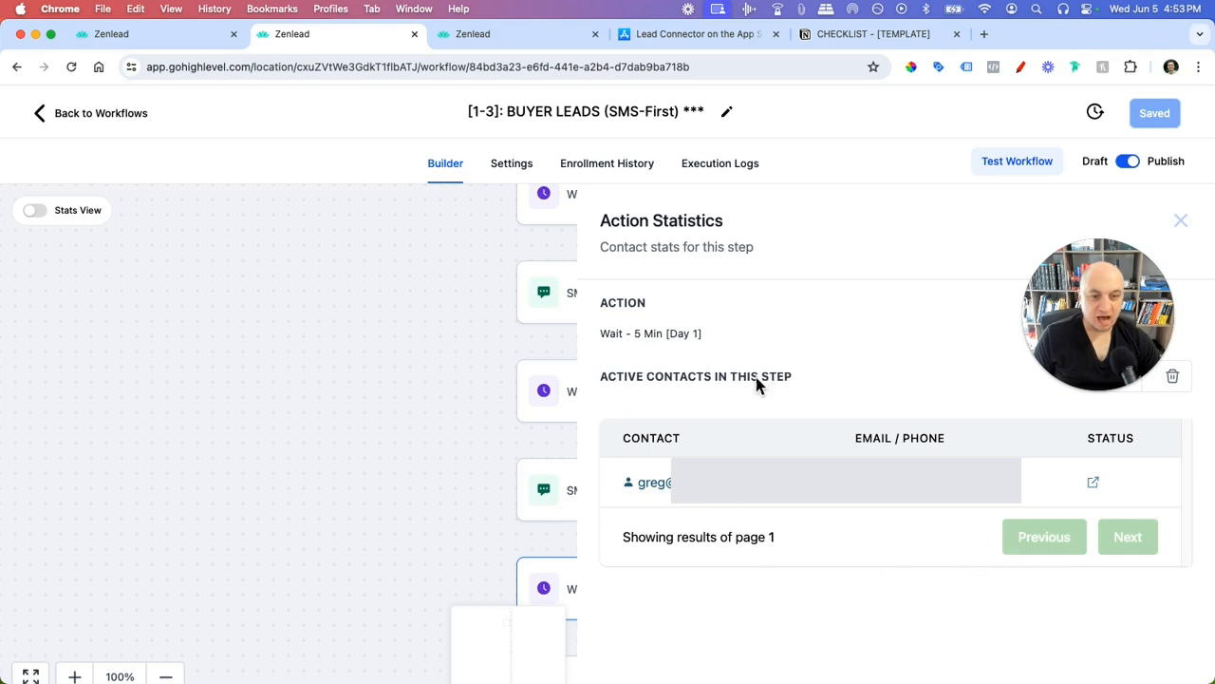
click(1180, 221)
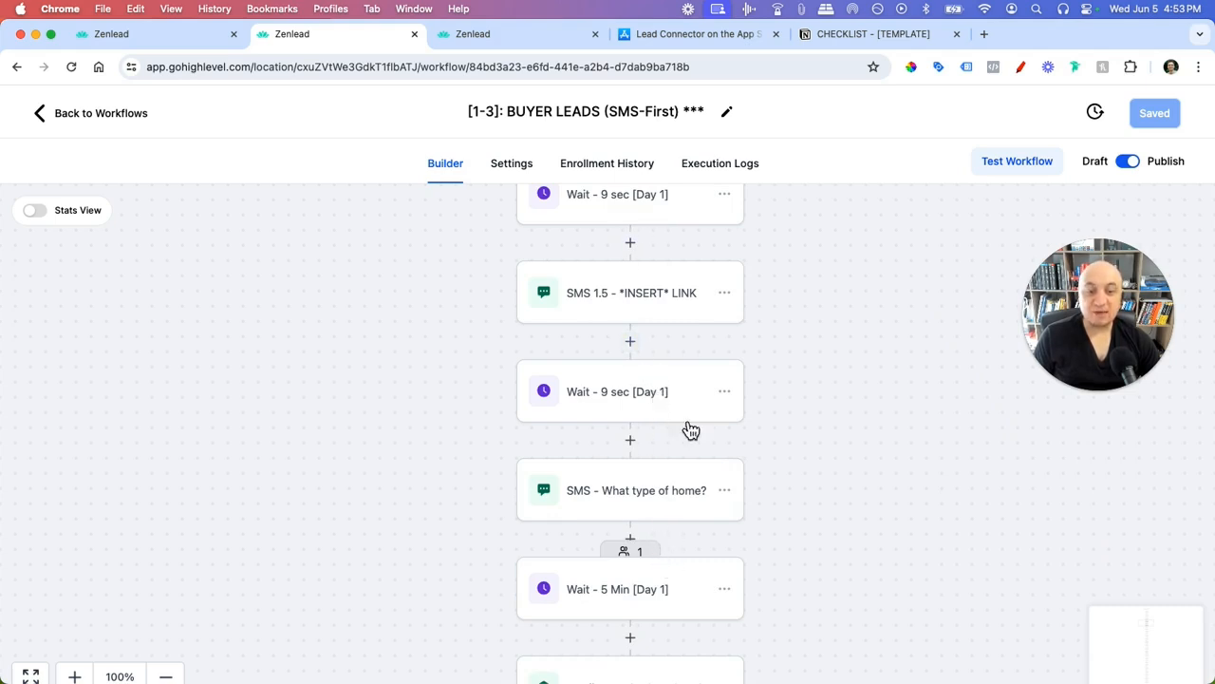
- Circle the contact badge on Wait - 5 Min [Day 1], draw marks down beside it and the actions below, and exit the annotation tool
scroll(653, 515, down, 2)
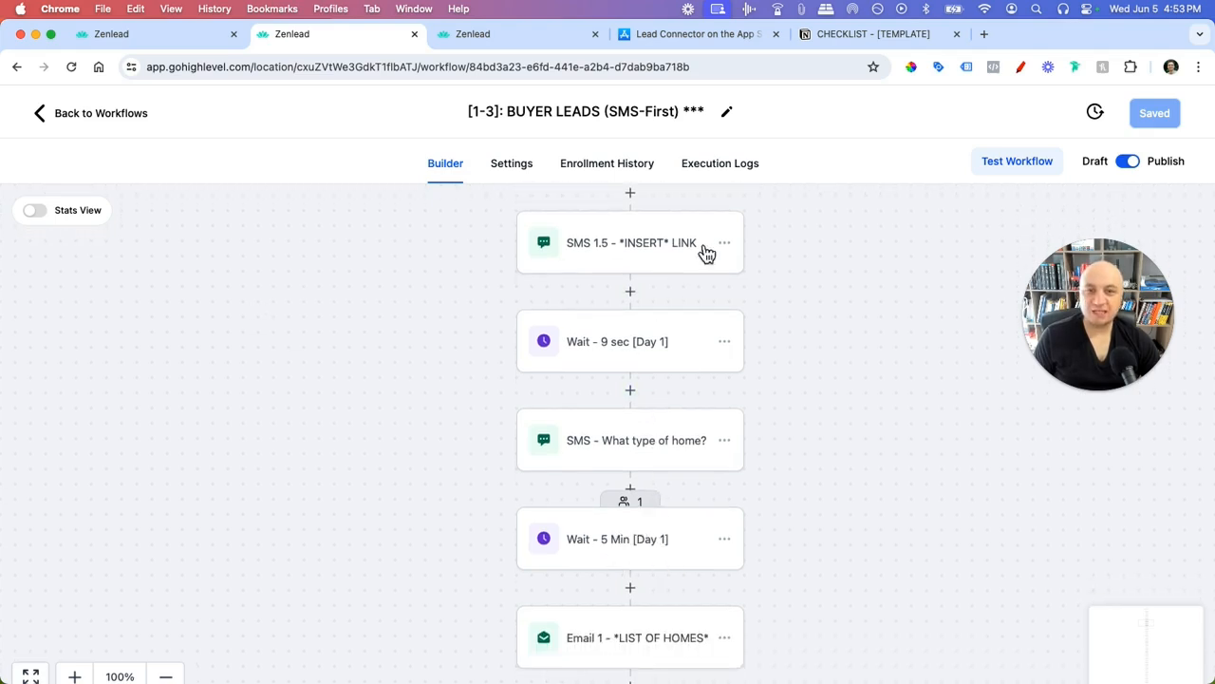
scroll(706, 251, down, 2)
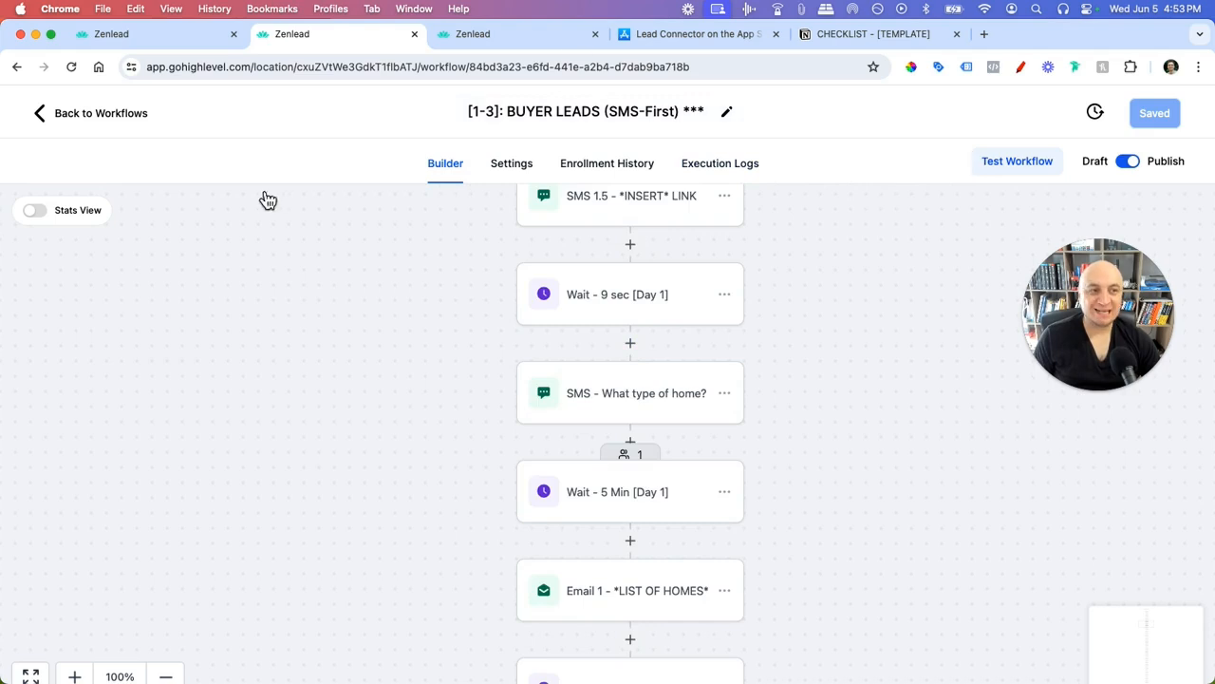
click(1022, 69)
mouse_move(631, 444)
mouse_down()
mouse_move(602, 462)
mouse_move(641, 442)
mouse_up()
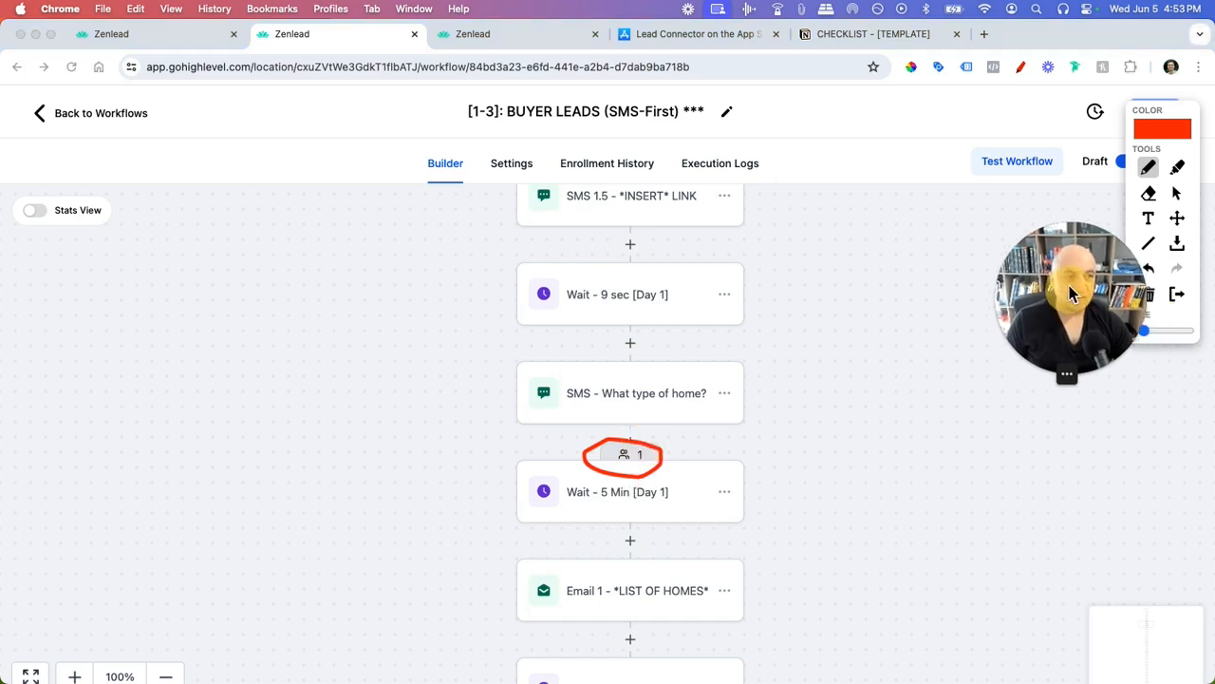
drag(764, 477, 768, 505)
mouse_move(771, 560)
mouse_down()
mouse_move(771, 590)
mouse_move(784, 576)
mouse_up()
drag(773, 647, 774, 669)
drag(763, 662, 788, 657)
click(1177, 294)
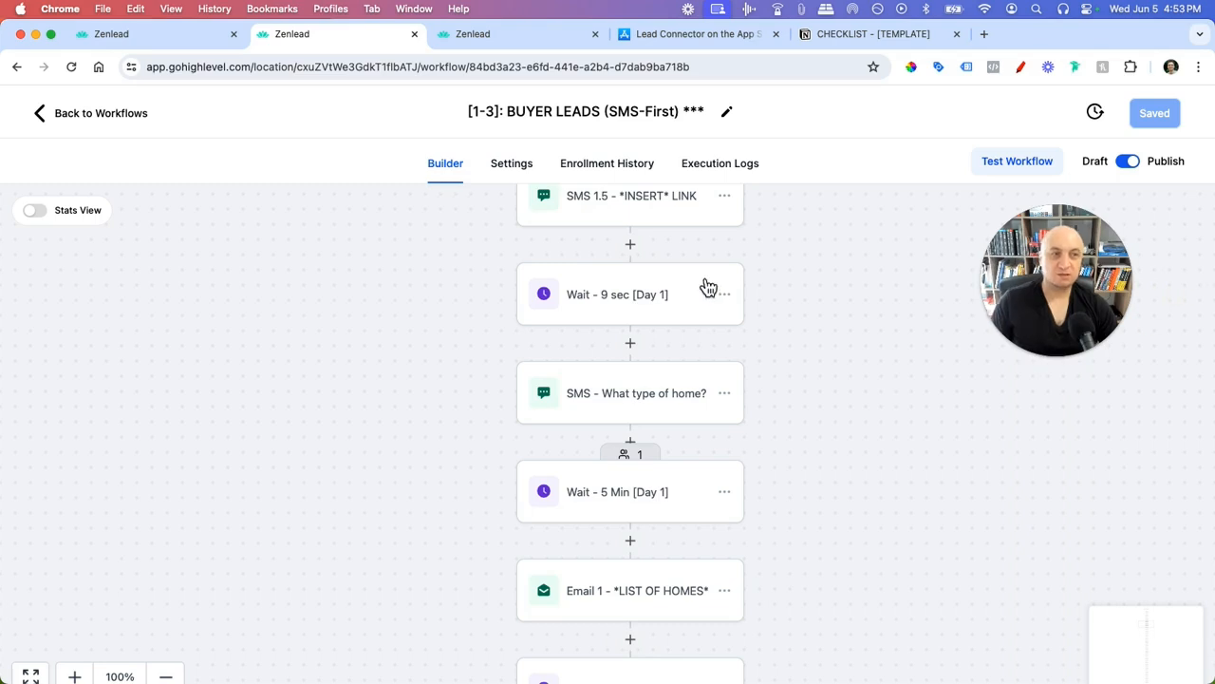
- Review the time delay settings of the Wait - 5 Min [Day 1] and wait - 4 hours actions, closing each without changes
scroll(678, 434, down, 5)
scroll(664, 548, up, 2)
scroll(668, 544, up, 2)
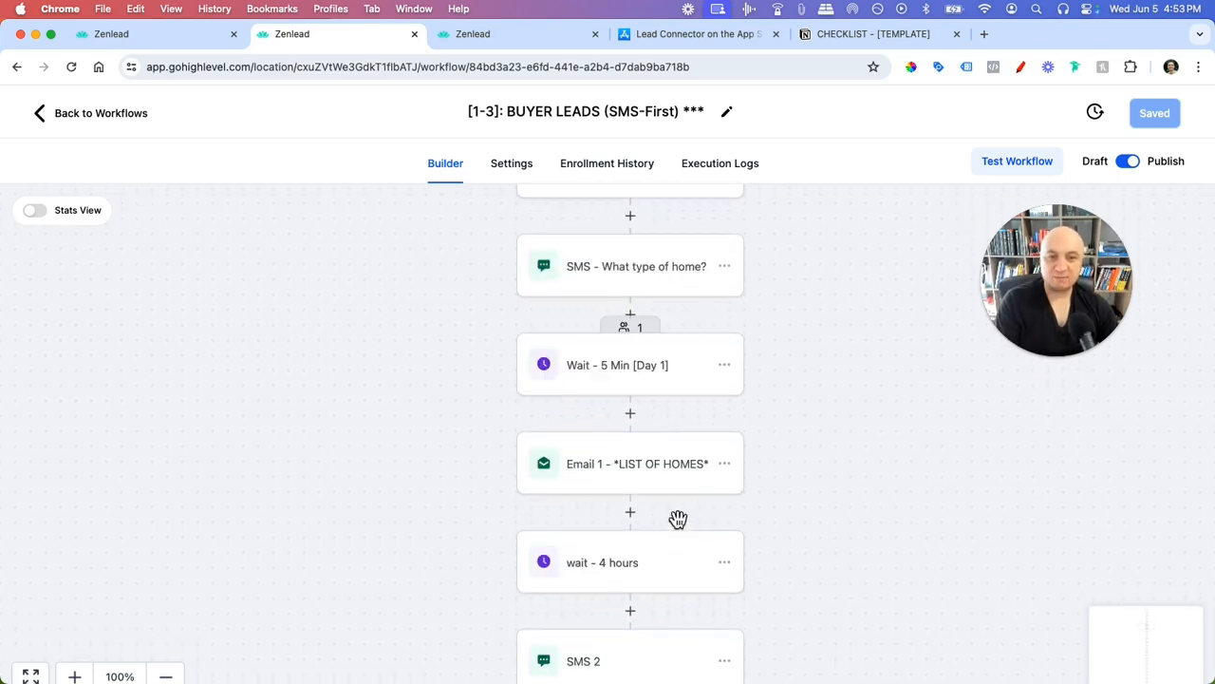
click(656, 358)
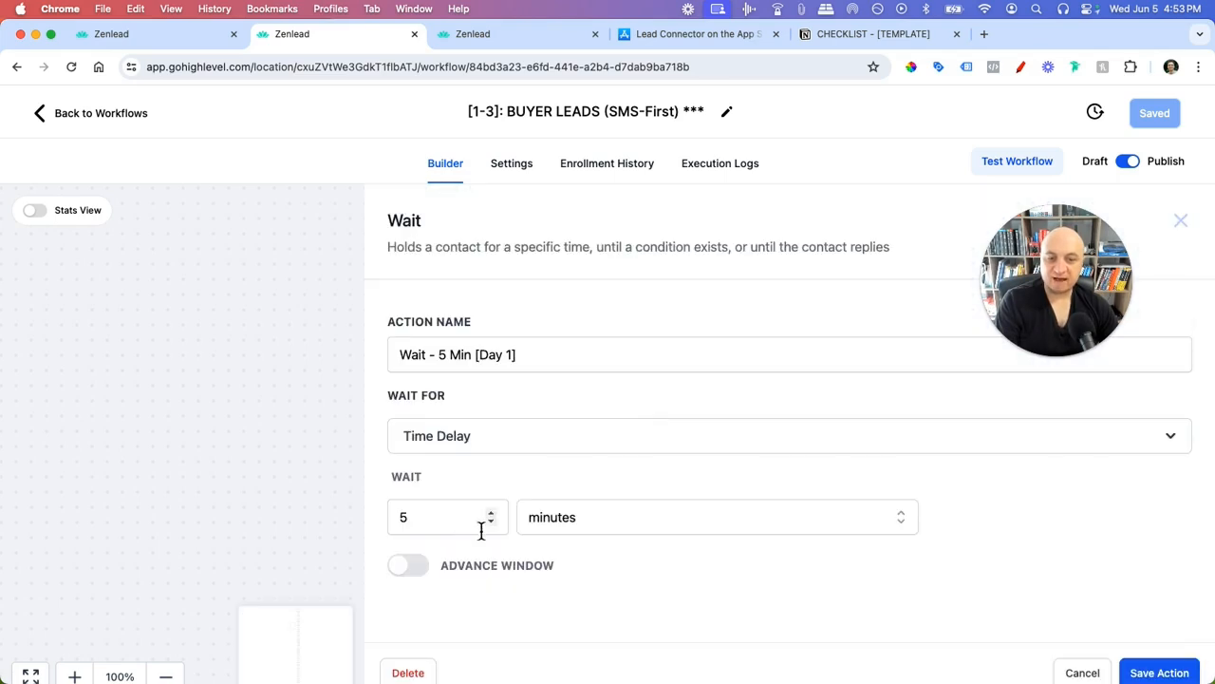
click(1082, 672)
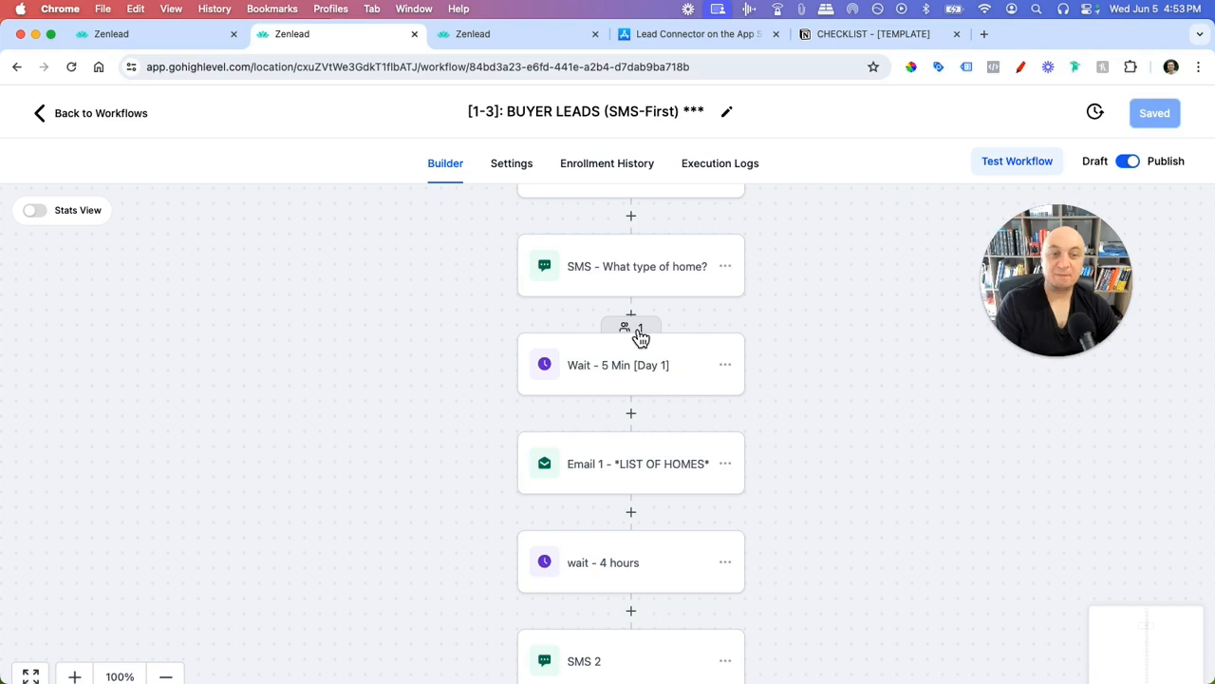
scroll(645, 370, down, 3)
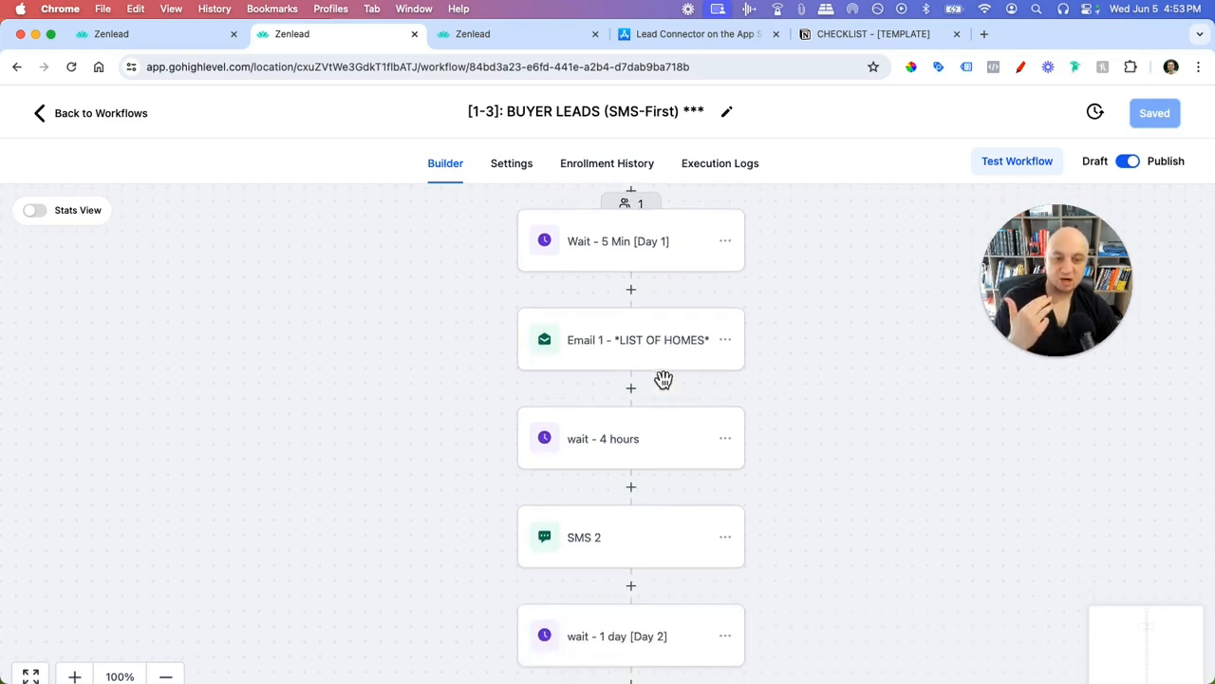
click(656, 440)
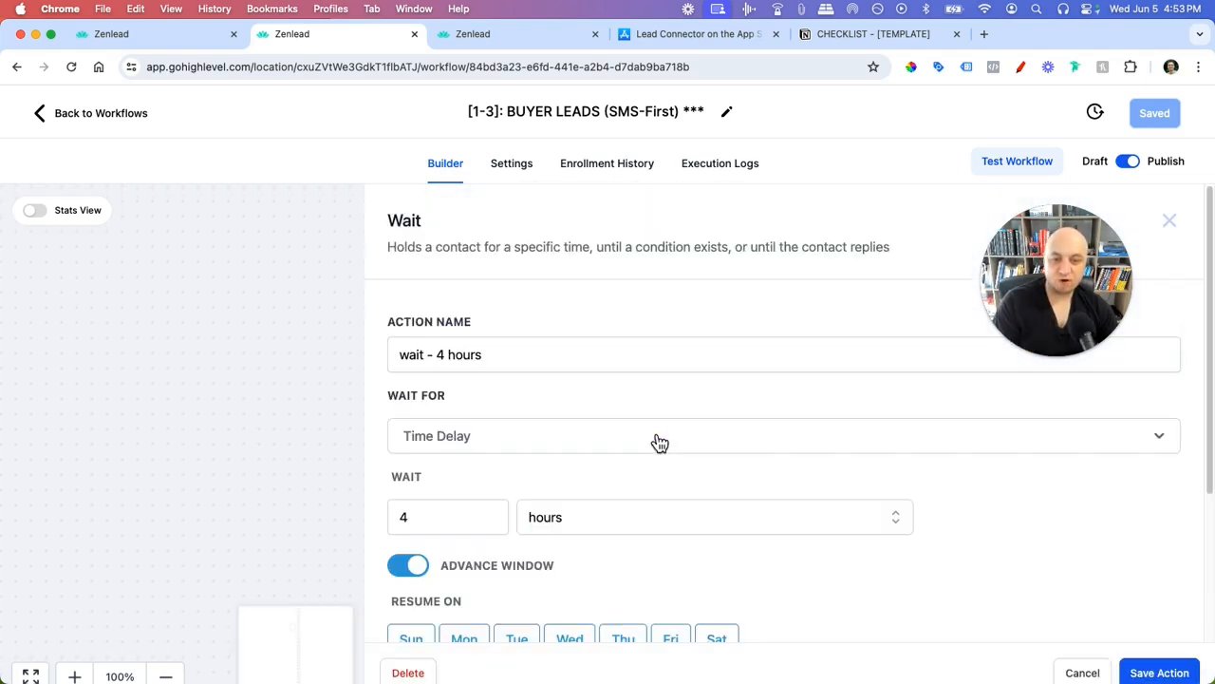
click(1080, 673)
- Review the delay settings of the wait - 1 day [Day 2] action and close it without changes
scroll(714, 496, down, 2)
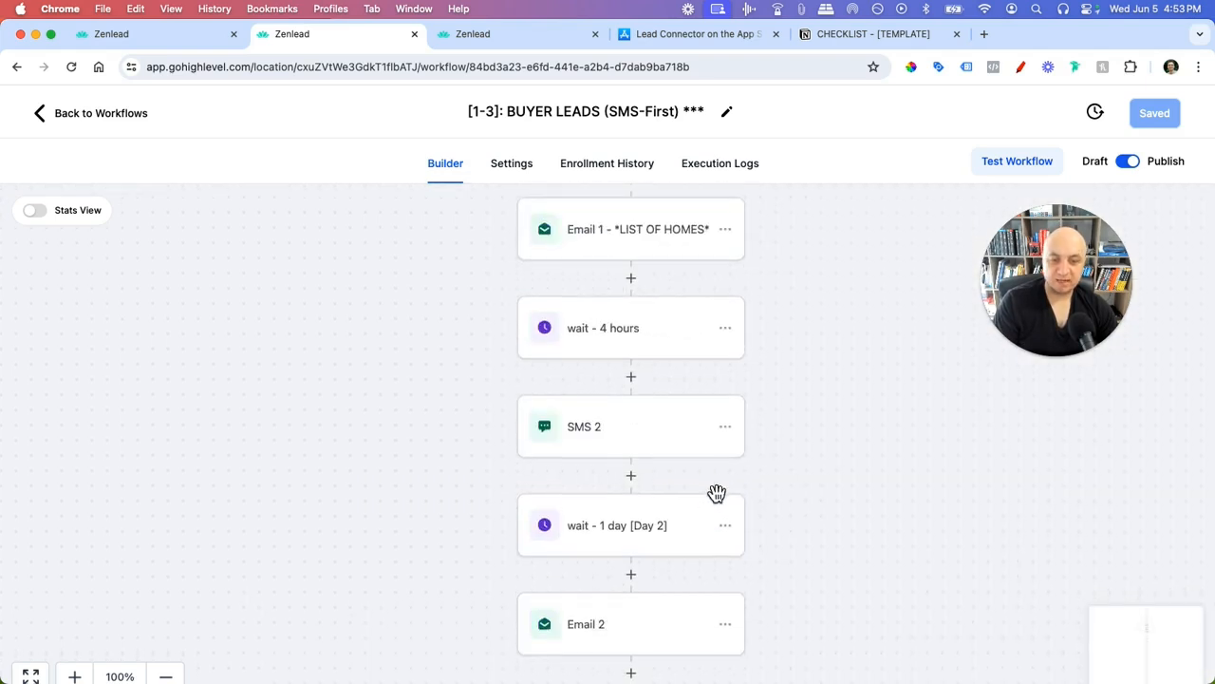
scroll(717, 493, down, 1)
click(667, 469)
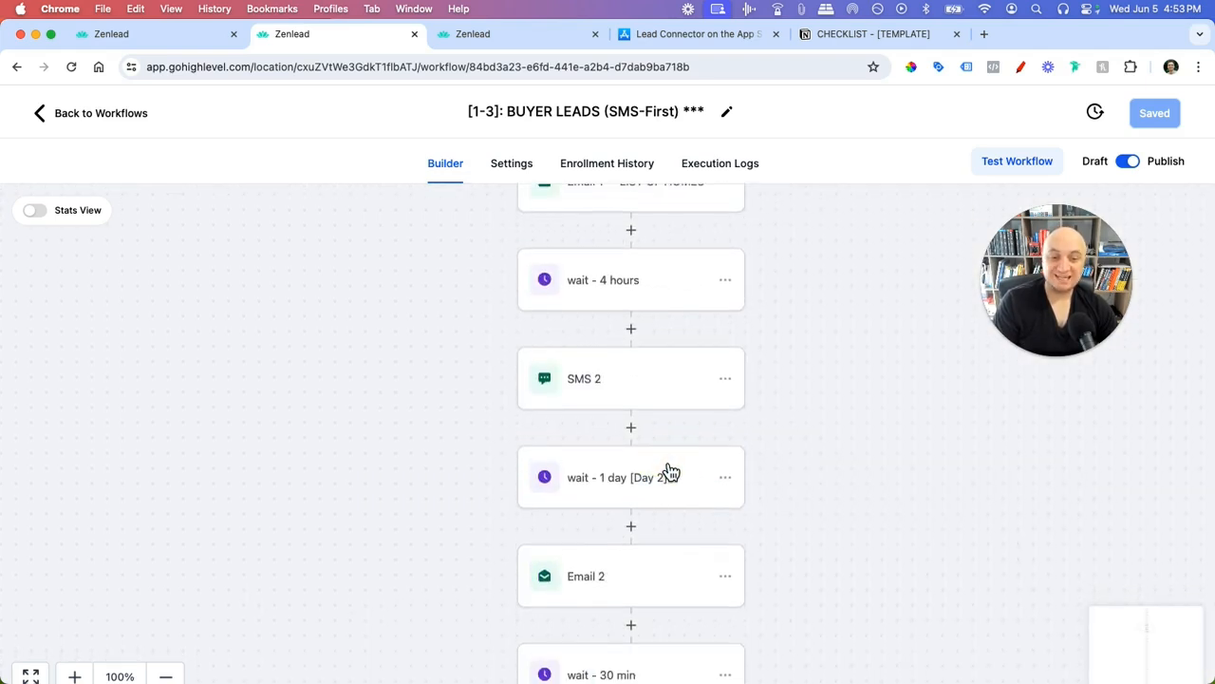
click(659, 480)
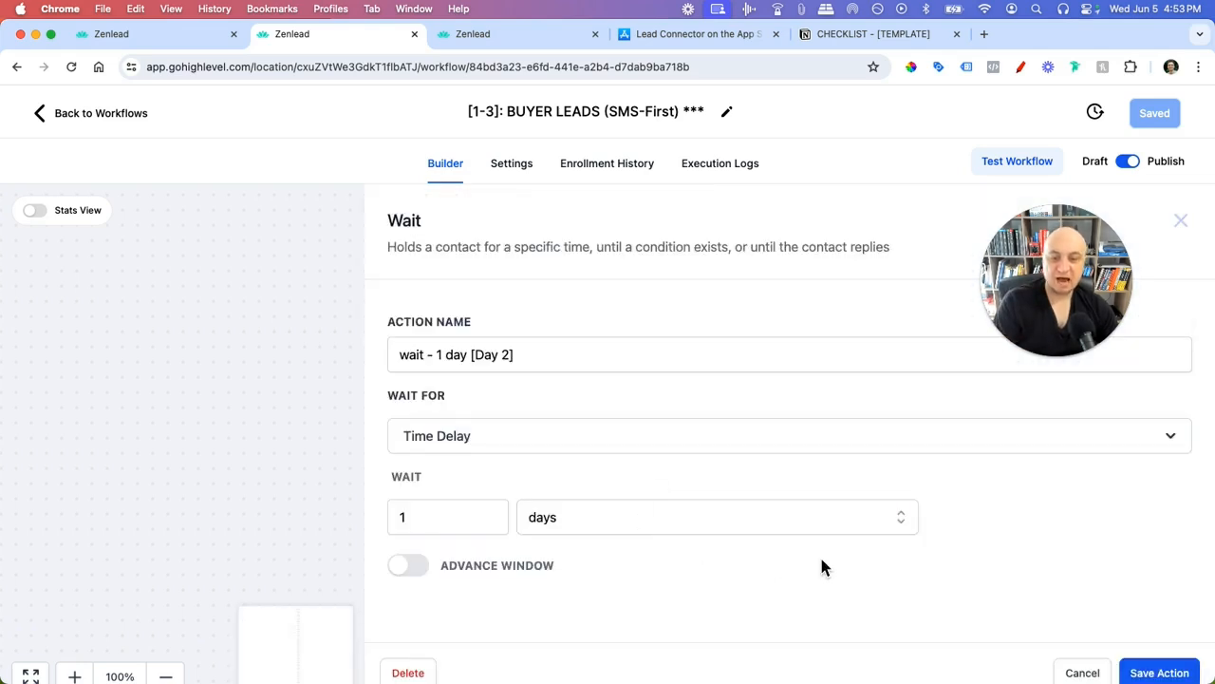
click(1081, 672)
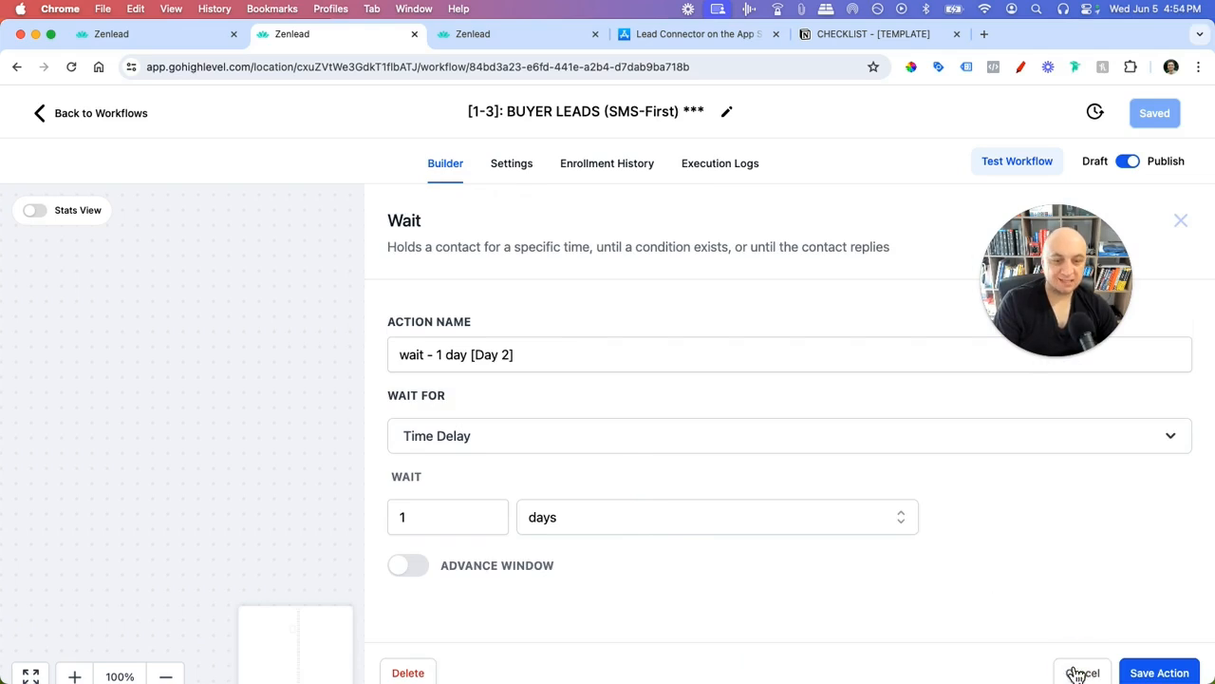
- Draw a curved arrow from SMS 2 to Email 2, mark the wait - 1 day [Day 2] action between them, and exit the annotation tool
scroll(924, 538, down, 1)
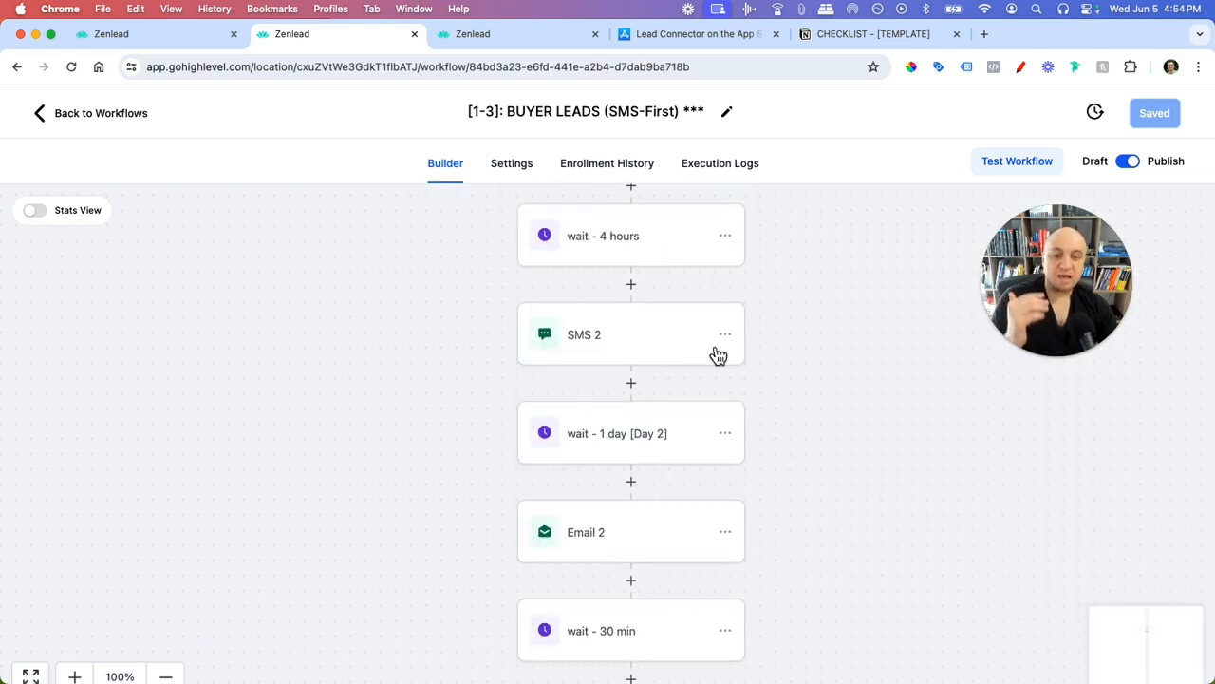
click(1021, 66)
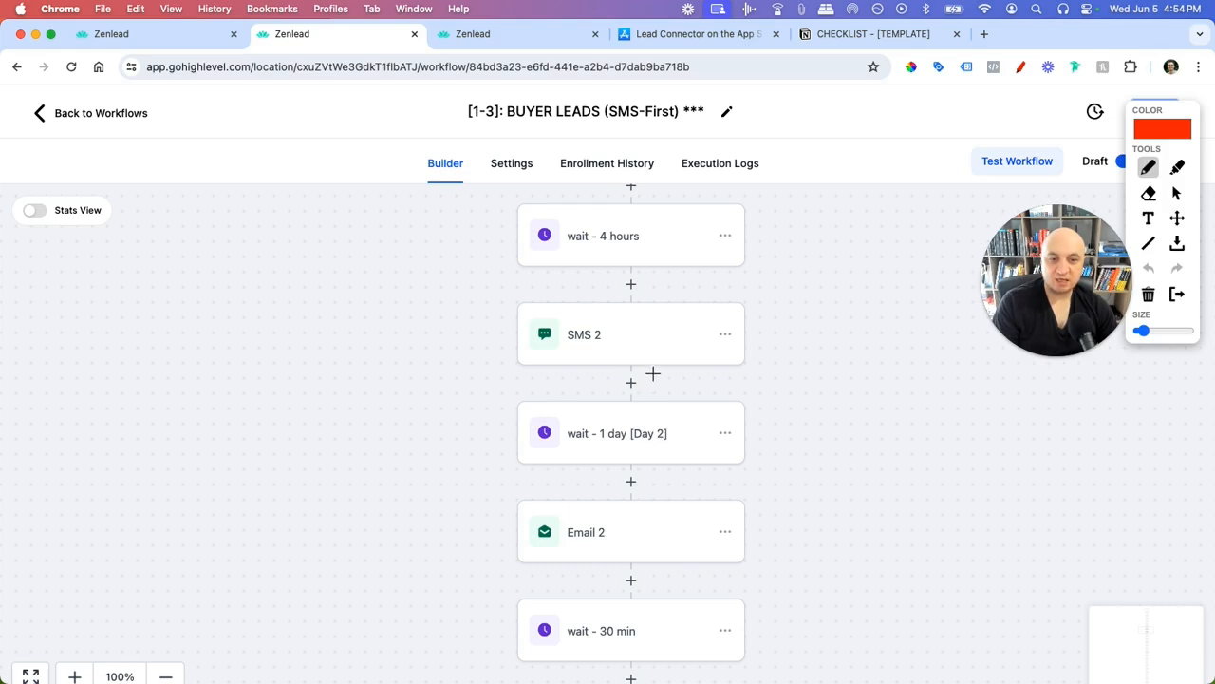
mouse_move(749, 336)
mouse_down()
mouse_move(788, 359)
mouse_move(746, 523)
mouse_move(757, 511)
mouse_up()
mouse_move(763, 413)
mouse_down()
mouse_move(765, 425)
mouse_move(787, 412)
mouse_move(771, 407)
mouse_up()
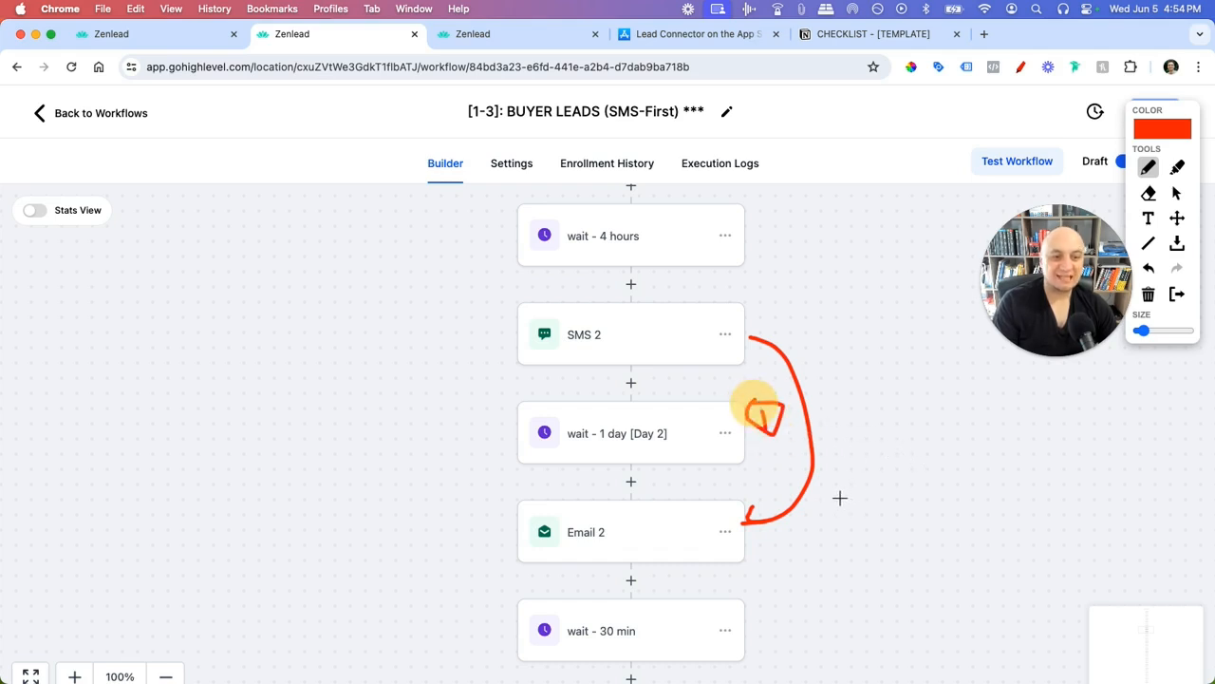
click(1176, 295)
- Review the delay settings of the wait - 2 days [Day 10] action and close it without changes
scroll(769, 560, down, 10)
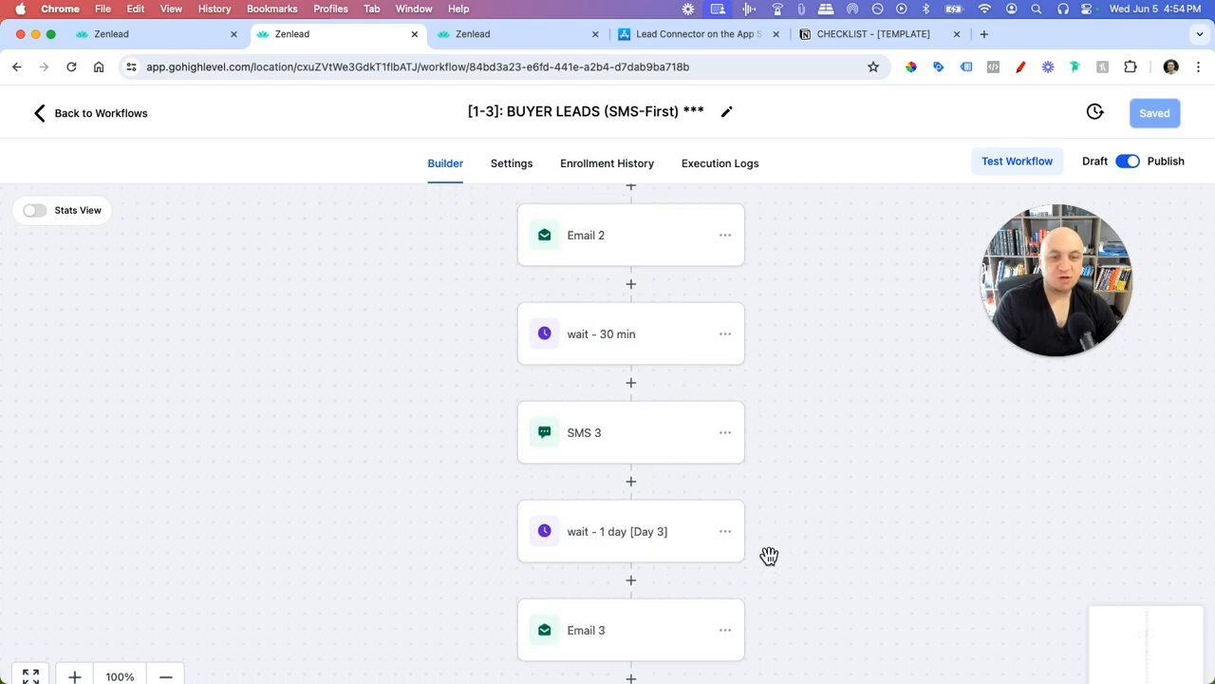
scroll(770, 569, down, 10)
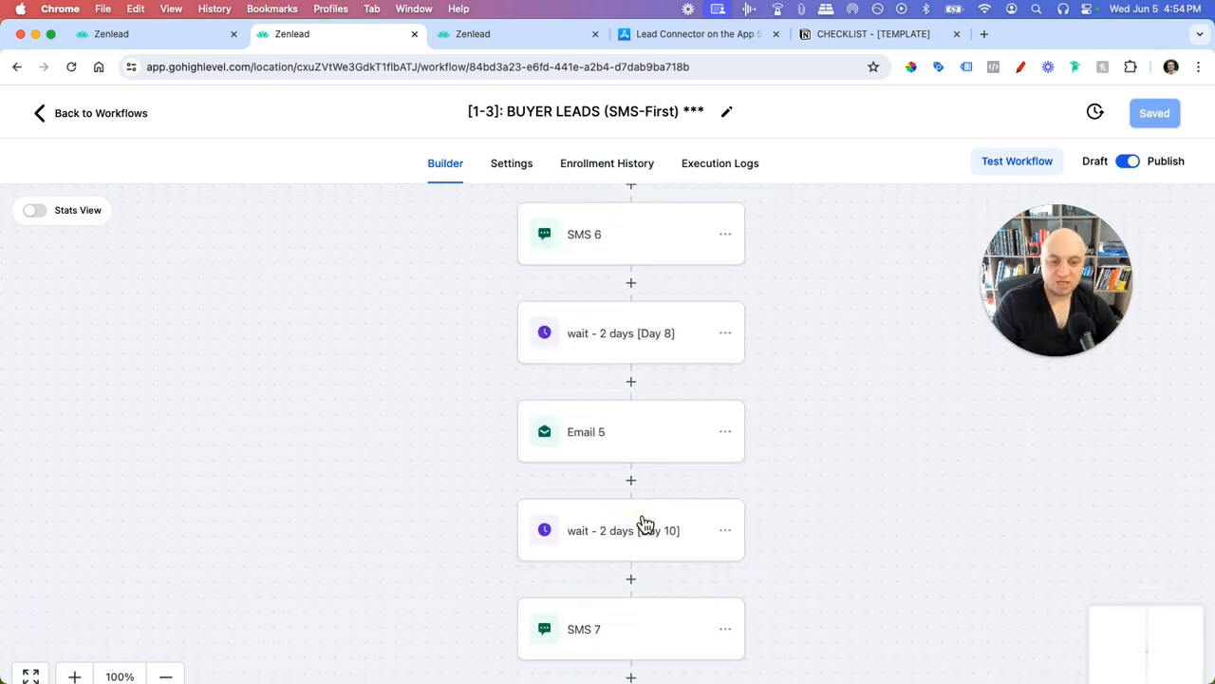
click(641, 528)
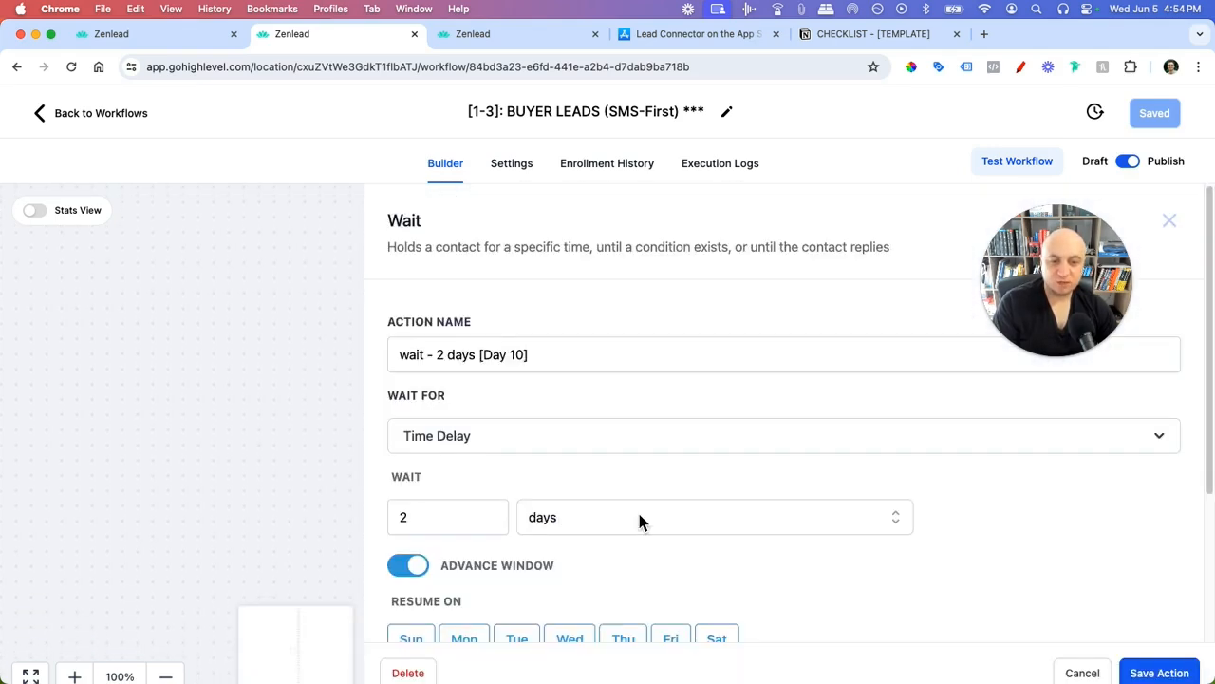
click(1082, 673)
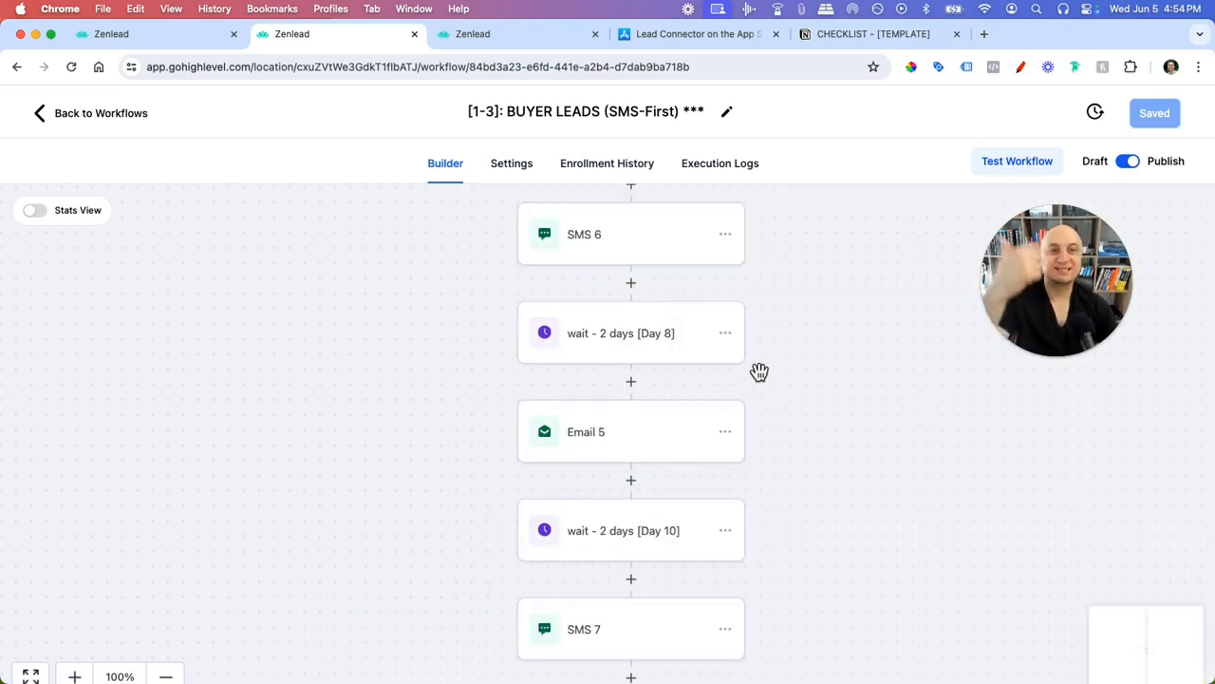
- Enable the advance window on the wait - 4 hours action, review its resume days and hours, and cancel the change
scroll(467, 526, up, 20)
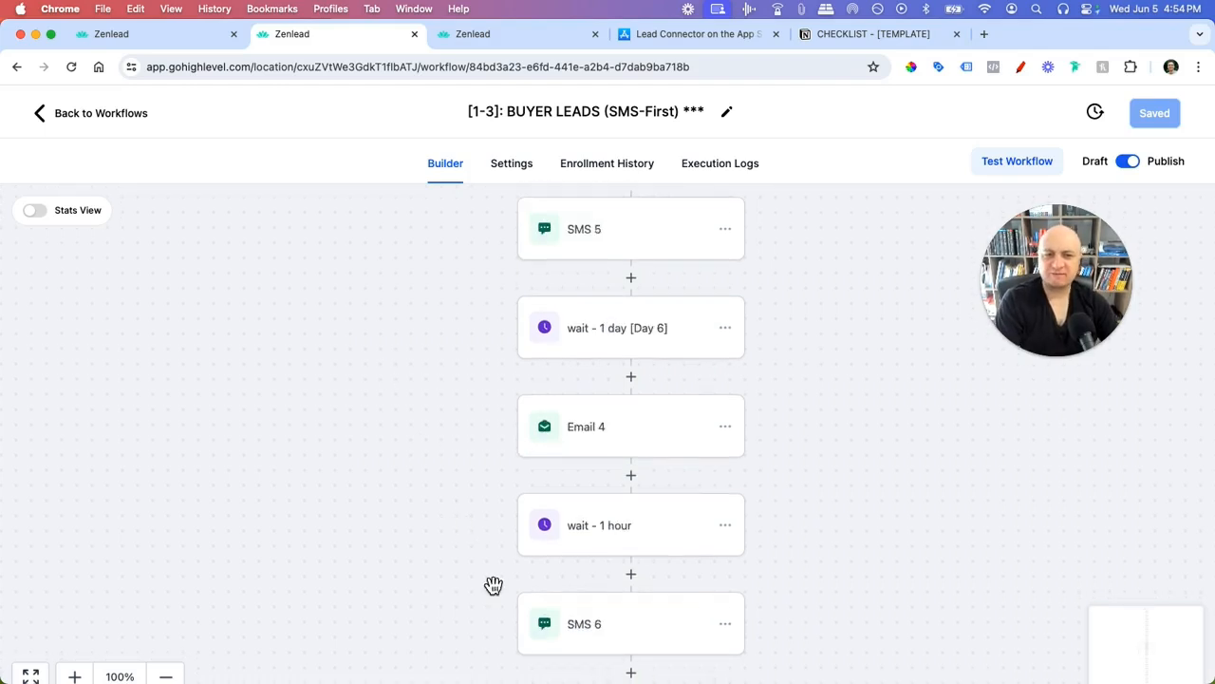
scroll(523, 536, up, 15)
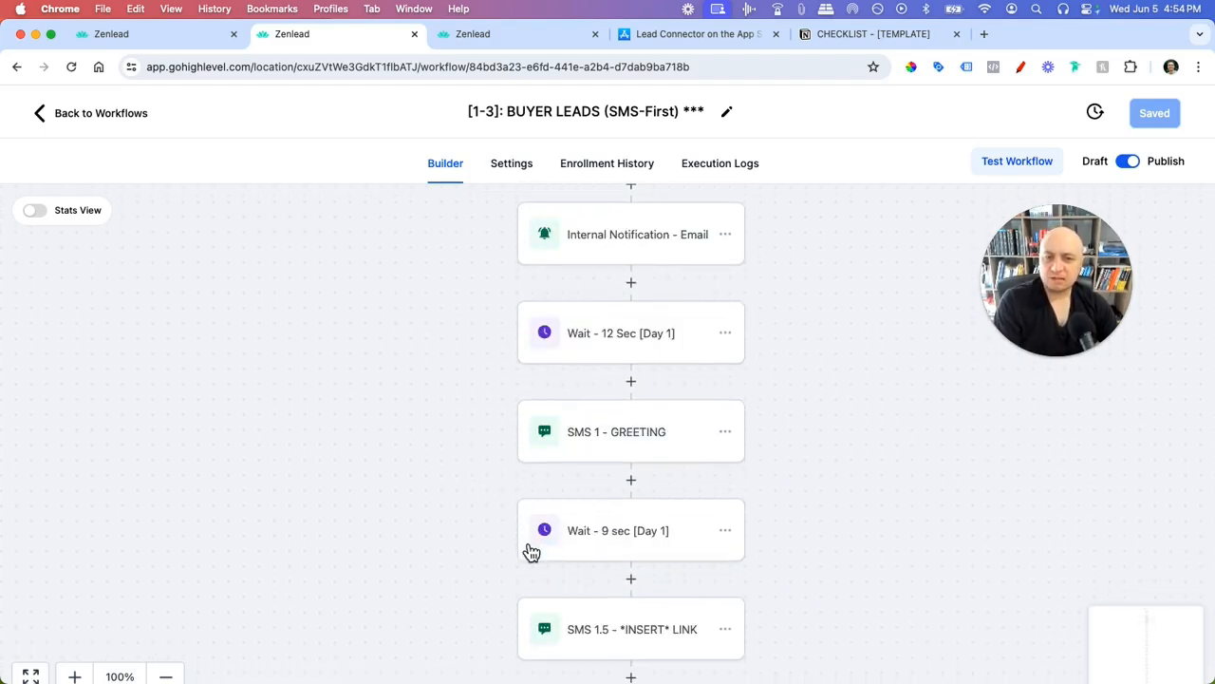
scroll(539, 550, down, 5)
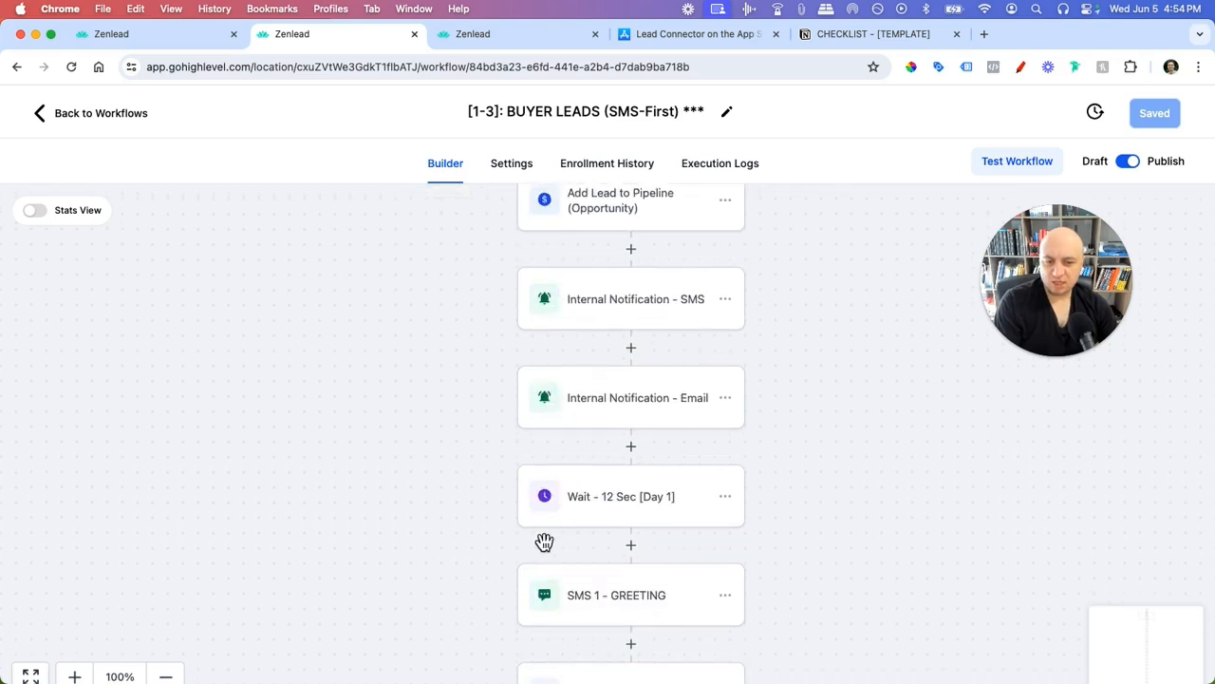
scroll(655, 561, down, 4)
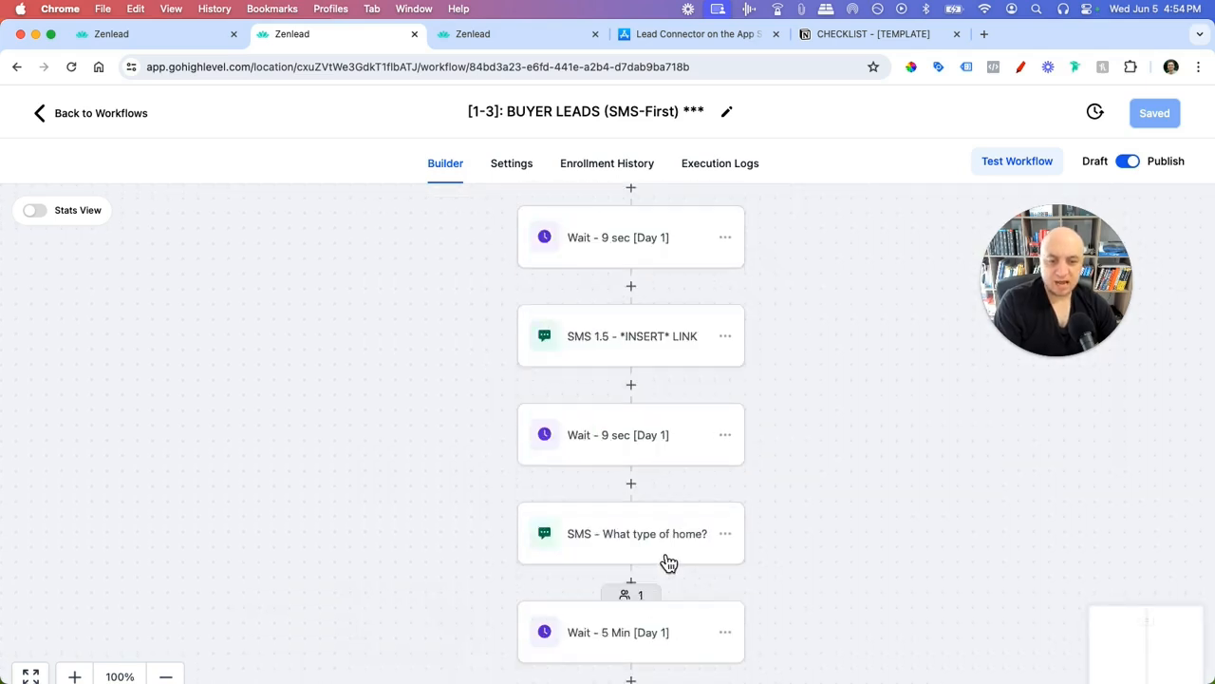
click(669, 555)
click(421, 361)
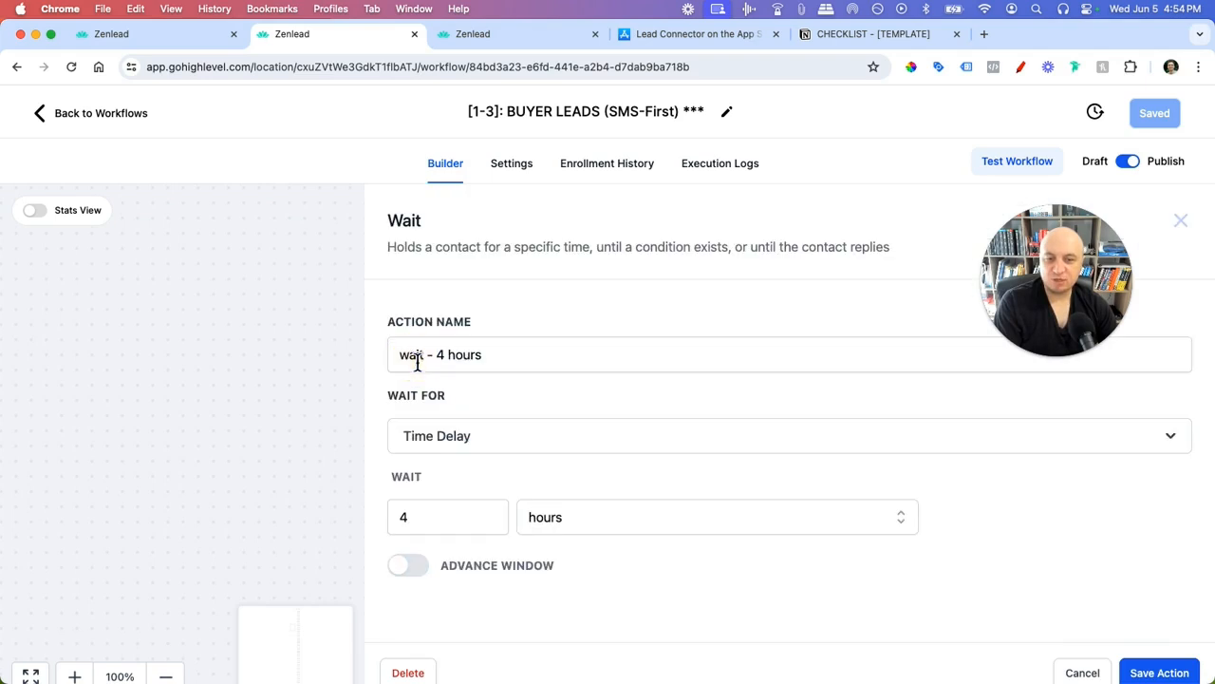
click(411, 564)
scroll(632, 551, down, 3)
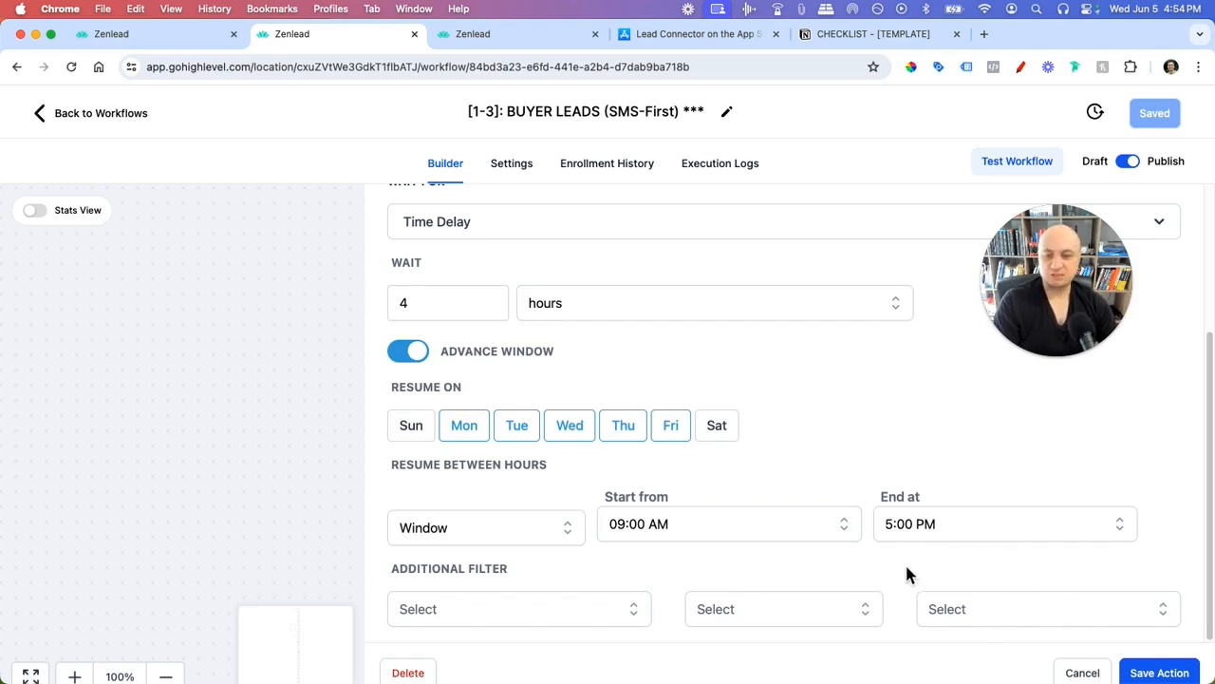
click(1082, 672)
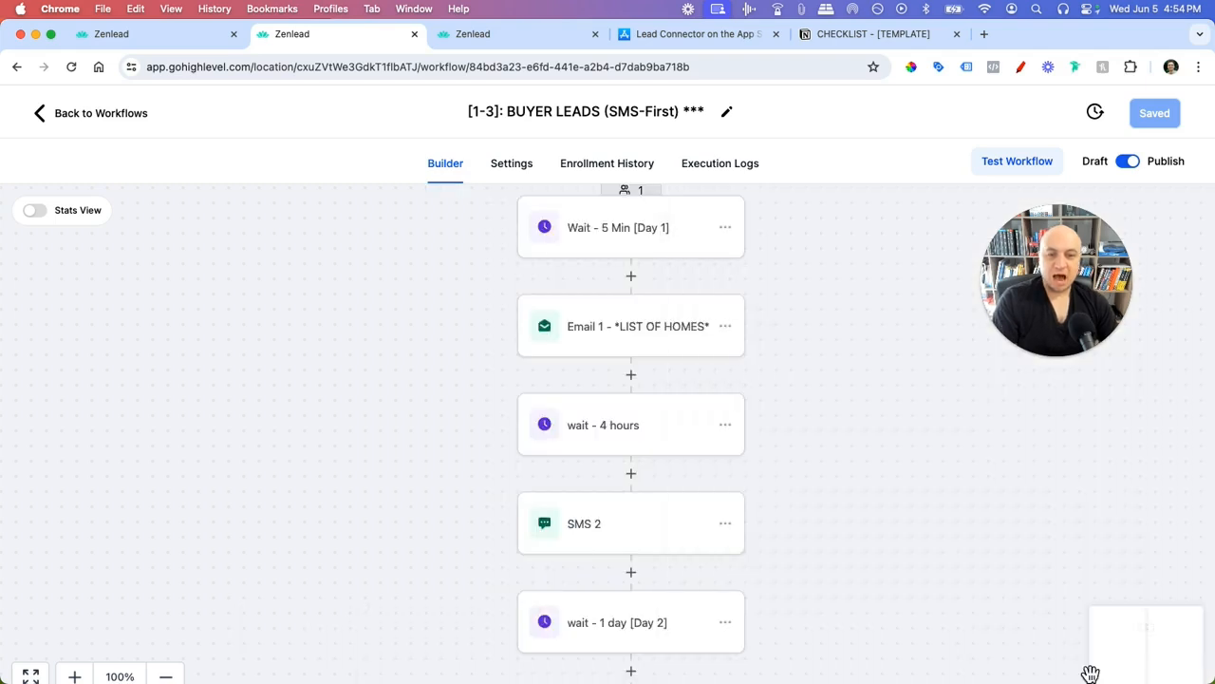
scroll(631, 490, up, 10)
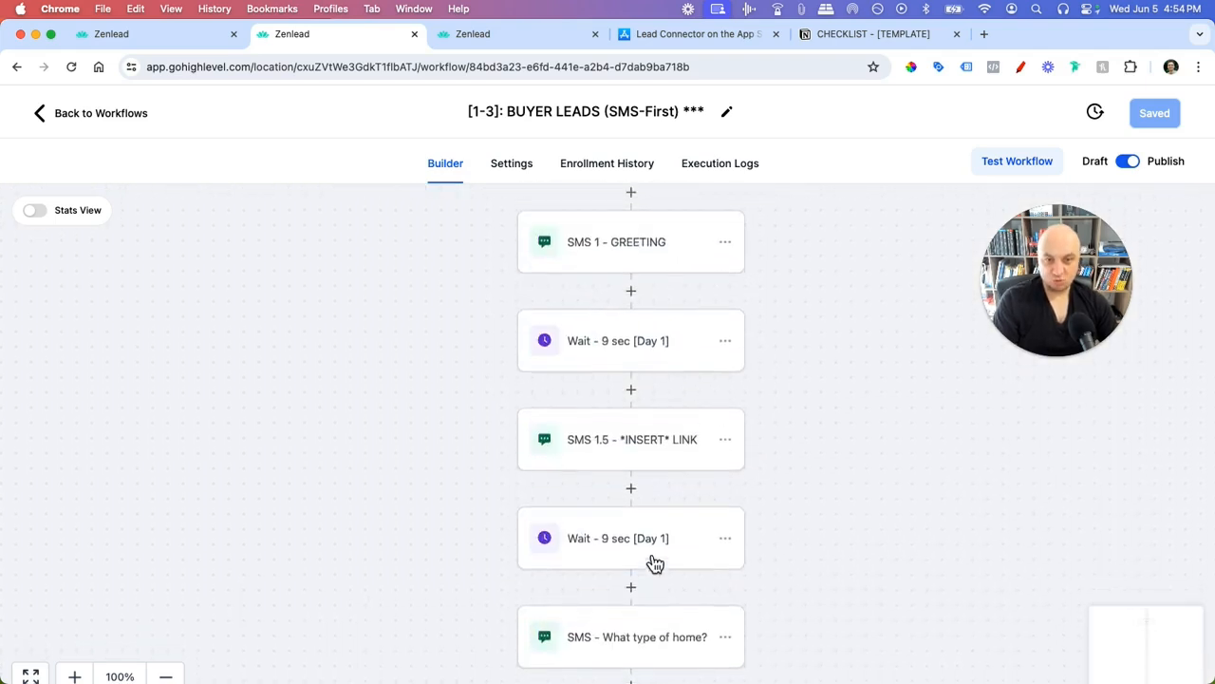
scroll(654, 532, up, 1)
scroll(630, 435, down, 2)
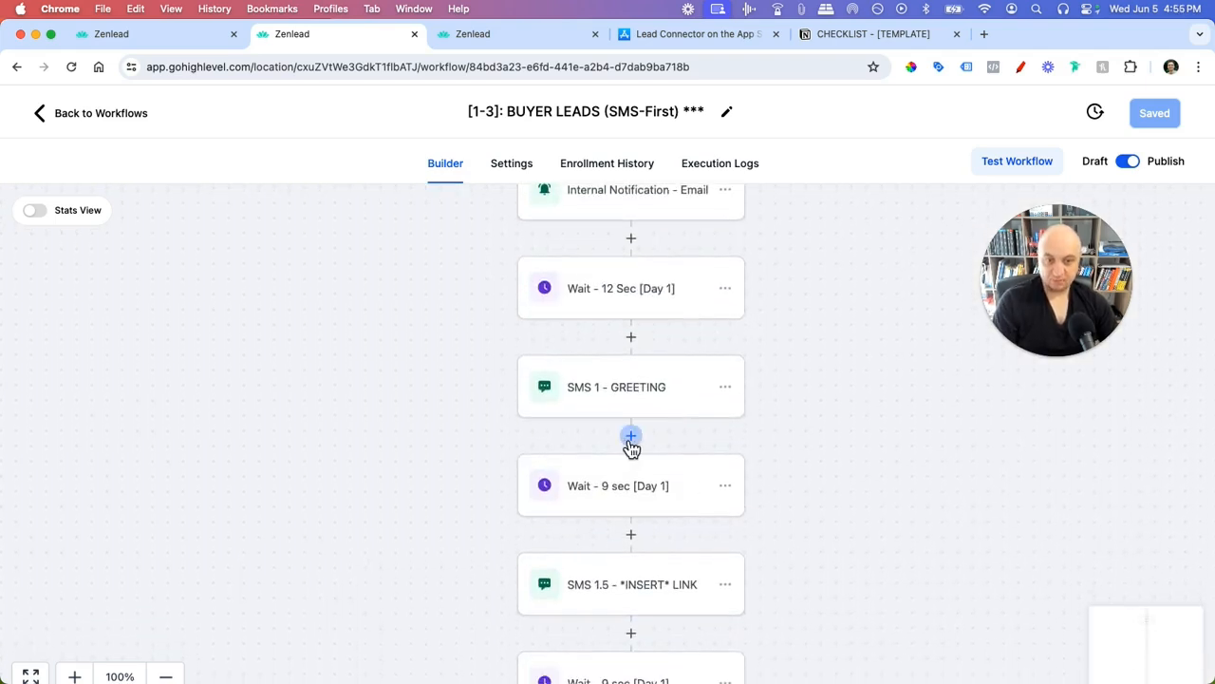
- Review the delay settings of the Wait - 9 sec [Day 1] action after SMS 1 - GREETING and close it without changes
scroll(650, 427, up, 2)
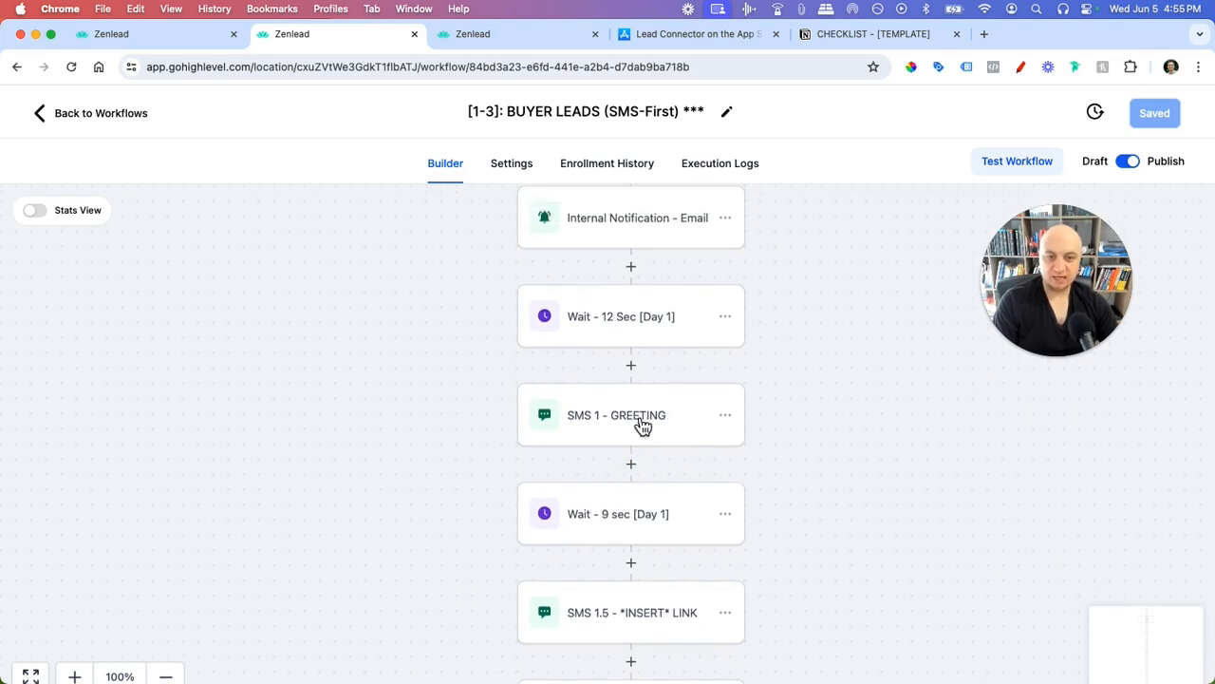
click(633, 513)
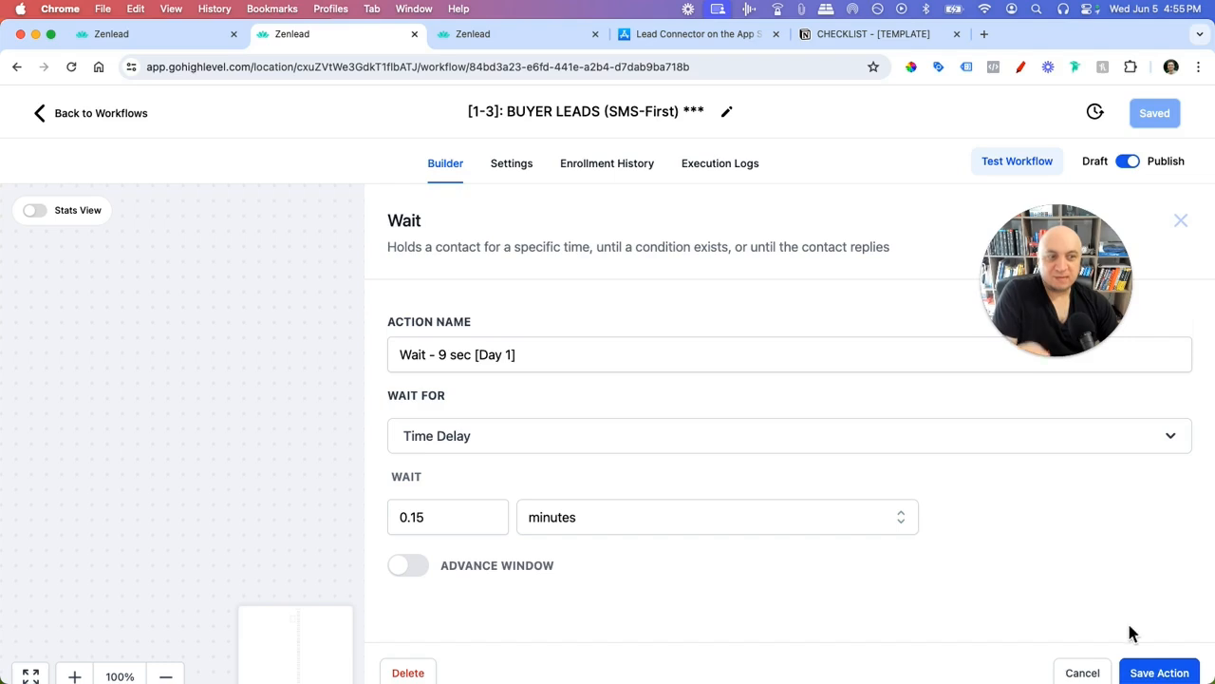
click(1082, 672)
scroll(675, 505, down, 3)
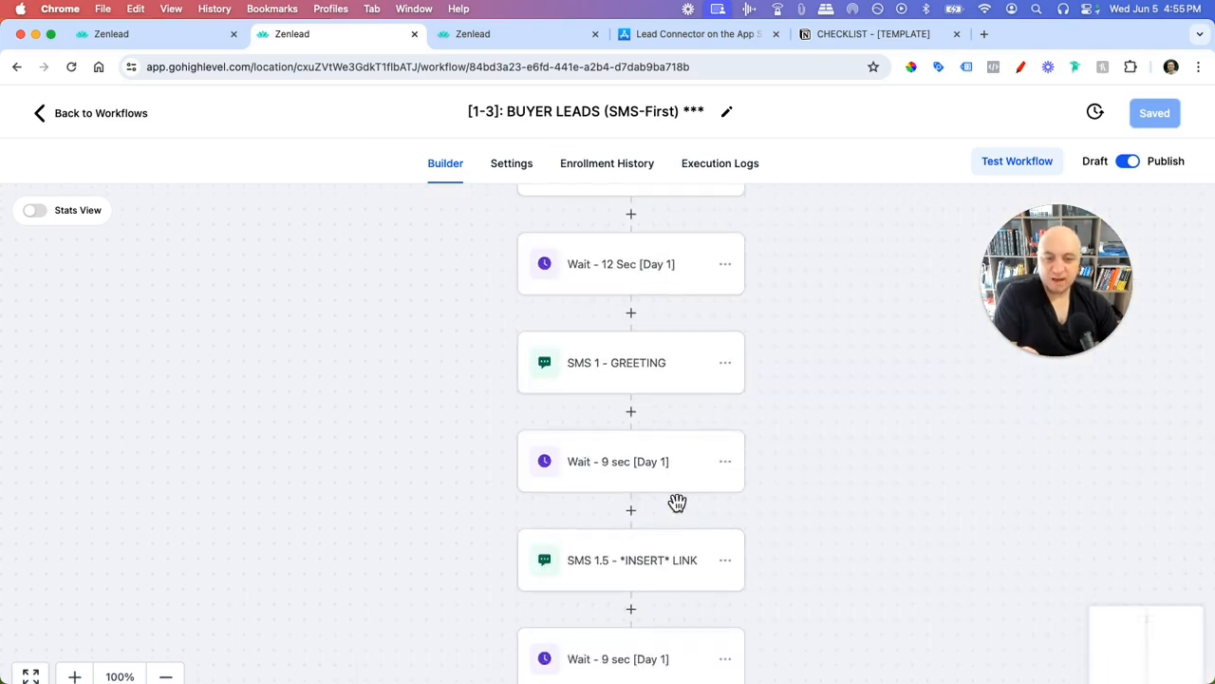
- Review the delay settings of the wait - 1 day [Day 3] action before Email 3 and close it without changes
scroll(703, 508, down, 10)
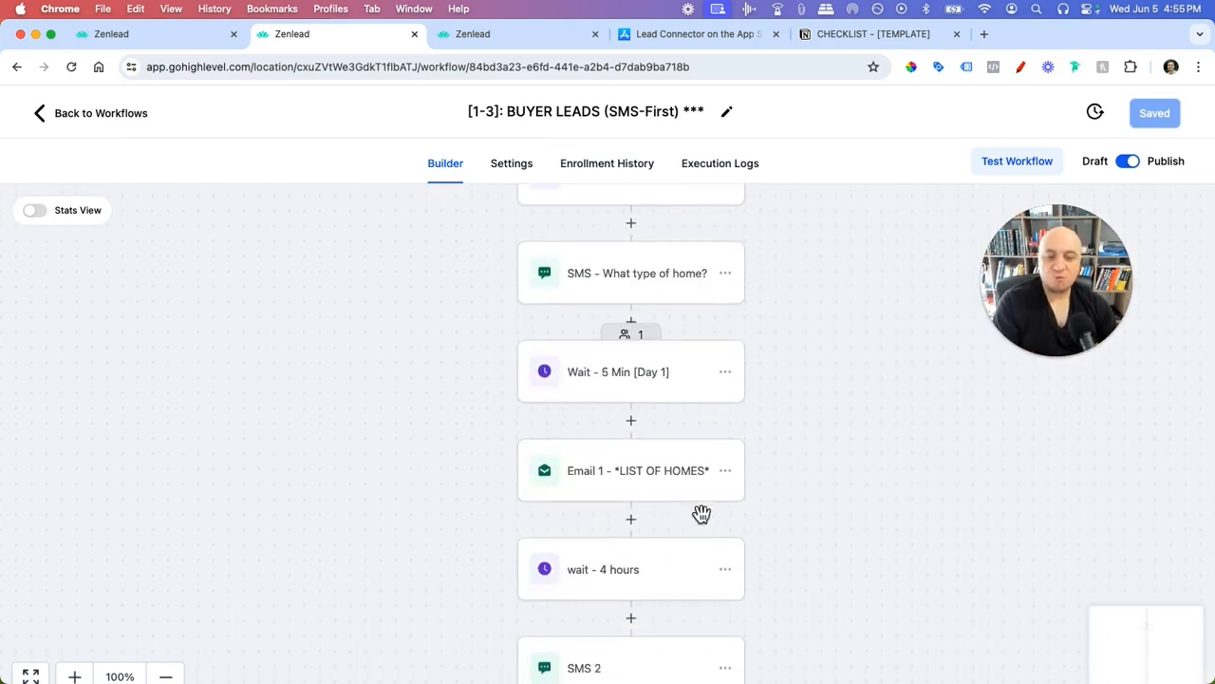
click(658, 547)
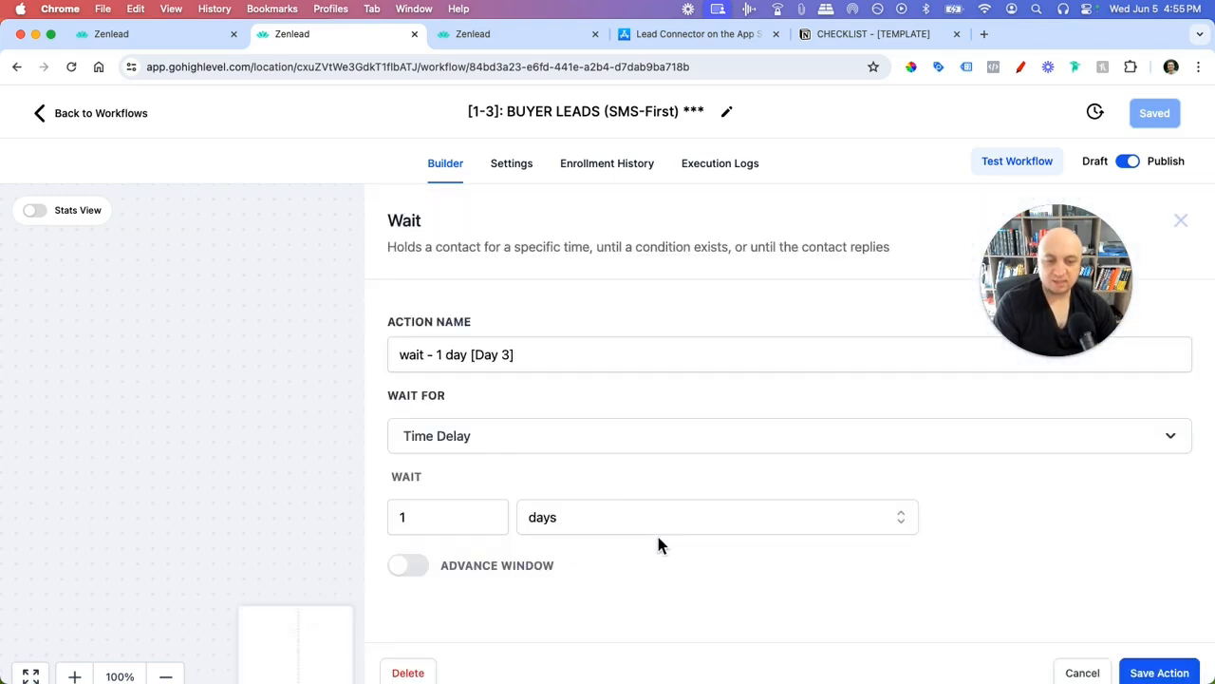
click(1080, 672)
scroll(645, 616, down, 1)
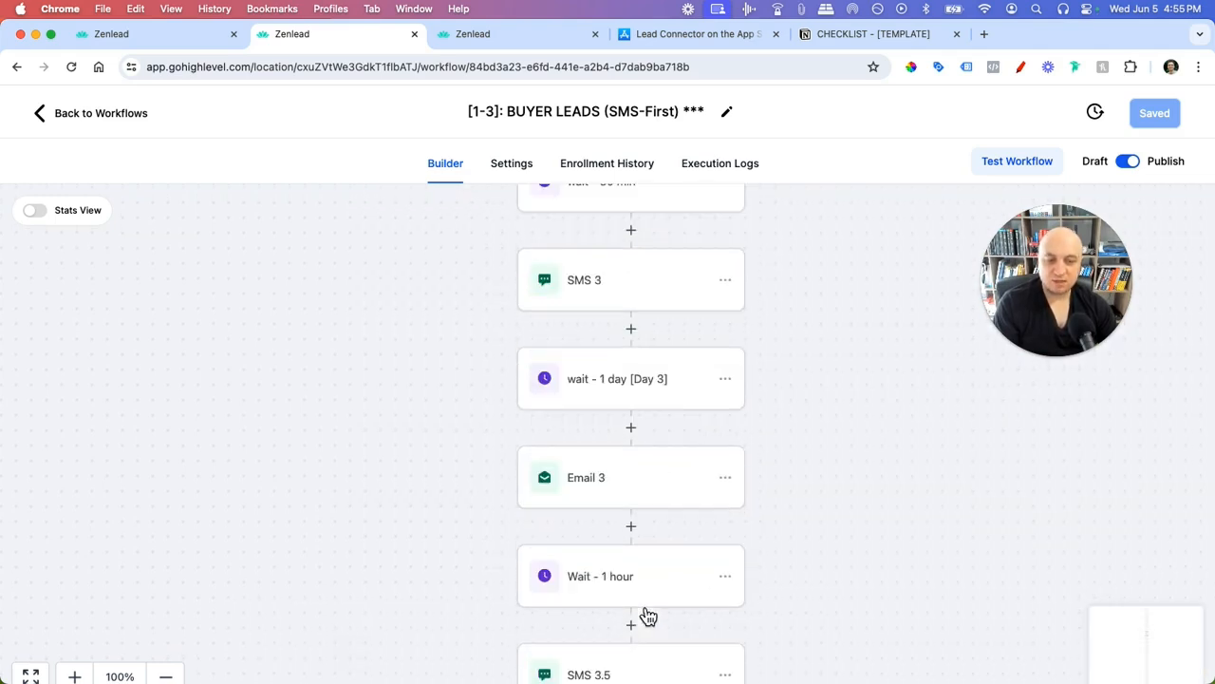
scroll(363, 469, up, 1)
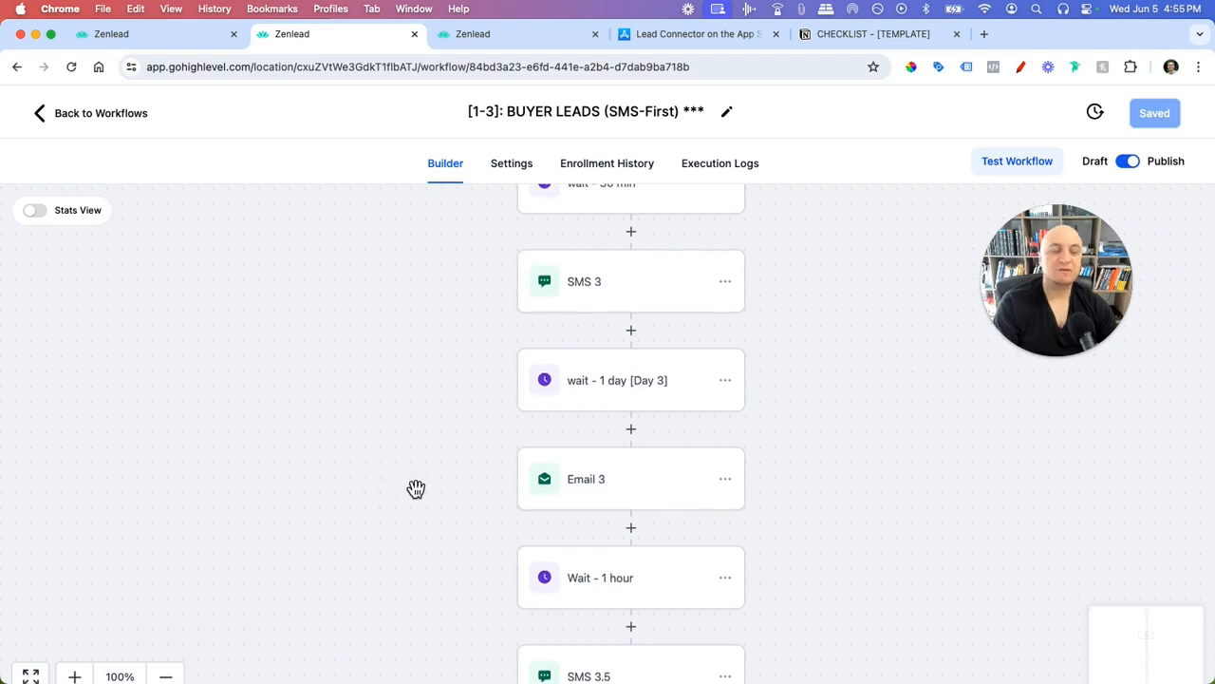
- Enable the Specific Time window in the workflow settings, review its hours and included days, and disable it again
scroll(456, 333, up, 5)
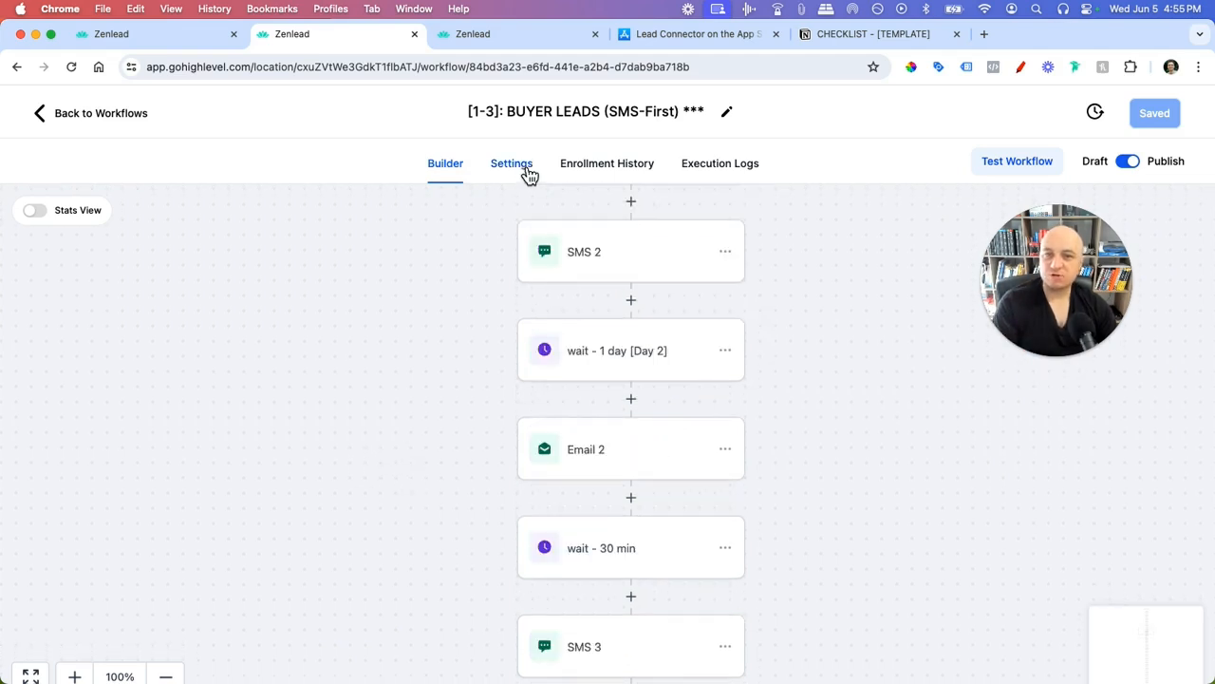
click(527, 172)
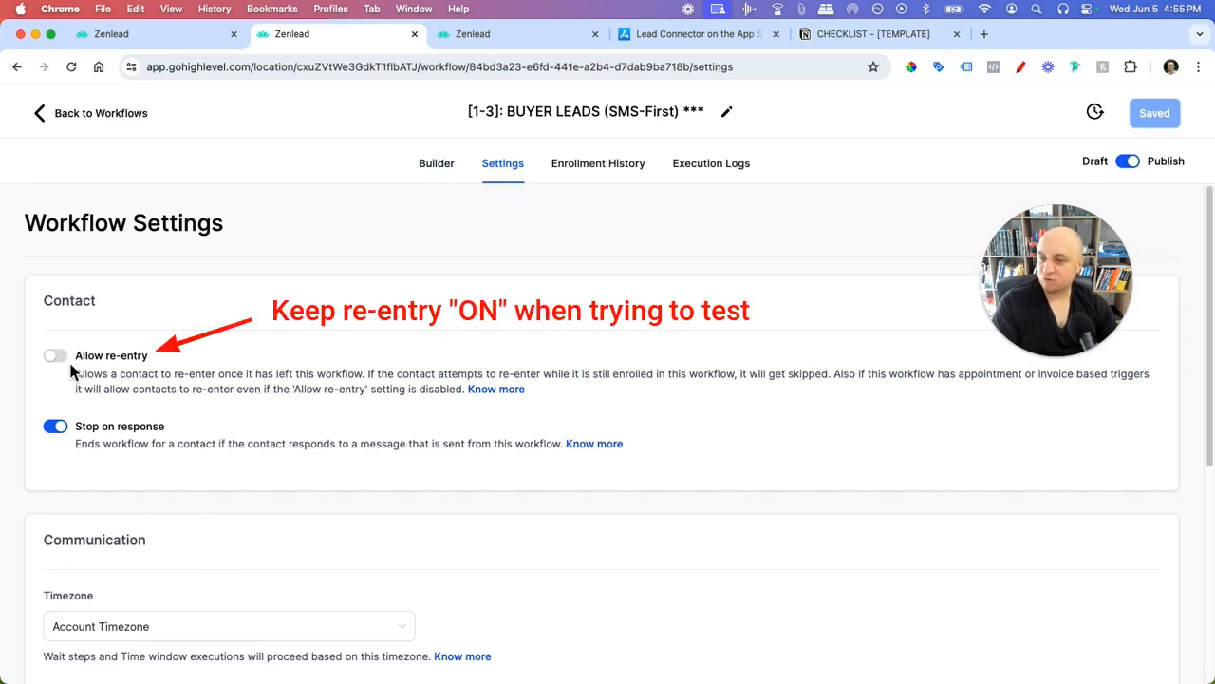
scroll(86, 394, down, 2)
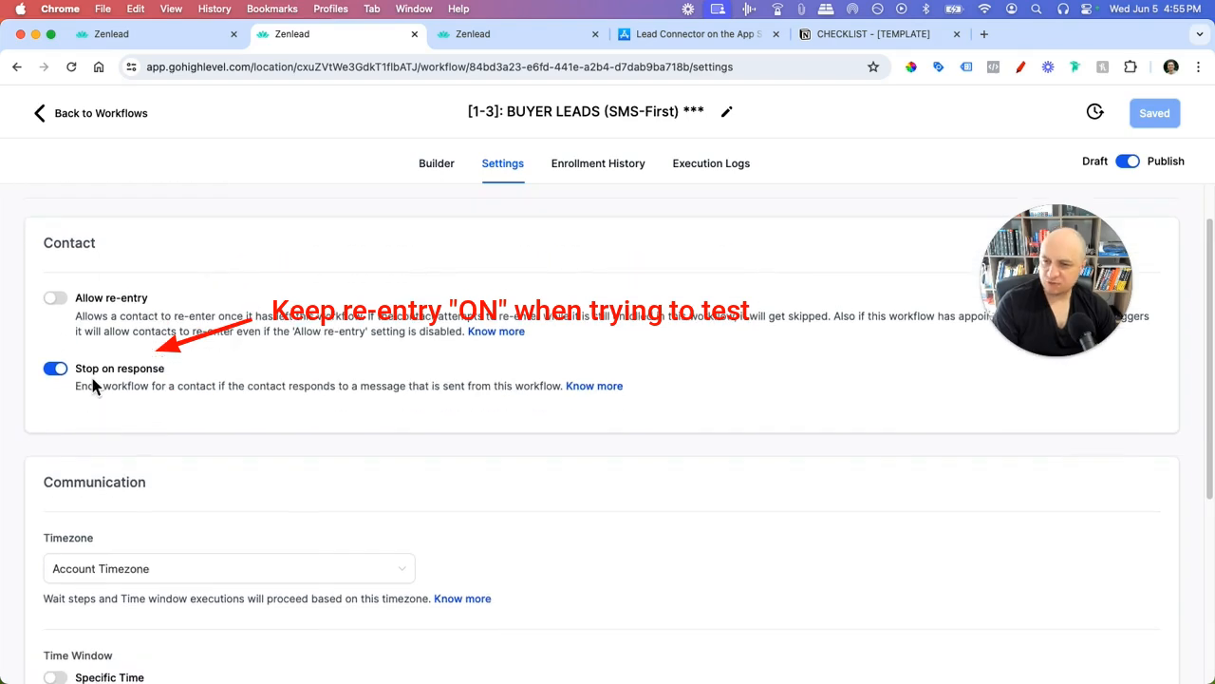
scroll(62, 397, down, 5)
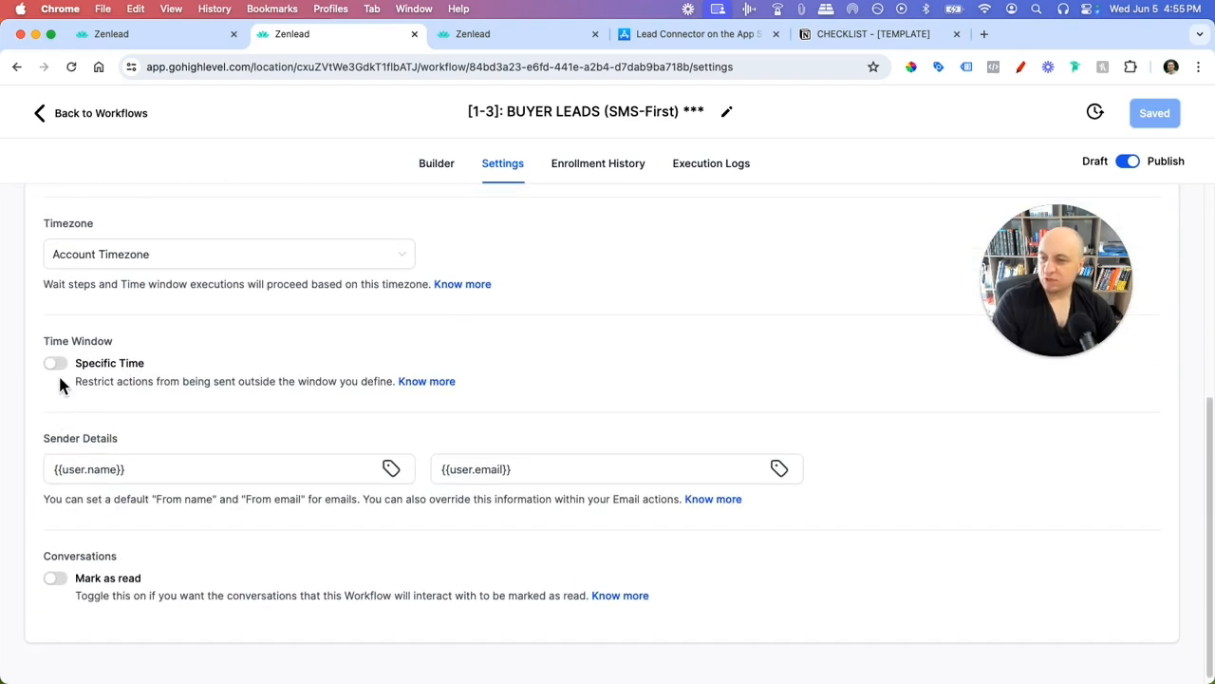
click(56, 363)
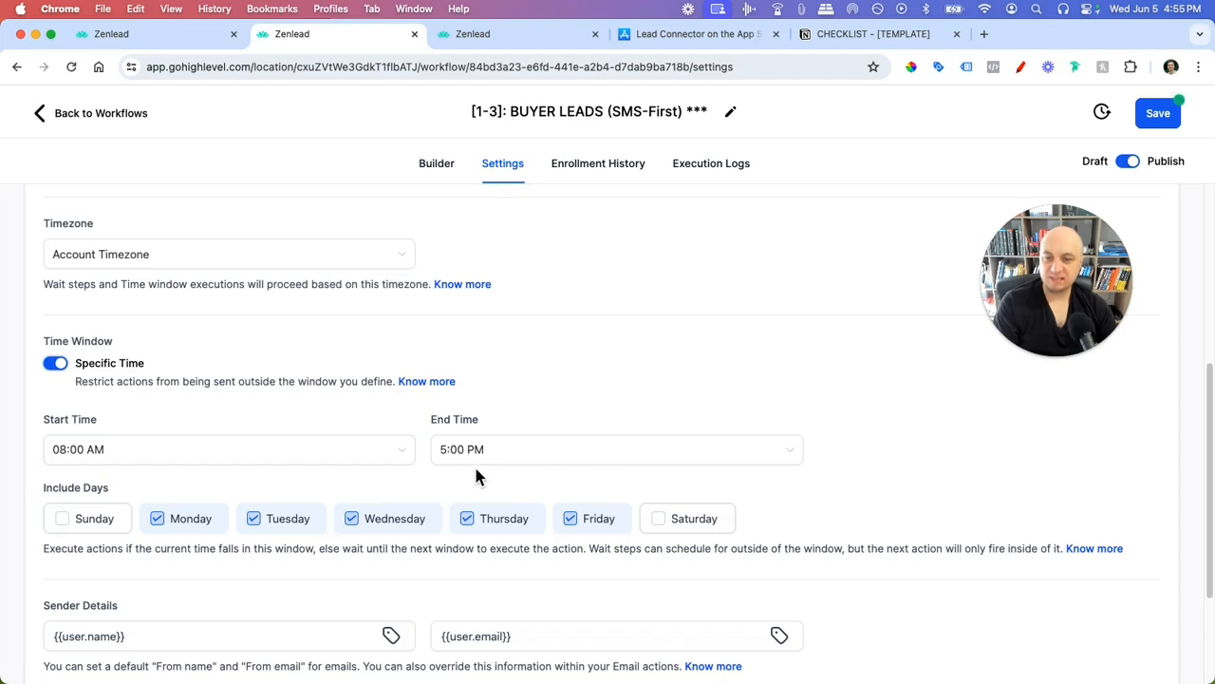
click(65, 369)
- Check the default sender name and sender email in the workflow settings' Sender Details
click(154, 465)
drag(157, 468, 22, 466)
click(532, 469)
scroll(217, 420, up, 3)
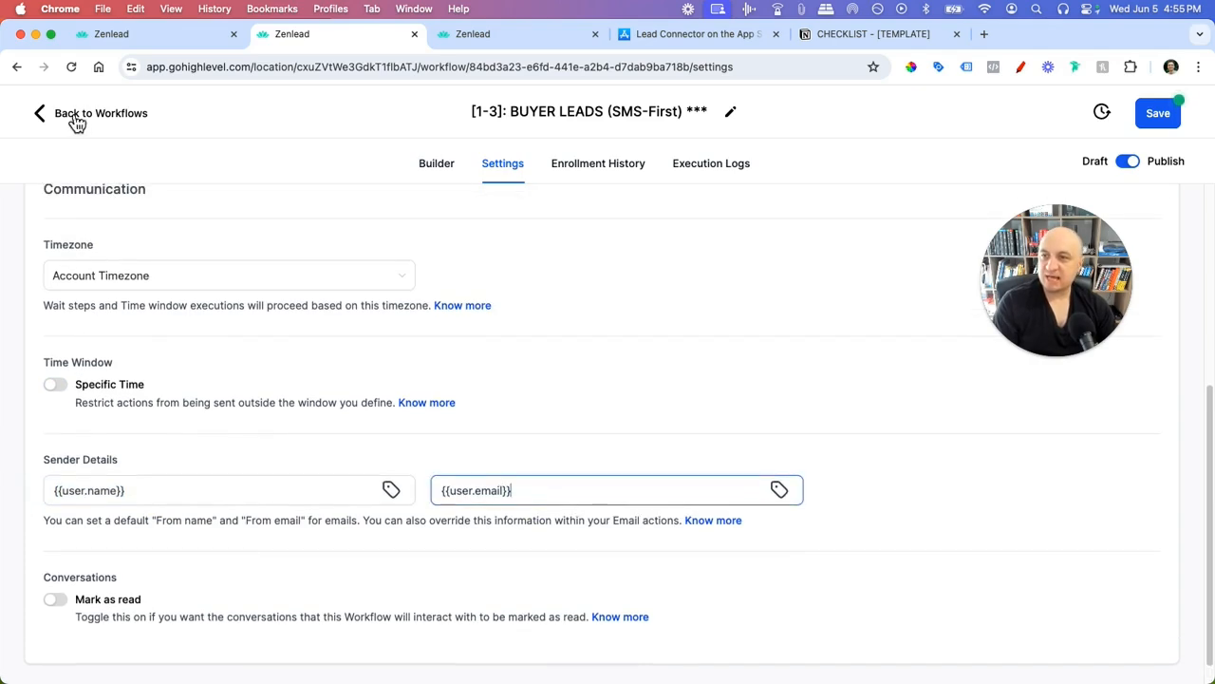
- Open the Email 1 - *LIST OF HOMES* action in the builder and check its From Name and From Email values
click(442, 169)
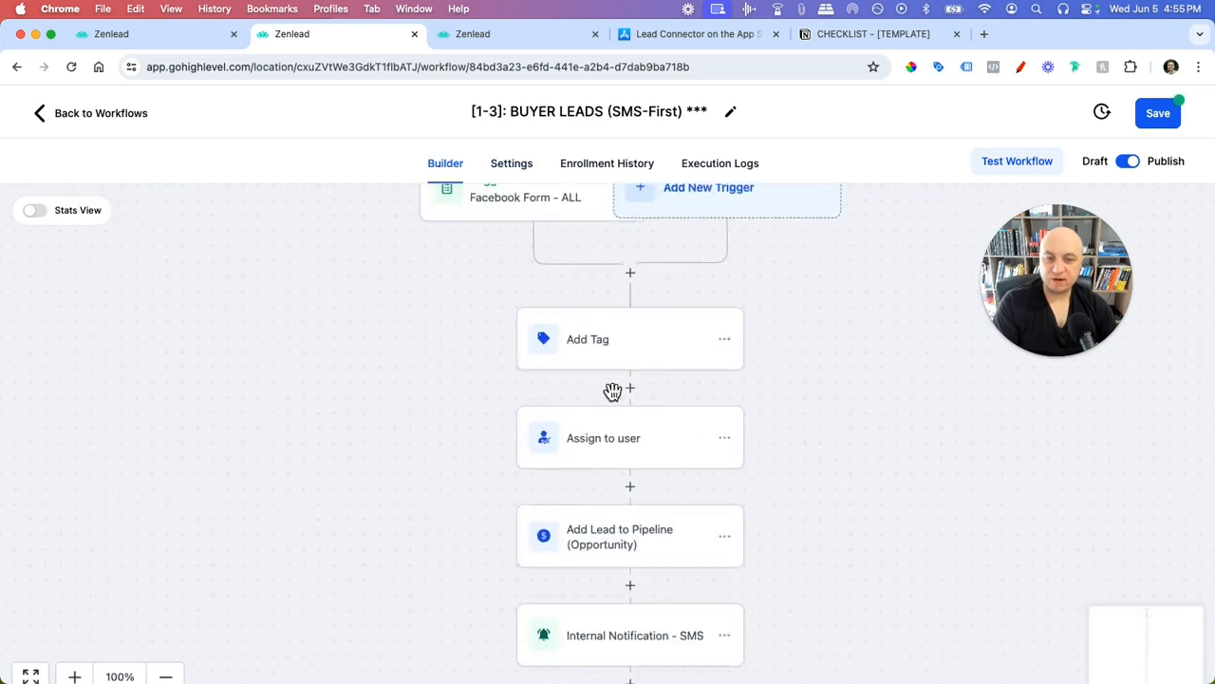
scroll(617, 397, down, 3)
scroll(656, 457, down, 5)
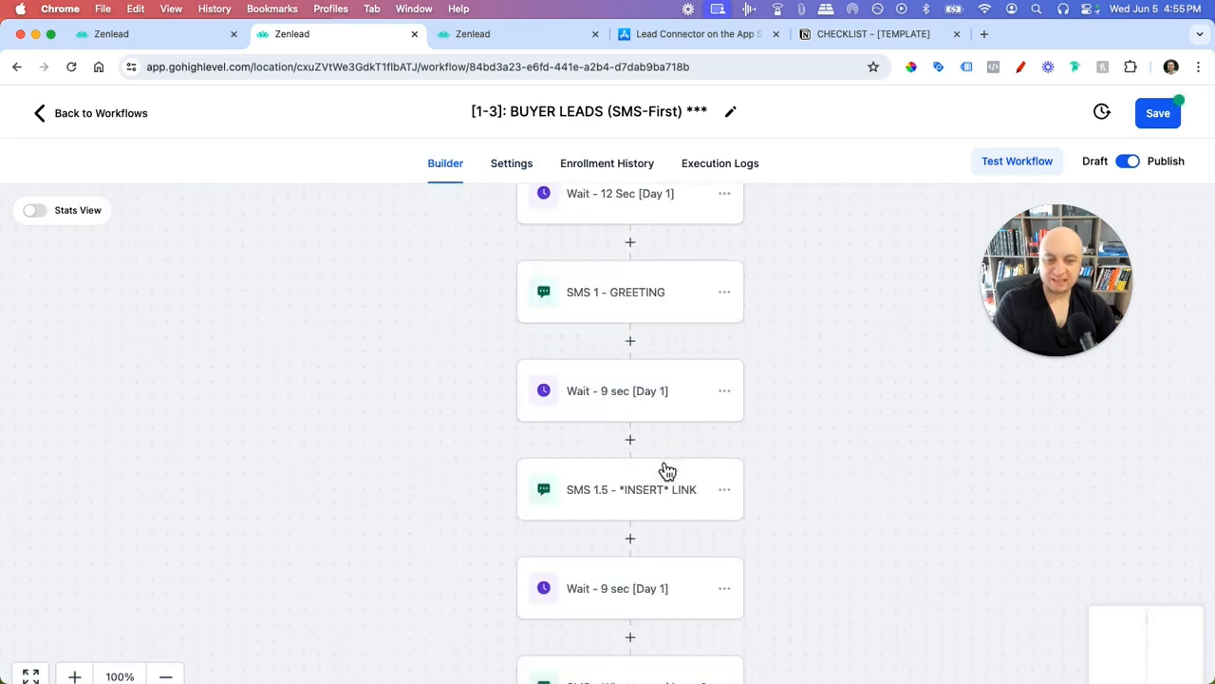
scroll(640, 519, down, 4)
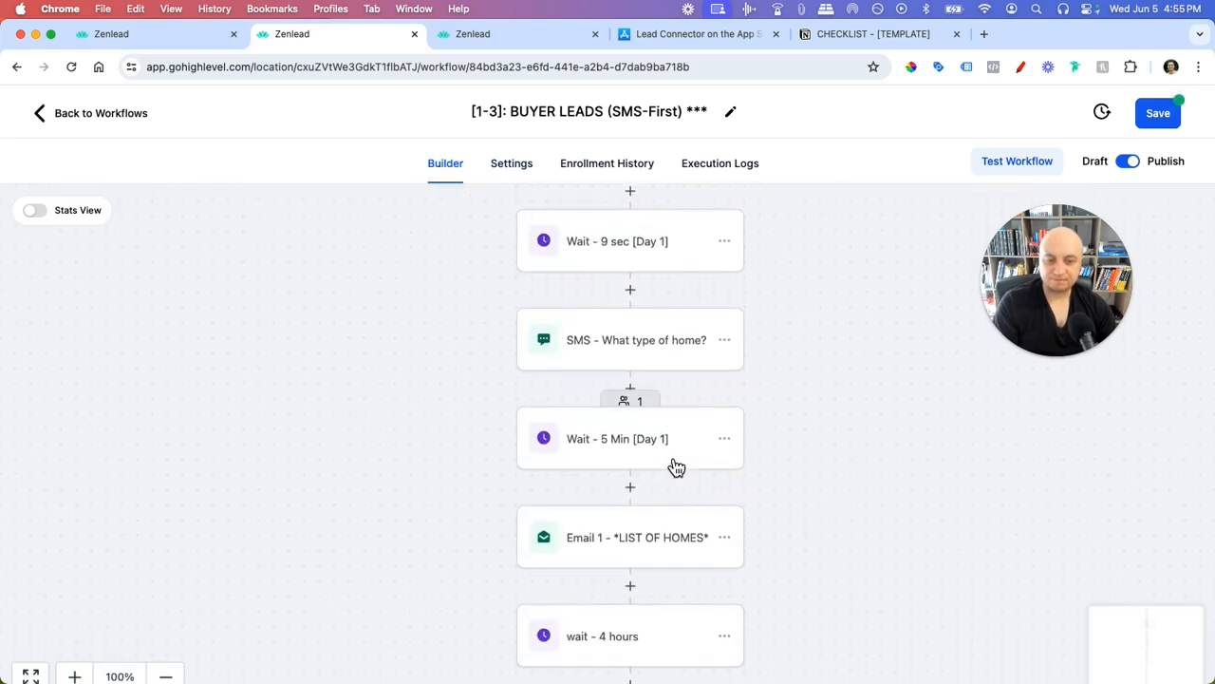
click(646, 536)
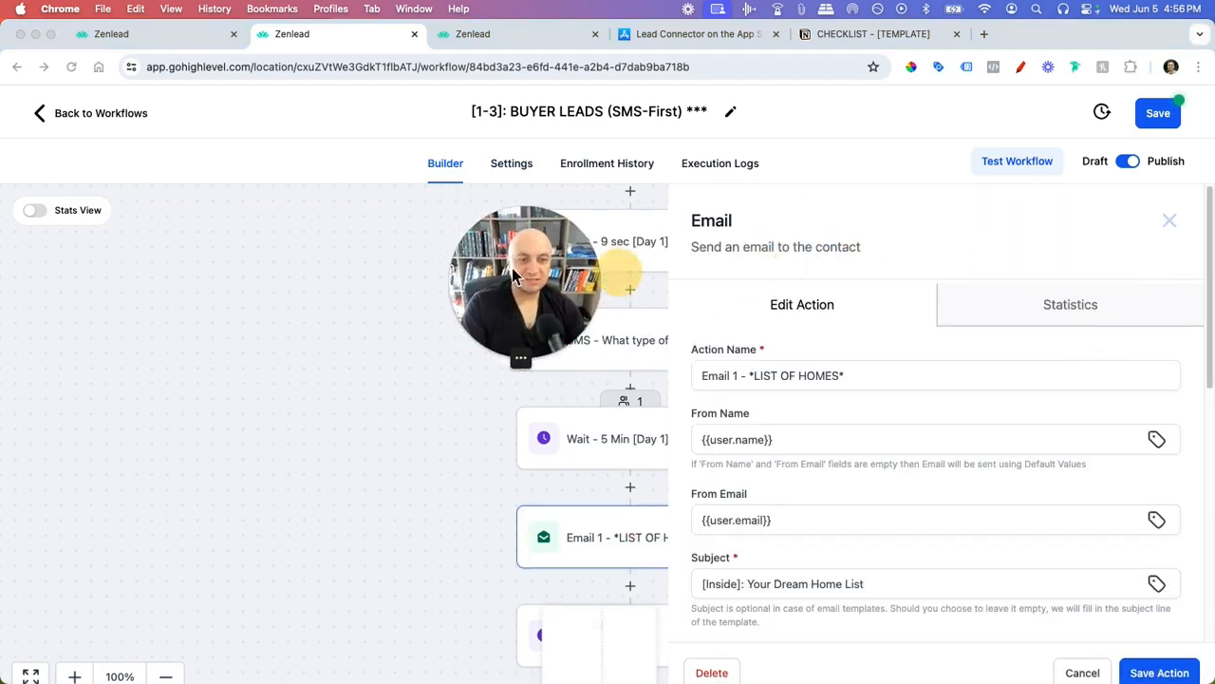
scroll(793, 418, down, 1)
click(790, 356)
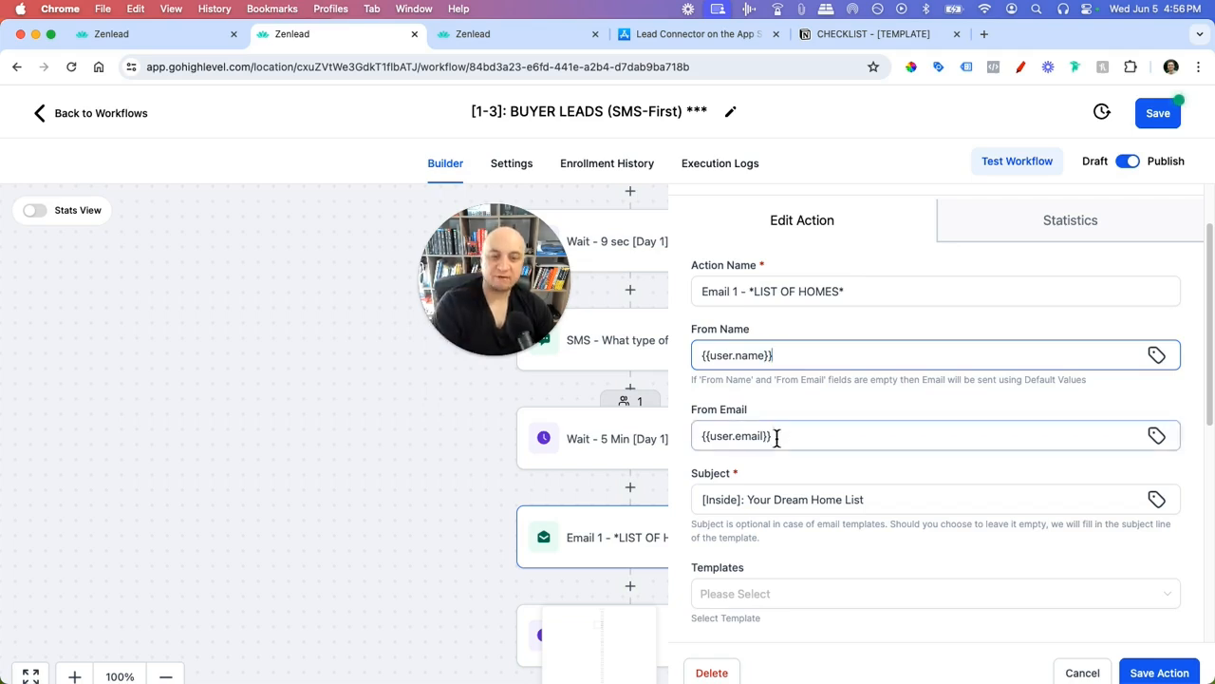
scroll(777, 437, down, 1)
drag(788, 360, 701, 360)
click(763, 282)
click(759, 362)
scroll(768, 469, down, 1)
scroll(679, 495, up, 2)
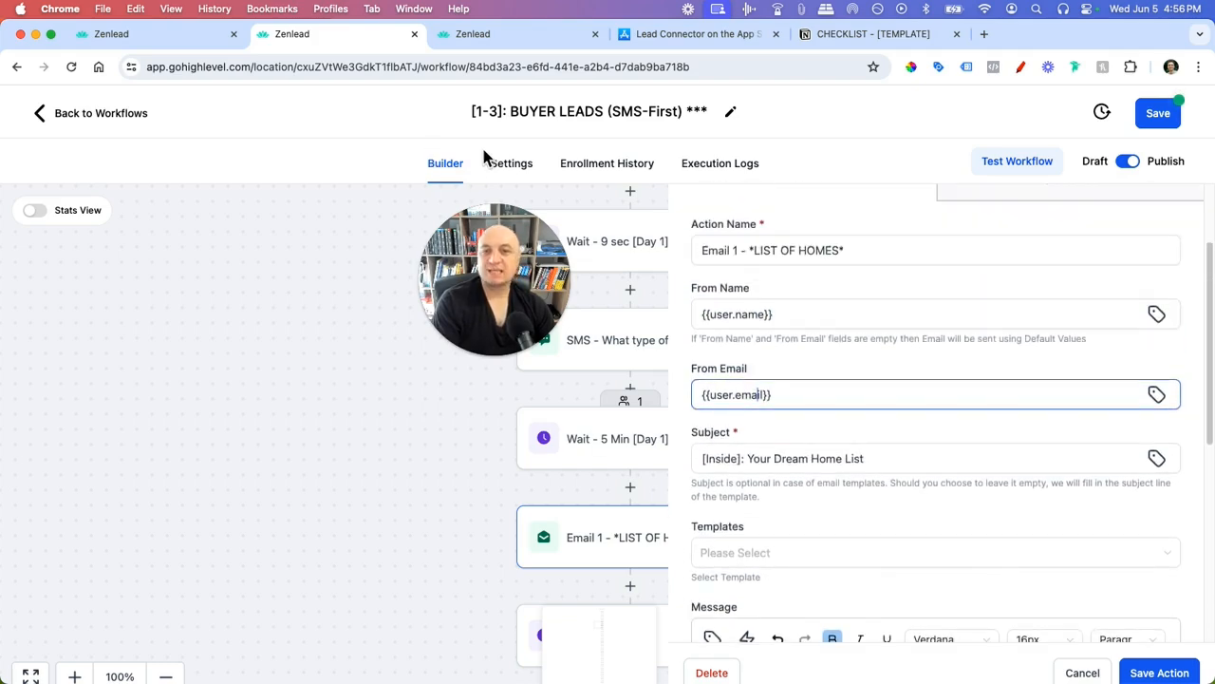
- Compare with the Sender Details in the workflow settings and return to the workflow builder
click(509, 167)
scroll(353, 475, down, 5)
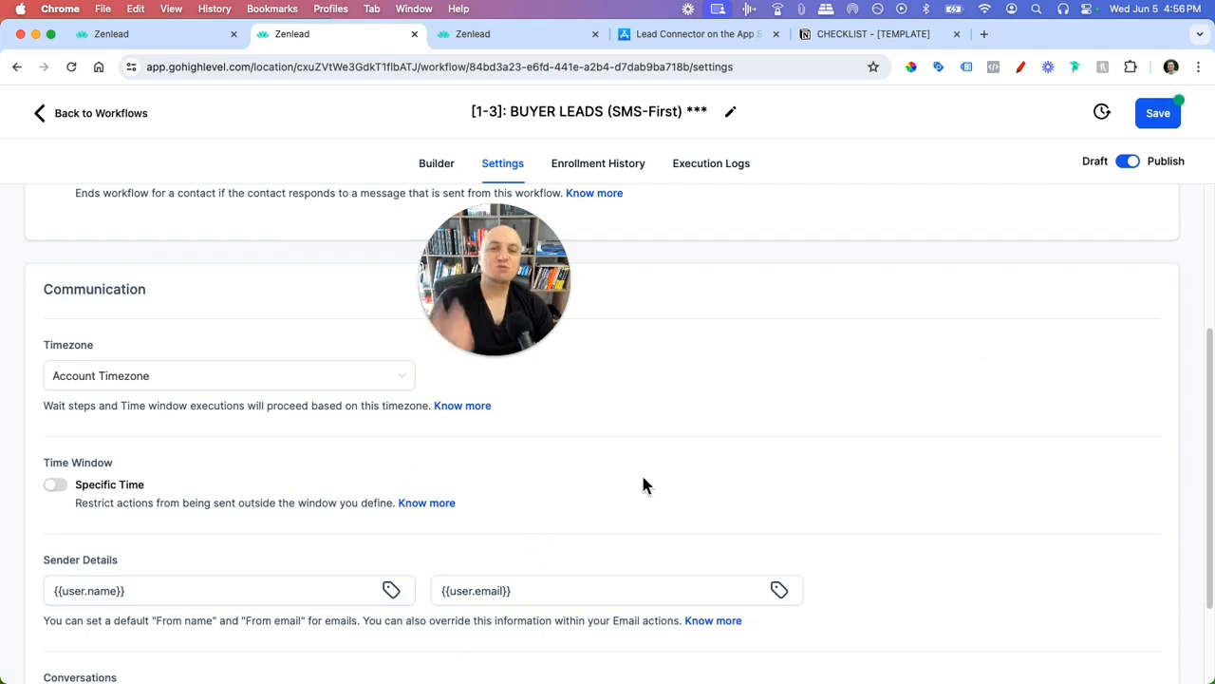
click(448, 169)
drag(511, 322, 978, 382)
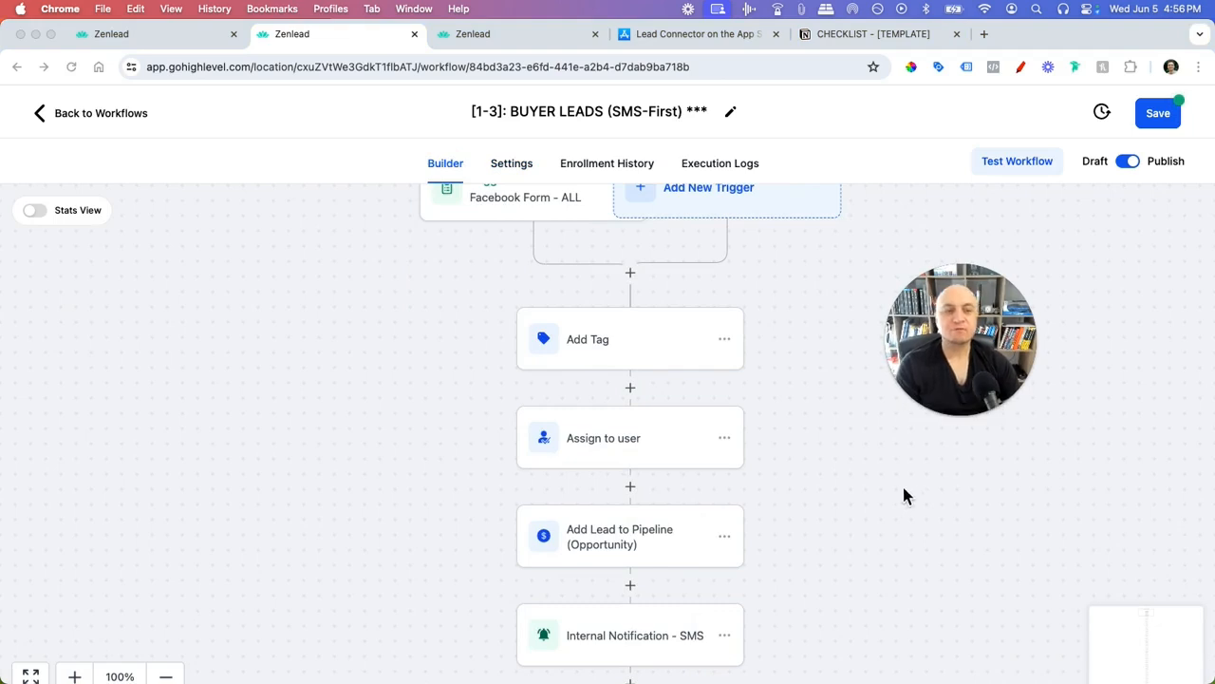
- Review the Assign to user action, cancel out of it, and reload the workflow page without saving the pending changes
scroll(898, 484, down, 1)
click(636, 445)
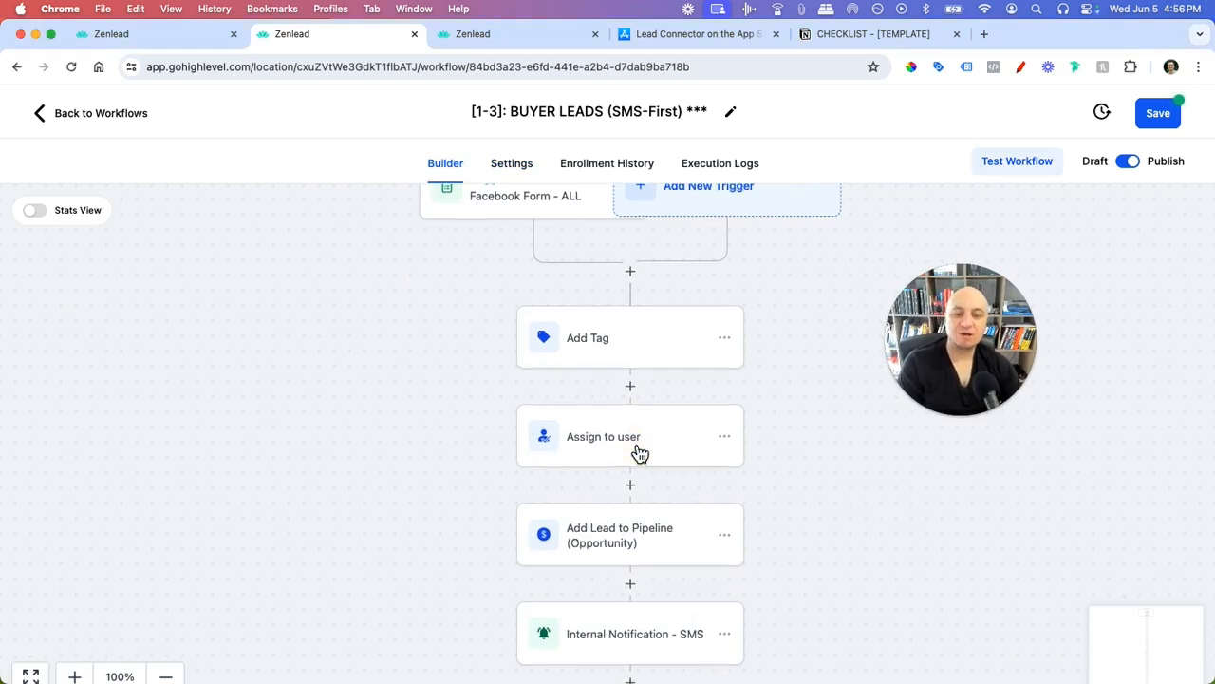
click(638, 450)
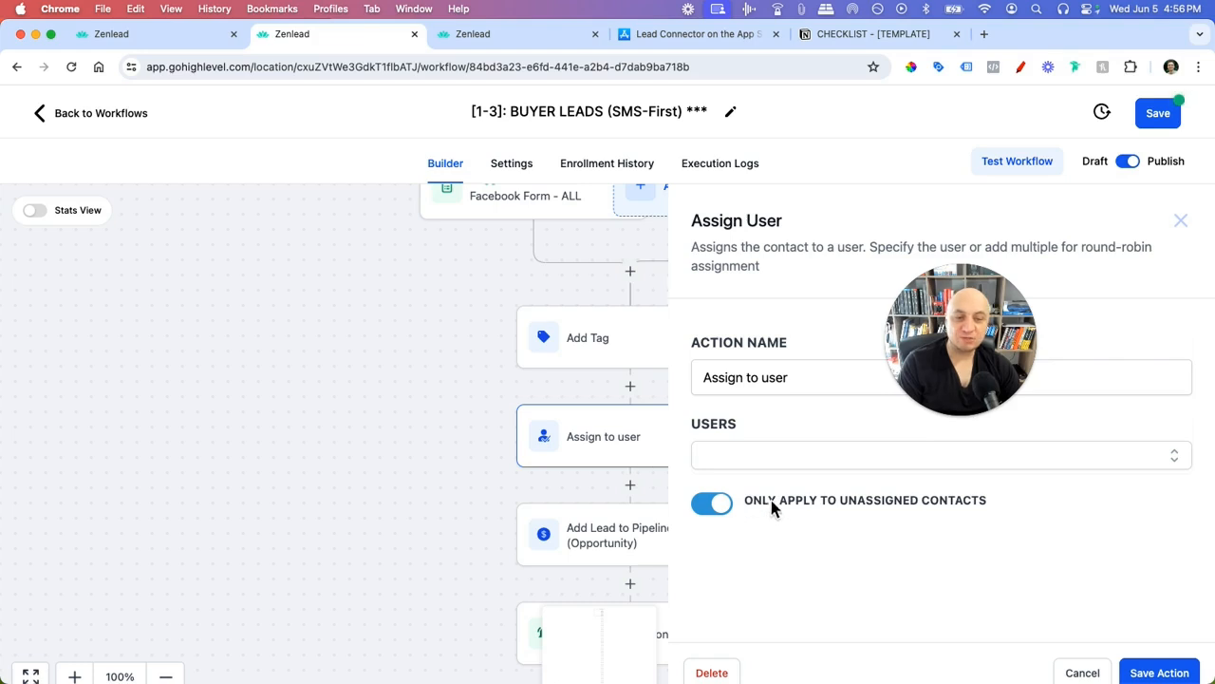
click(1083, 672)
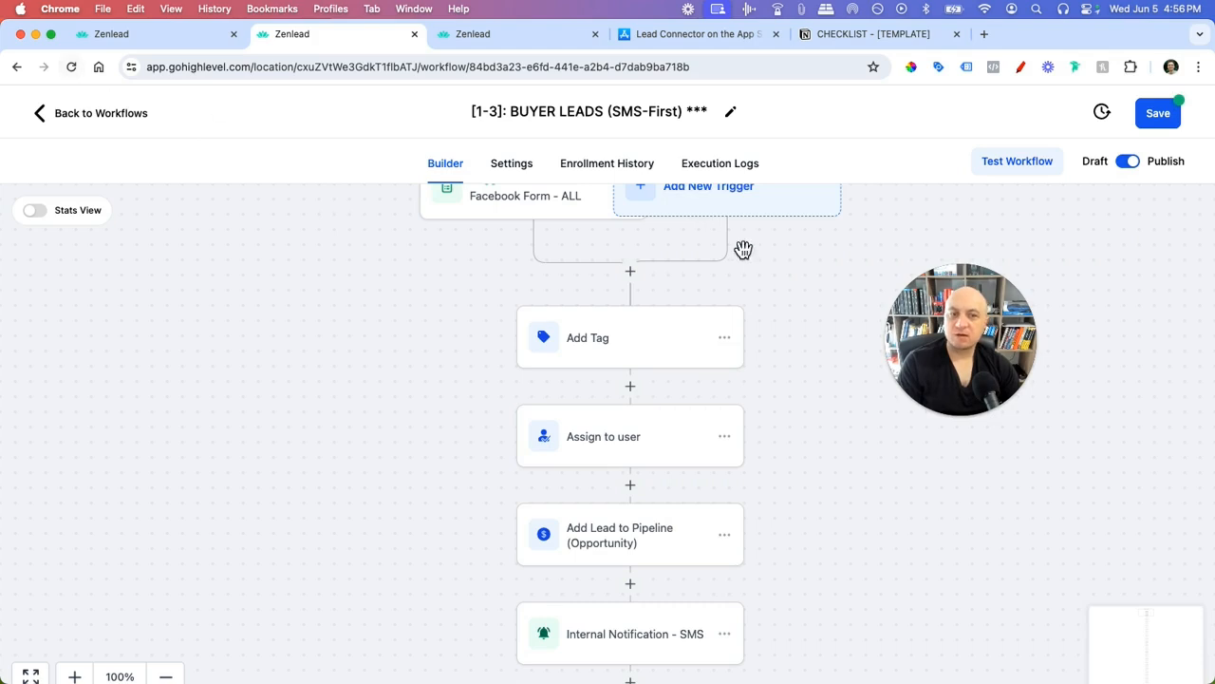
click(72, 67)
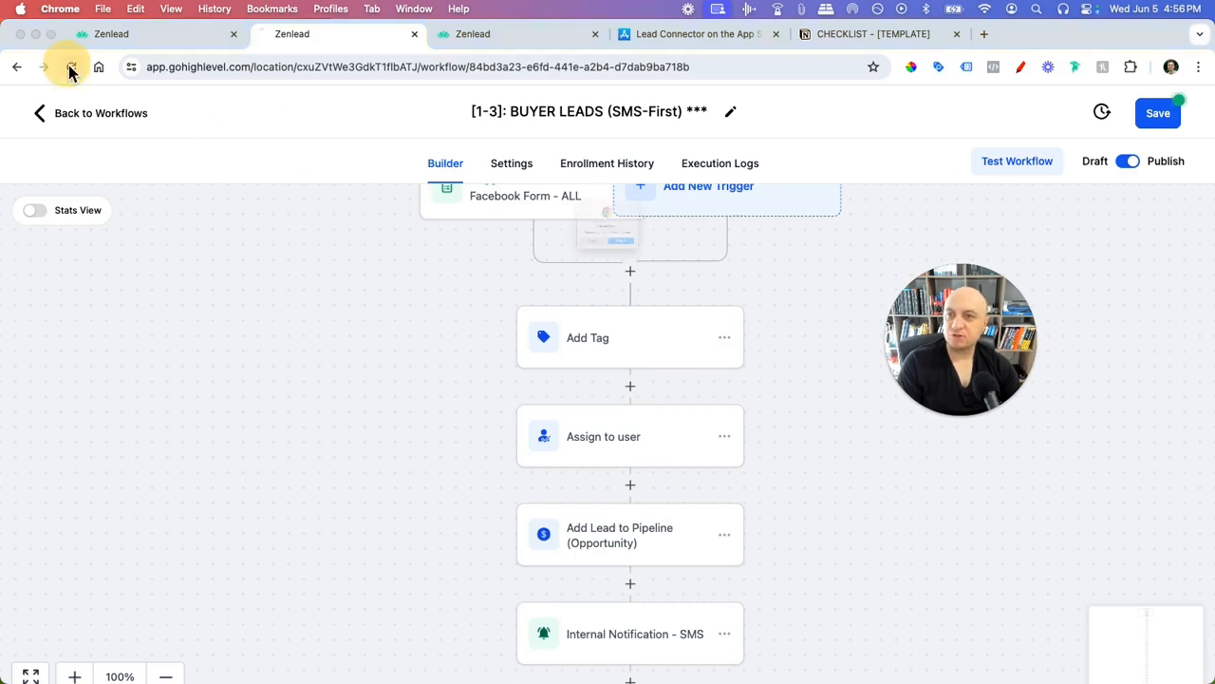
click(638, 284)
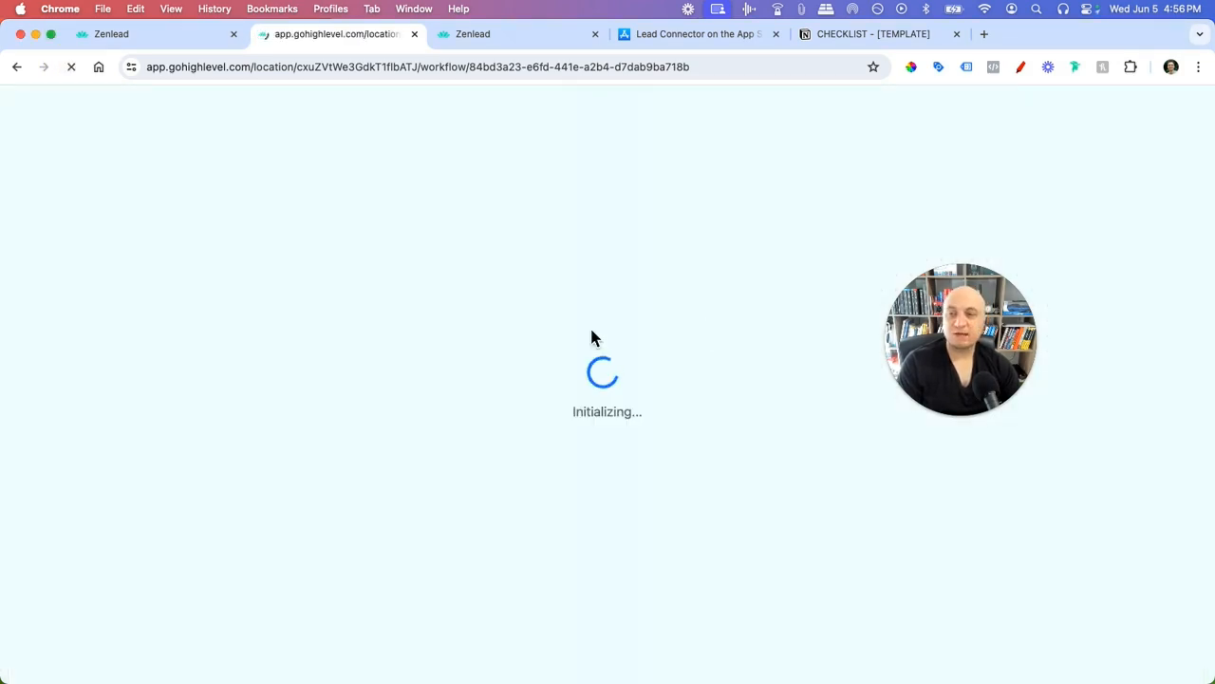
- Choose the assignee in the Assign to user action, save the action, and save the workflow
click(622, 437)
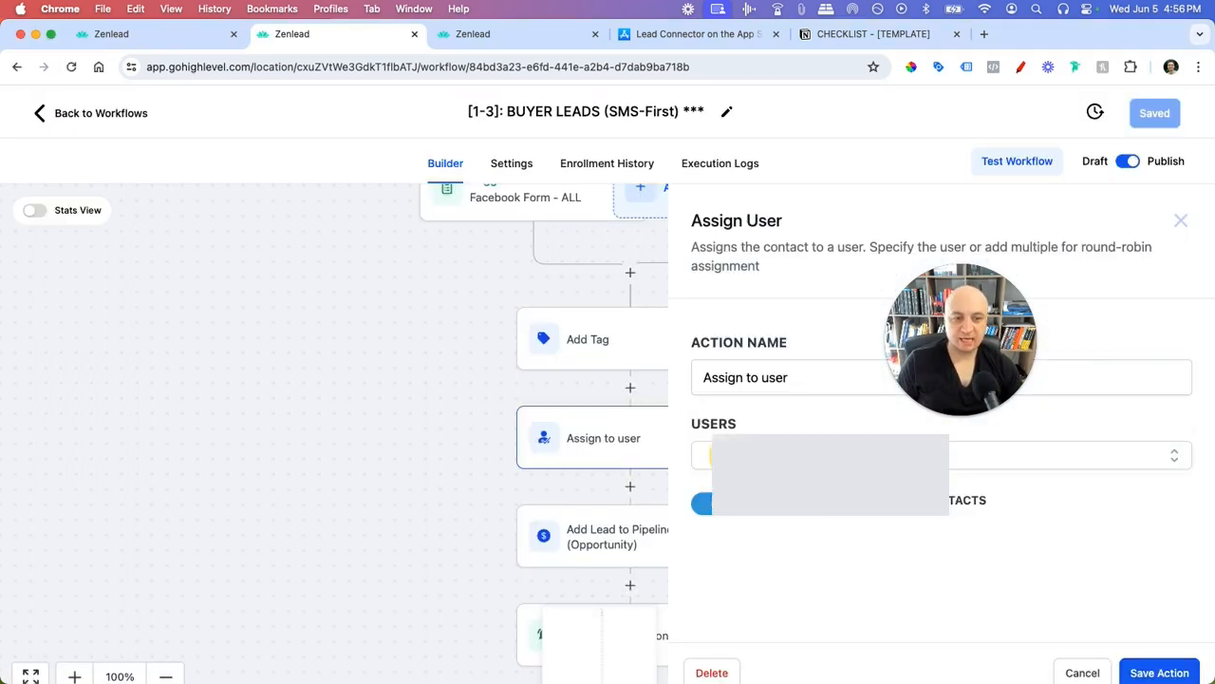
click(731, 460)
click(727, 499)
click(1152, 672)
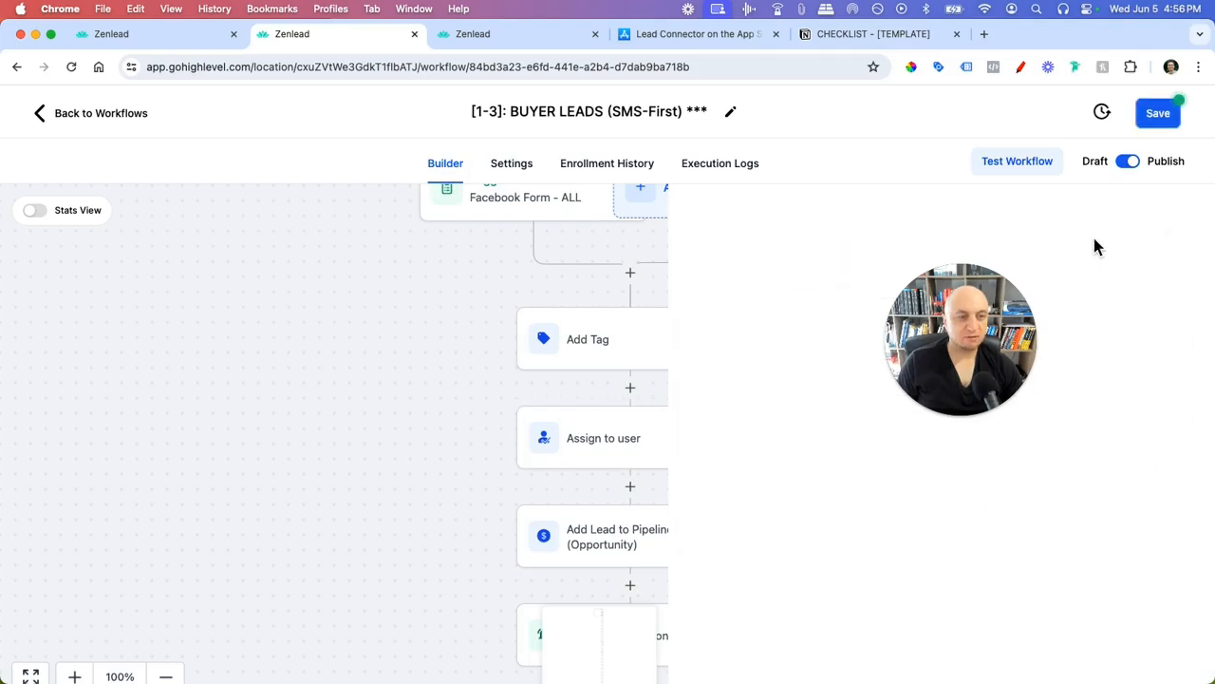
click(1164, 115)
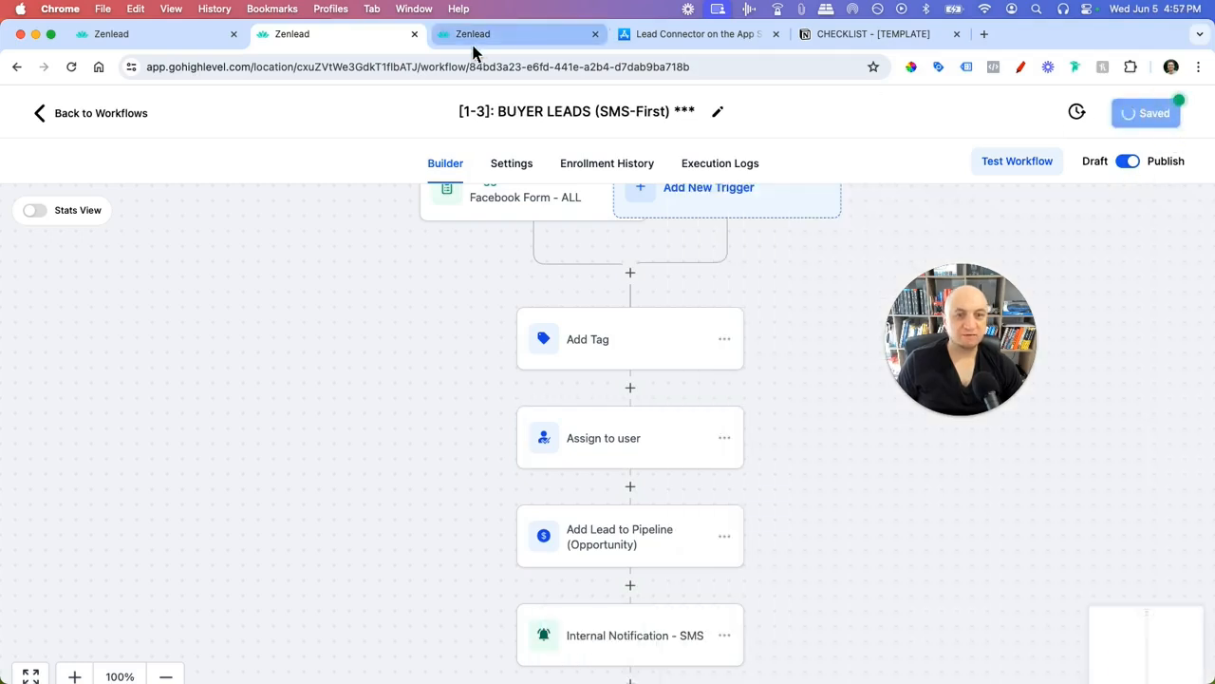
- Reload the workflow page and look through its actions from wait - 4 hours back up to Add Tag
click(72, 67)
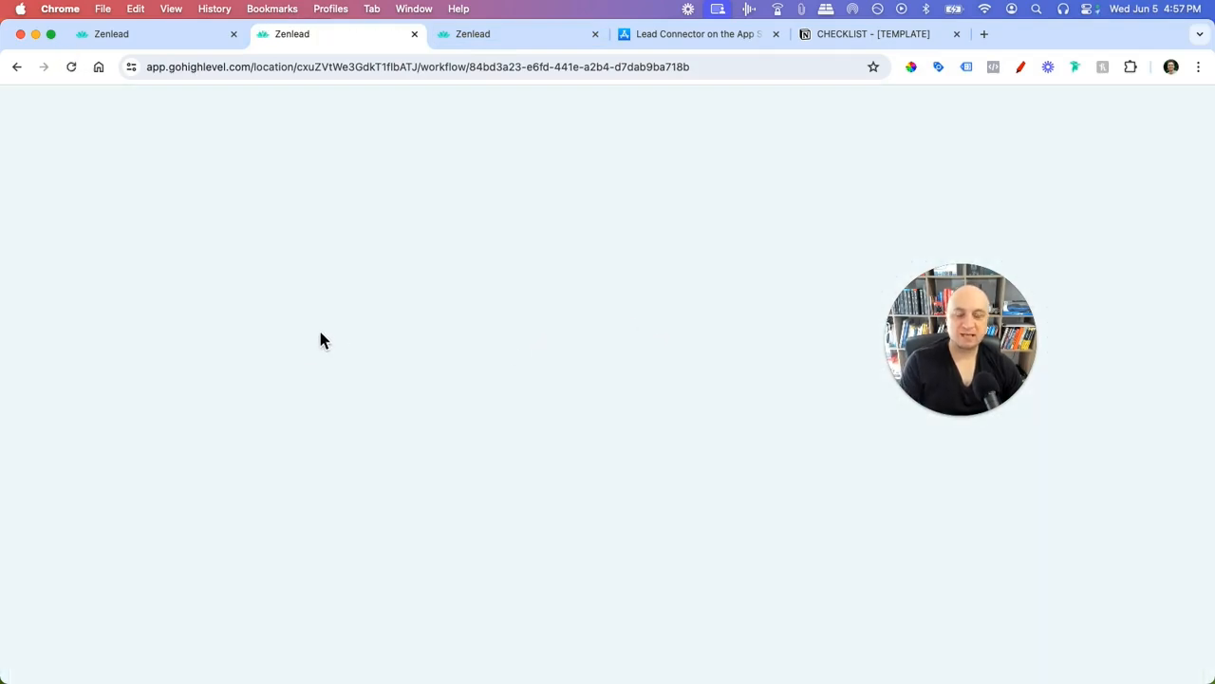
click(619, 448)
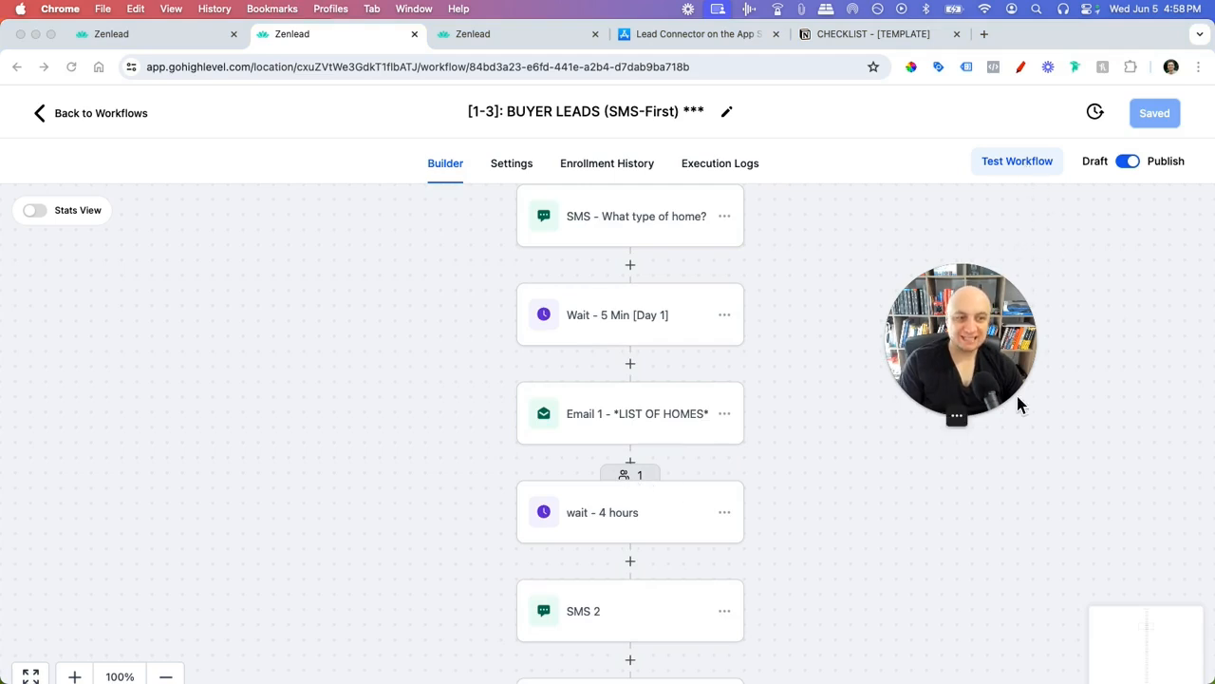
scroll(665, 485, up, 3)
scroll(656, 498, up, 10)
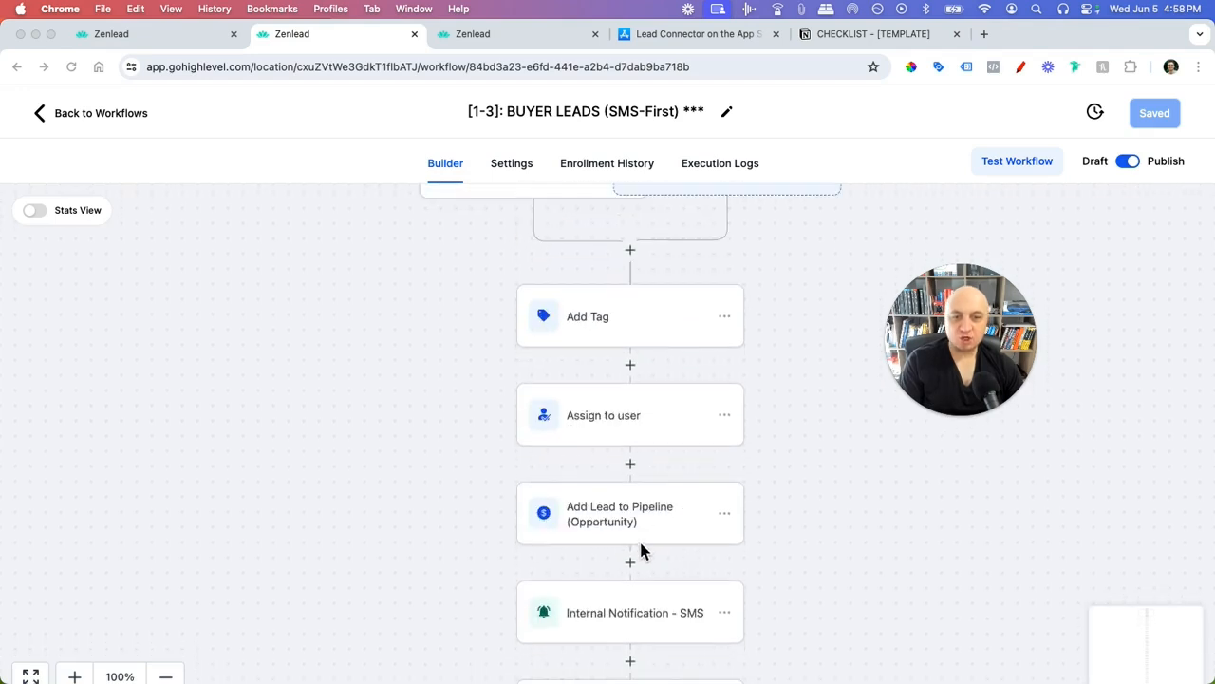
scroll(672, 574, down, 2)
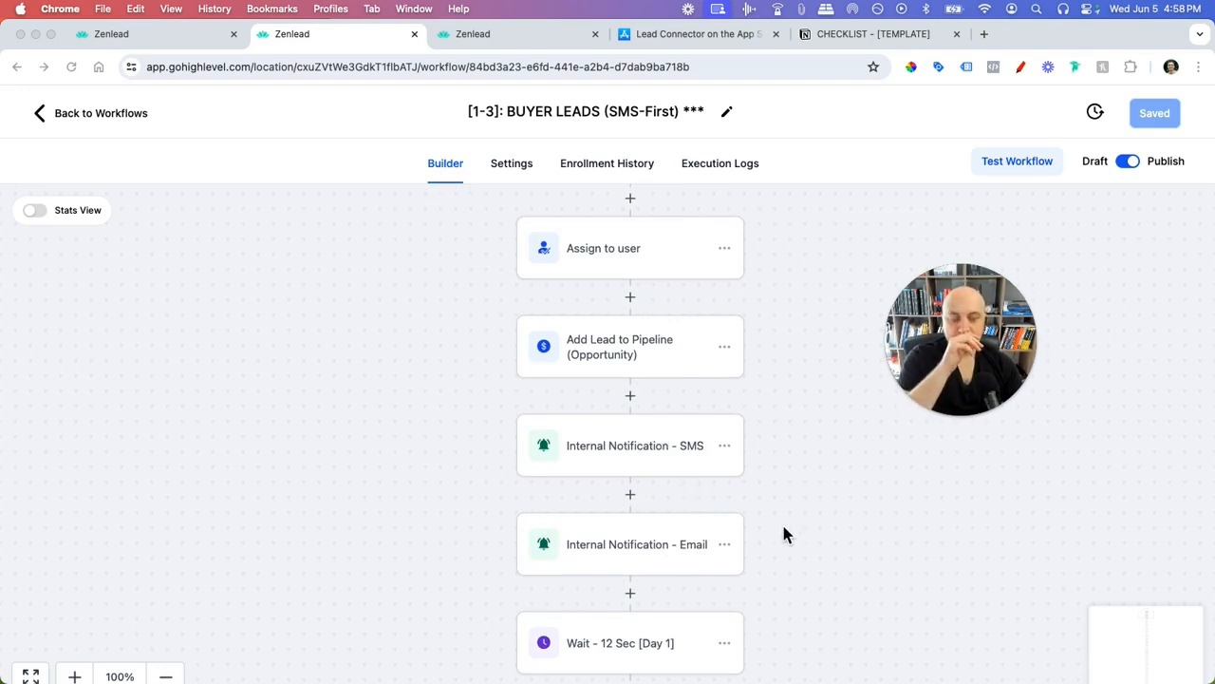
scroll(750, 555, up, 1)
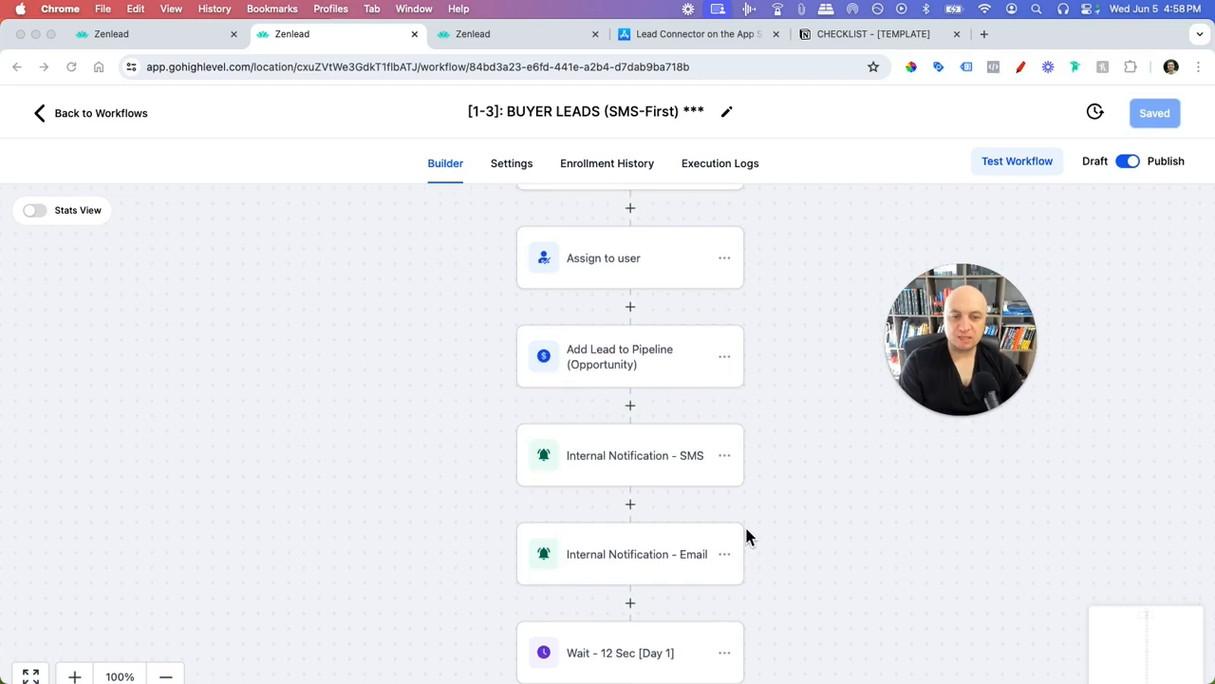
scroll(750, 531, up, 1)
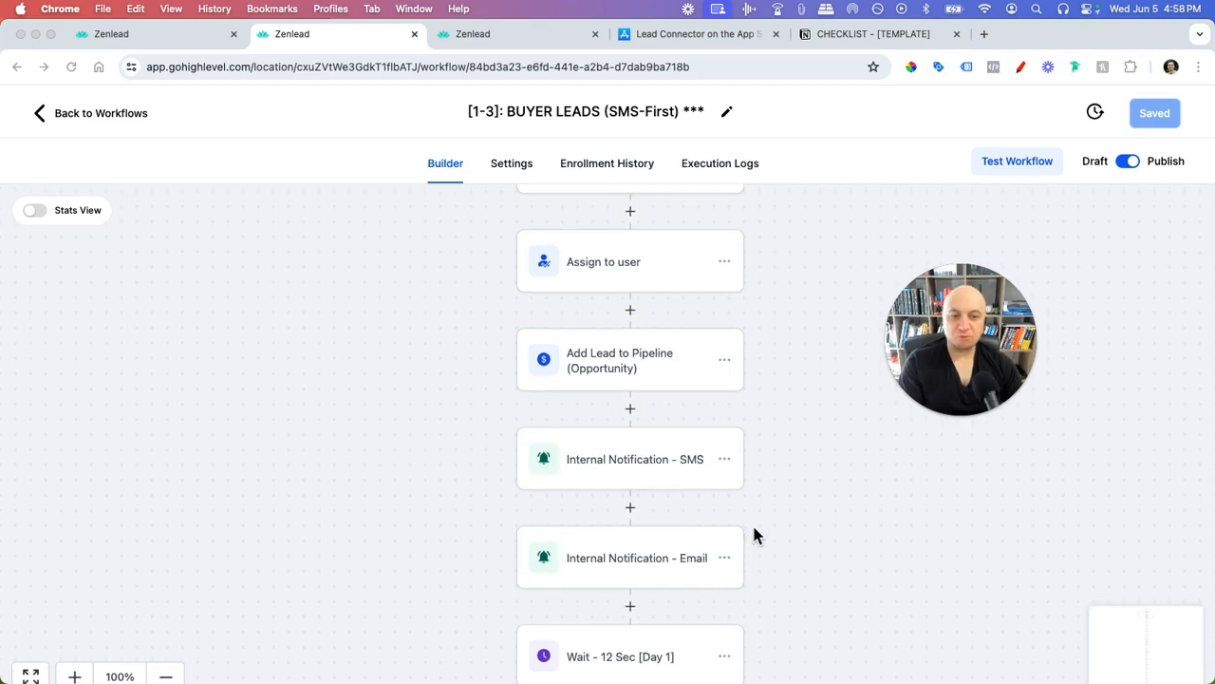
- Check which contacts are active in the wait - 4 hours action and close its statistics
click(633, 413)
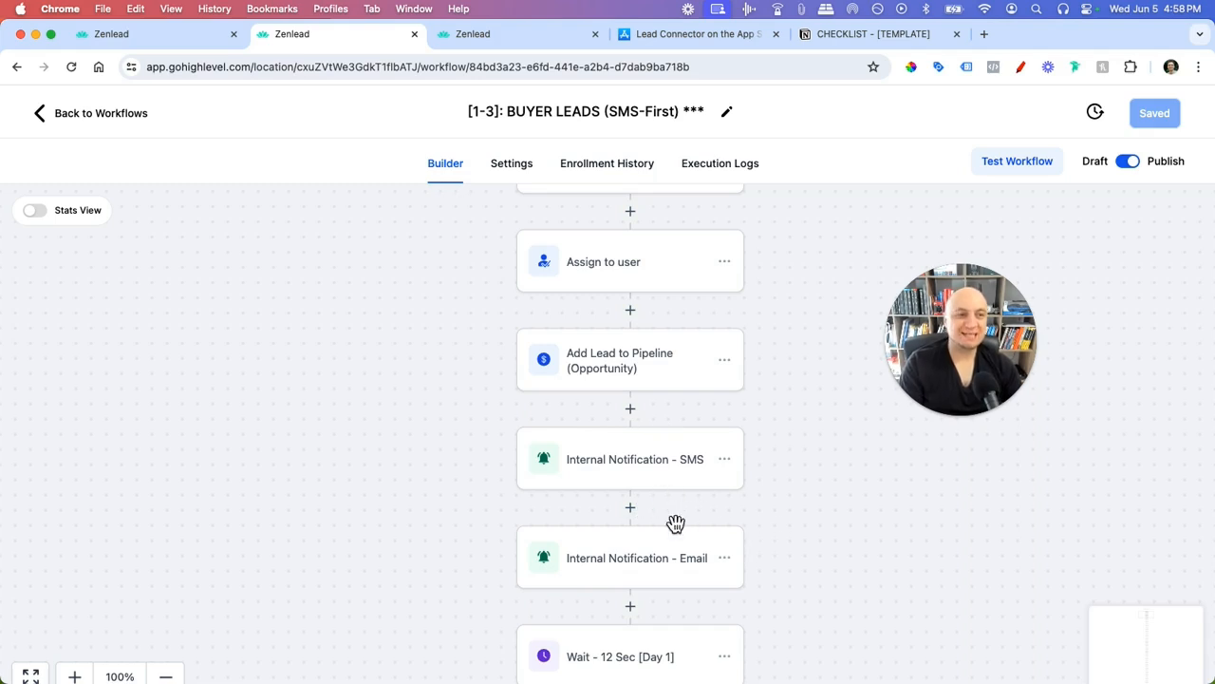
scroll(758, 563, down, 10)
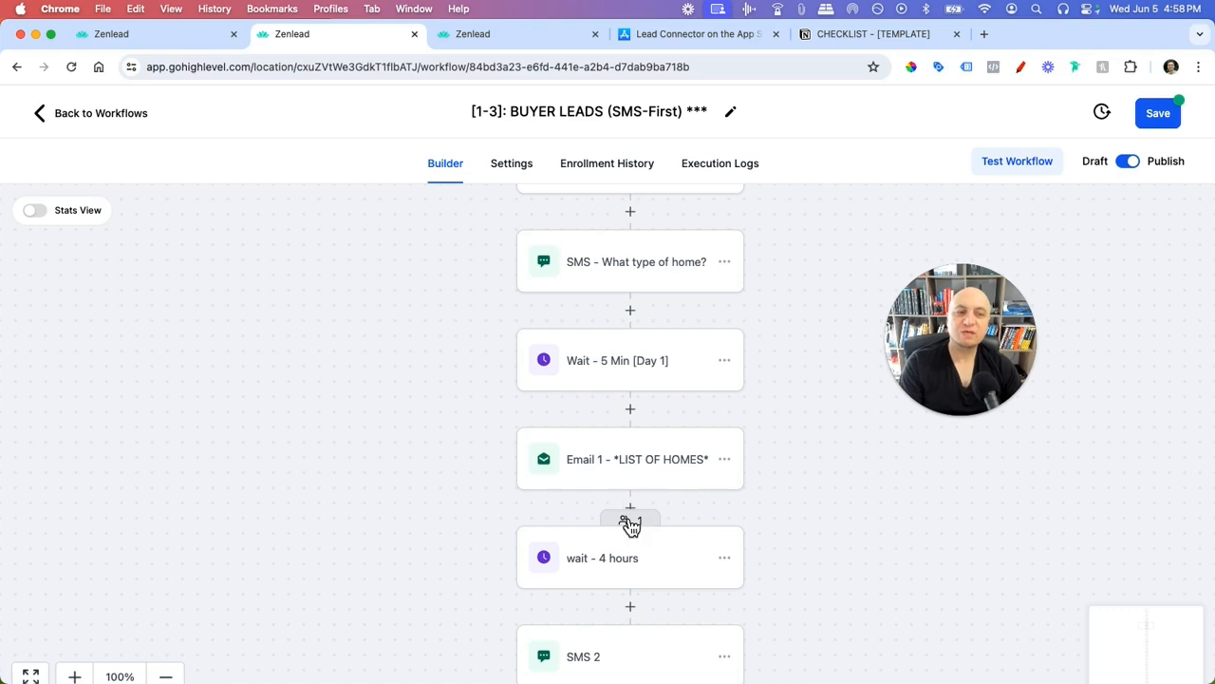
click(634, 523)
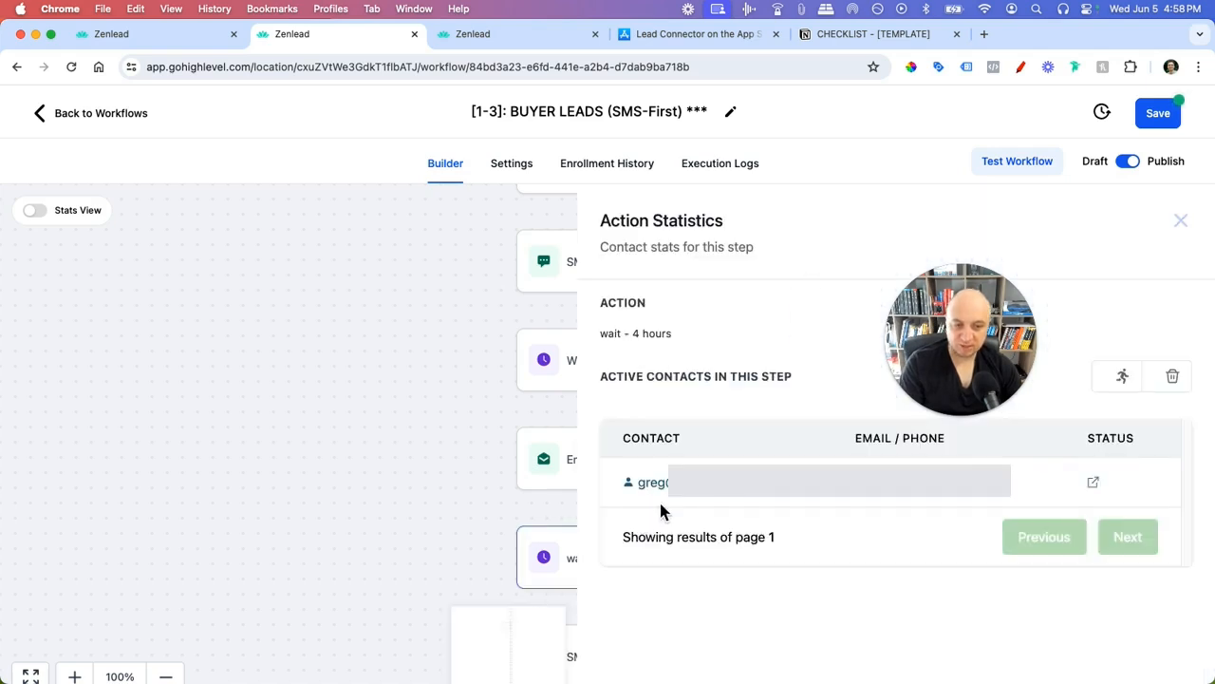
click(1181, 220)
- Remove the waiting contact from the workflow through its Enrollment History
click(619, 163)
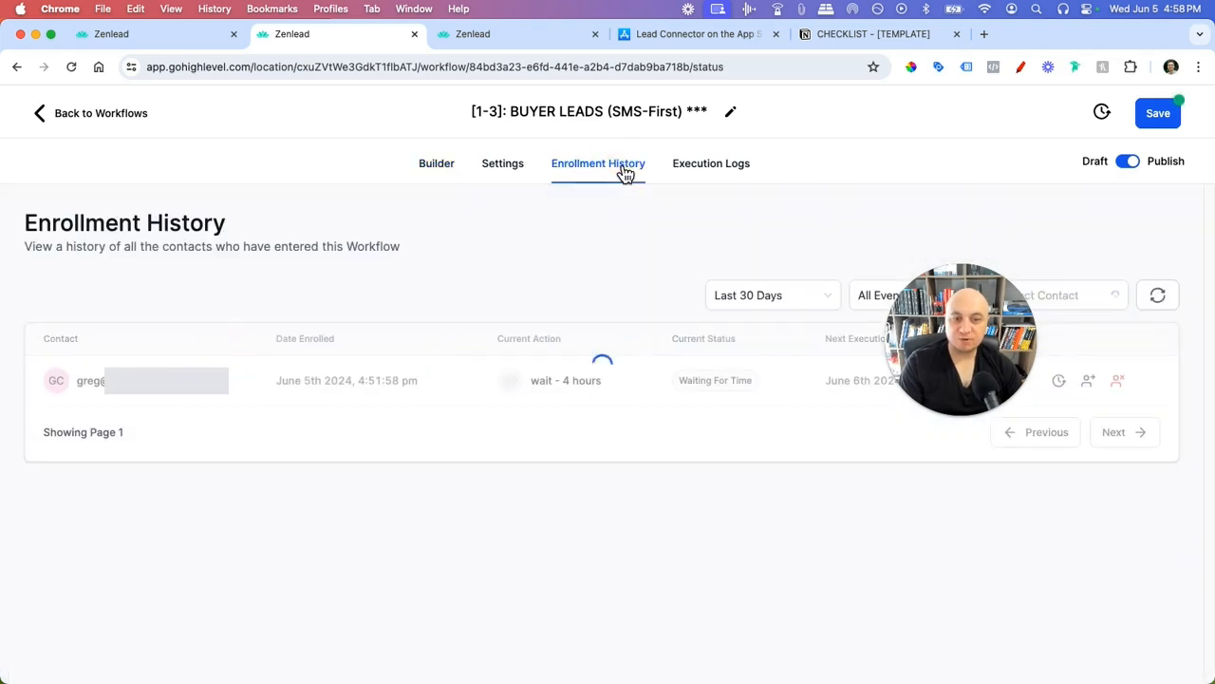
drag(956, 421, 936, 283)
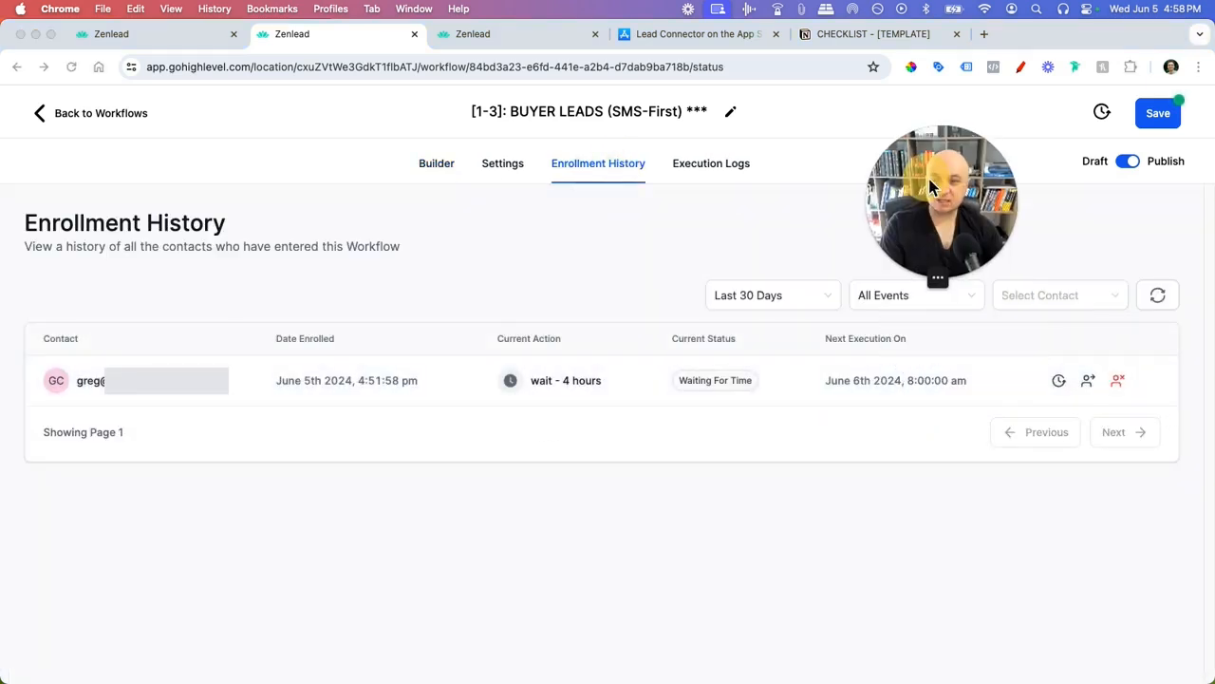
click(1120, 382)
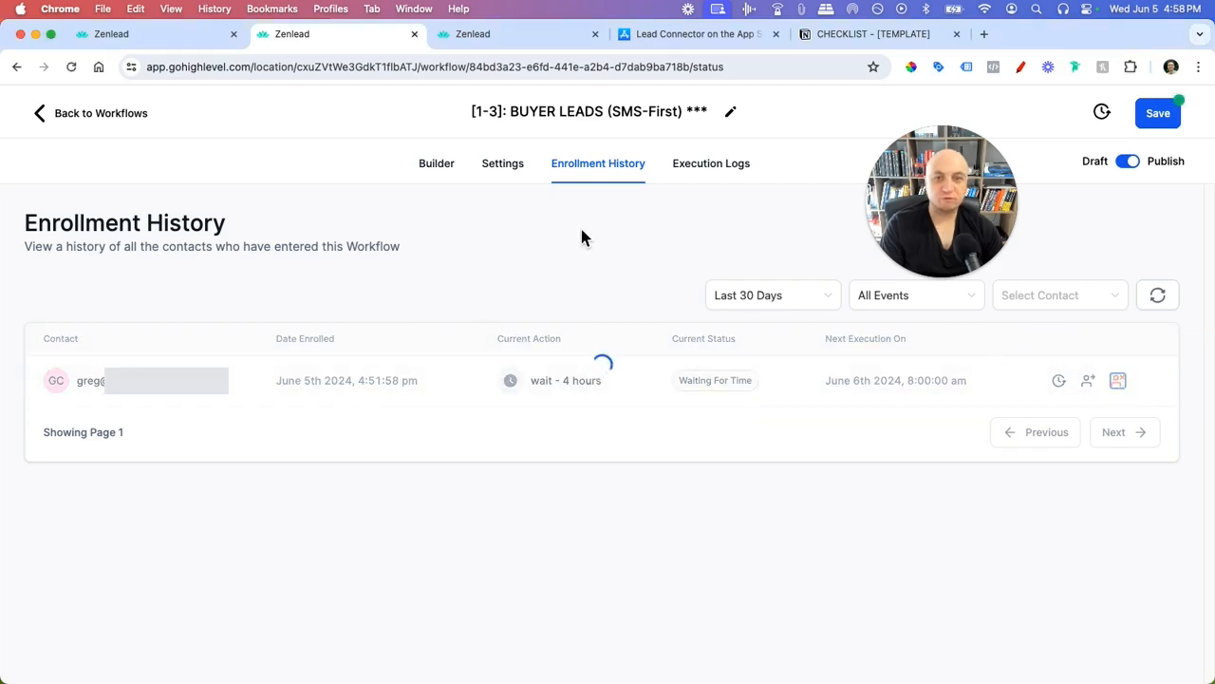
- Return to the workflow builder and look through the sequence of actions below the Facebook Form - ALL trigger
click(439, 165)
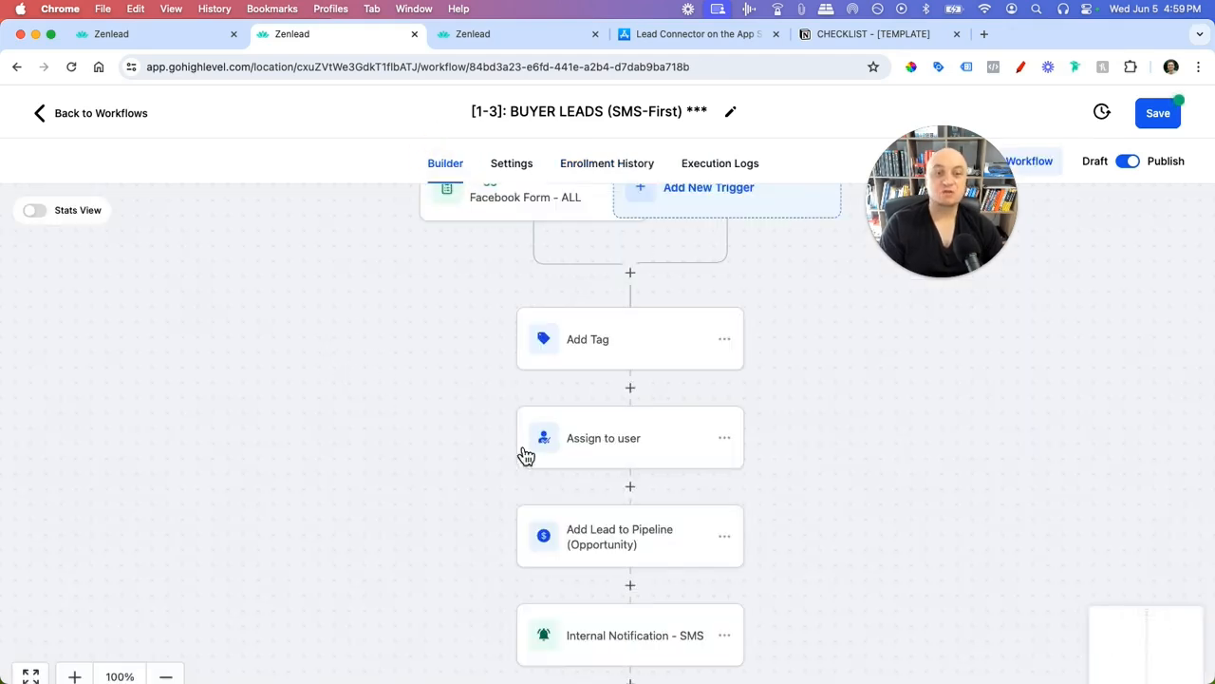
scroll(503, 418, up, 2)
scroll(483, 412, down, 3)
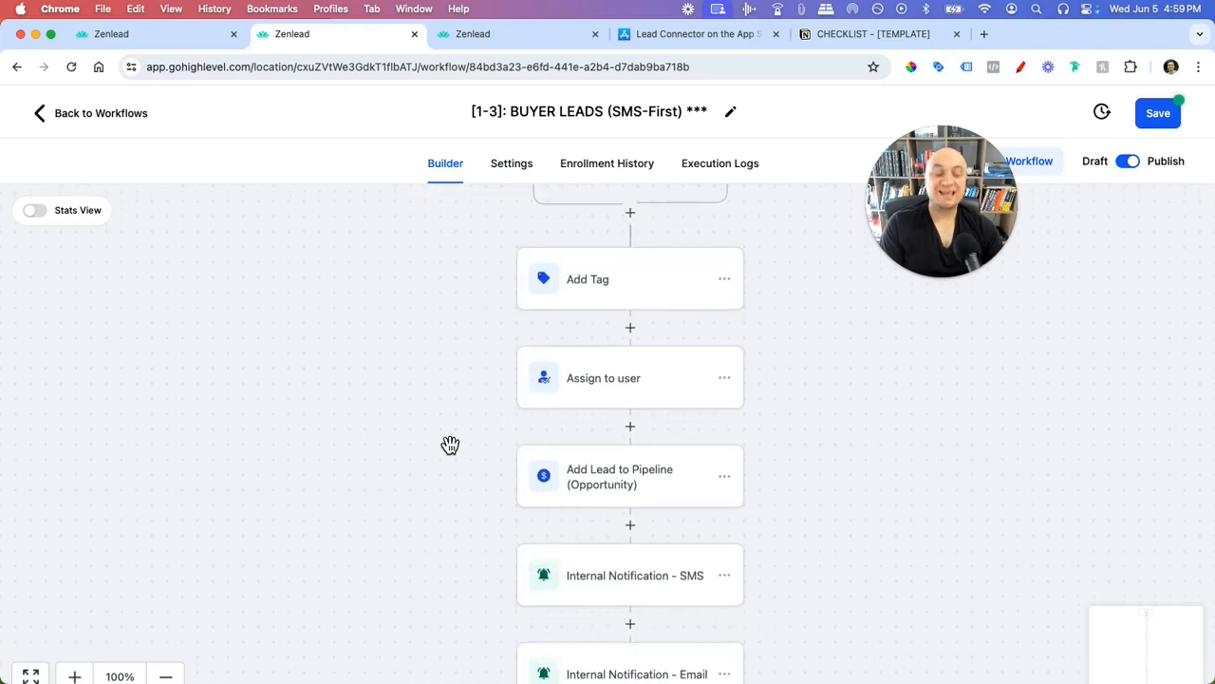
scroll(531, 447, down, 4)
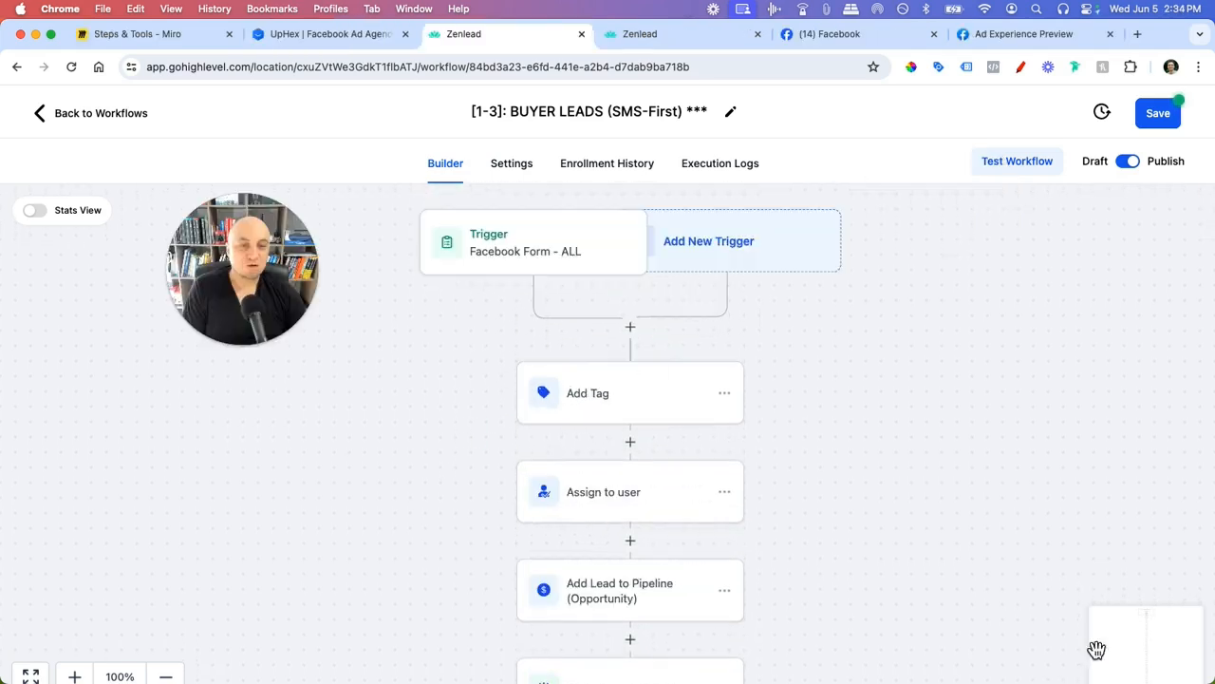
scroll(655, 478, down, 4)
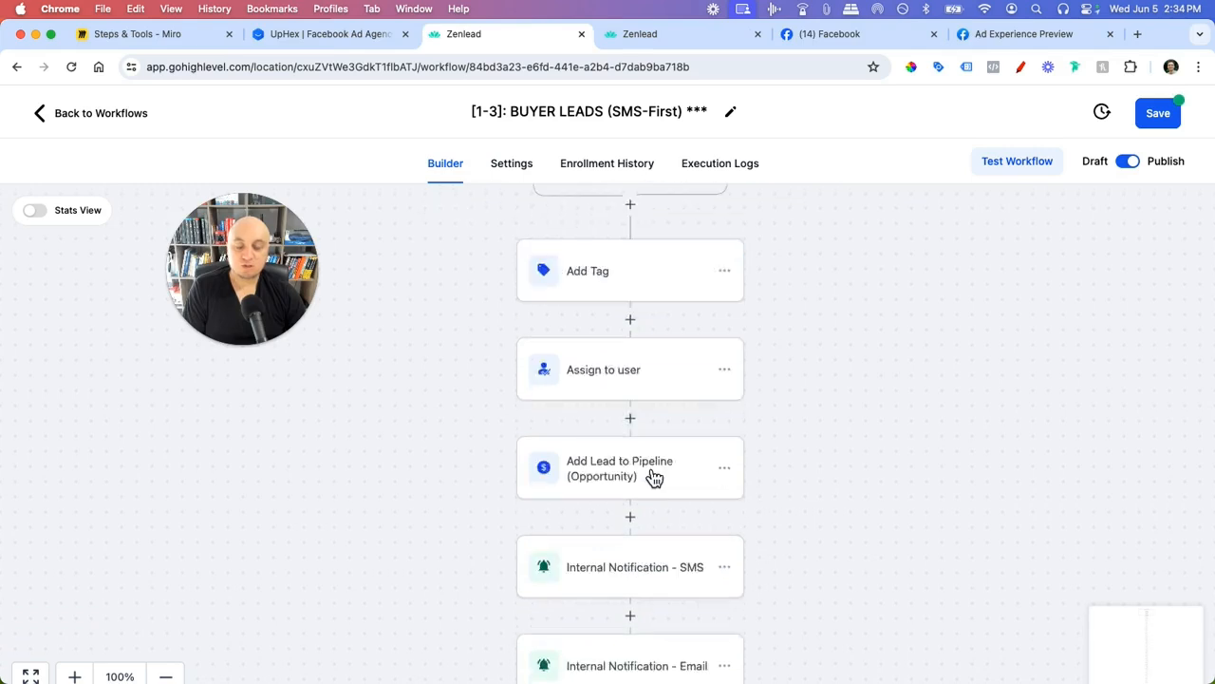
scroll(654, 478, down, 13)
scroll(686, 502, up, 14)
- Review the Allow re-entry and Stop on response options in the workflow settings and return to the builder
click(508, 171)
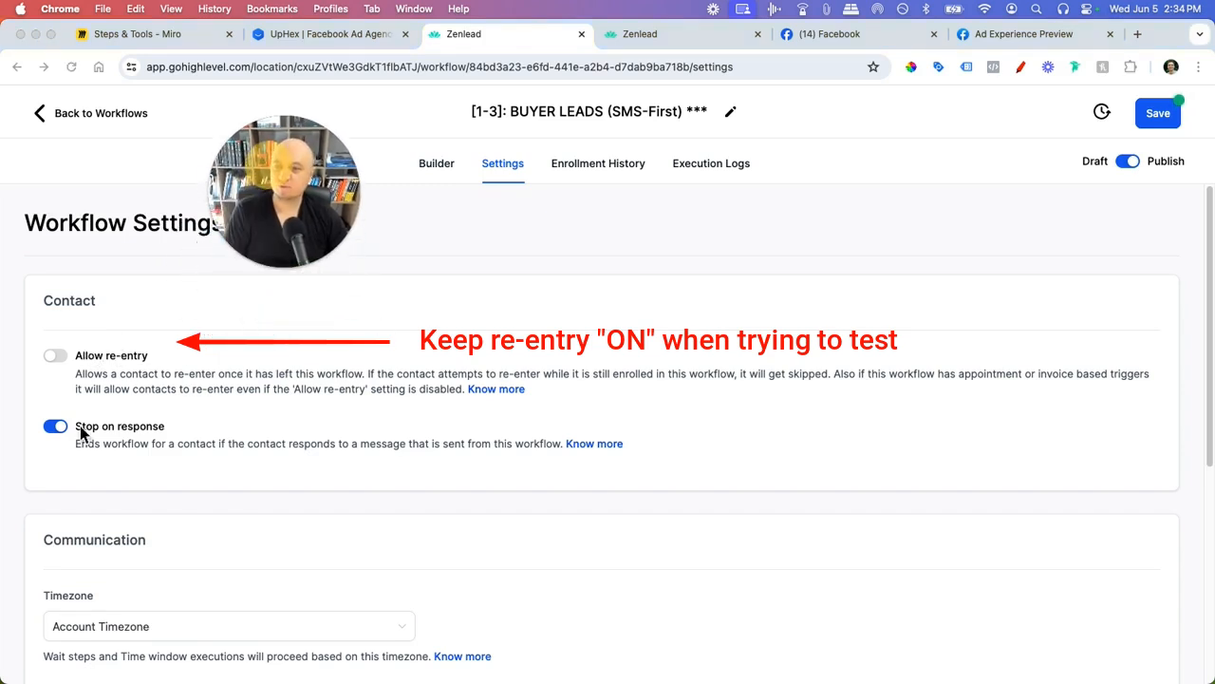
click(155, 479)
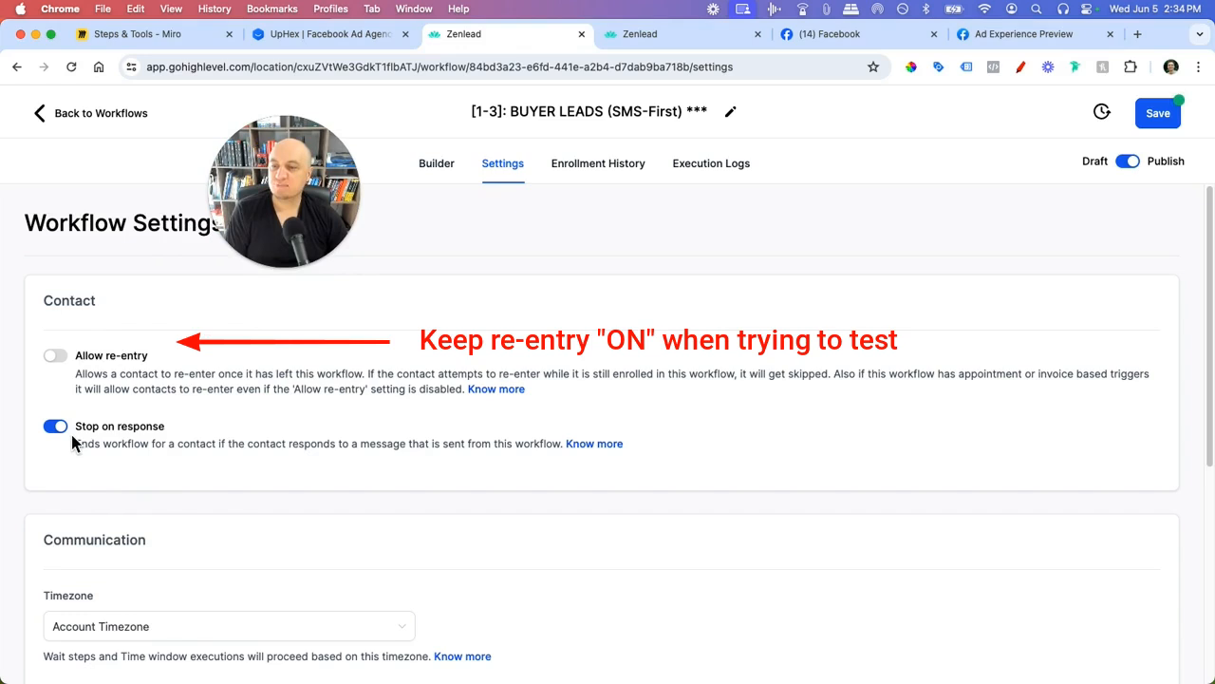
click(441, 173)
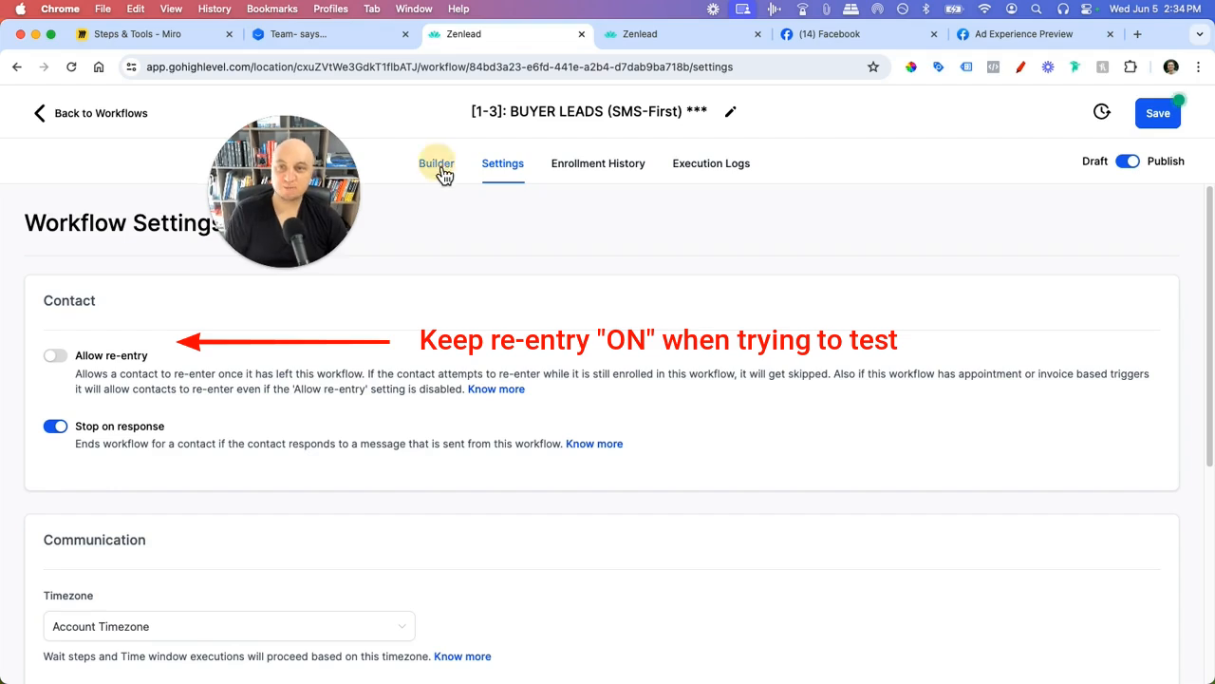
- Leave the workflow and go back to the list of workflows in the nurture campaign folder
scroll(801, 369, up, 2)
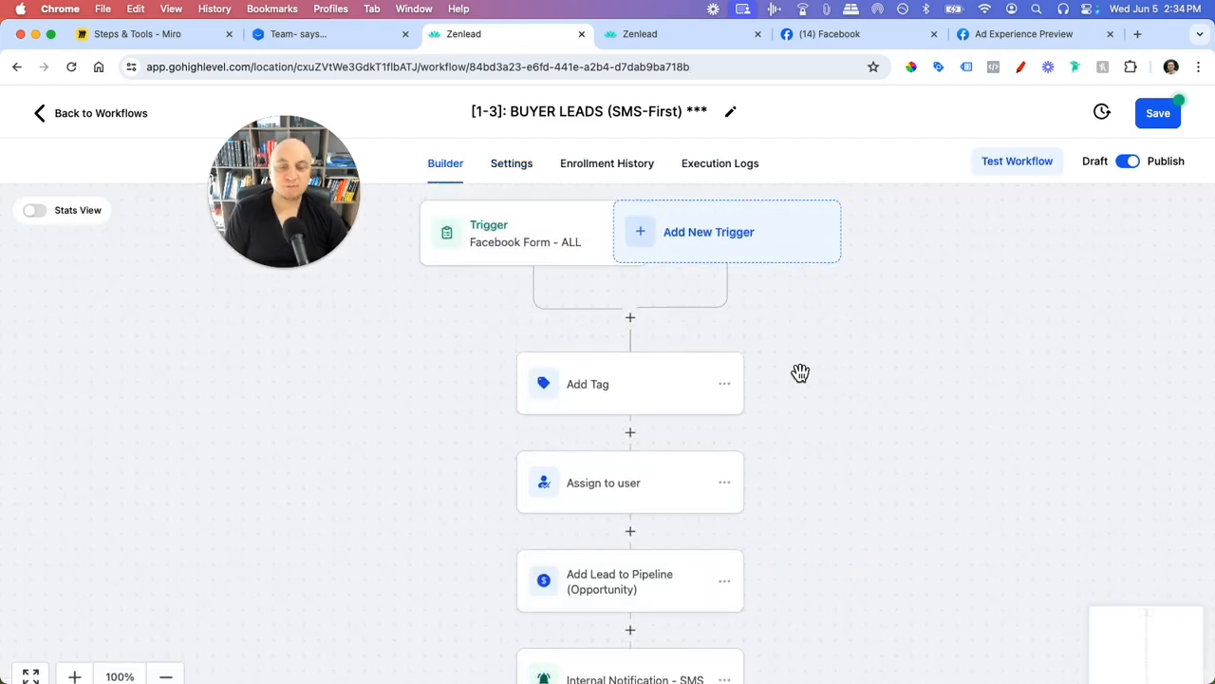
scroll(800, 369, up, 2)
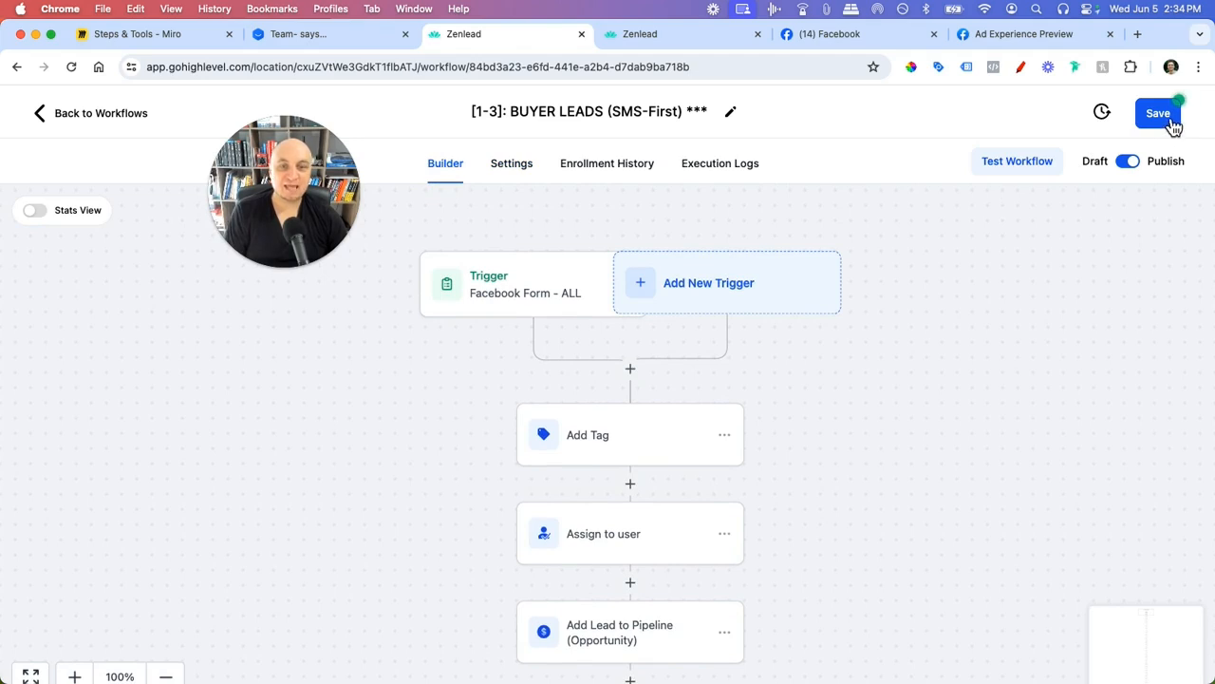
click(83, 118)
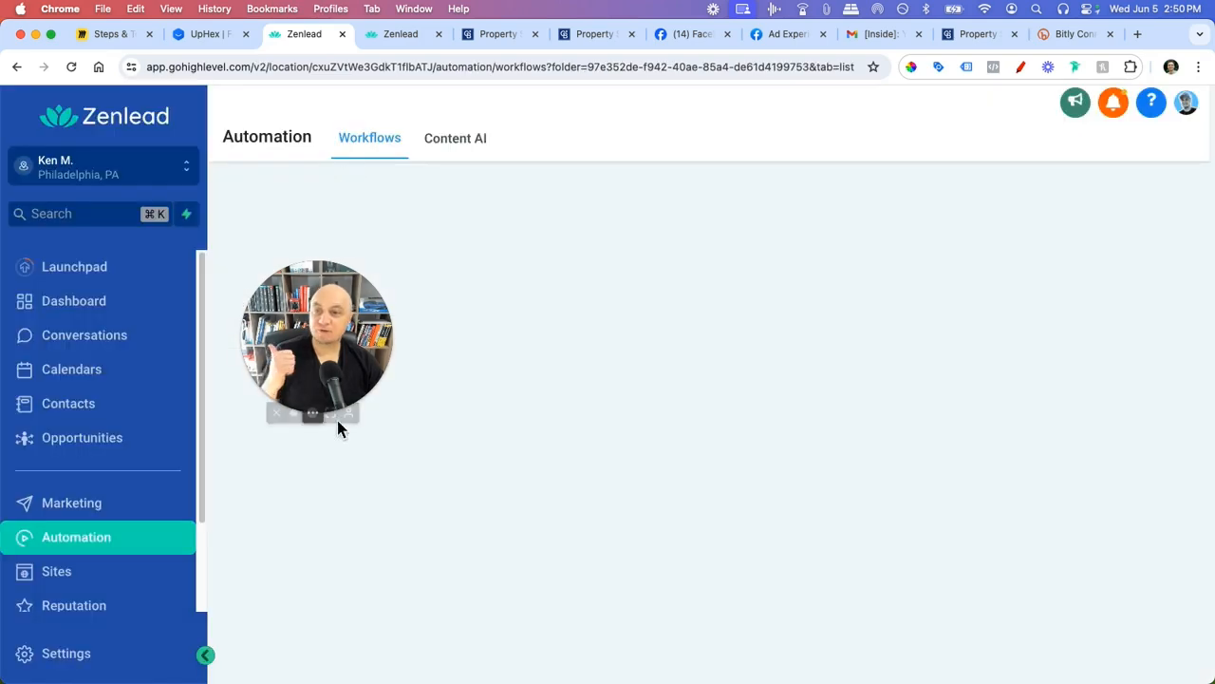
drag(305, 367, 336, 265)
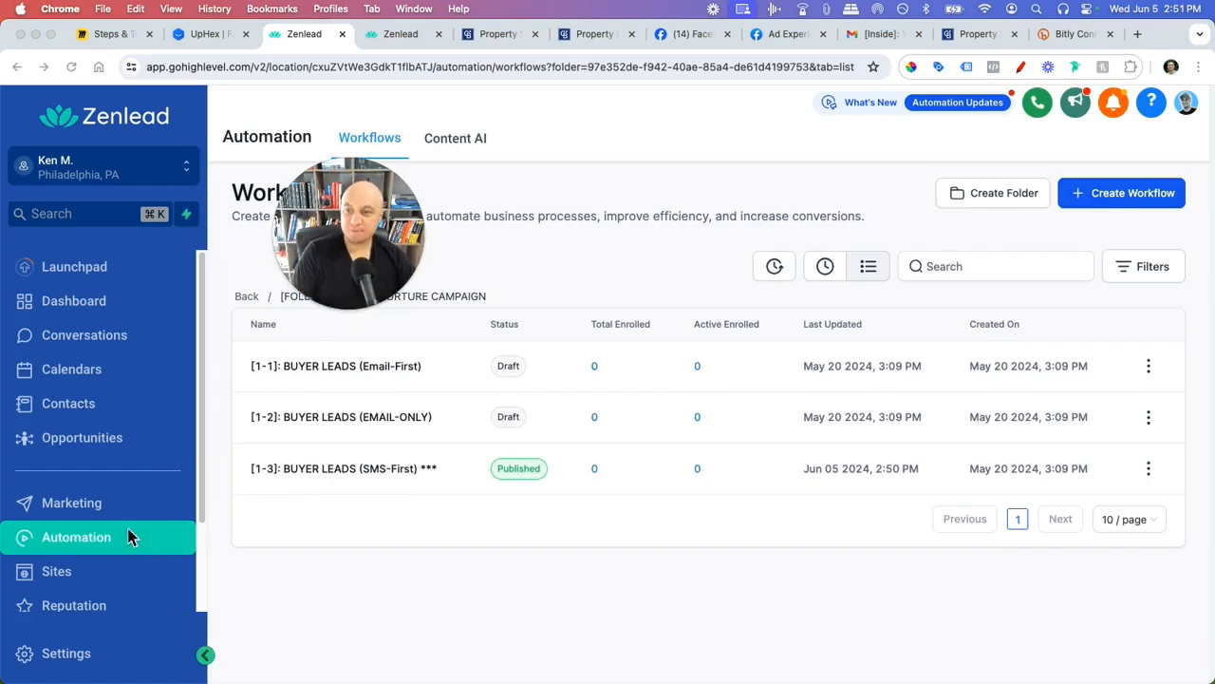
- Open the Facebook Ads dashboard and expand the Philly REAL Estate - Coldwell Banker Homes campaign down to its individual ads
scroll(142, 551, down, 3)
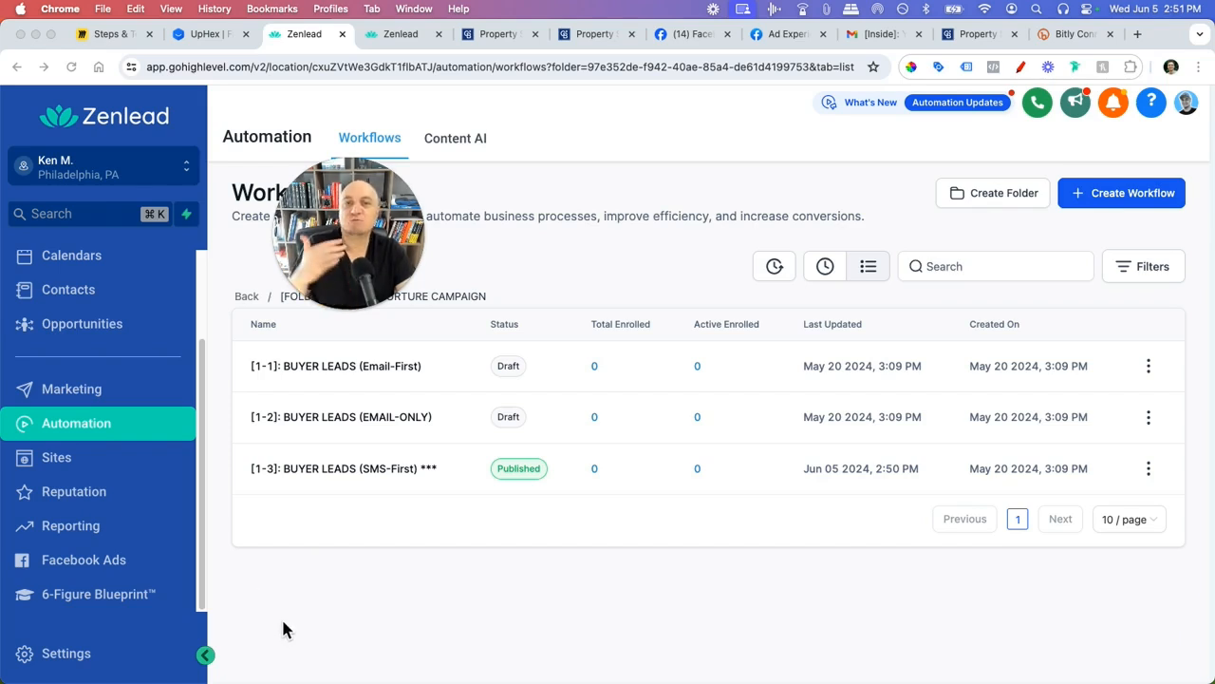
click(95, 567)
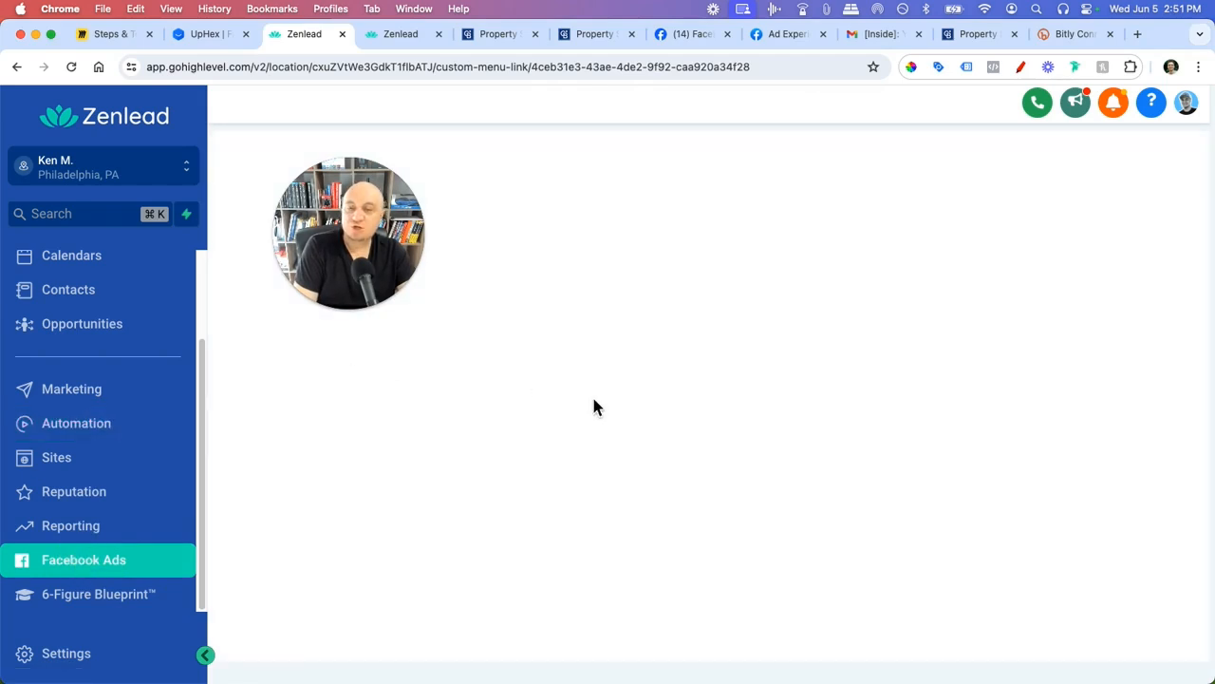
scroll(992, 582, down, 2)
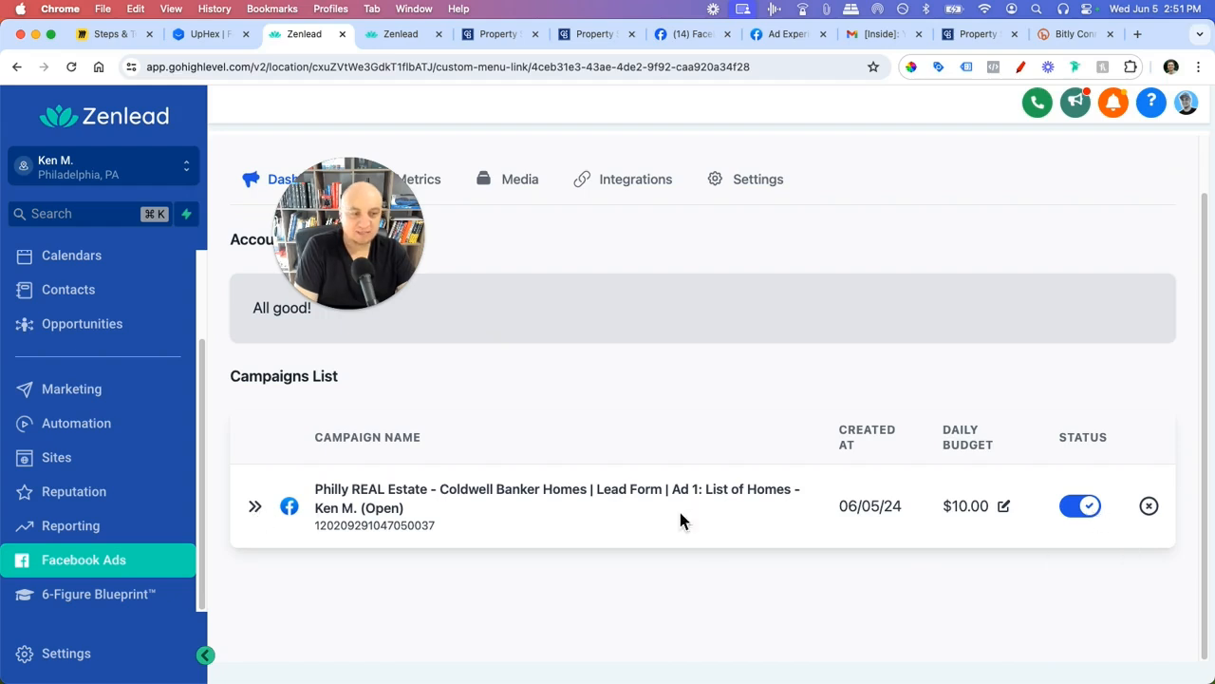
click(263, 520)
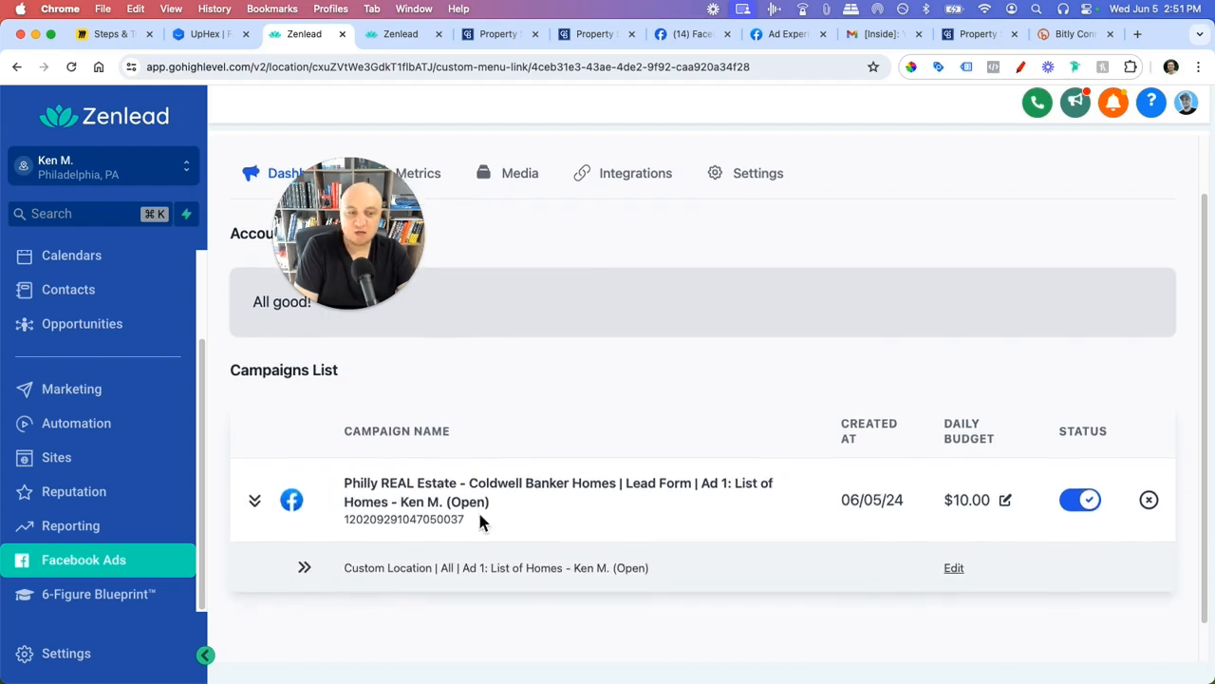
scroll(379, 522, down, 1)
click(306, 525)
scroll(601, 471, down, 2)
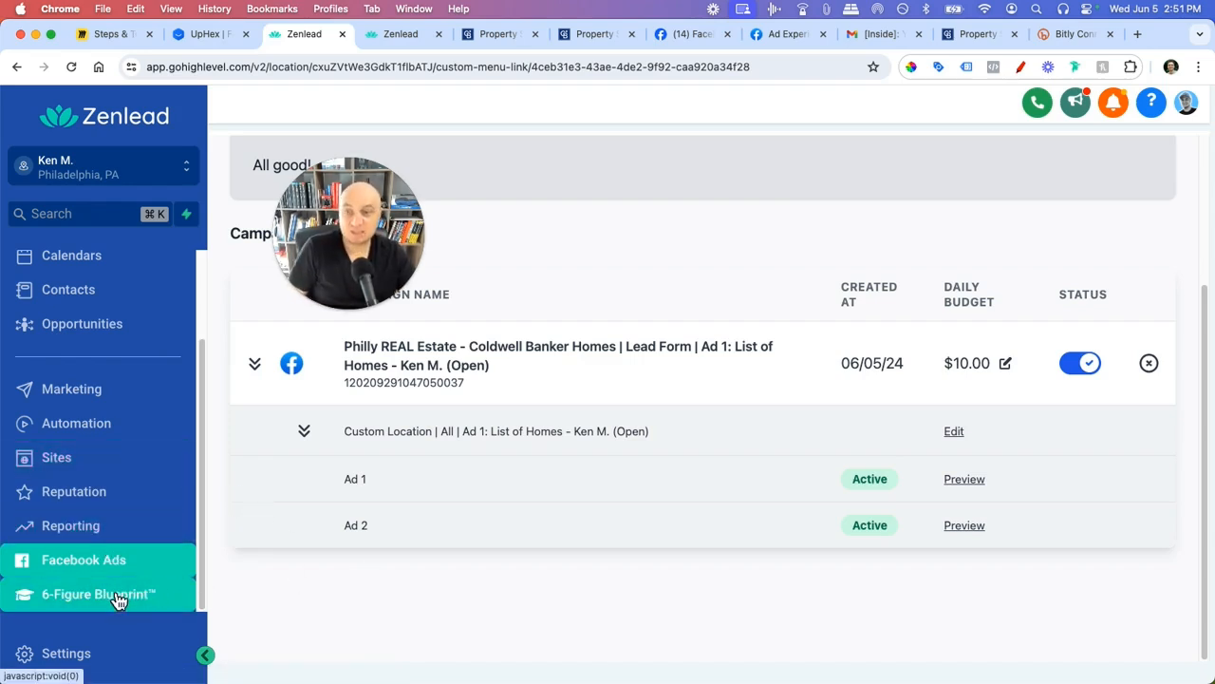
- Open Reporting, view the Facebook Ads and Google Ads reports, and return to the Facebook Ads report
click(127, 530)
click(466, 149)
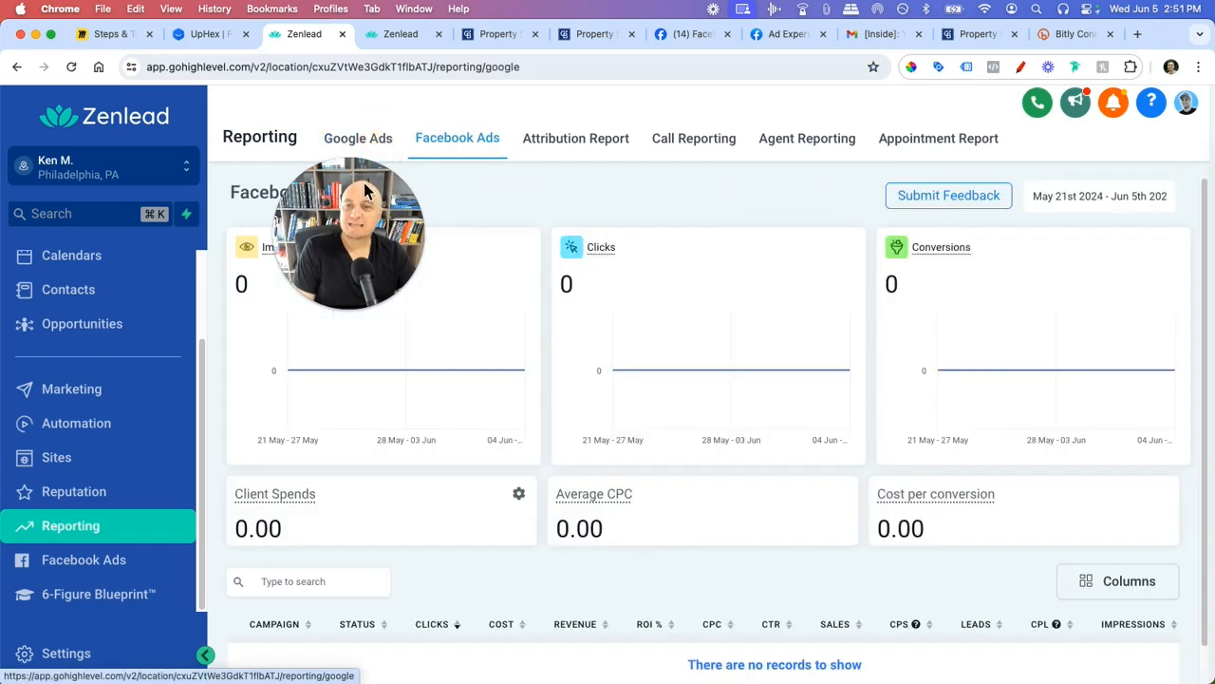
click(382, 144)
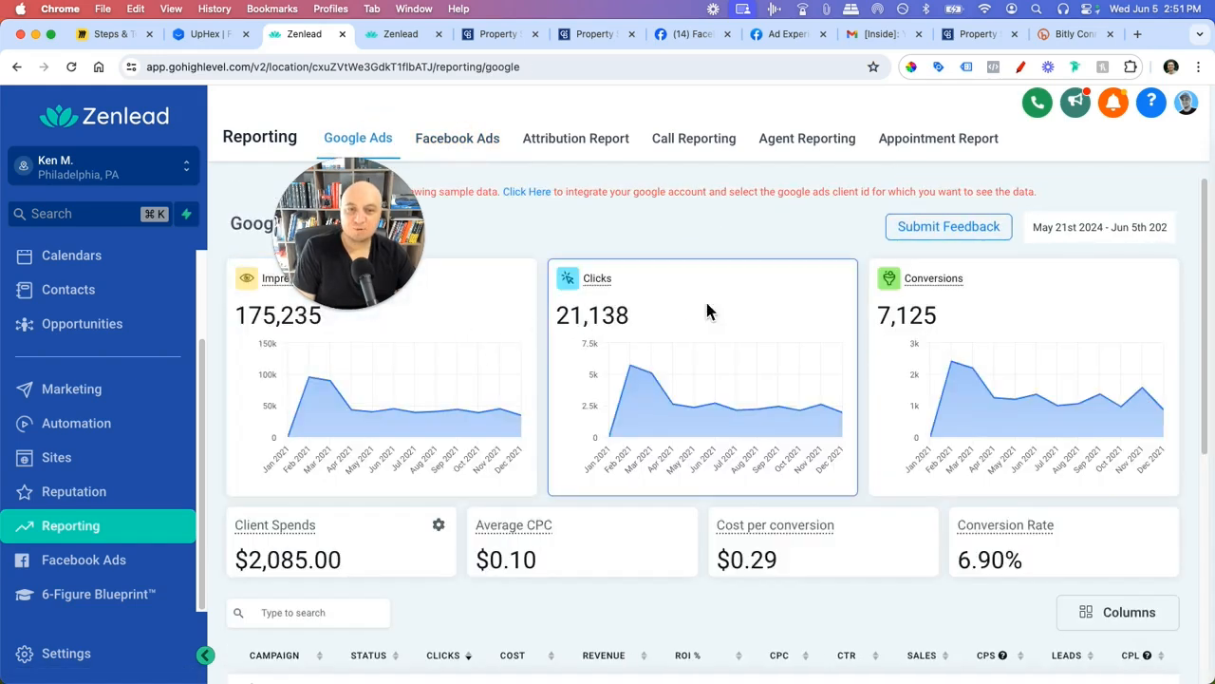
drag(304, 218, 233, 287)
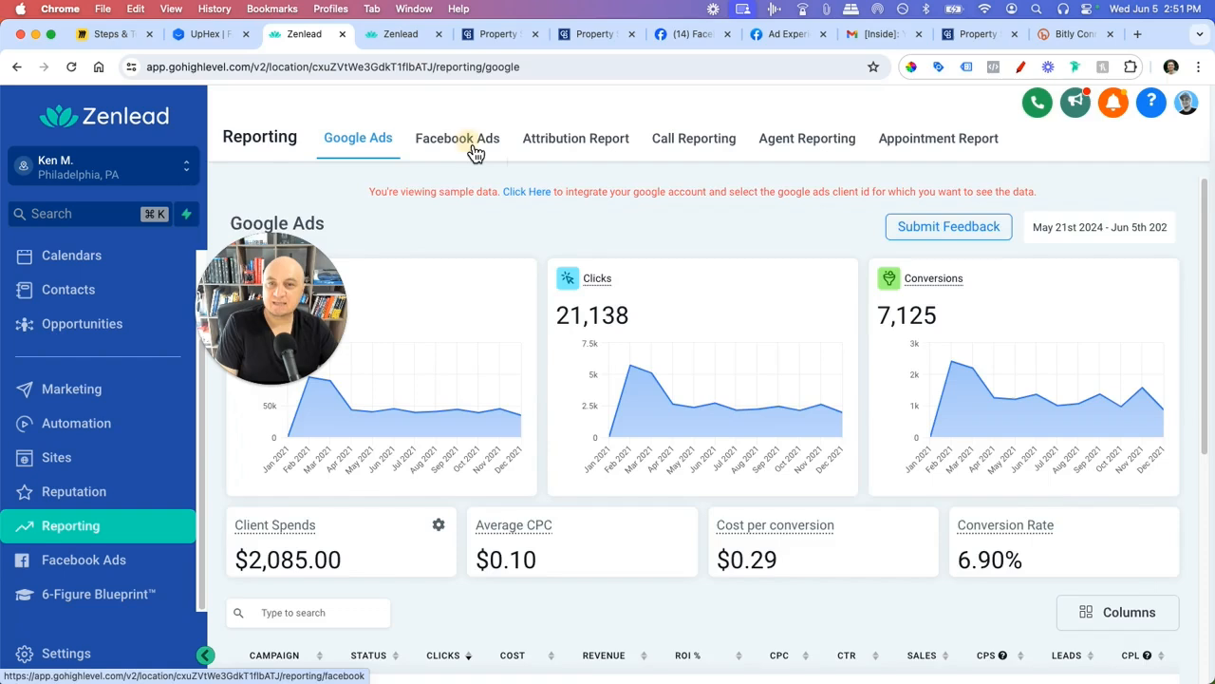
click(477, 152)
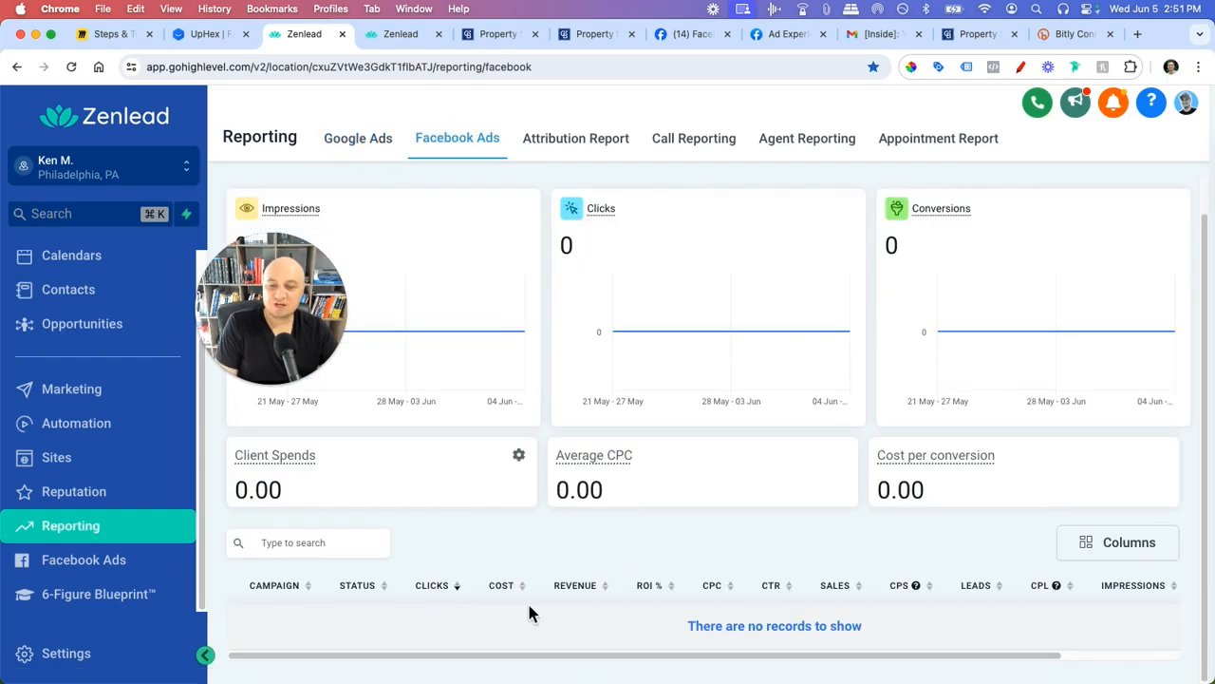